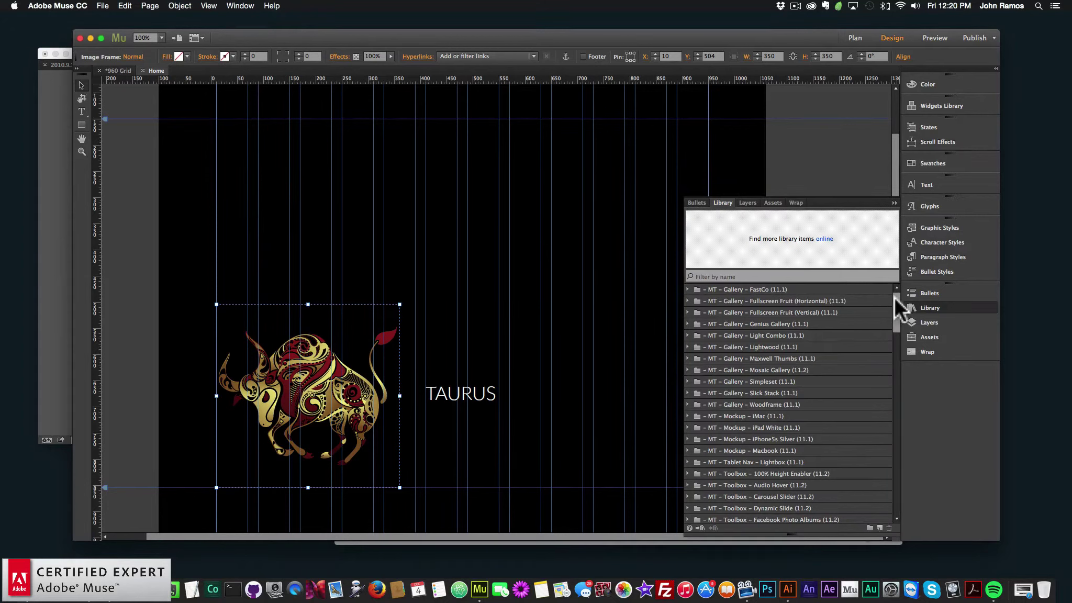
- Place the On Scroll Audio Effects Widget – Initial from the Muse For You library onto the page above the bull image
{"action": "left_click_drag", "start_coordinate": [895, 296], "coordinate": [895, 437]}
{"action": "left_click", "coordinate": [793, 448]}
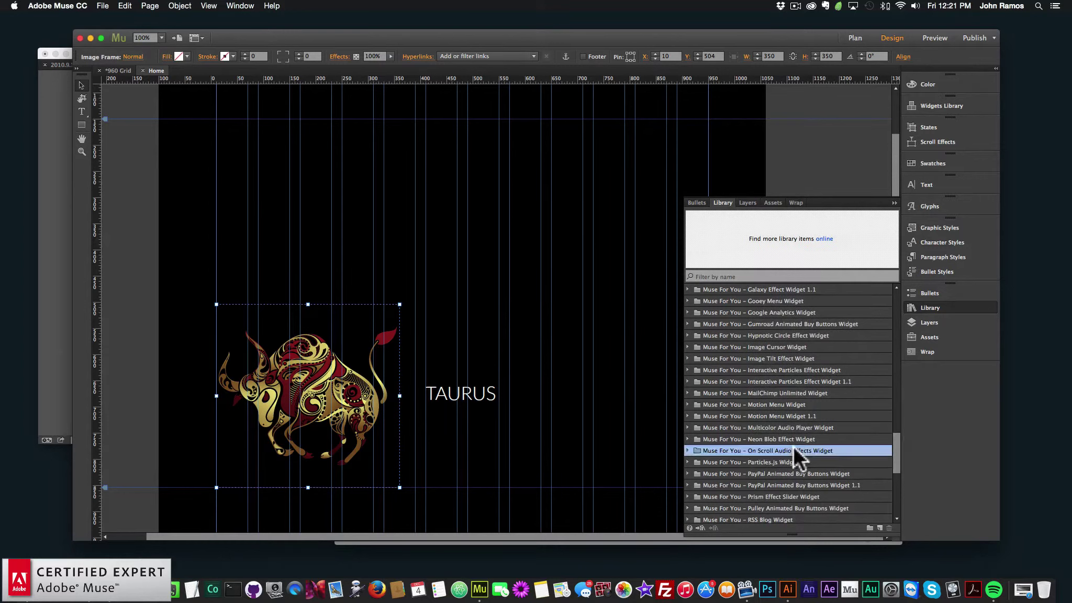
{"action": "left_click", "coordinate": [688, 450]}
{"action": "left_click", "coordinate": [776, 472]}
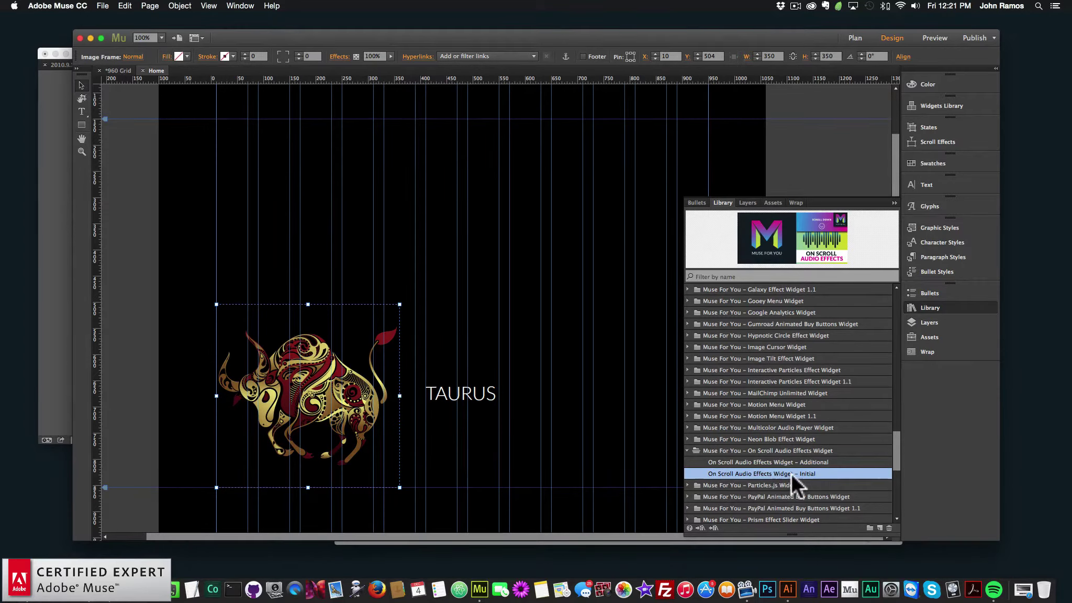
{"action": "left_click_drag", "start_coordinate": [793, 472], "coordinate": [225, 218]}
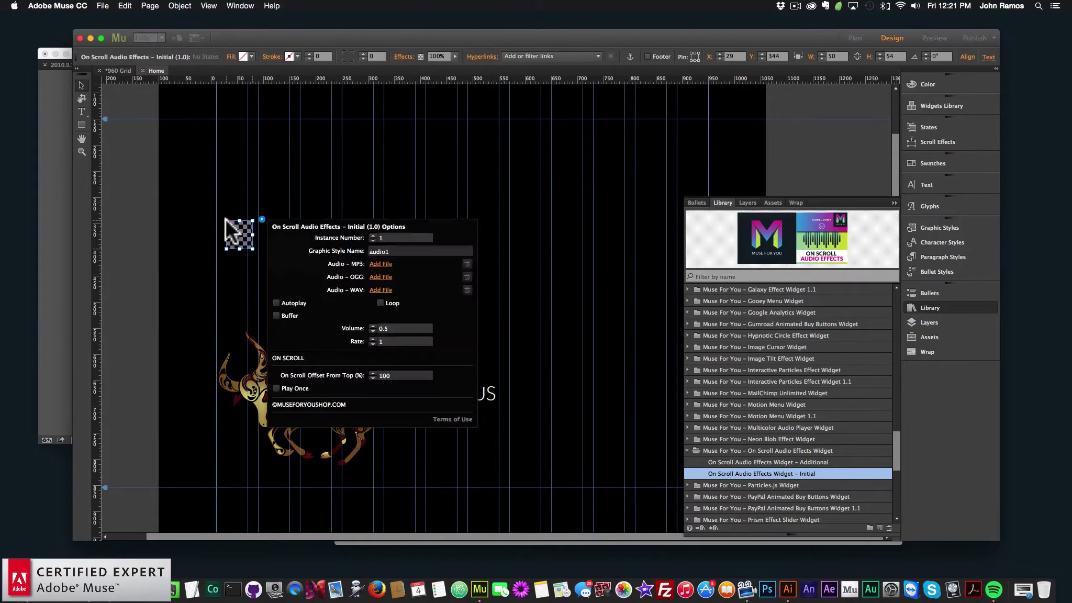
- Enable Play Once in the audio effects widget's options
{"action": "left_click", "coordinate": [614, 215]}
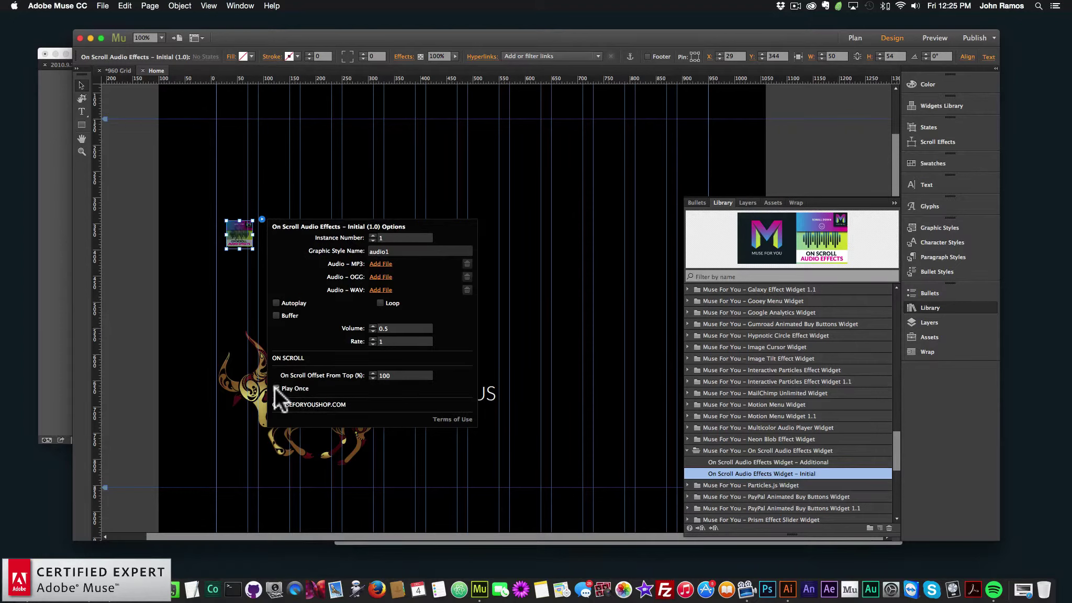
{"action": "left_click", "coordinate": [276, 388]}
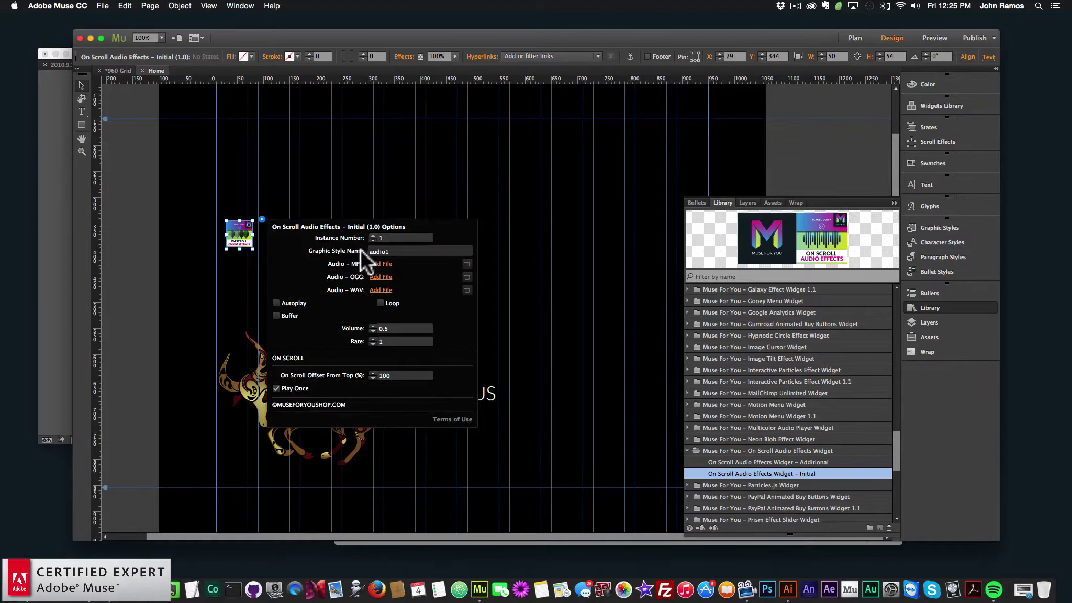
{"action": "left_click", "coordinate": [187, 287]}
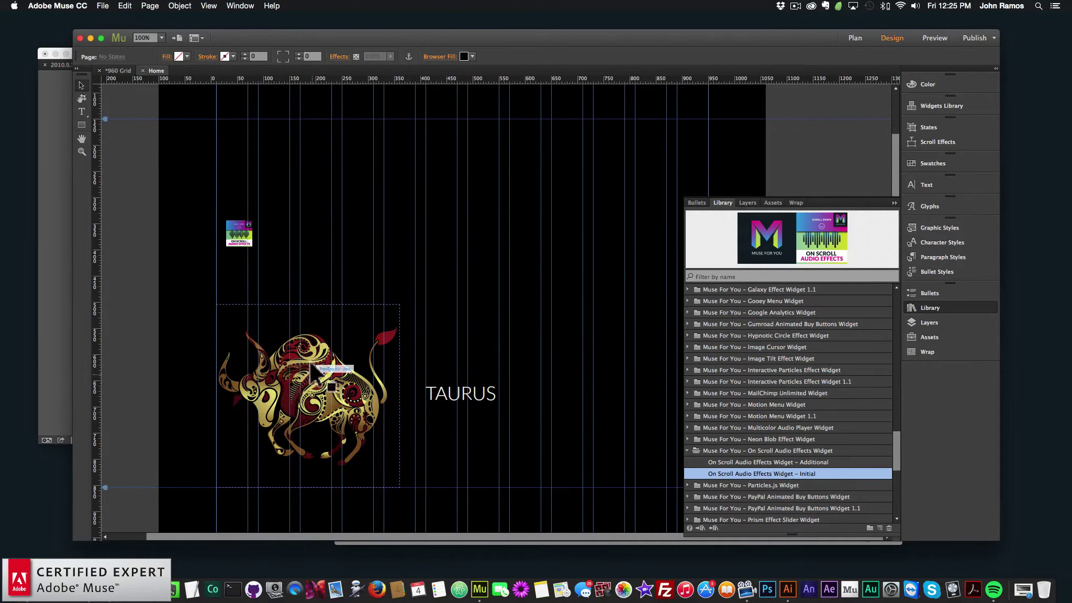
- Create a graphic style named audio1 for the bull image
{"action": "left_click", "coordinate": [320, 338]}
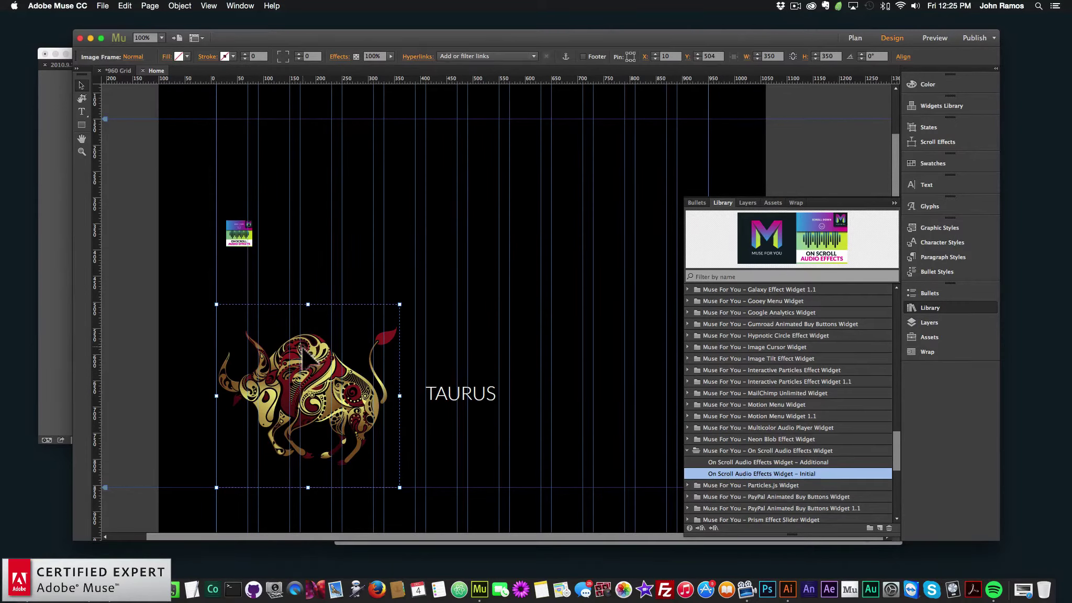
{"action": "left_click", "coordinate": [935, 308]}
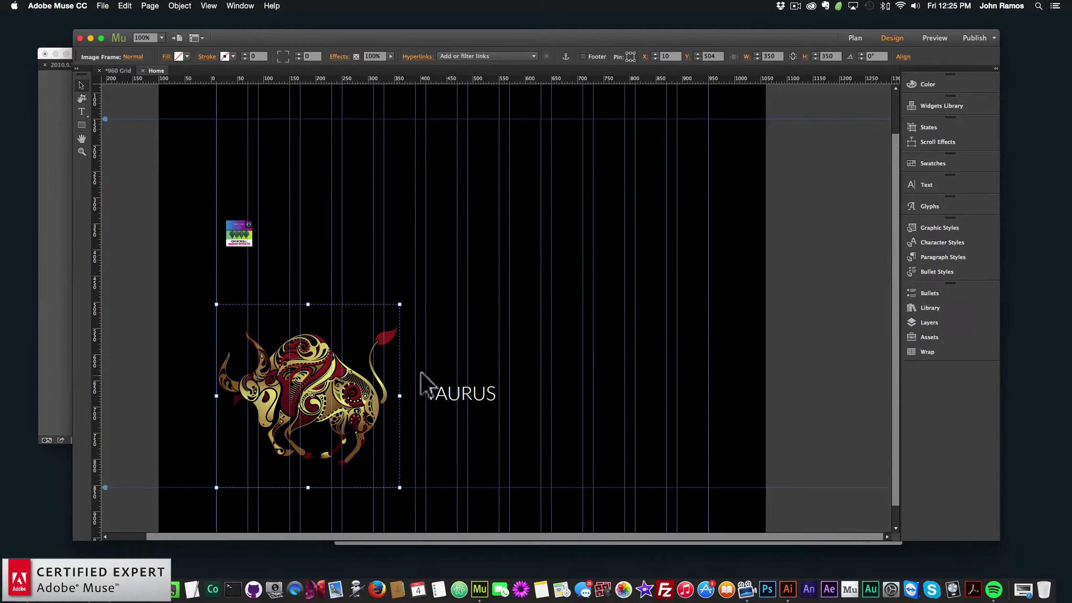
{"action": "left_click", "coordinate": [924, 226]}
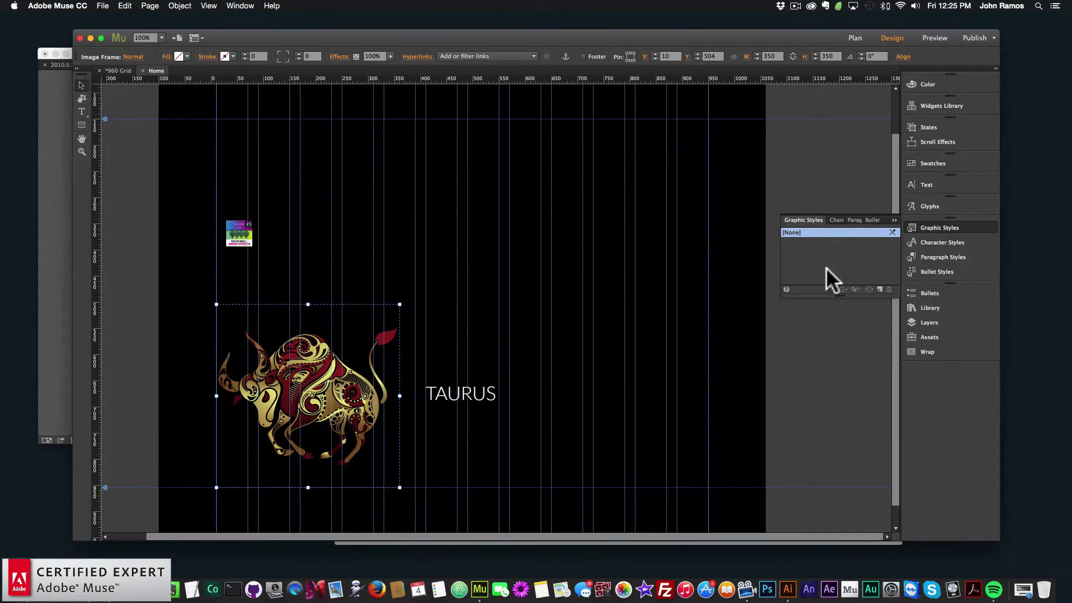
{"action": "left_click", "coordinate": [879, 288]}
{"action": "double_click", "coordinate": [800, 241]}
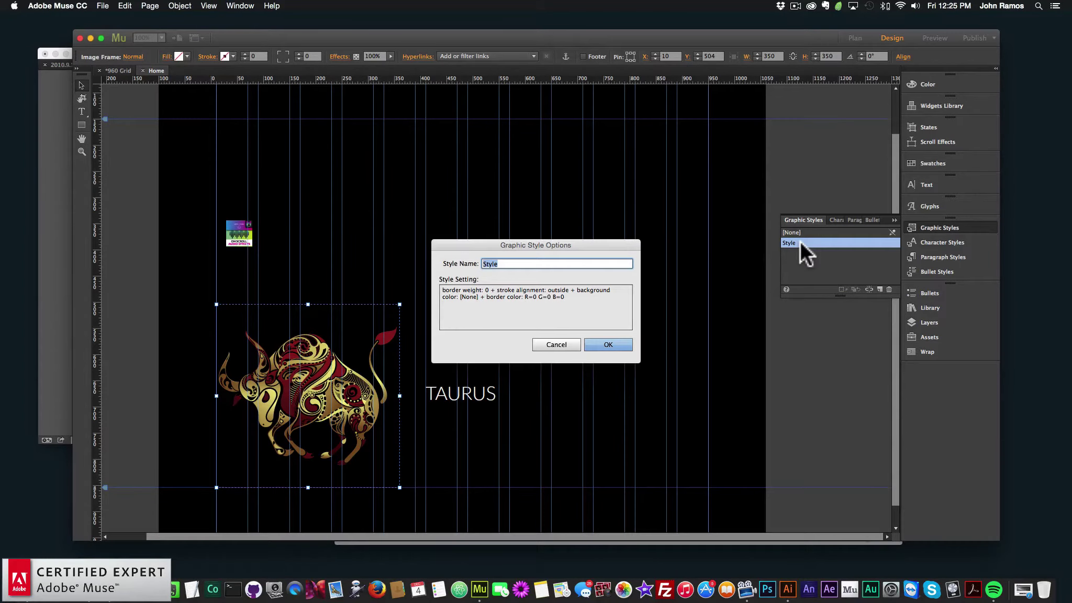
{"action": "type", "text": "audio"}
{"action": "key", "text": "Return"}
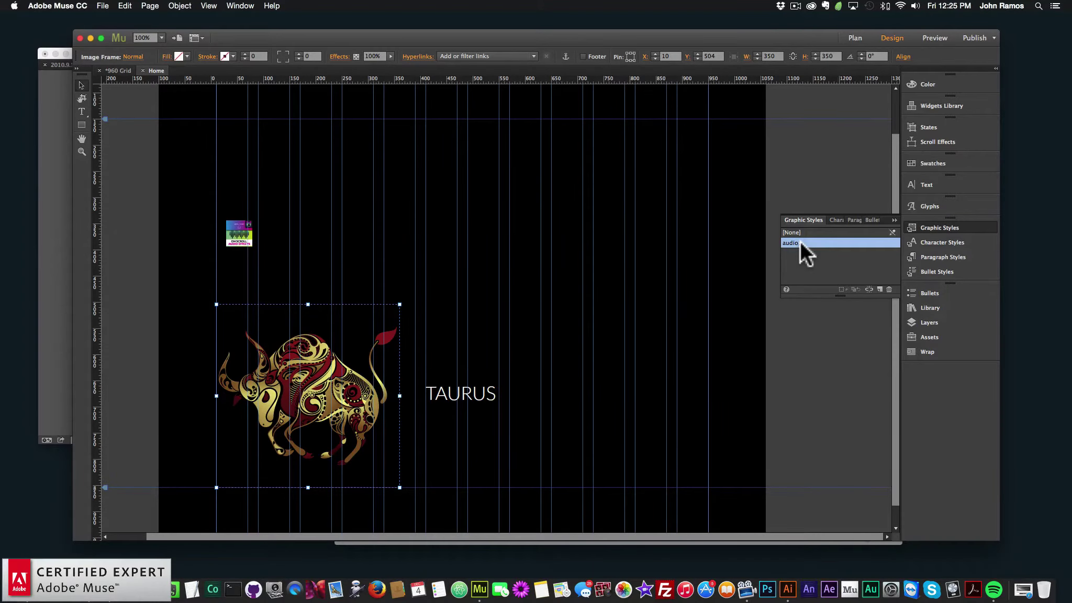
{"action": "left_click", "coordinate": [949, 225]}
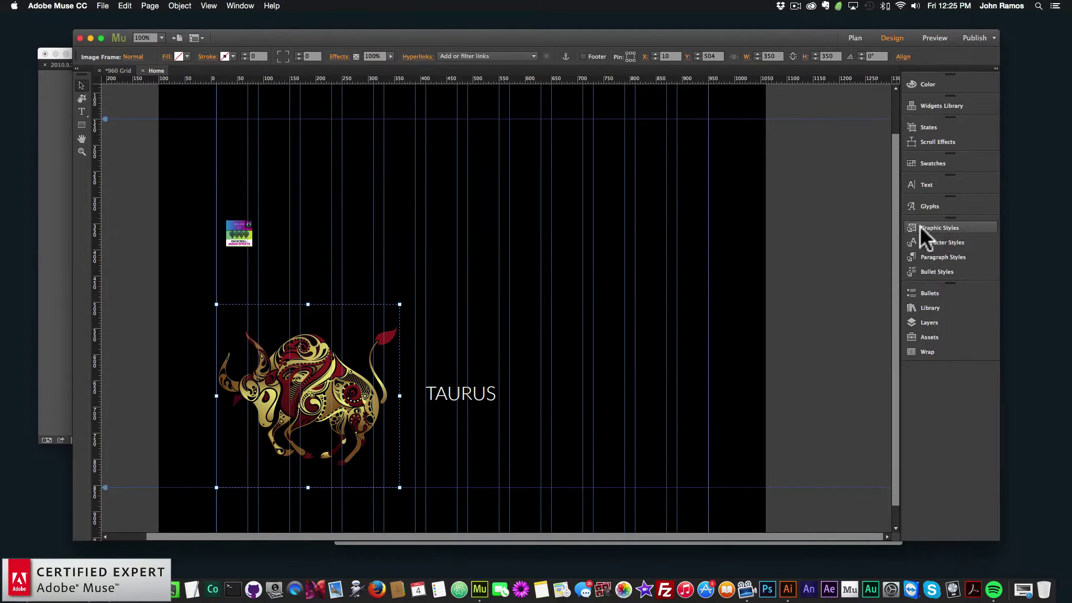
- Compare the audio widget's Graphic Style Name with the graphic style assigned to the bull image
{"action": "left_click", "coordinate": [240, 6]}
{"action": "left_click", "coordinate": [257, 168]}
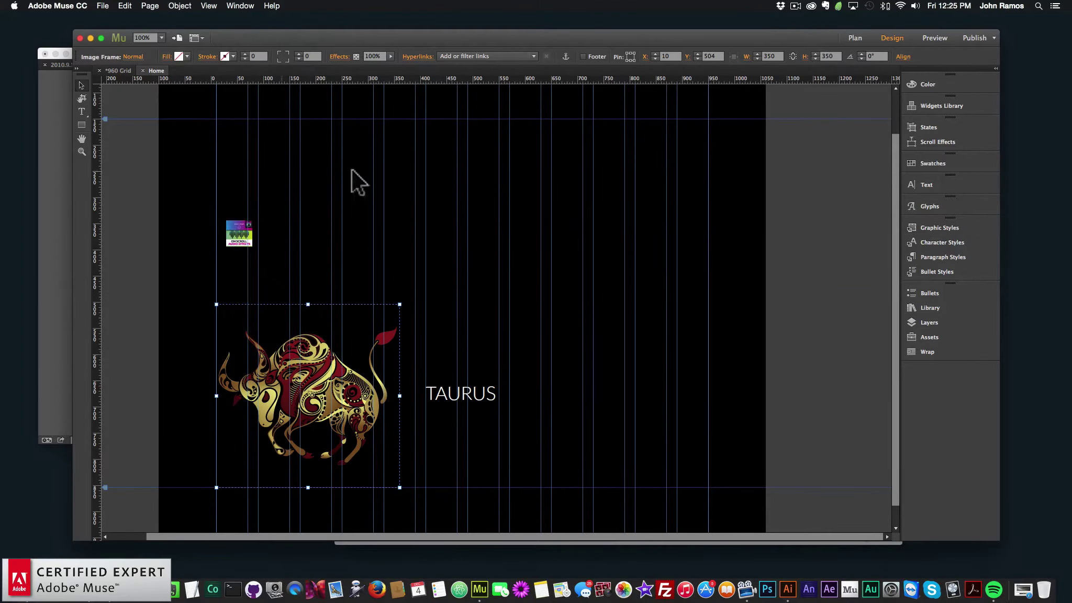
{"action": "left_click", "coordinate": [932, 228]}
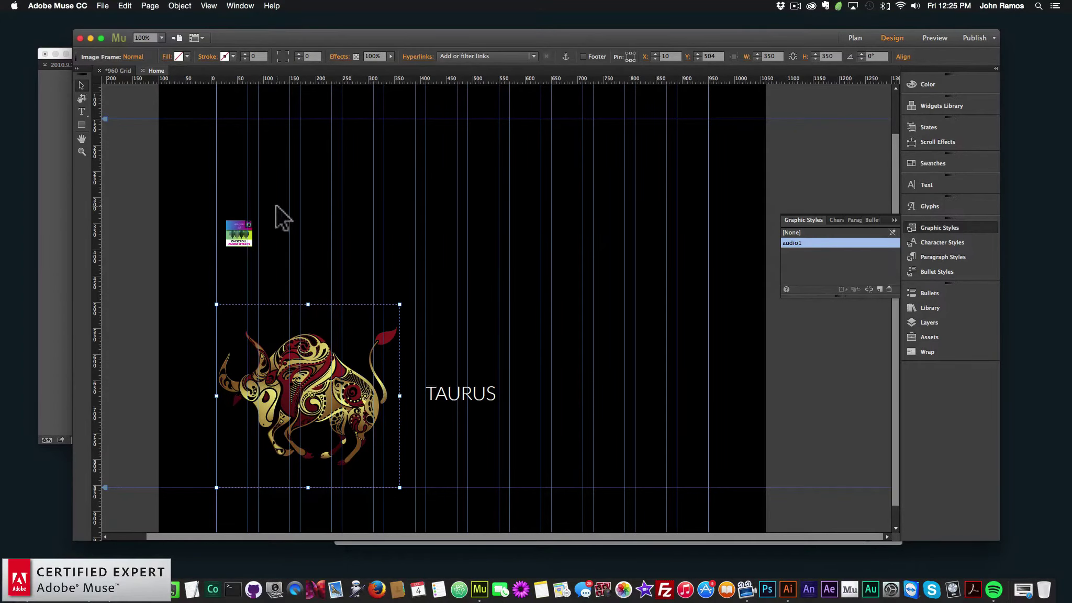
{"action": "left_click", "coordinate": [245, 230]}
{"action": "left_click", "coordinate": [262, 218]}
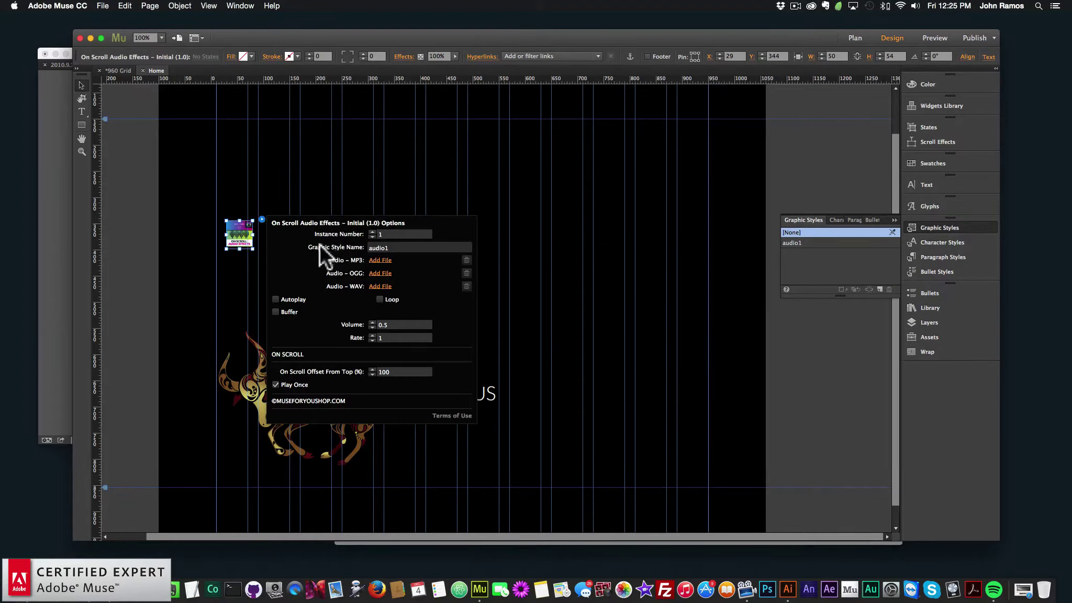
{"action": "left_click", "coordinate": [371, 178]}
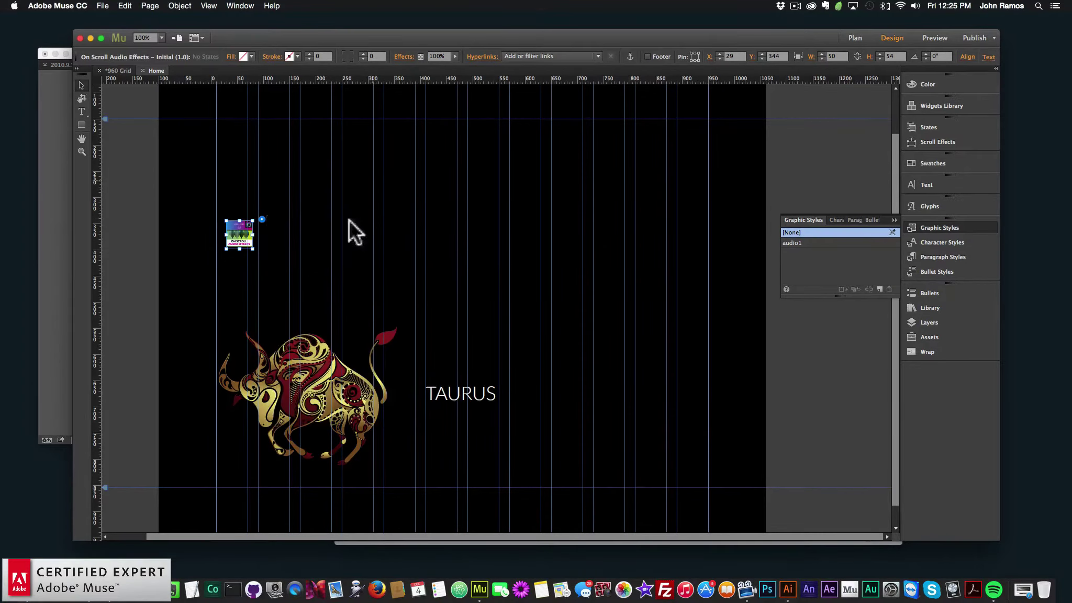
{"action": "left_click", "coordinate": [315, 354]}
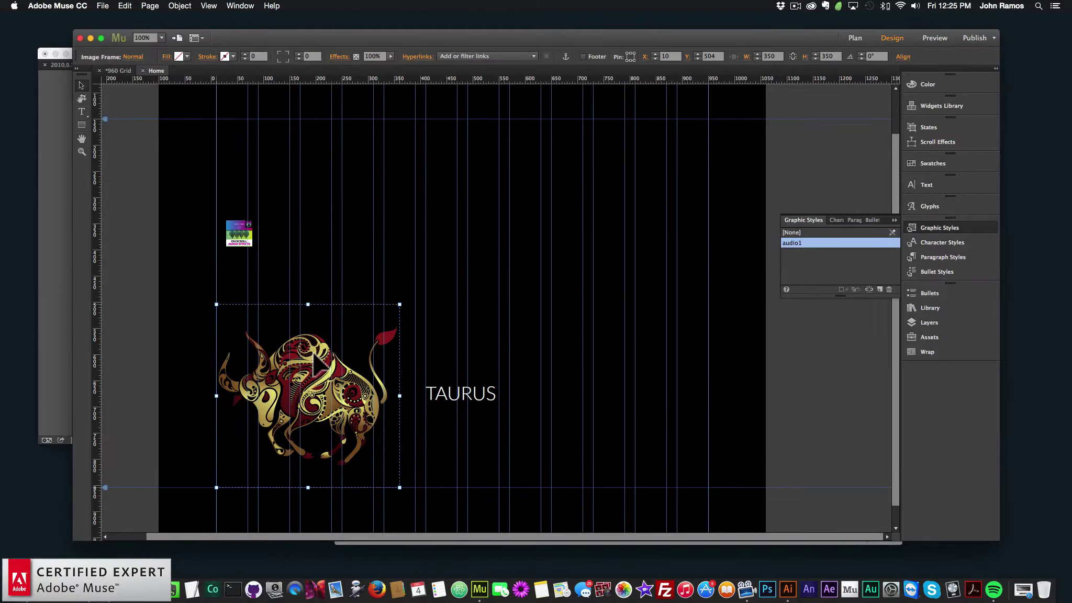
- Add muse-for-you-audio-_Starrynight_C_1.mp3 as the audio widget's MP3 file
{"action": "left_click", "coordinate": [237, 235]}
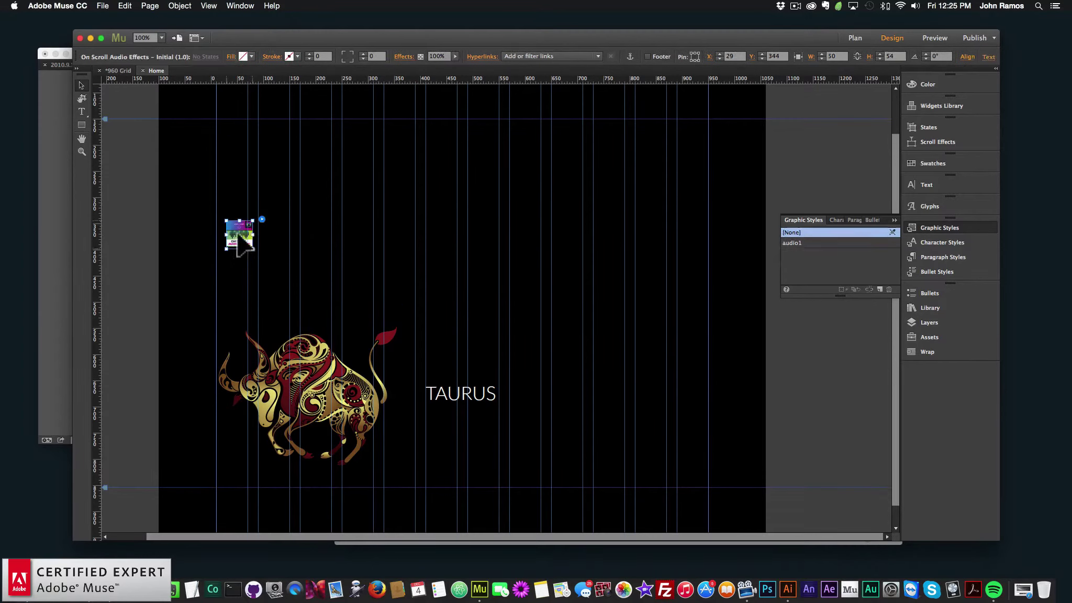
{"action": "left_click", "coordinate": [258, 217]}
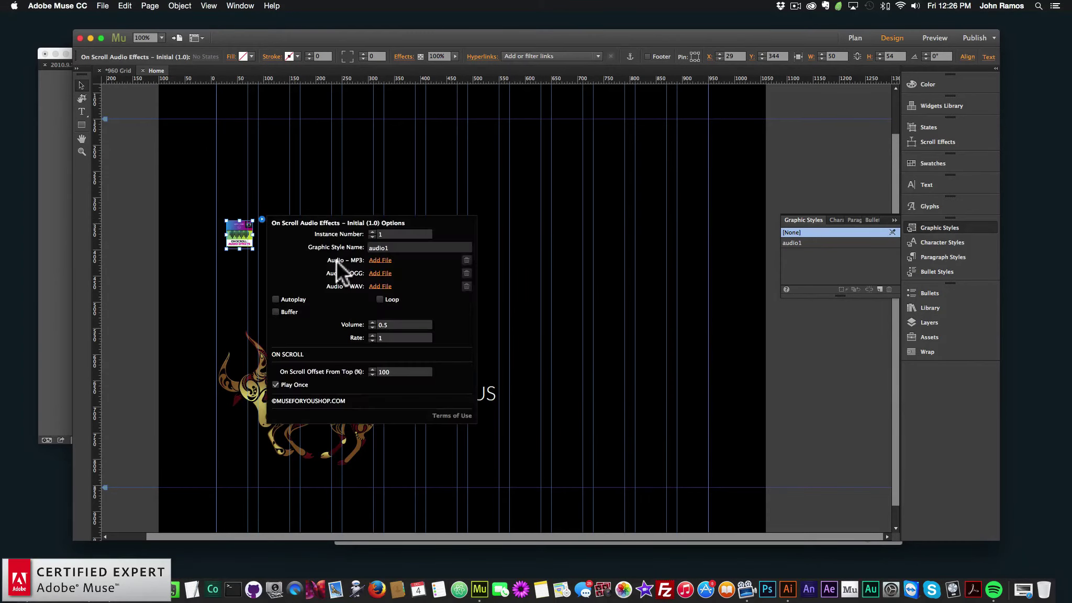
{"action": "left_click", "coordinate": [379, 260]}
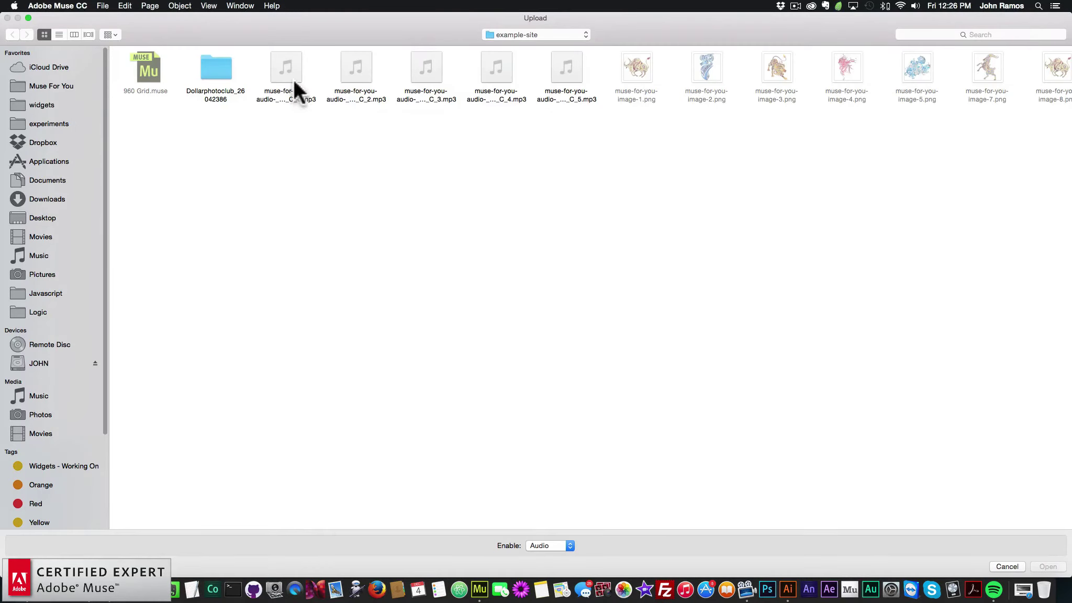
{"action": "left_click", "coordinate": [299, 88]}
{"action": "key", "text": "Return"}
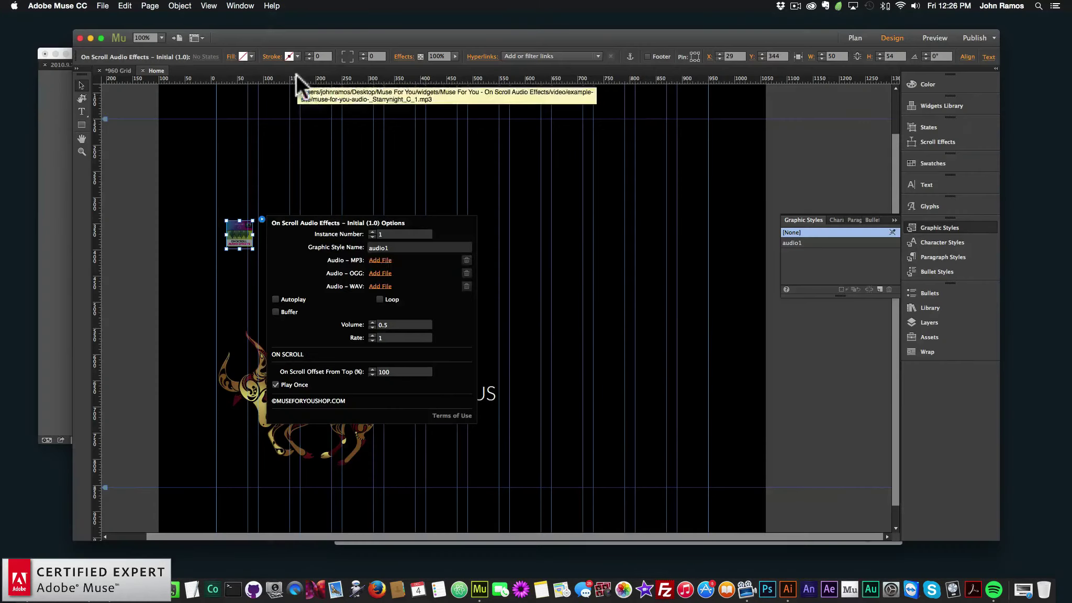
{"action": "left_click", "coordinate": [324, 189]}
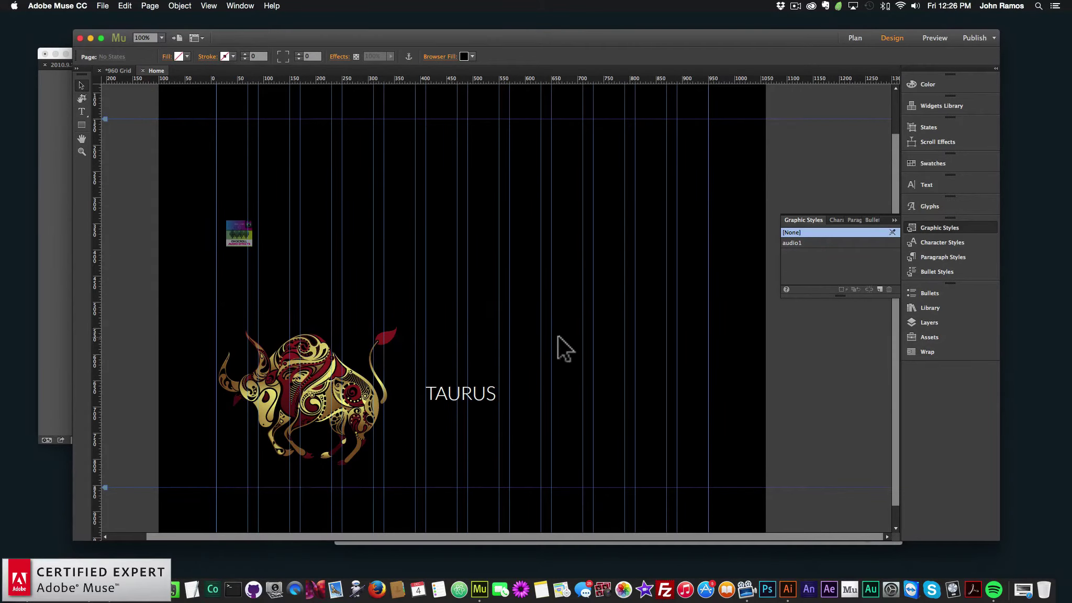
- Extend the bottom of the page downward to a height of about 1500 px
{"action": "key", "text": "super+minus"}
{"action": "key", "text": "super+minus"}
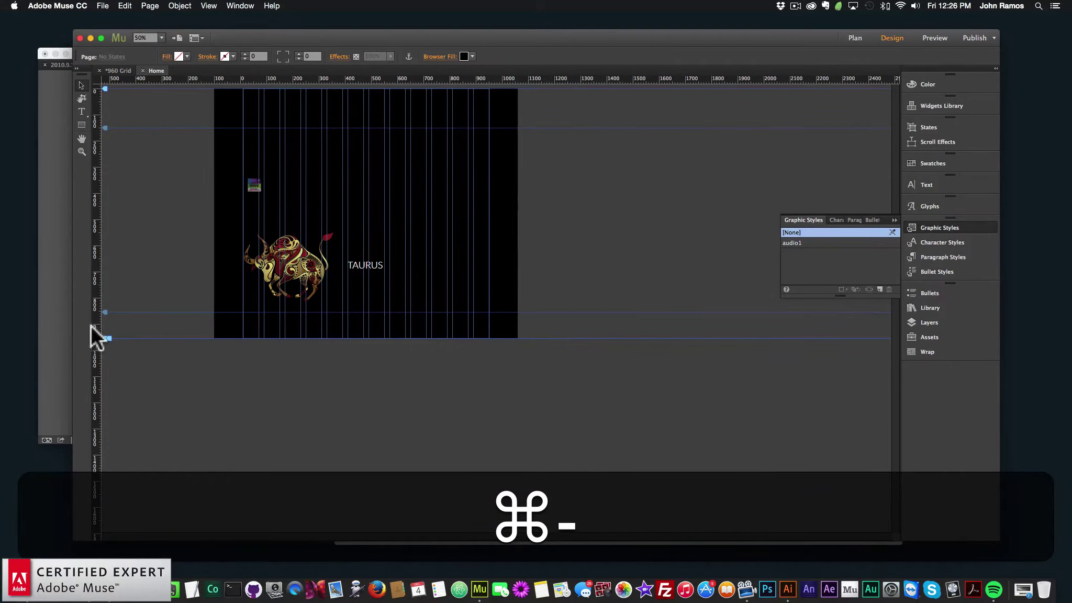
{"action": "left_click_drag", "start_coordinate": [106, 339], "coordinate": [106, 485]}
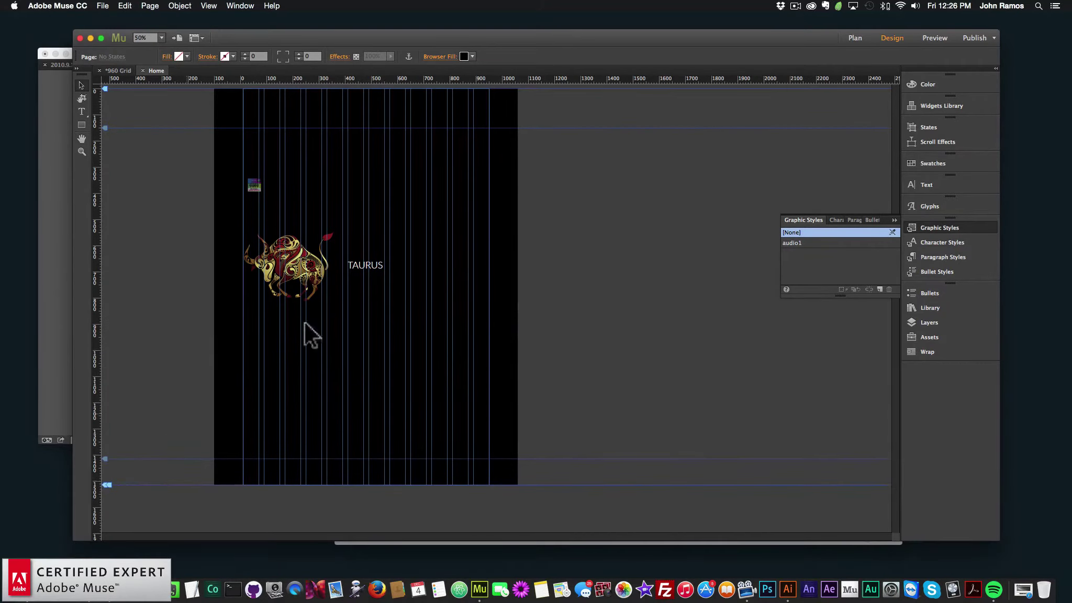
- Move the bull image and the TAURUS text together down to the lower end of the page
{"action": "left_click", "coordinate": [302, 299]}
{"action": "left_click", "coordinate": [362, 267], "text": "shift"}
{"action": "left_click_drag", "start_coordinate": [302, 298], "coordinate": [303, 445]}
{"action": "left_click", "coordinate": [591, 350]}
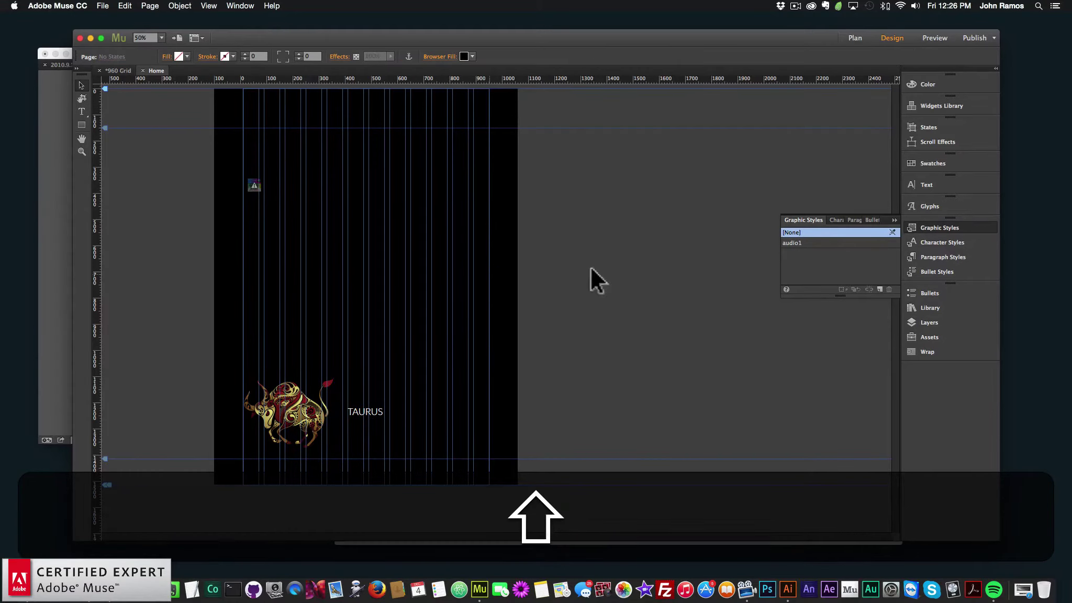
- Preview the page in the browser, test the scroll audio down to the bull image, and return to Adobe Muse
{"action": "left_click", "coordinate": [105, 6]}
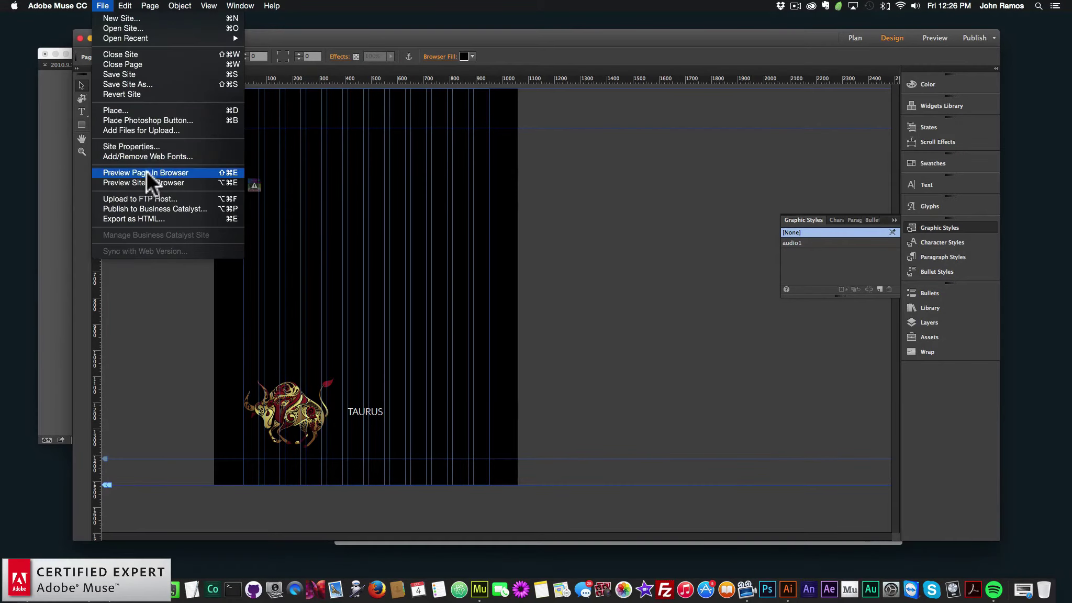
{"action": "left_click", "coordinate": [145, 173]}
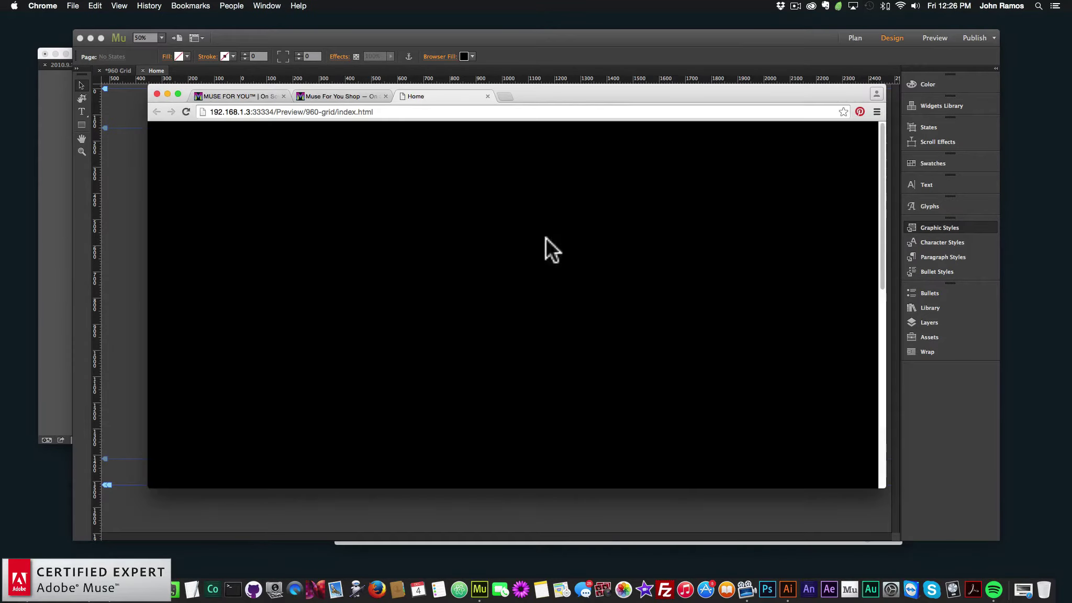
{"action": "left_click_drag", "start_coordinate": [882, 164], "coordinate": [871, 365]}
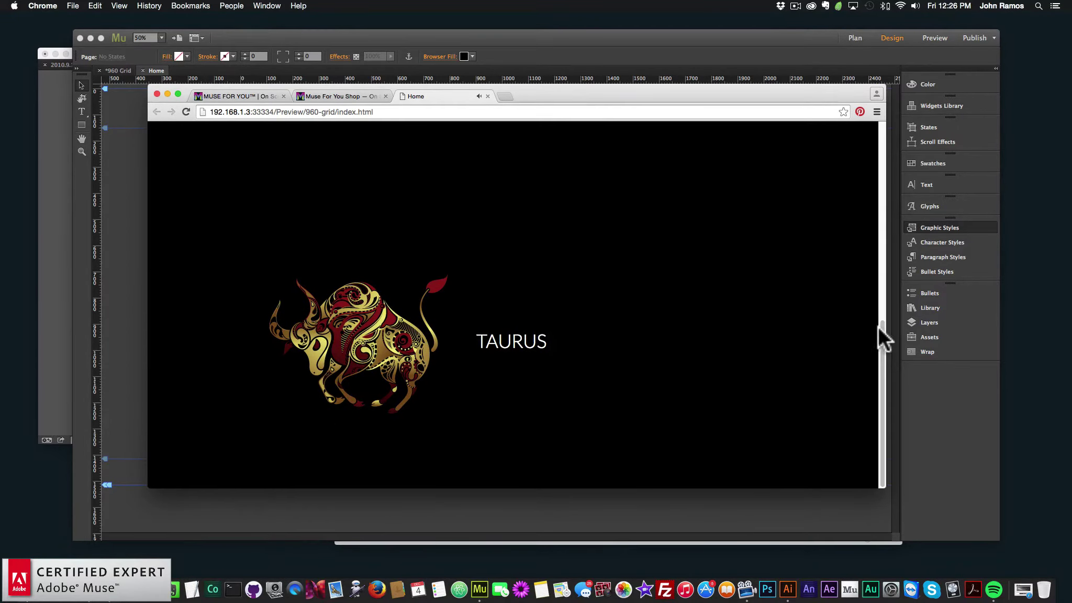
{"action": "left_click_drag", "start_coordinate": [880, 326], "coordinate": [869, 352]}
{"action": "left_click", "coordinate": [123, 205]}
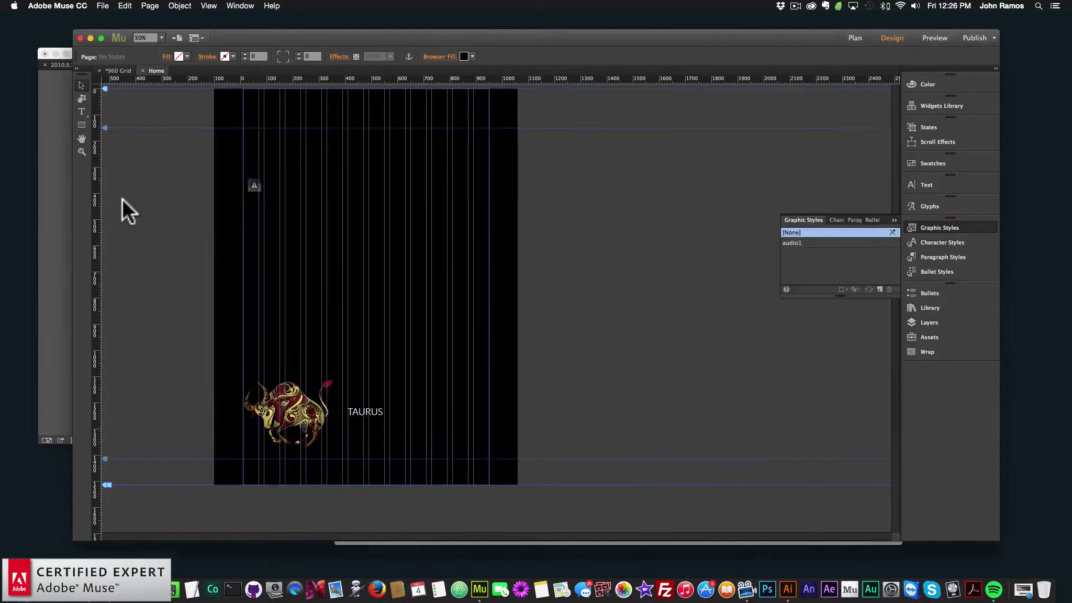
- Turn off Play Once in the audio effects widget's options
{"action": "left_click", "coordinate": [255, 185]}
{"action": "left_click", "coordinate": [270, 177]}
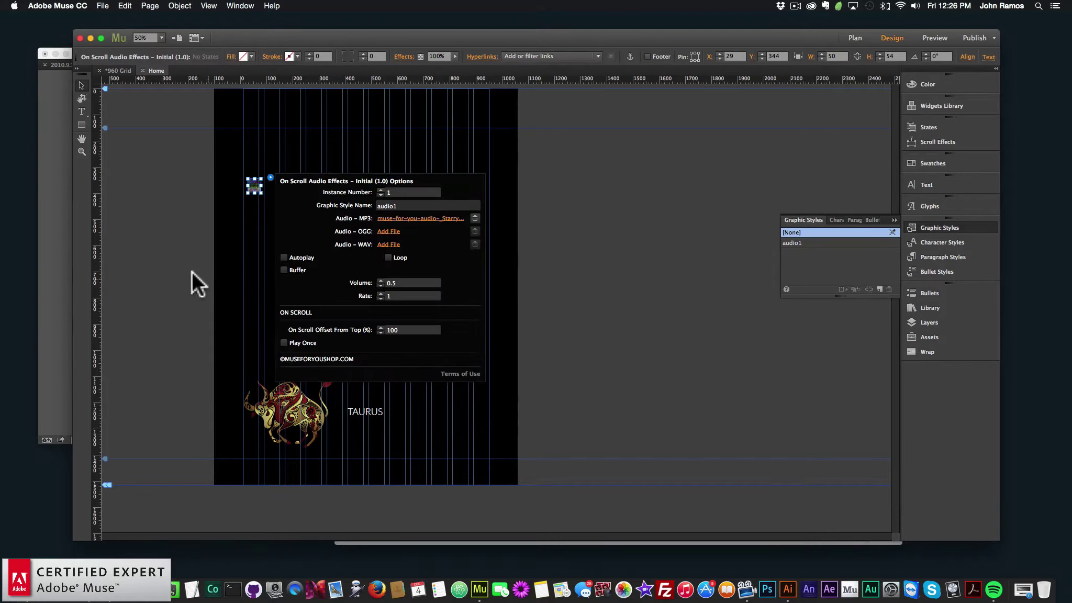
{"action": "left_click", "coordinate": [160, 201]}
- Preview the page in the browser again to test repeated audio playback on scroll, and return to Adobe Muse
{"action": "left_click", "coordinate": [103, 6]}
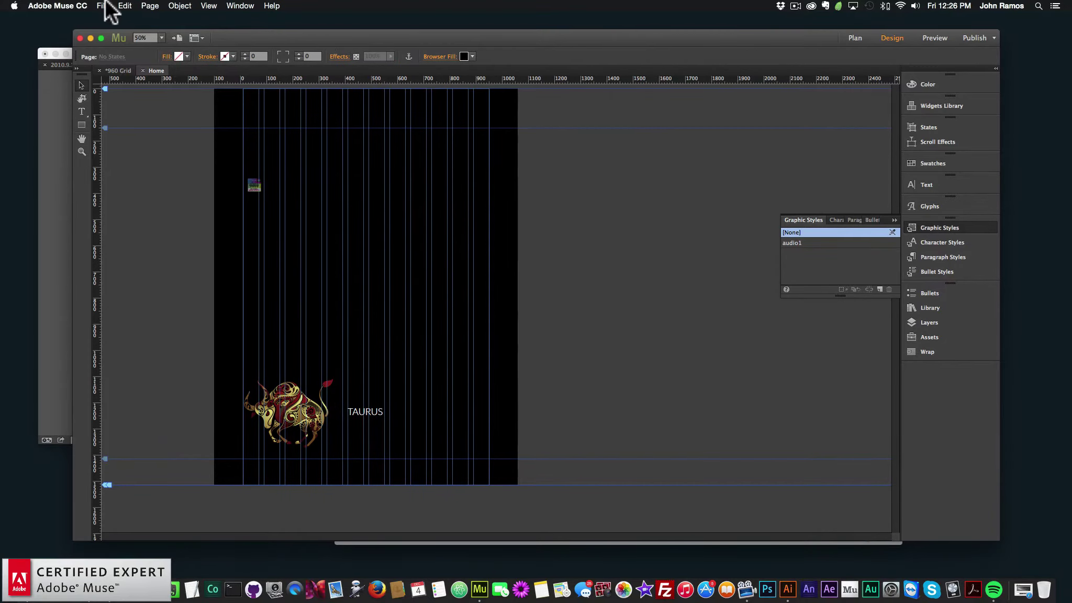
{"action": "left_click", "coordinate": [158, 173]}
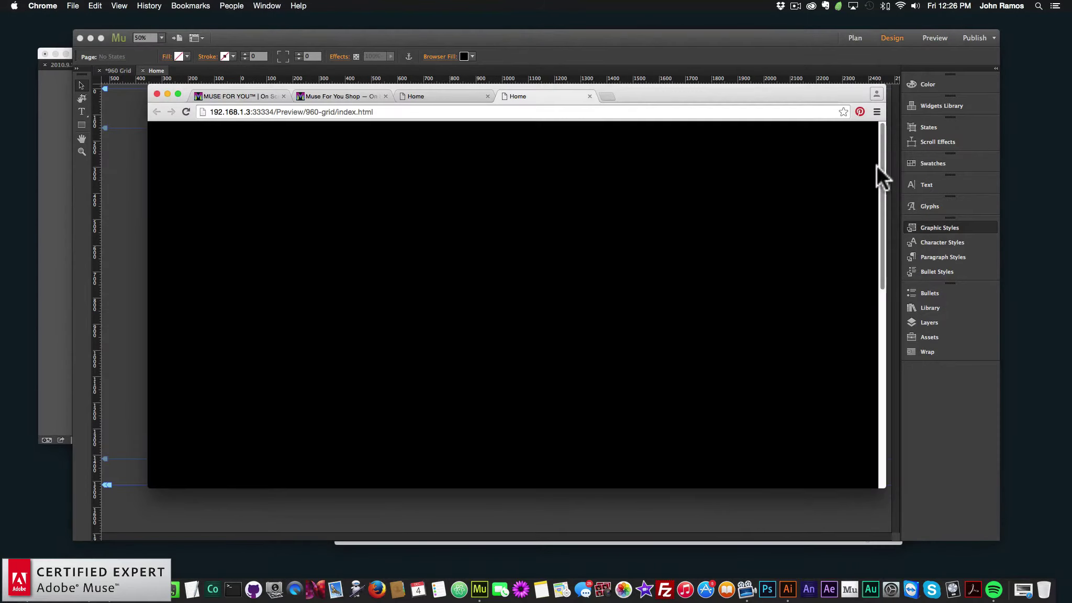
{"action": "left_click_drag", "start_coordinate": [877, 166], "coordinate": [872, 356]}
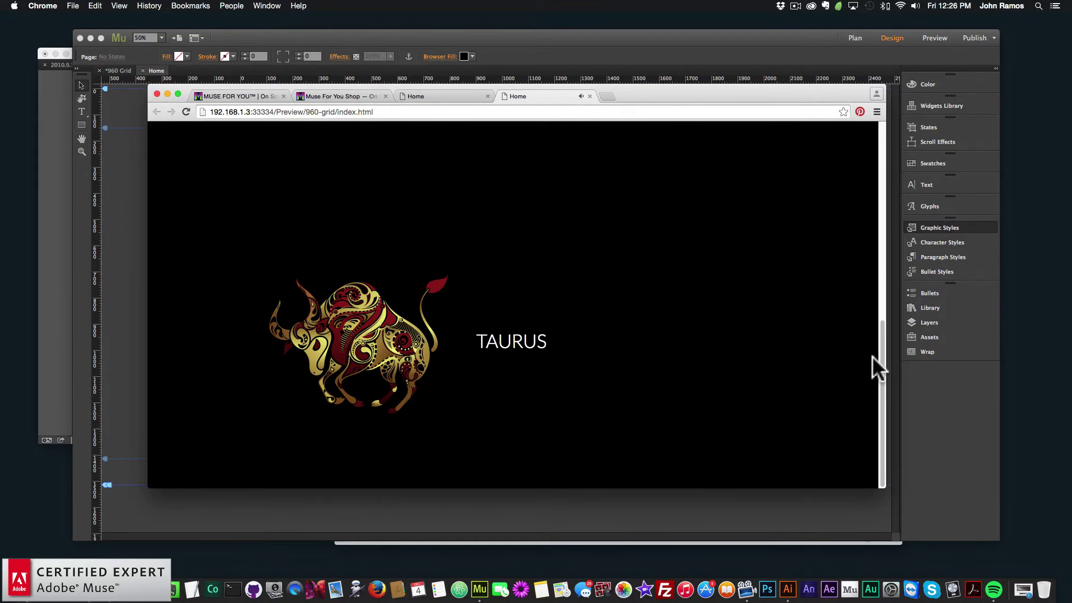
{"action": "left_click", "coordinate": [127, 186]}
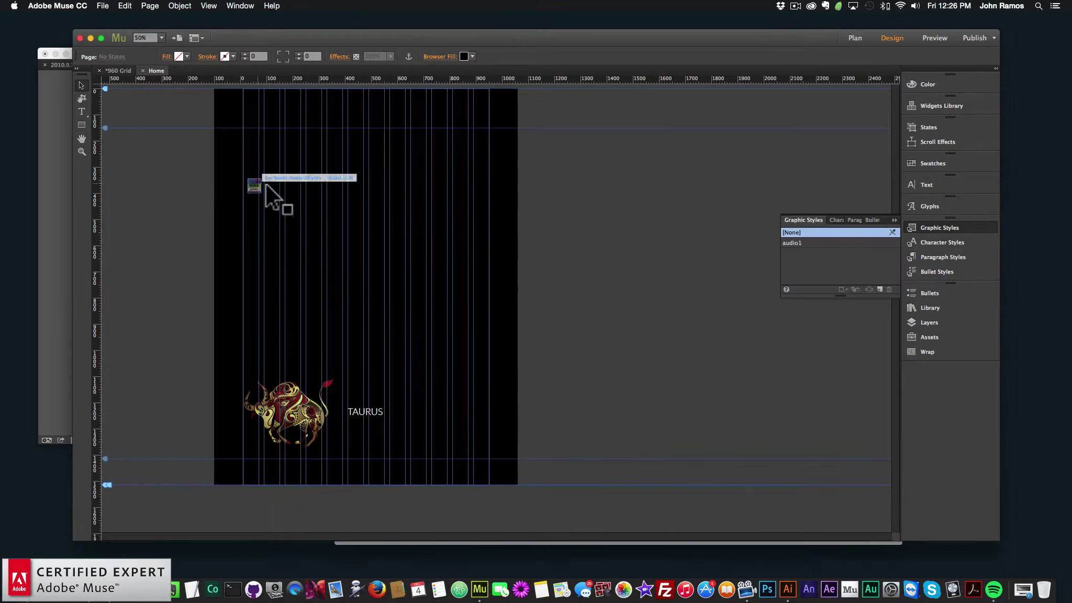
- Turn Play Once back on in the On Scroll Audio Effects widget's options
{"action": "left_click", "coordinate": [256, 184]}
{"action": "left_click", "coordinate": [270, 177]}
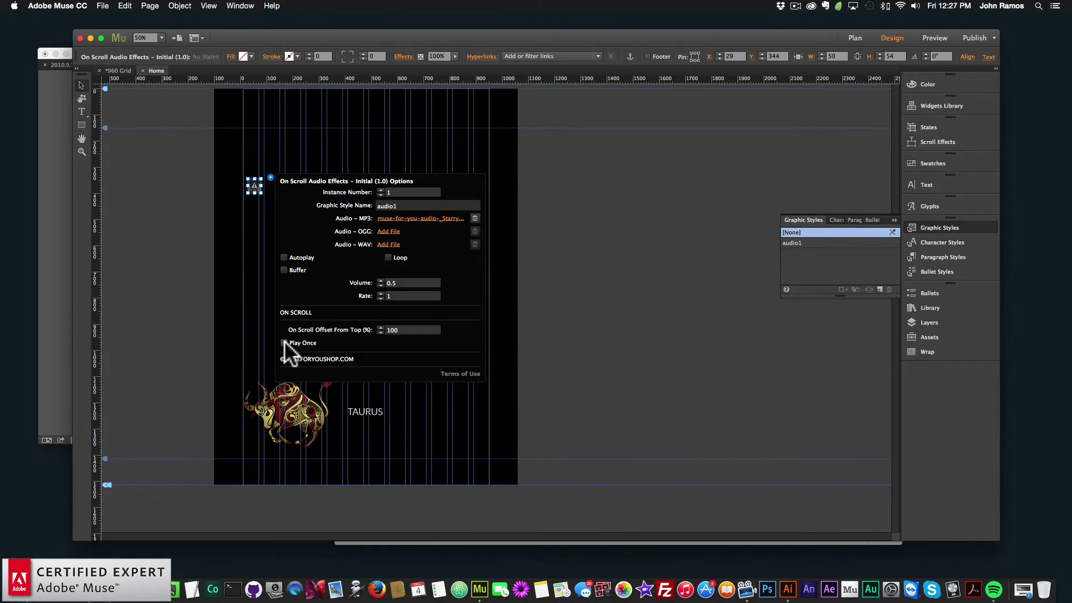
{"action": "left_click", "coordinate": [284, 343]}
{"action": "left_click", "coordinate": [568, 275]}
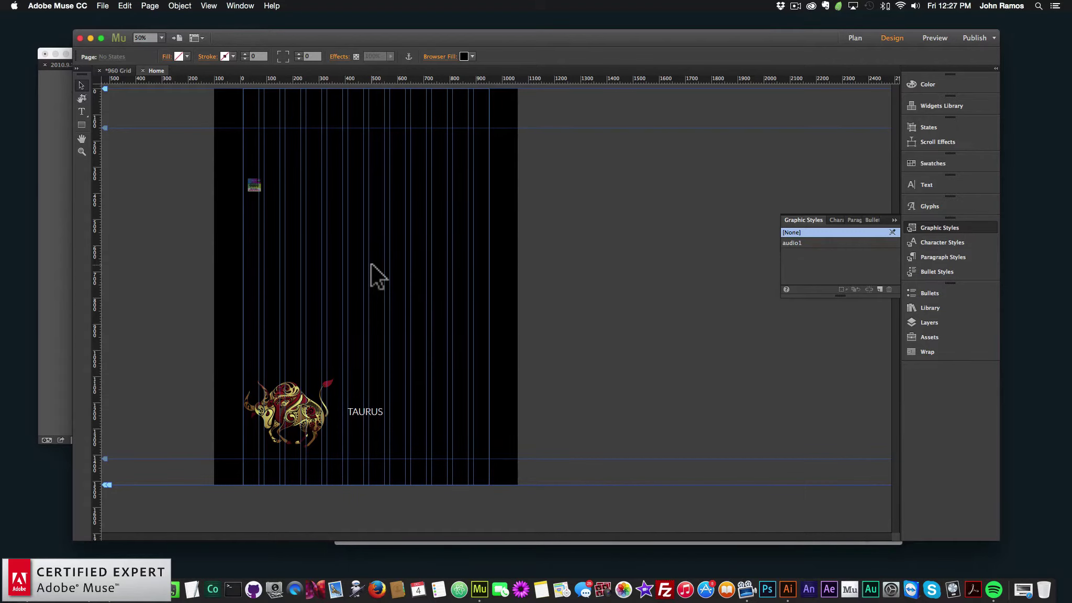
- Find the Initial and Additional versions of the On Scroll Audio Effects widget in the library
{"action": "left_click", "coordinate": [934, 306]}
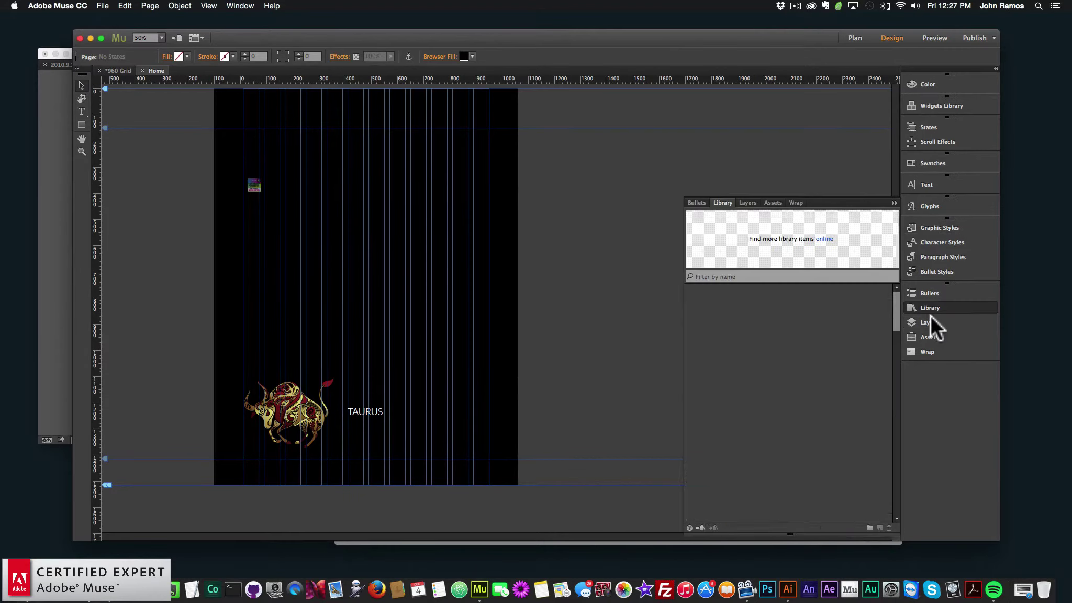
{"action": "left_click_drag", "start_coordinate": [897, 317], "coordinate": [898, 464]}
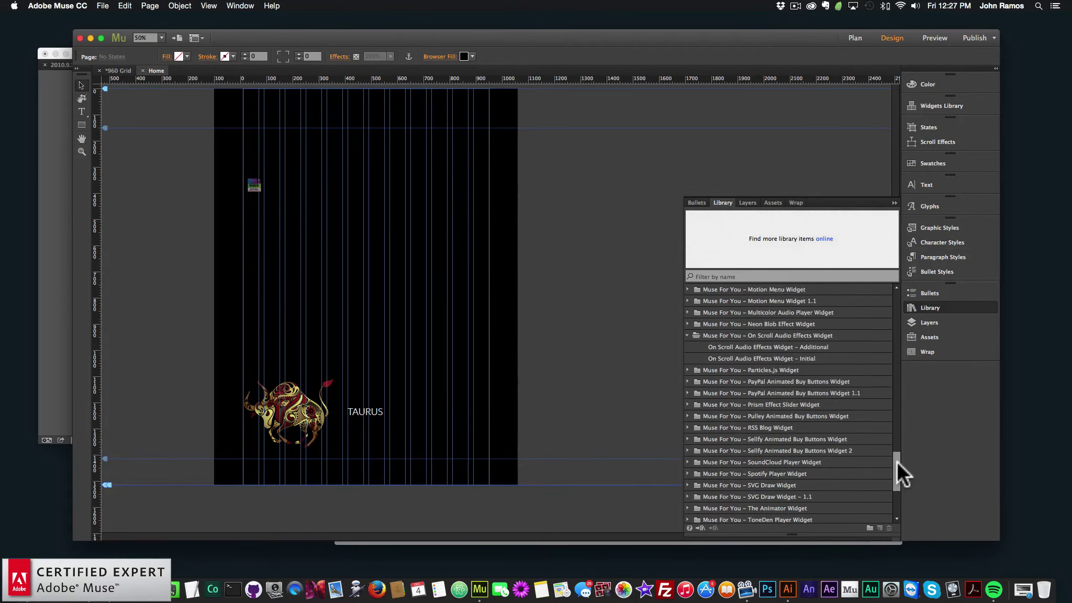
{"action": "left_click", "coordinate": [922, 307]}
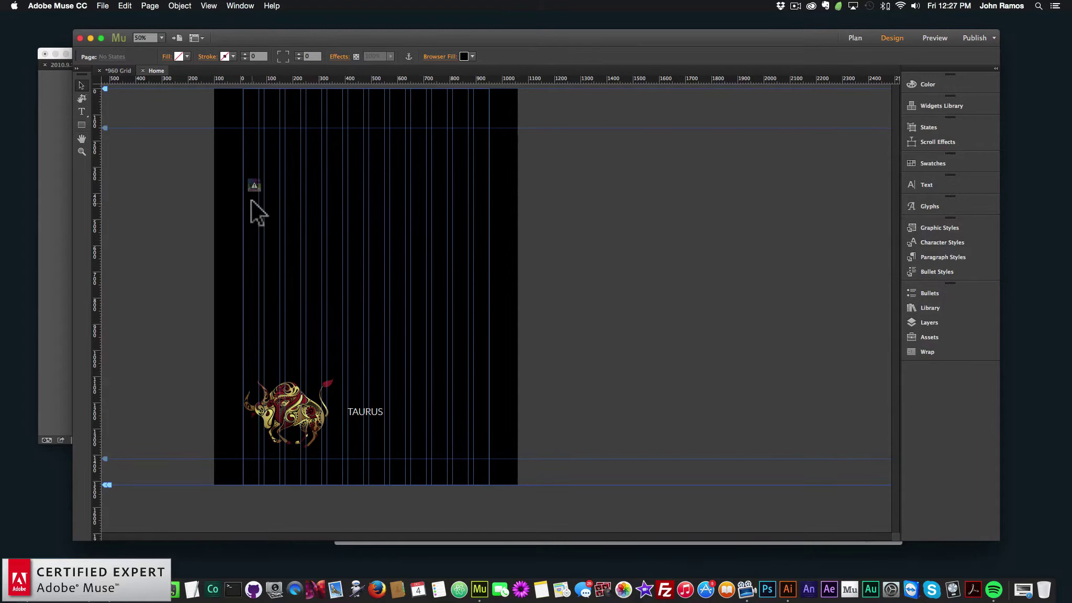
- Move the audio effects widget down to about Y 833, beside the page's left column edge above the bull image
{"action": "left_click", "coordinate": [254, 186]}
{"action": "left_click_drag", "start_coordinate": [254, 187], "coordinate": [239, 325]}
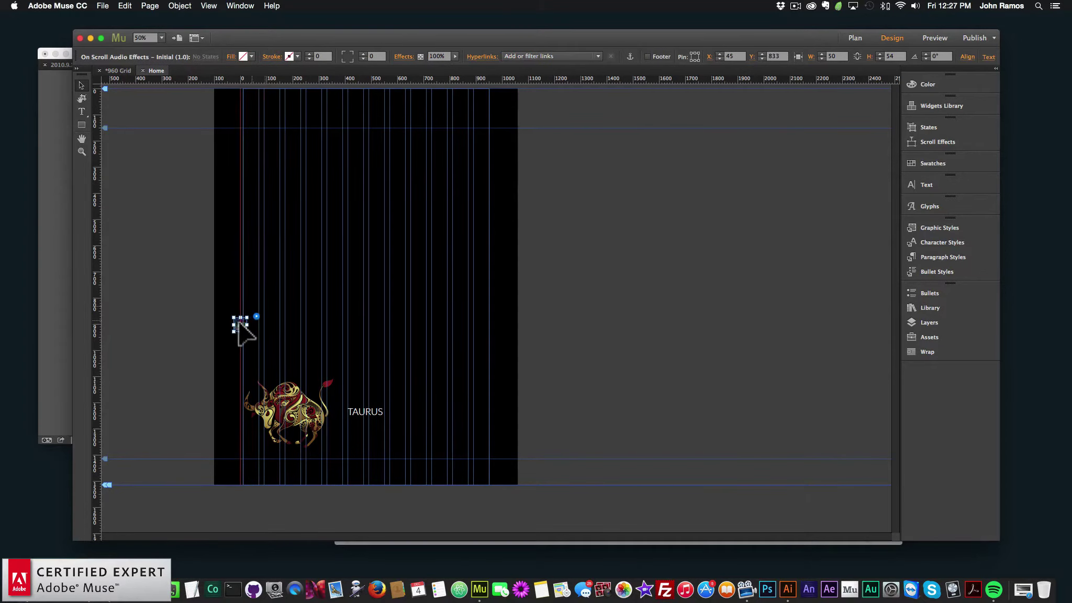
{"action": "left_click", "coordinate": [327, 317]}
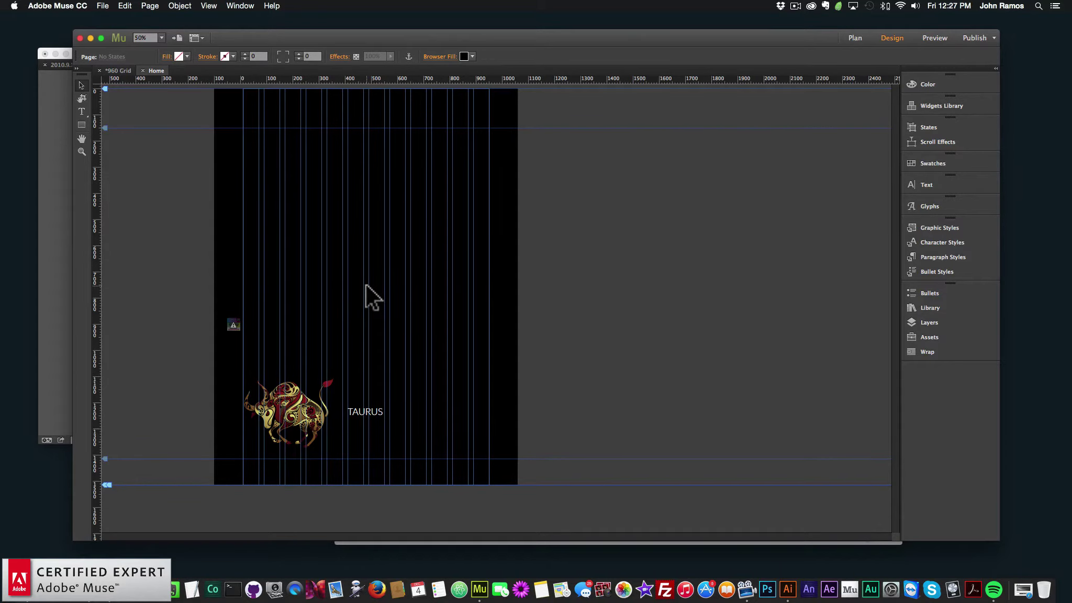
- Place the Muse For You Particles.js widget from the library near the upper end of the page
{"action": "left_click", "coordinate": [918, 307]}
{"action": "left_click_drag", "start_coordinate": [895, 302], "coordinate": [893, 454]}
{"action": "left_click", "coordinate": [692, 405]}
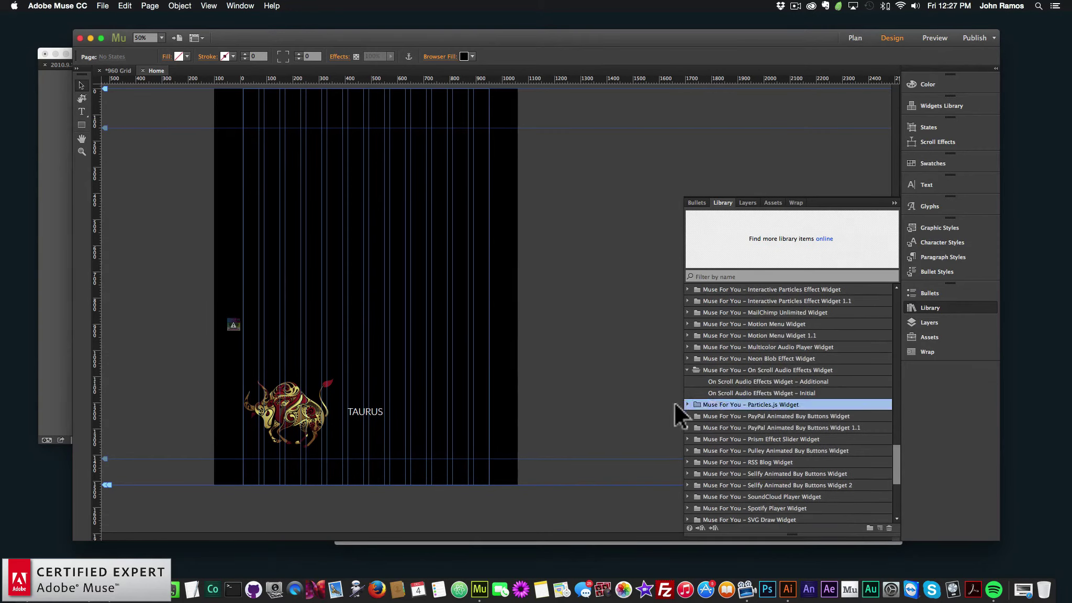
{"action": "left_click", "coordinate": [688, 405]}
{"action": "left_click", "coordinate": [756, 415]}
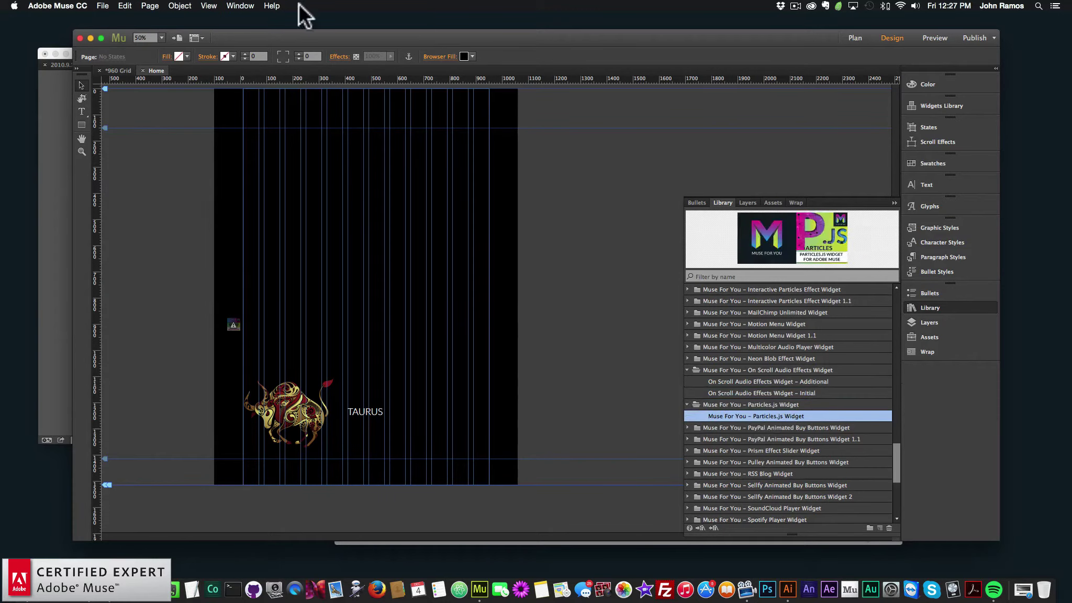
{"action": "left_click", "coordinate": [280, 155]}
{"action": "key", "text": "Escape"}
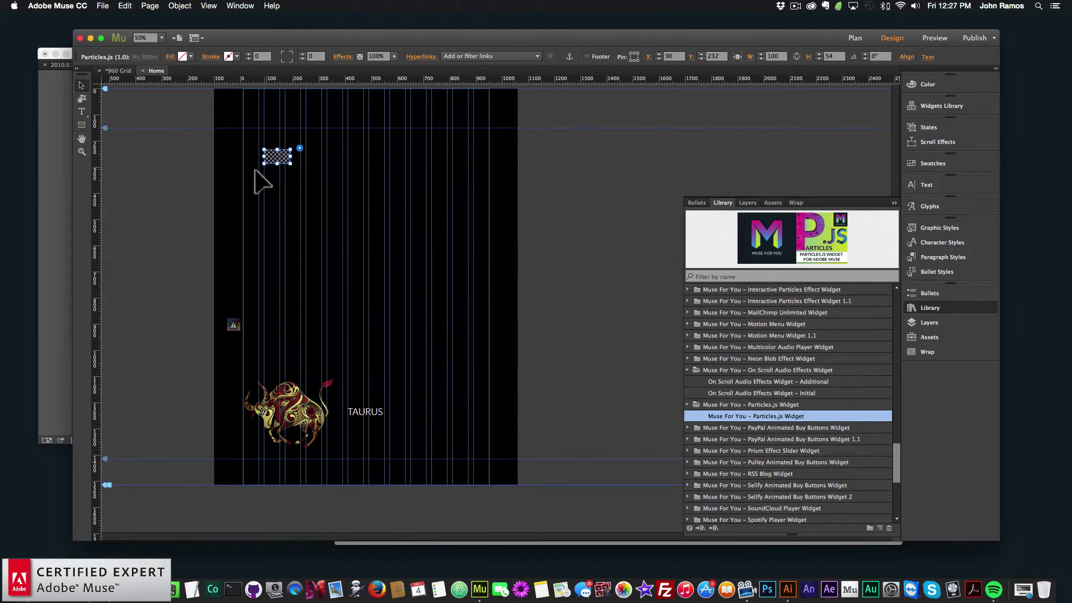
- Stretch the Particles.js widget to full browser width, and fit it from the page's upper edge at Y 0 to a height of 584
{"action": "key", "text": "super+z"}
{"action": "left_click", "coordinate": [288, 153]}
{"action": "left_click", "coordinate": [737, 55]}
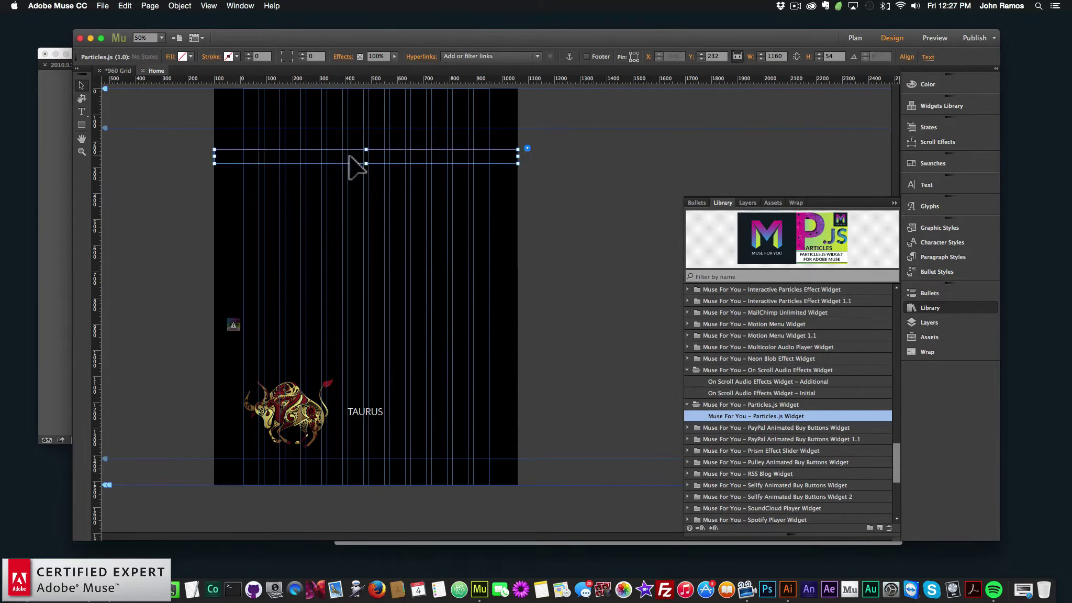
{"action": "left_click_drag", "start_coordinate": [365, 182], "coordinate": [367, 123]}
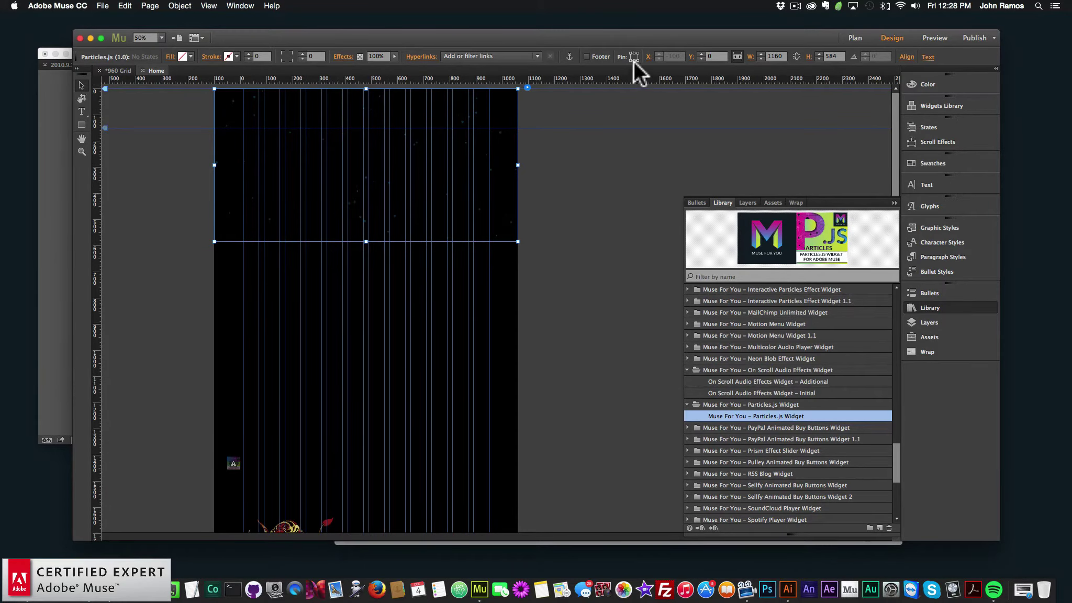
{"action": "left_click", "coordinate": [158, 464]}
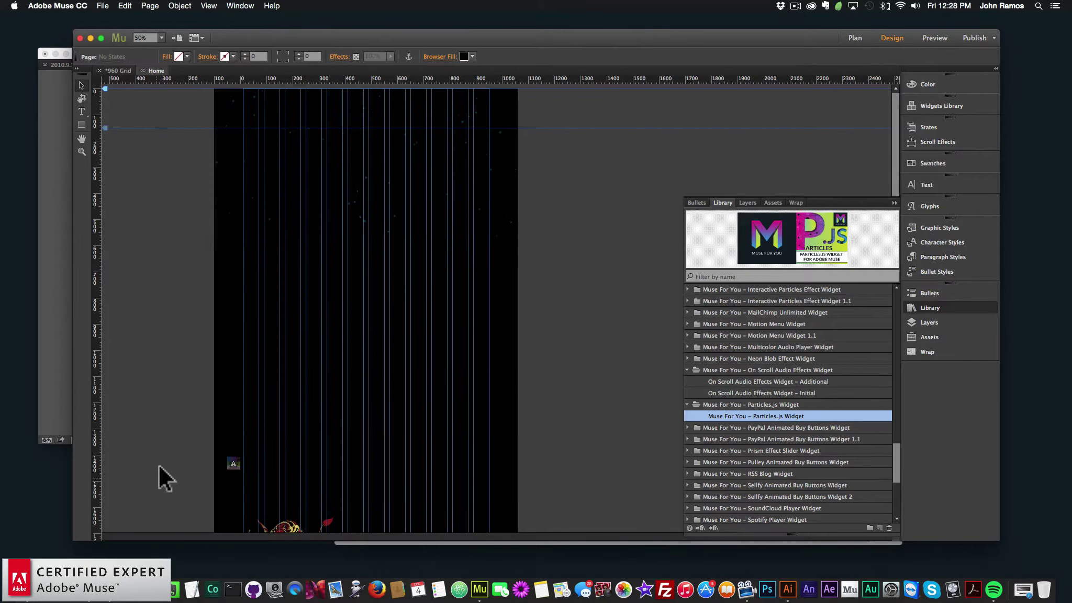
- Sample the gold color D2C066 from the bull image using the browser fill and save it as a swatch
{"action": "scroll", "coordinate": [241, 430], "scroll_direction": "down", "scroll_amount": 3}
{"action": "left_click", "coordinate": [291, 487]}
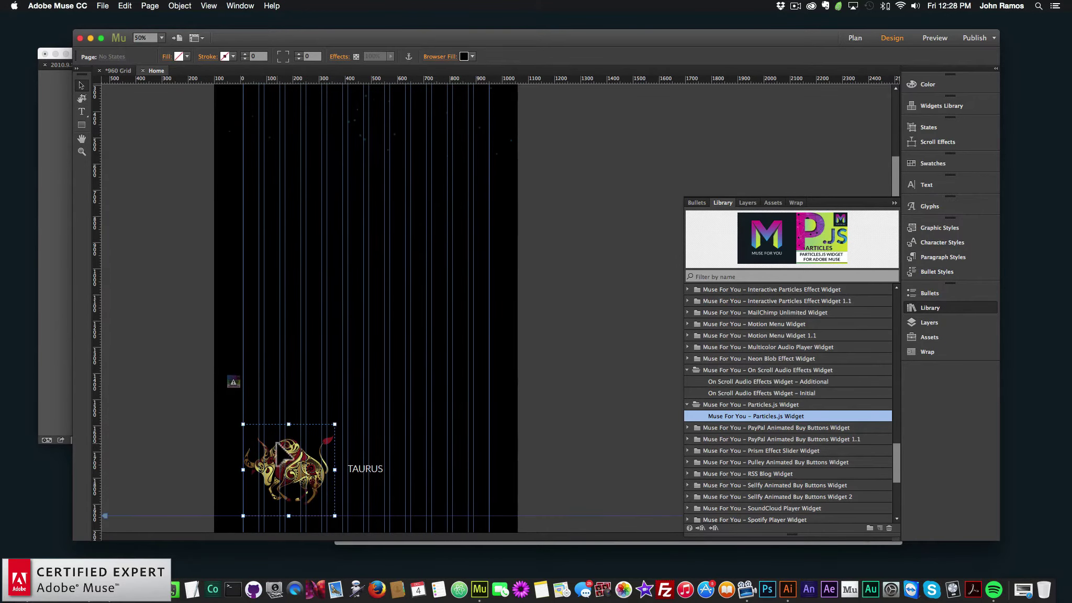
{"action": "key", "text": "super+equal"}
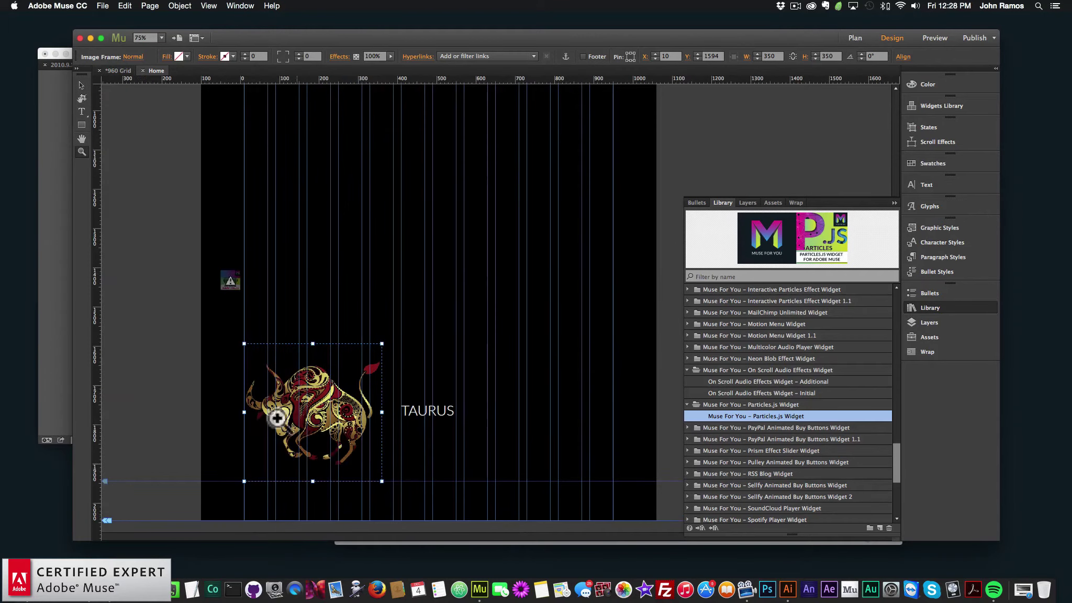
{"action": "left_click", "coordinate": [426, 190]}
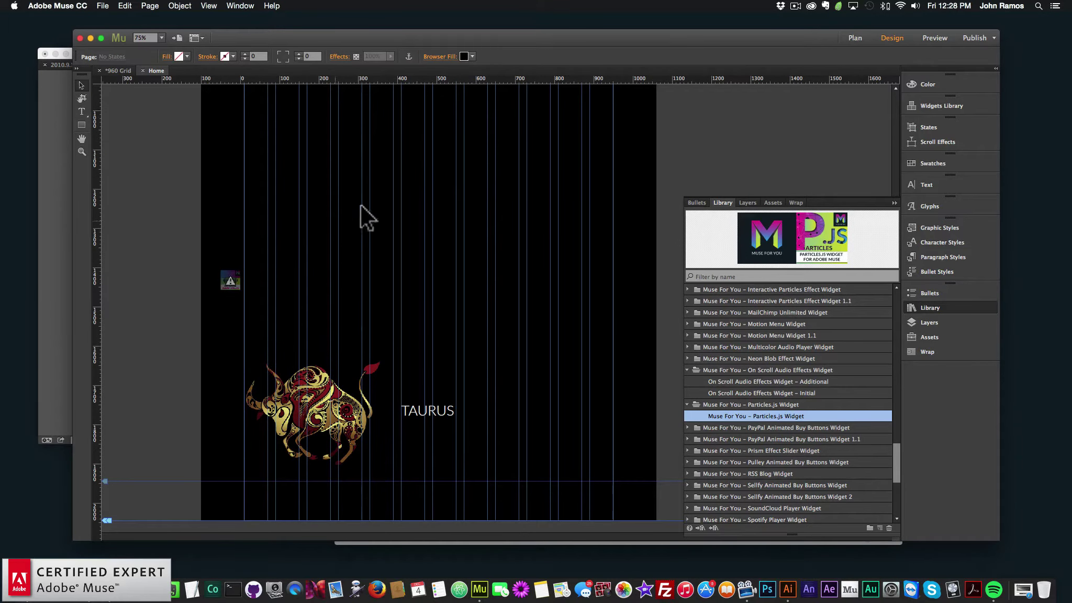
{"action": "left_click", "coordinate": [440, 56]}
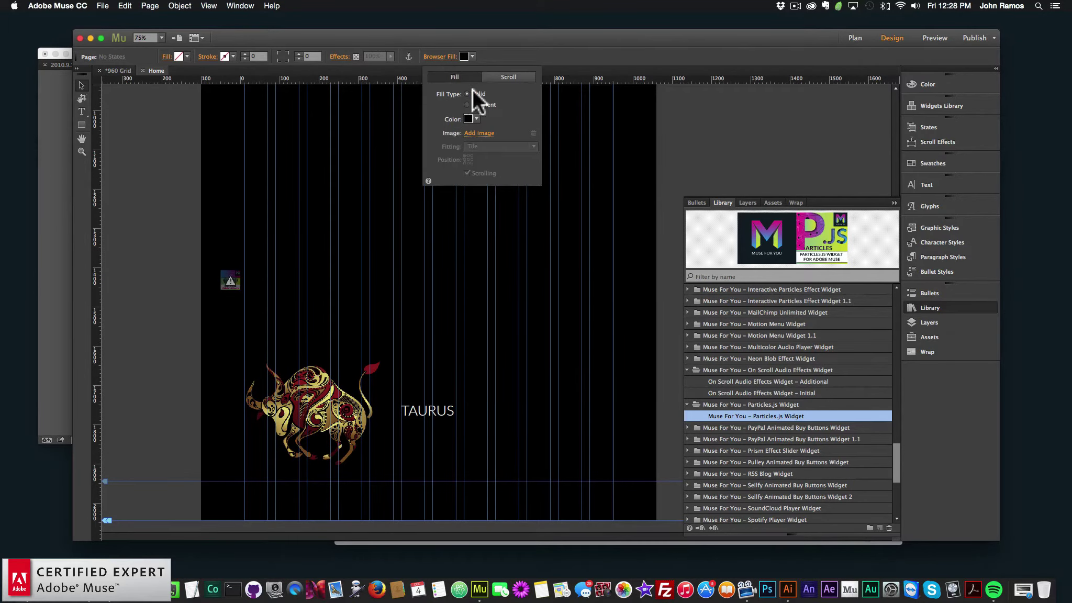
{"action": "left_click", "coordinate": [471, 56]}
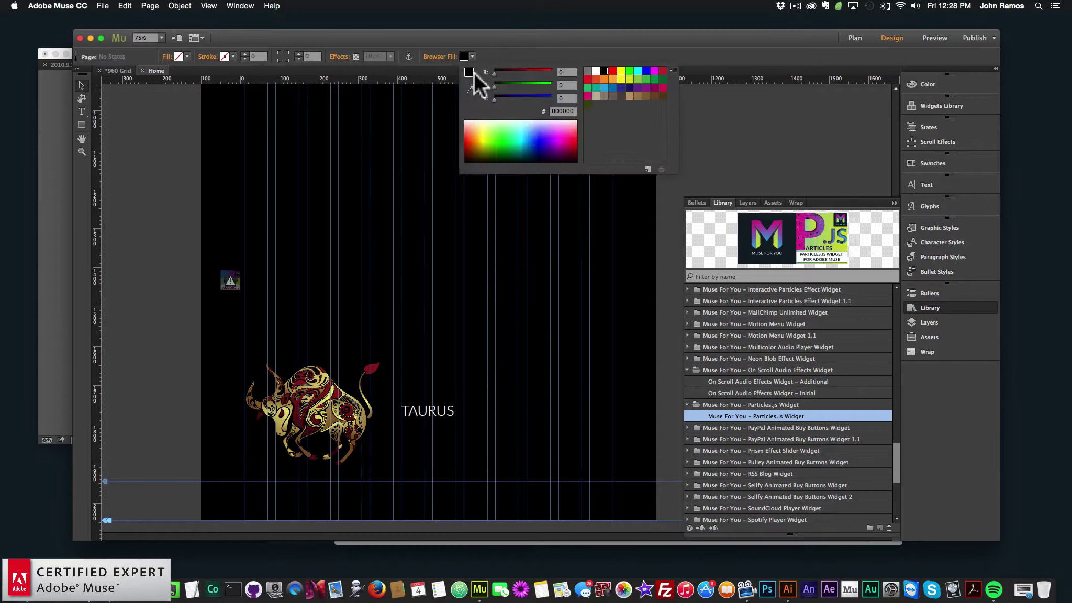
{"action": "left_click", "coordinate": [470, 88]}
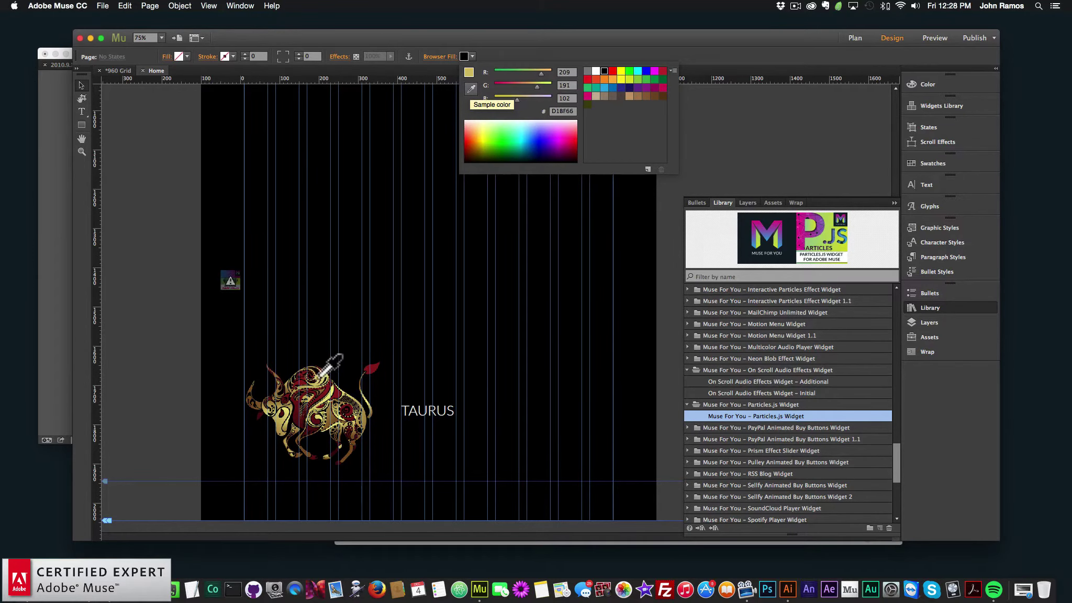
{"action": "left_click", "coordinate": [317, 375]}
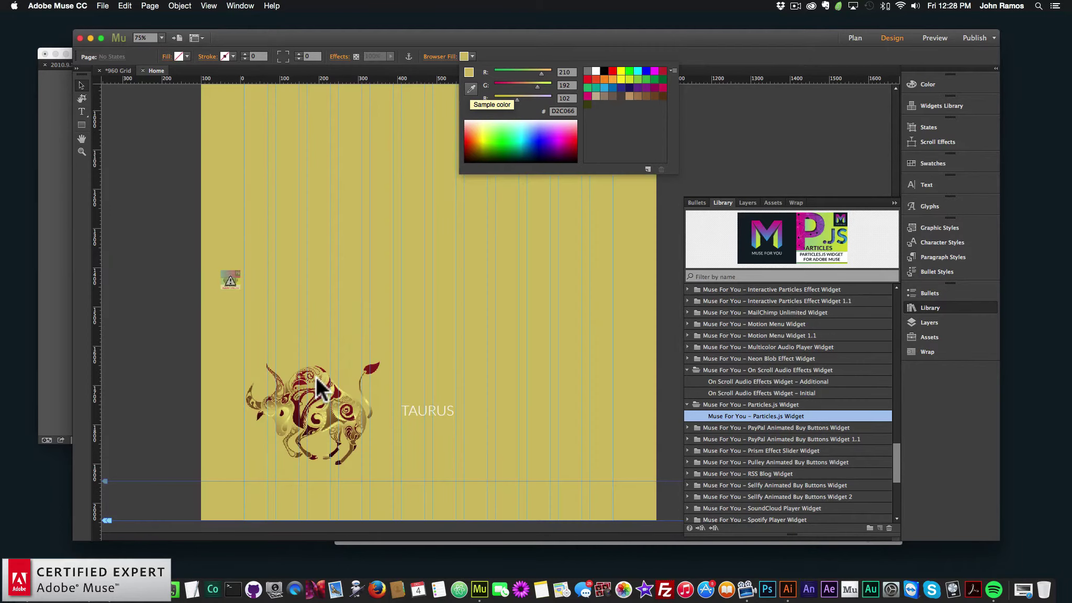
{"action": "left_click", "coordinate": [648, 169]}
{"action": "left_click", "coordinate": [613, 314]}
- Sample the dark red 8F1A1C from the bull image, save it as a swatch, and return the browser fill to black
{"action": "left_click", "coordinate": [471, 89]}
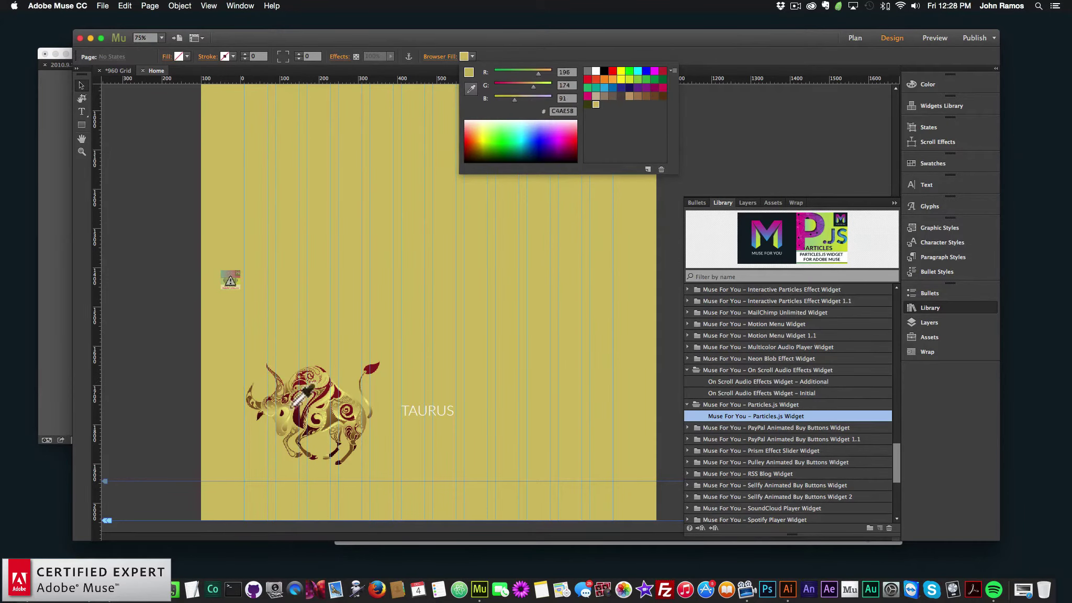
{"action": "left_click", "coordinate": [328, 390]}
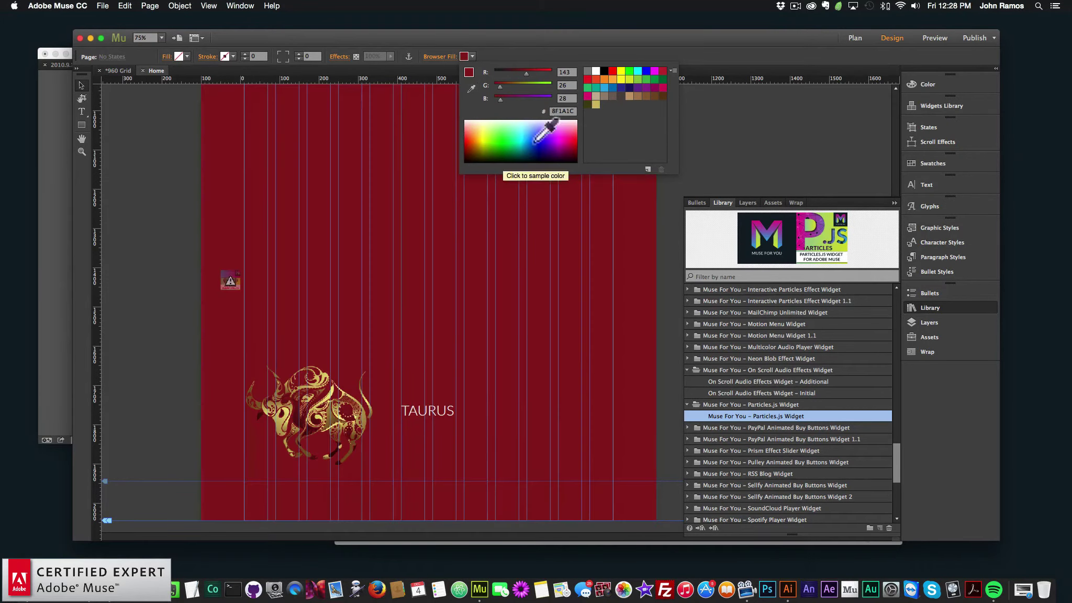
{"action": "left_click", "coordinate": [647, 169]}
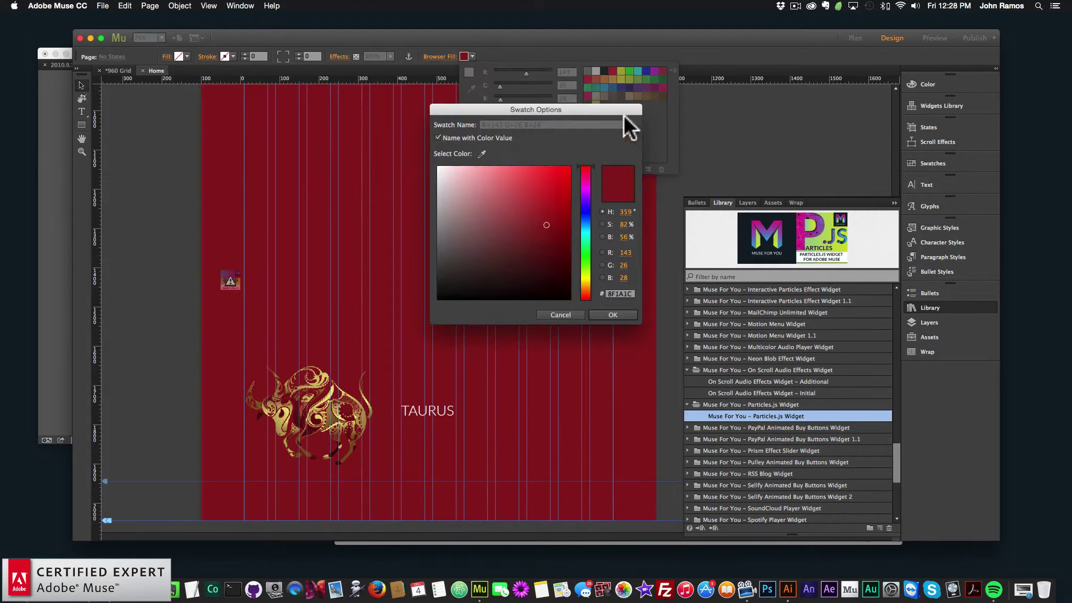
{"action": "left_click", "coordinate": [611, 315]}
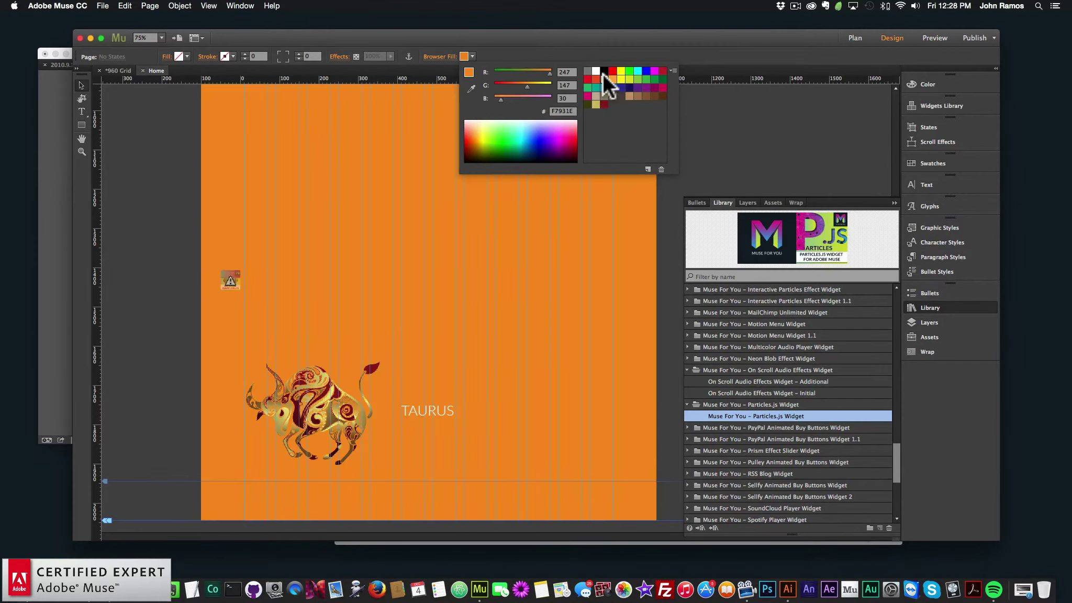
{"action": "left_click", "coordinate": [500, 160]}
- Set the Particles.js widget's particle color to the saved gold swatch D2C066
{"action": "scroll", "coordinate": [535, 298], "scroll_direction": "up", "scroll_amount": 10}
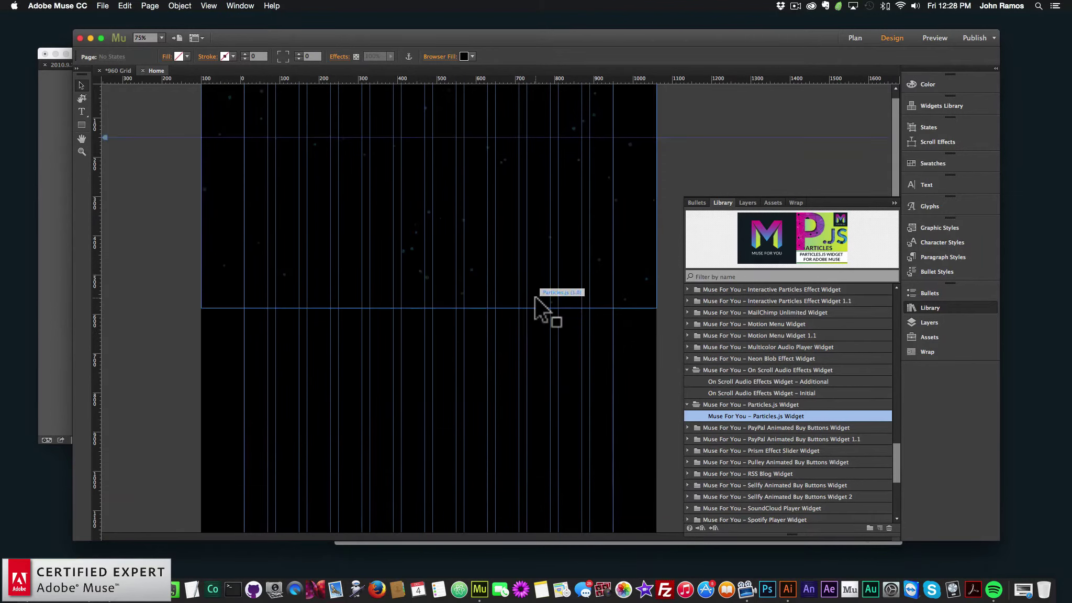
{"action": "left_click", "coordinate": [418, 166]}
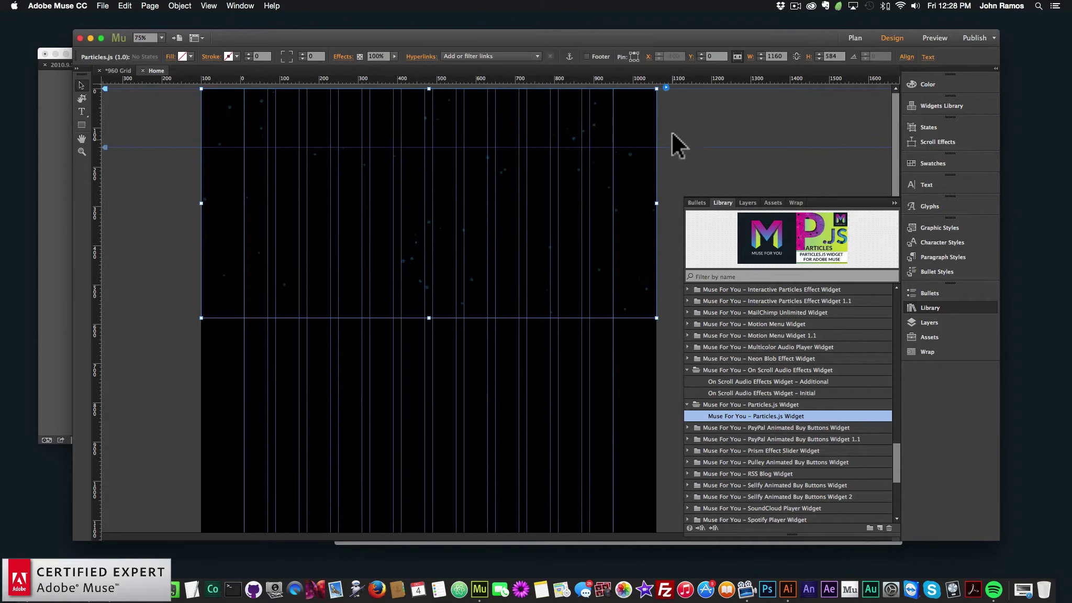
{"action": "left_click", "coordinate": [665, 86]}
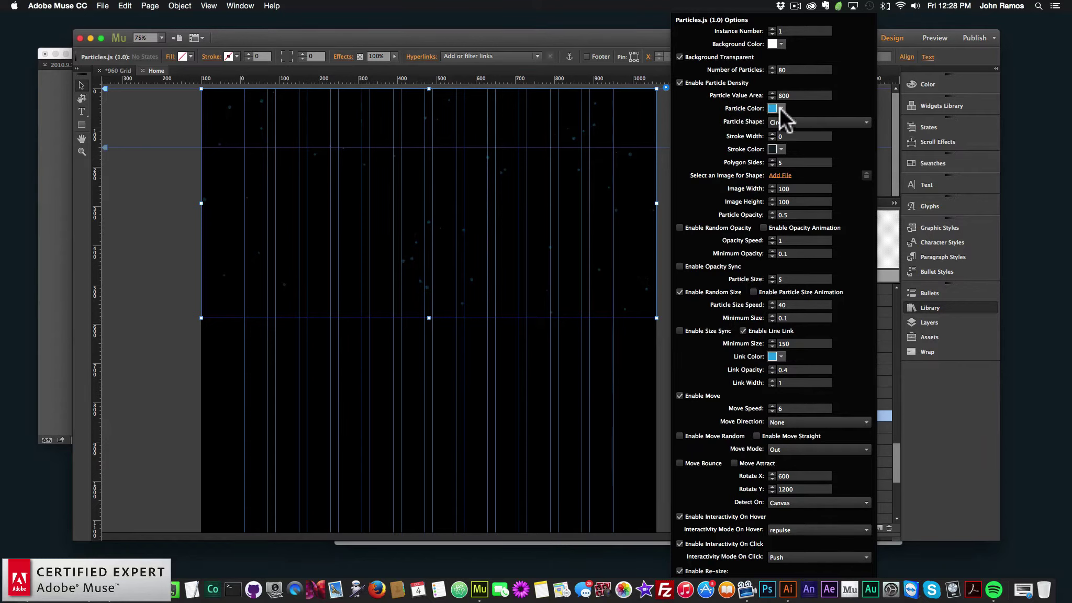
{"action": "left_click", "coordinate": [781, 108]}
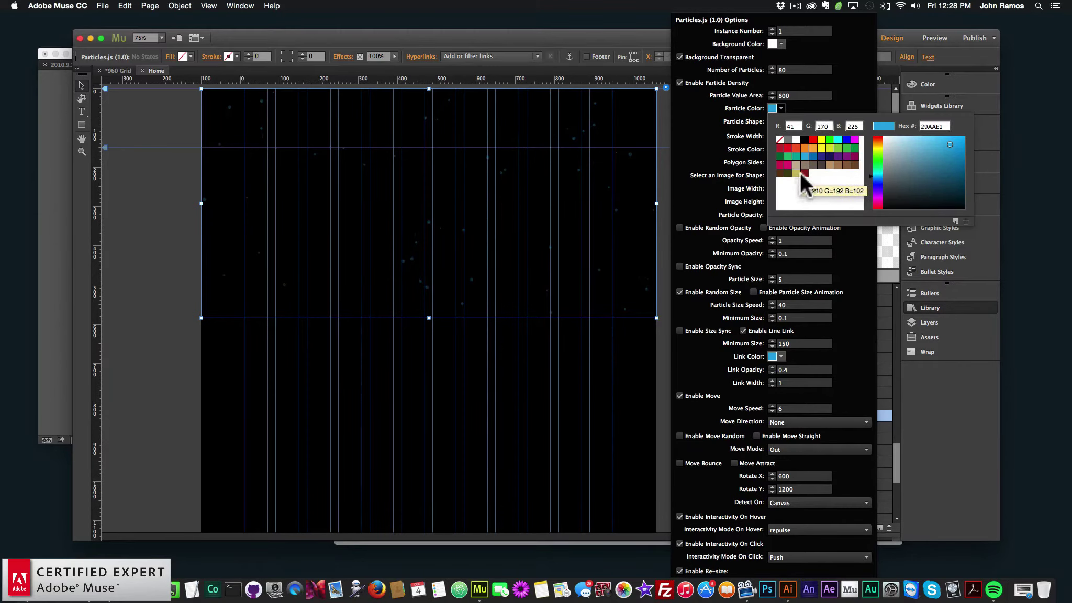
{"action": "left_click", "coordinate": [797, 171]}
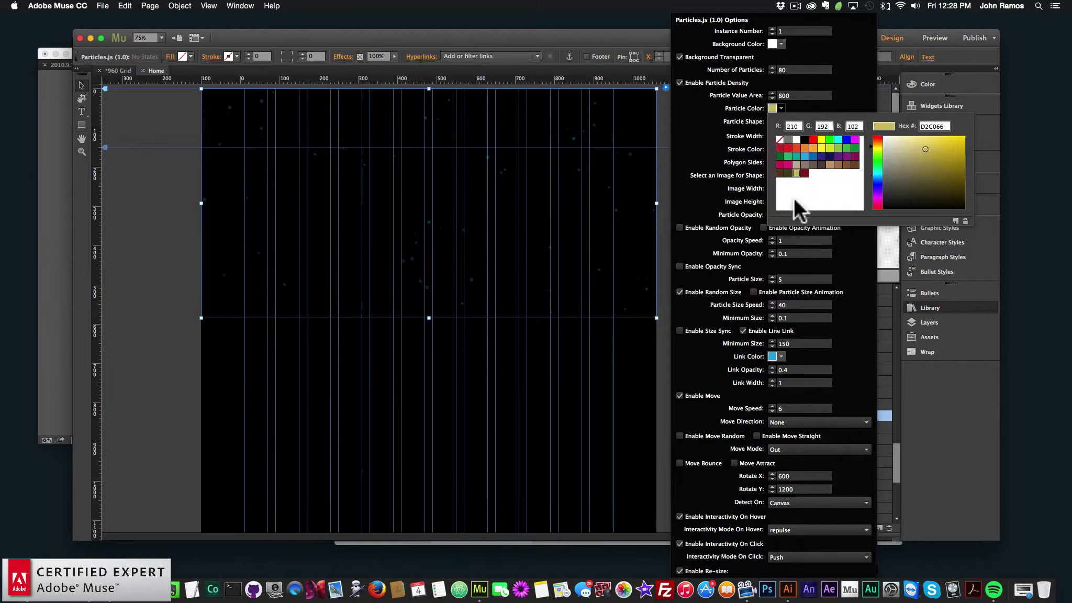
{"action": "left_click", "coordinate": [723, 113]}
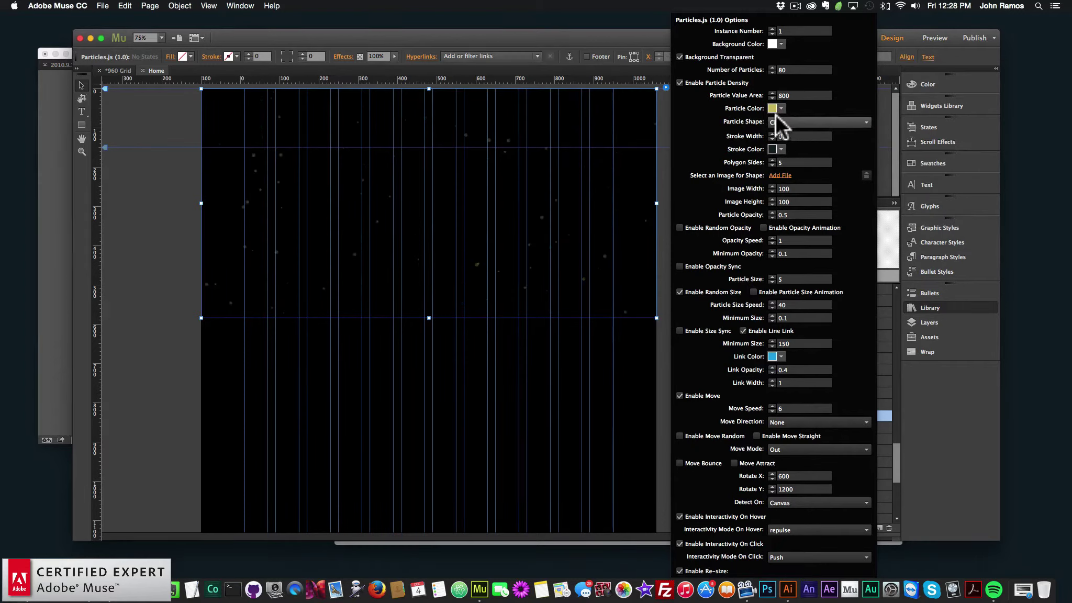
- Set the number of particles to 40 and the particle stroke width to 1
{"action": "double_click", "coordinate": [788, 70]}
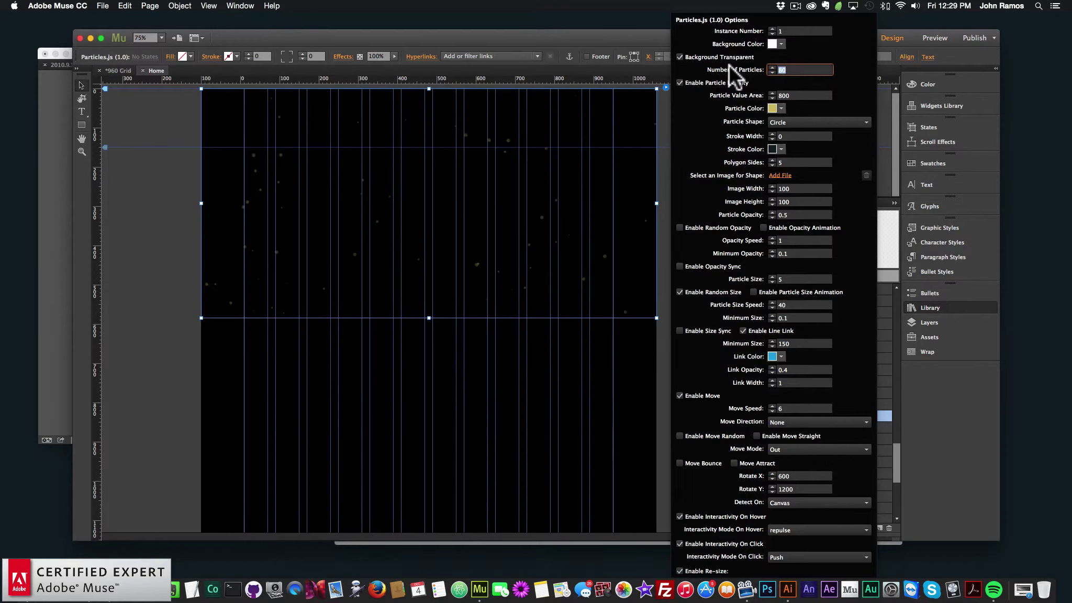
{"action": "type", "text": "40"}
{"action": "key", "text": "Return"}
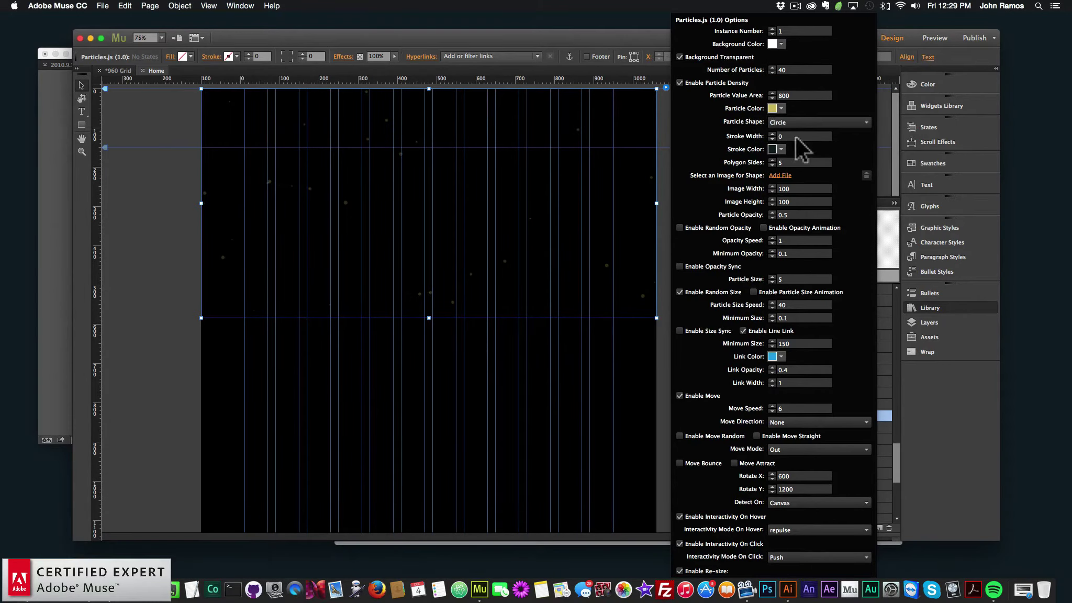
{"action": "key", "text": "BackSpace"}
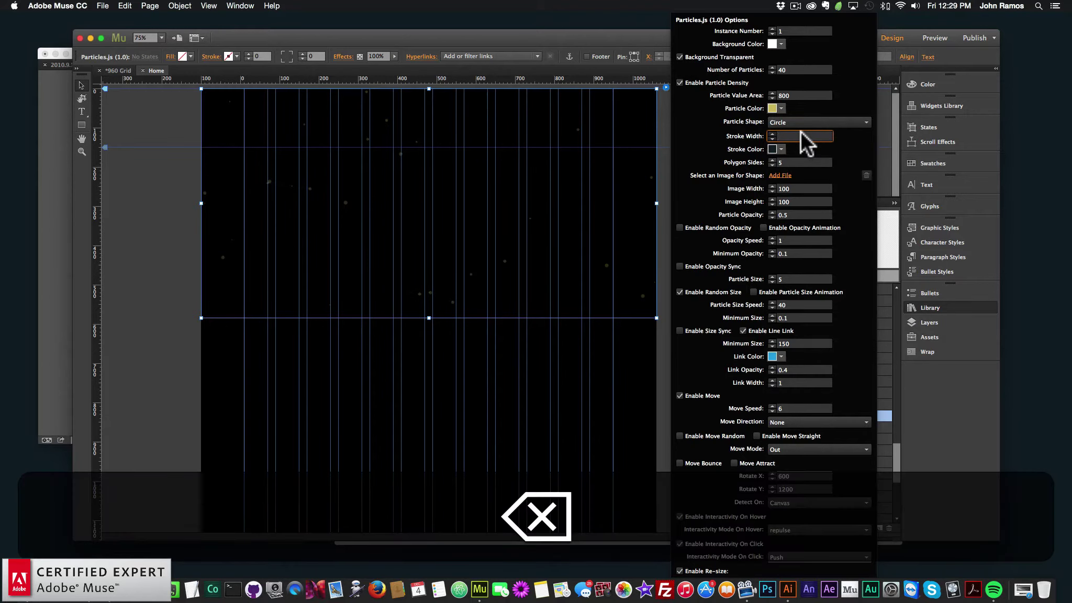
{"action": "type", "text": "1"}
{"action": "key", "text": "Return"}
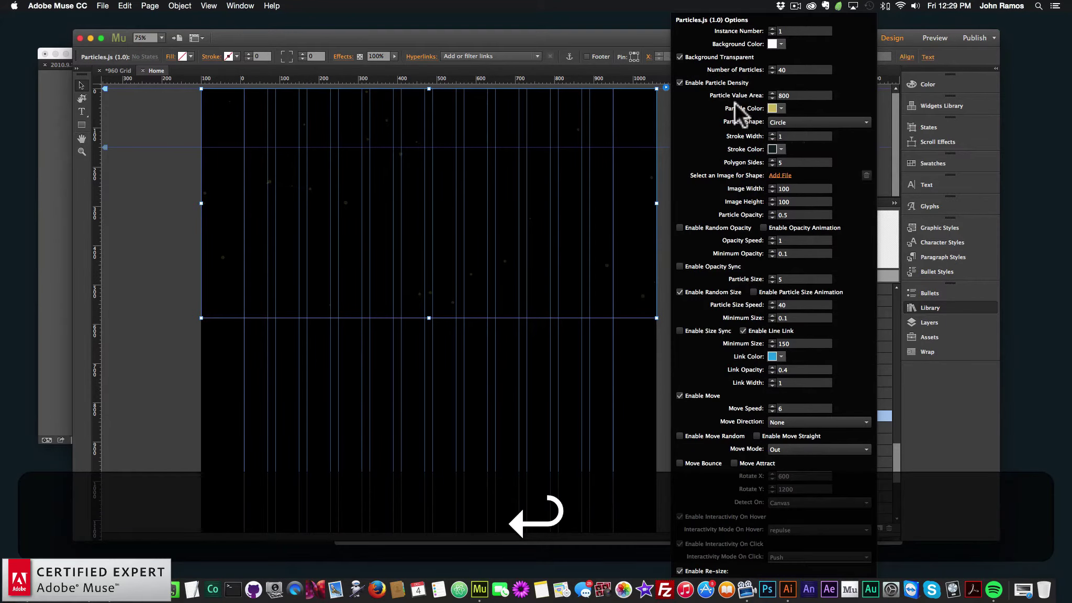
- Set the particle stroke color to the saved dark red swatch 8F1A1C and the move speed to 2
{"action": "left_click", "coordinate": [775, 149]}
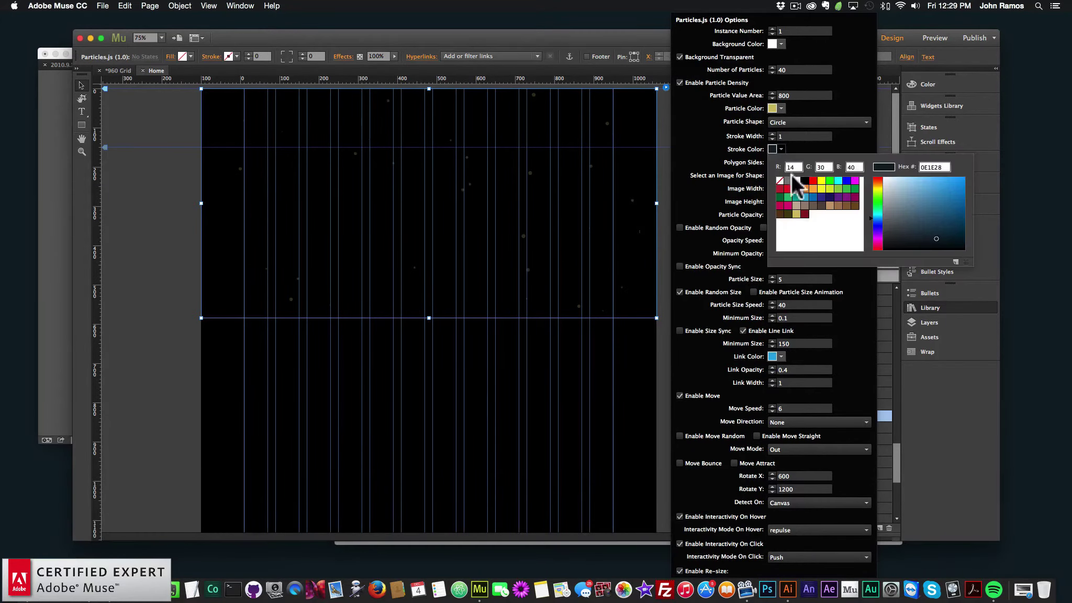
{"action": "left_click", "coordinate": [804, 212]}
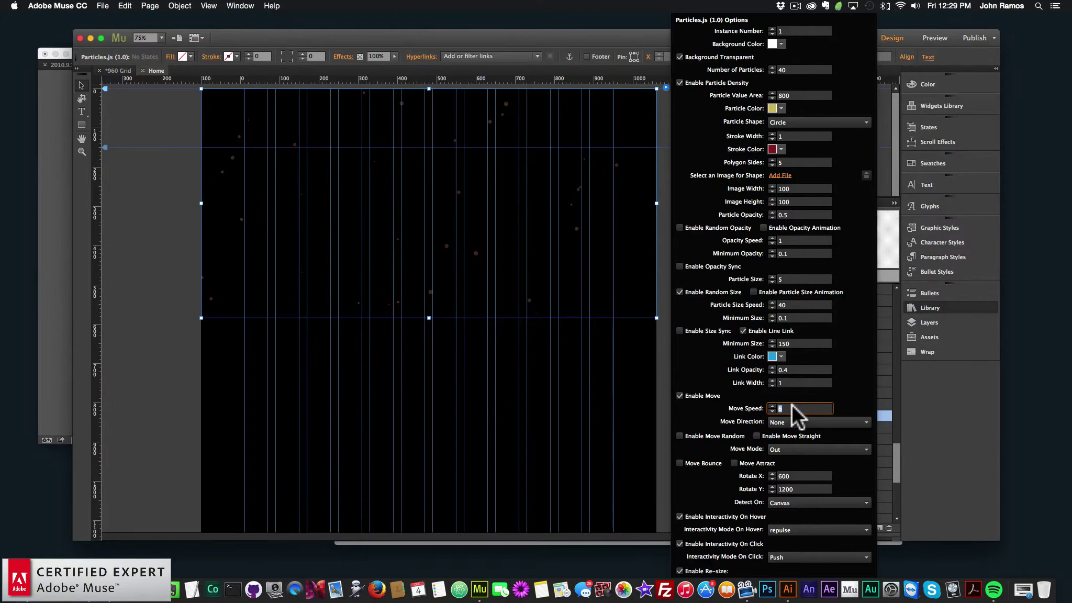
{"action": "type", "text": "2"}
{"action": "key", "text": "Return"}
{"action": "left_click", "coordinate": [652, 351]}
- Preview the page in the browser to check the particle colors and speed, and return to the Muse layout
{"action": "left_click", "coordinate": [103, 5]}
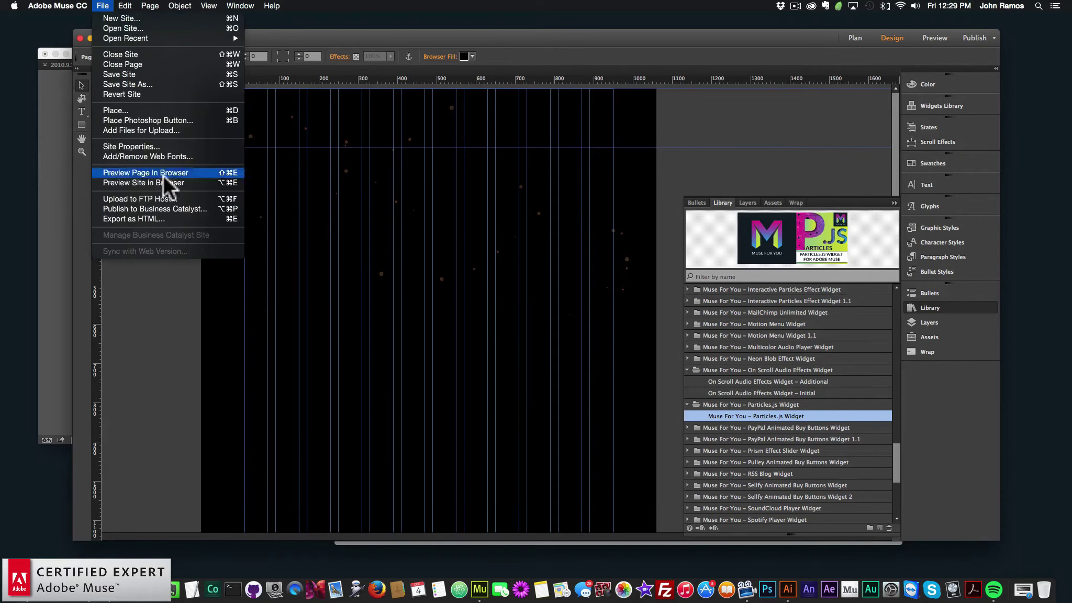
{"action": "left_click", "coordinate": [163, 172]}
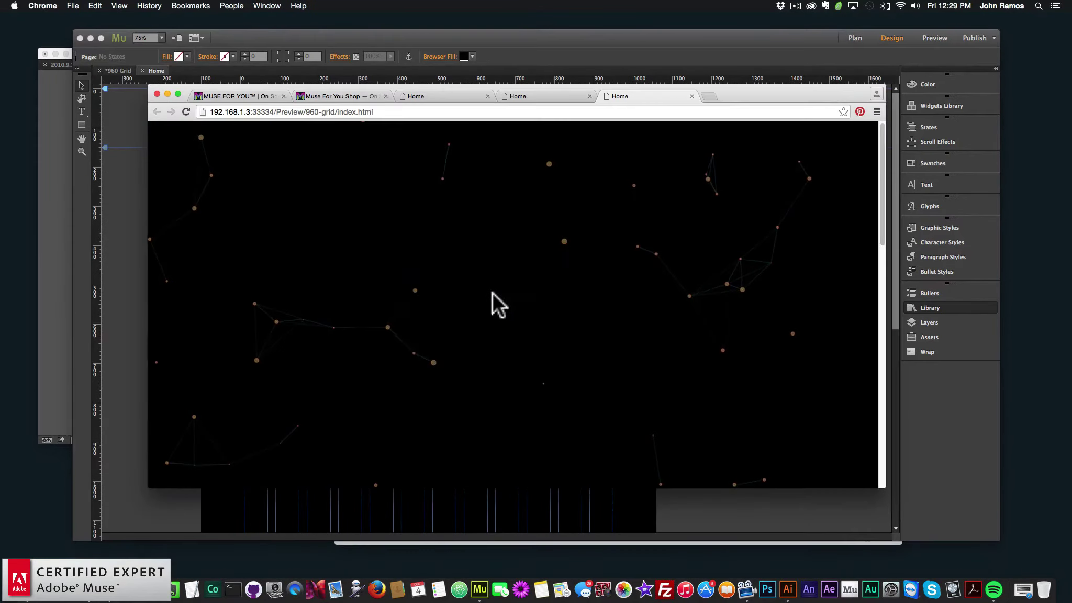
{"action": "left_click", "coordinate": [132, 240]}
- Disable the Particles.js widget's interactivity on hover and on click, and preview the page in the browser
{"action": "left_click", "coordinate": [579, 195]}
{"action": "left_click", "coordinate": [665, 88]}
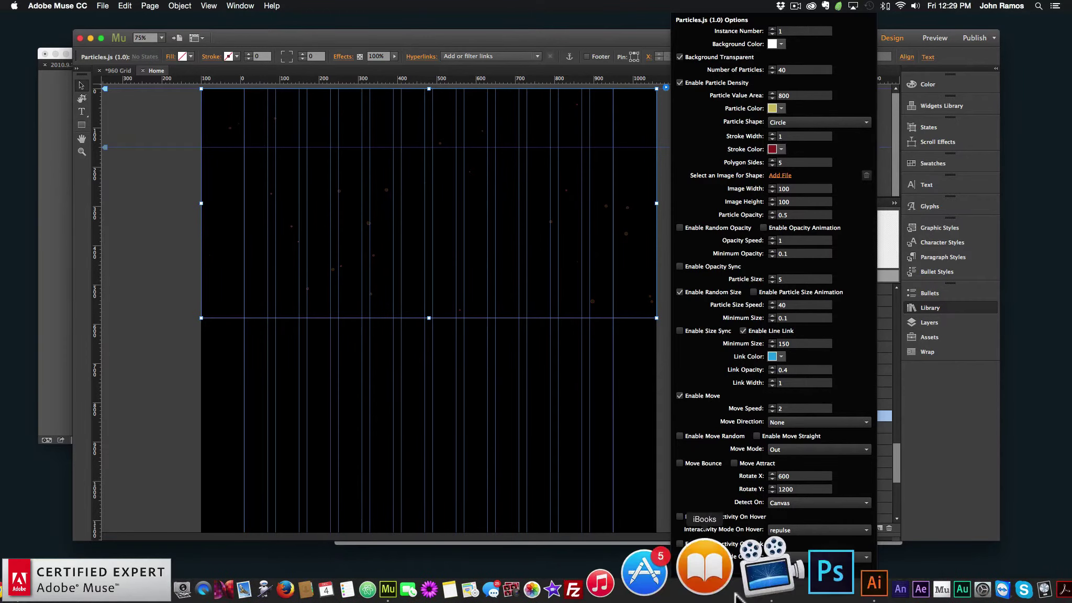
{"action": "left_click", "coordinate": [157, 233]}
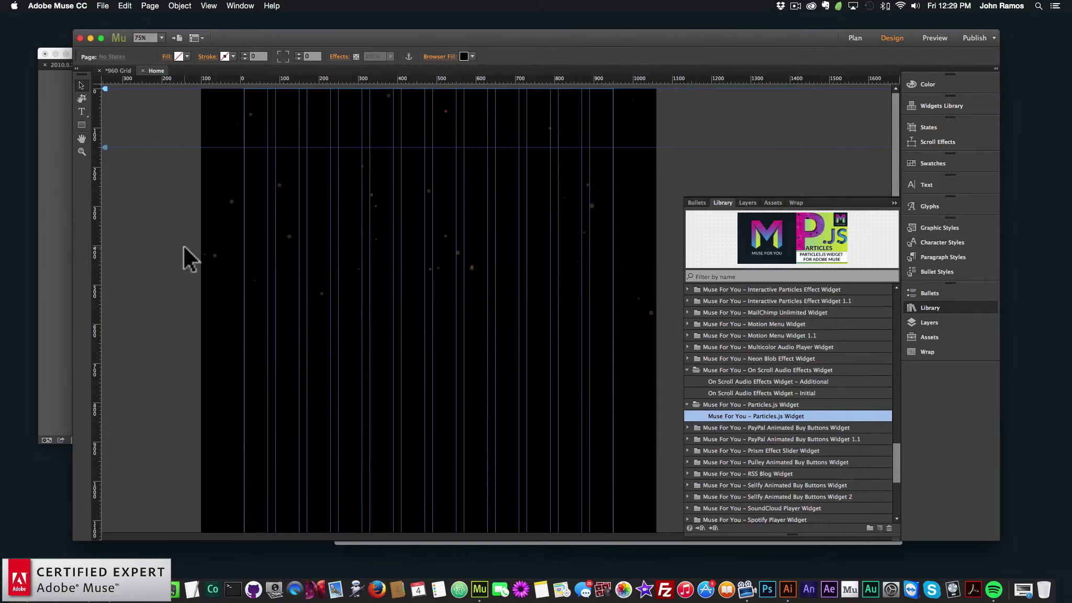
{"action": "left_click", "coordinate": [103, 6]}
{"action": "left_click", "coordinate": [137, 171]}
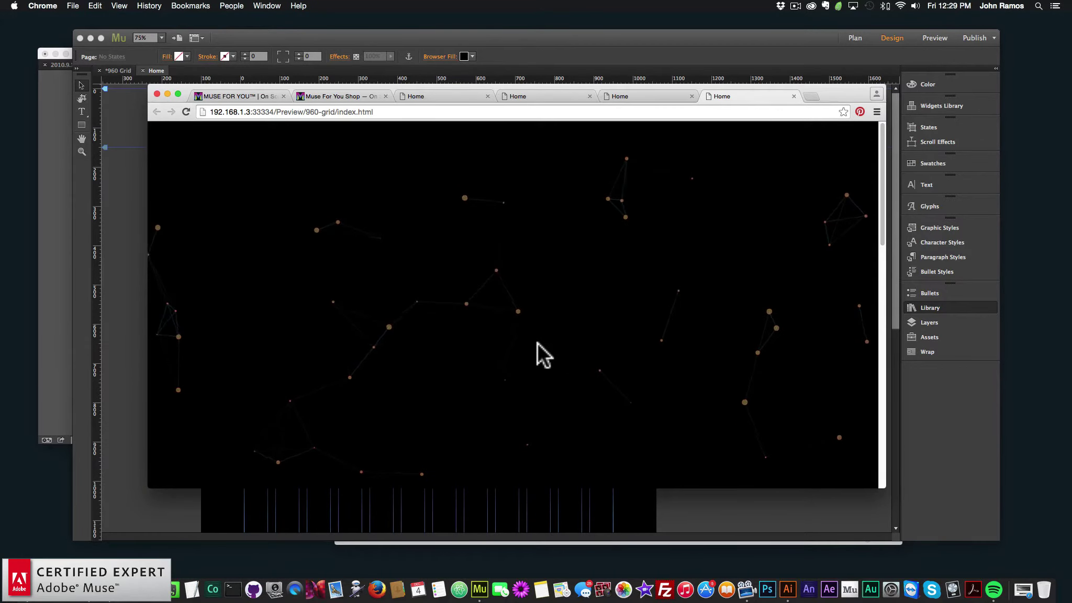
{"action": "left_click", "coordinate": [138, 273]}
- Set the particles' link color to the saved gold swatch D2C066 and check it in a browser preview
{"action": "left_click", "coordinate": [513, 200]}
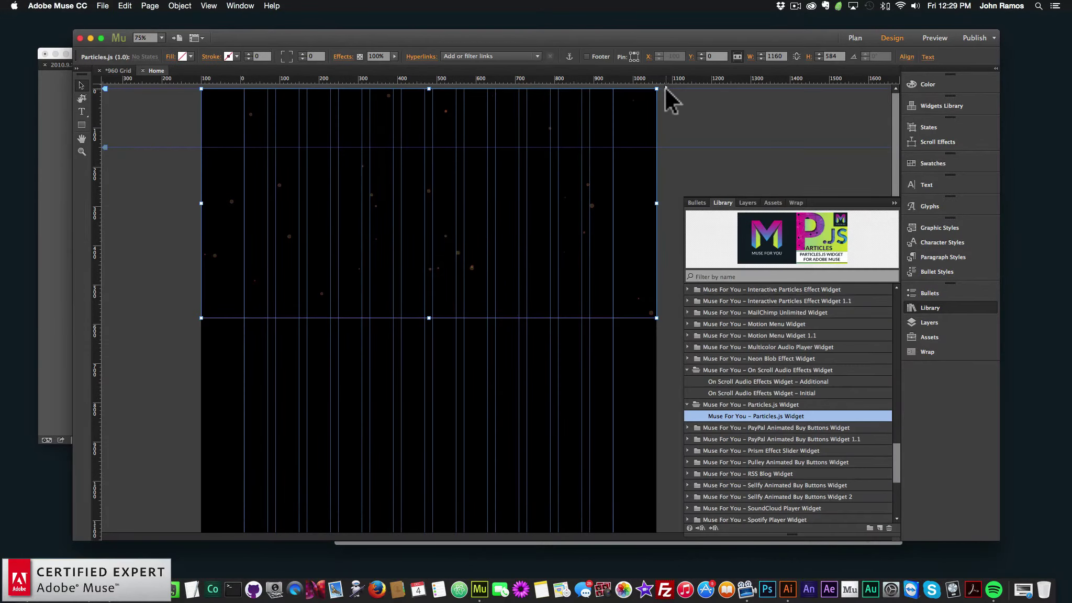
{"action": "left_click", "coordinate": [665, 87]}
{"action": "left_click", "coordinate": [780, 355]}
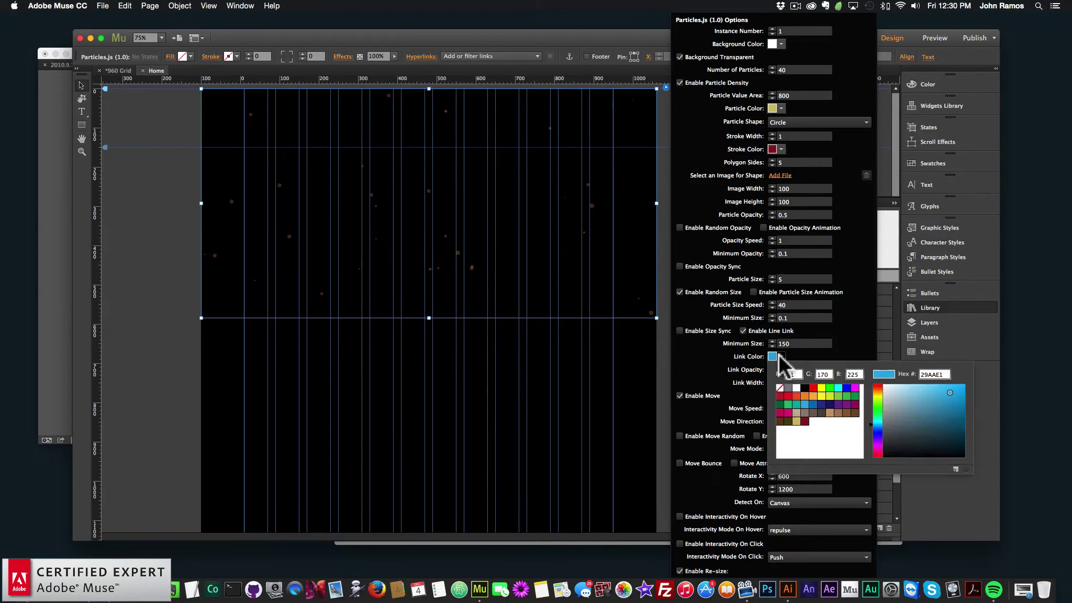
{"action": "left_click", "coordinate": [797, 419]}
{"action": "left_click", "coordinate": [154, 206]}
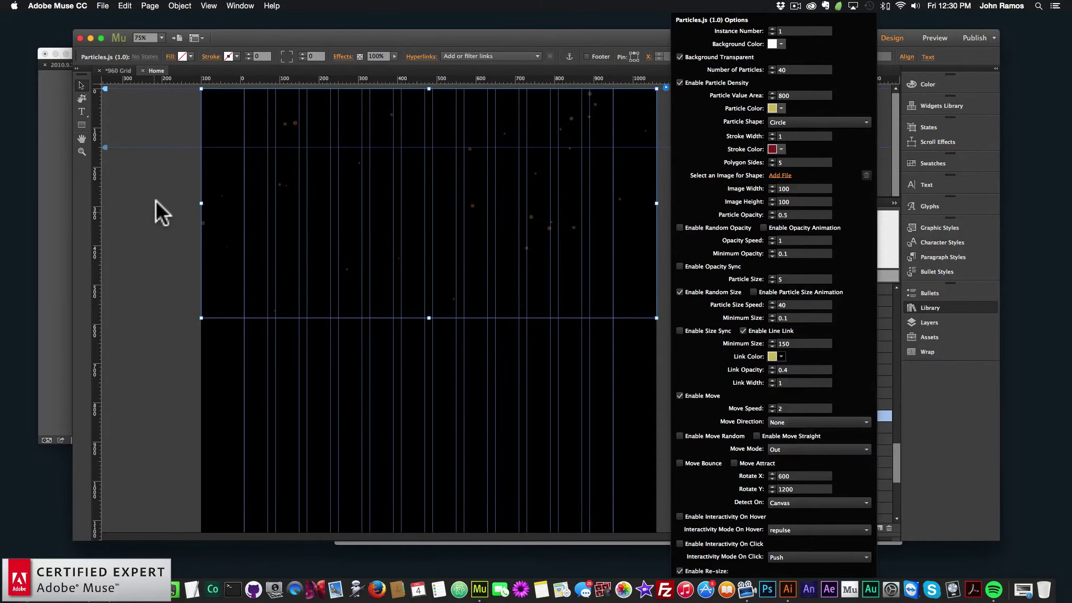
{"action": "left_click", "coordinate": [156, 200]}
{"action": "left_click", "coordinate": [103, 5]}
{"action": "left_click", "coordinate": [117, 173]}
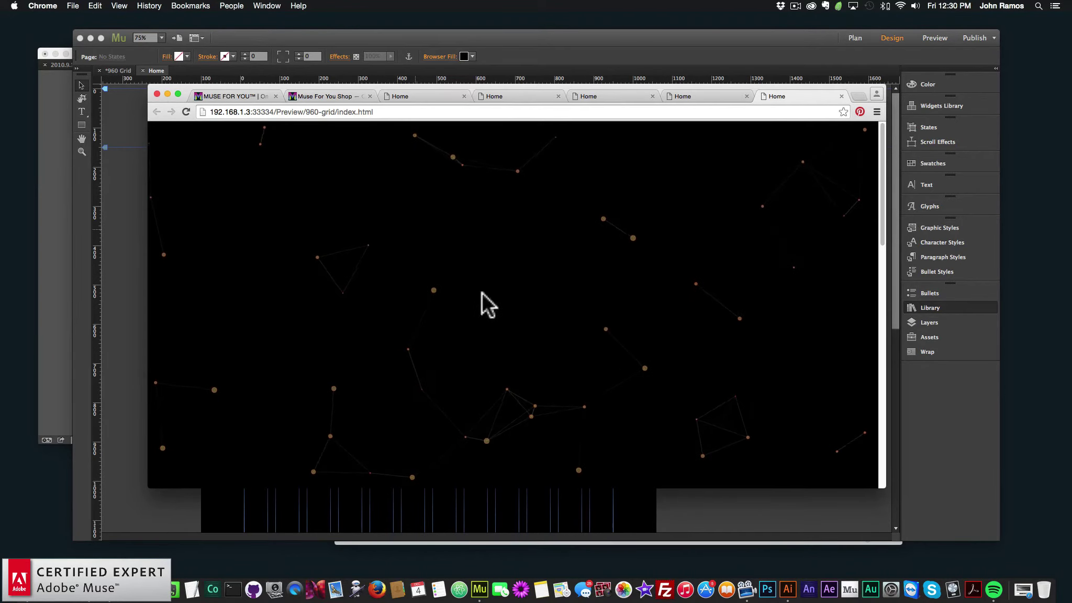
{"action": "left_click", "coordinate": [125, 210]}
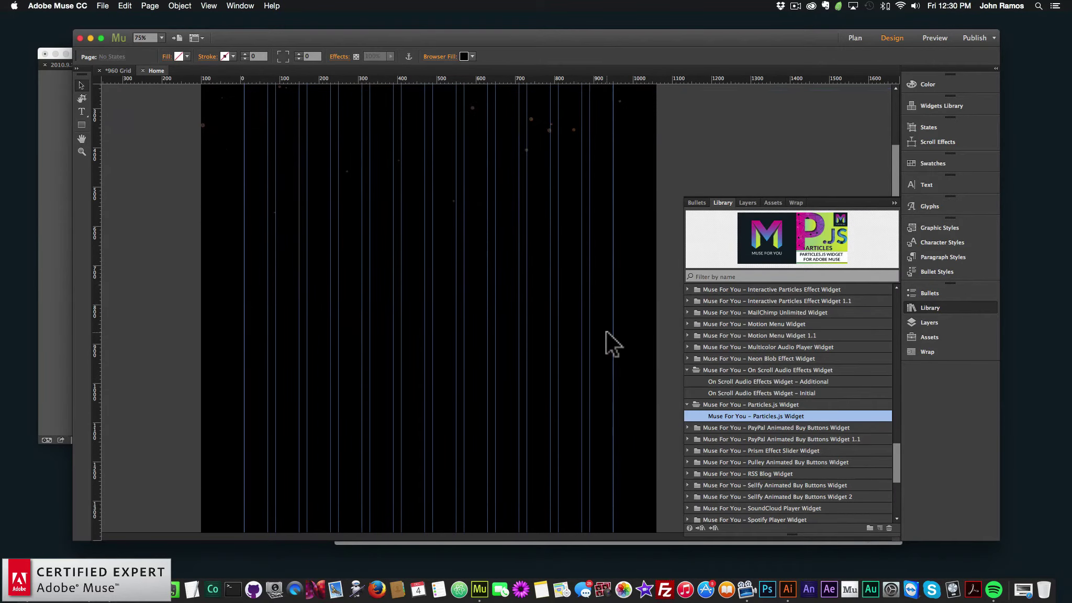
- Move the bull image together with the TAURUS text higher up the page
{"action": "key", "text": "super+minus"}
{"action": "key", "text": "super+minus"}
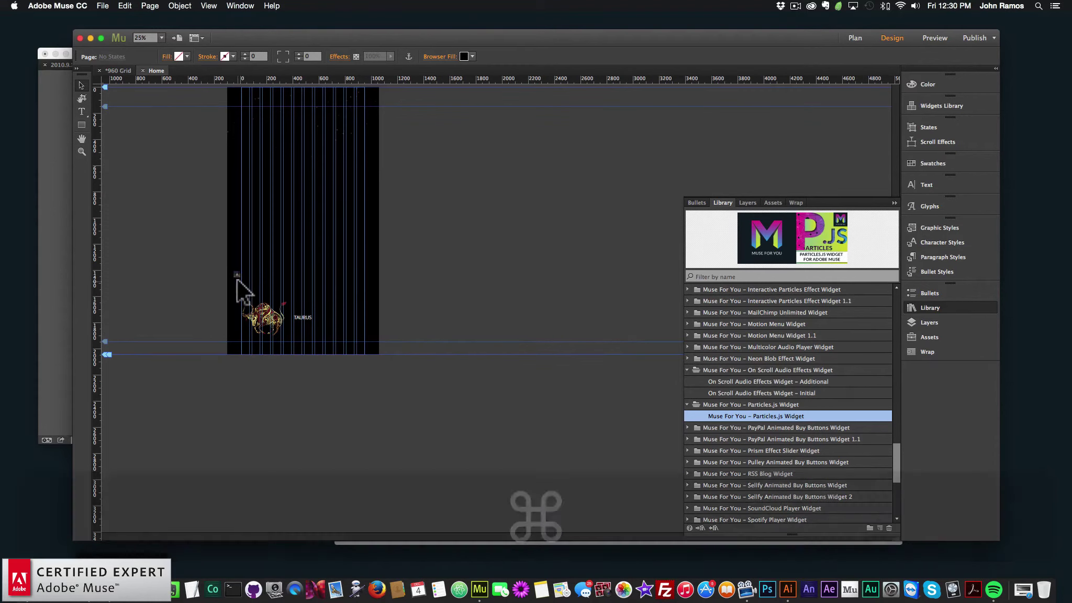
{"action": "left_click", "coordinate": [278, 331], "text": "shift"}
{"action": "left_click_drag", "start_coordinate": [277, 331], "coordinate": [278, 202]}
{"action": "left_click", "coordinate": [274, 187]}
{"action": "left_click", "coordinate": [402, 242]}
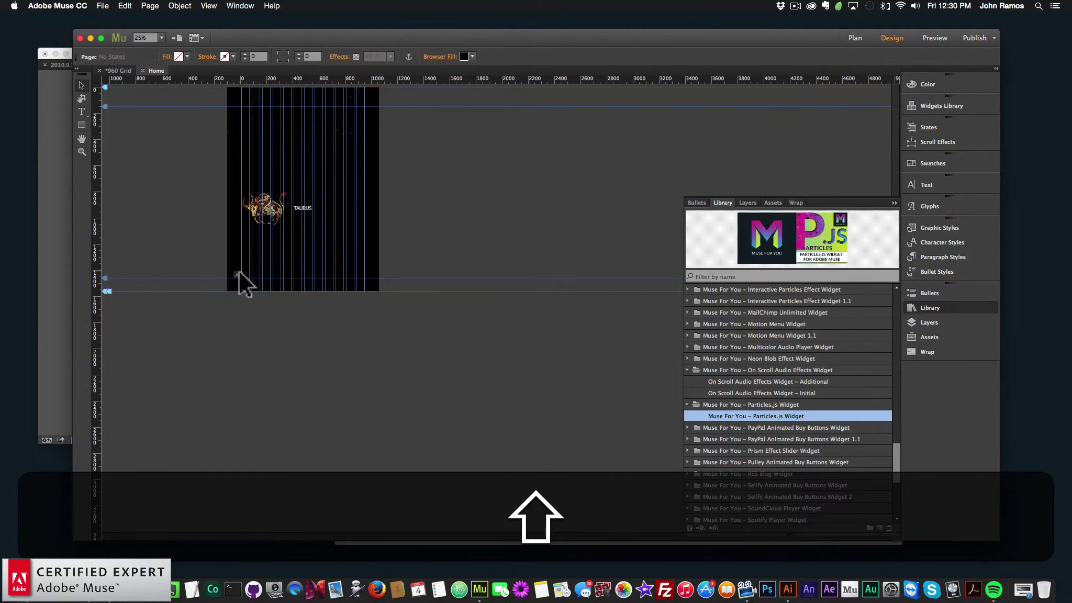
- Move the On Scroll Audio Effects Initial widget up above the bull image, to about Y 530
{"action": "left_click", "coordinate": [238, 272]}
{"action": "left_click_drag", "start_coordinate": [237, 277], "coordinate": [236, 161]}
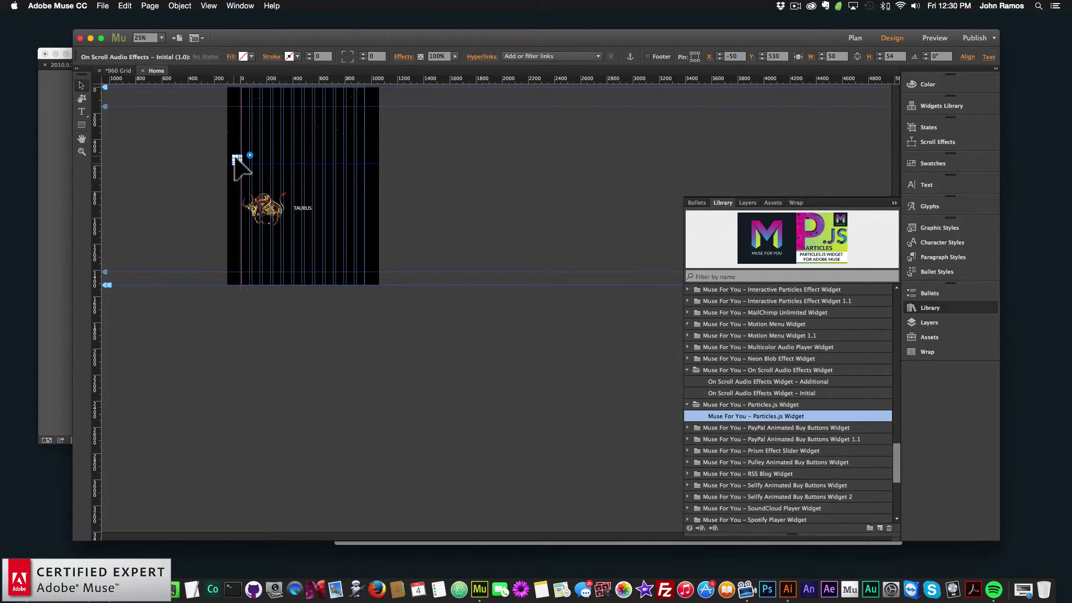
{"action": "left_click", "coordinate": [405, 165]}
- Pick muse-for-you-image-2.png, -3.png, -4.png and -7.png from the example-site folder in Finder and load them into the Muse page
{"action": "key", "text": "super+equal"}
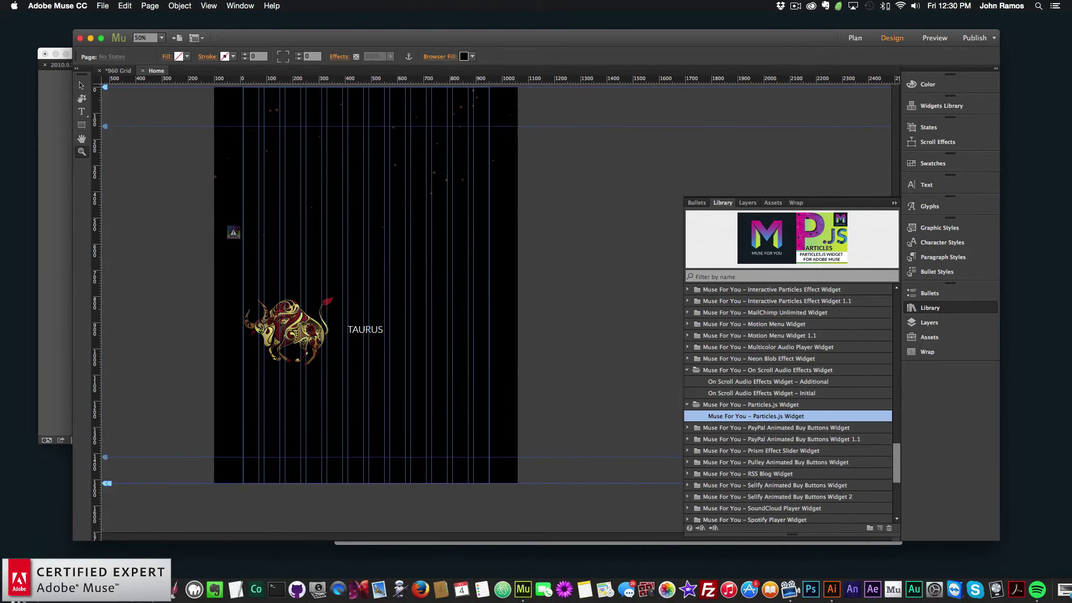
{"action": "left_click", "coordinate": [37, 590]}
{"action": "left_click", "coordinate": [876, 272]}
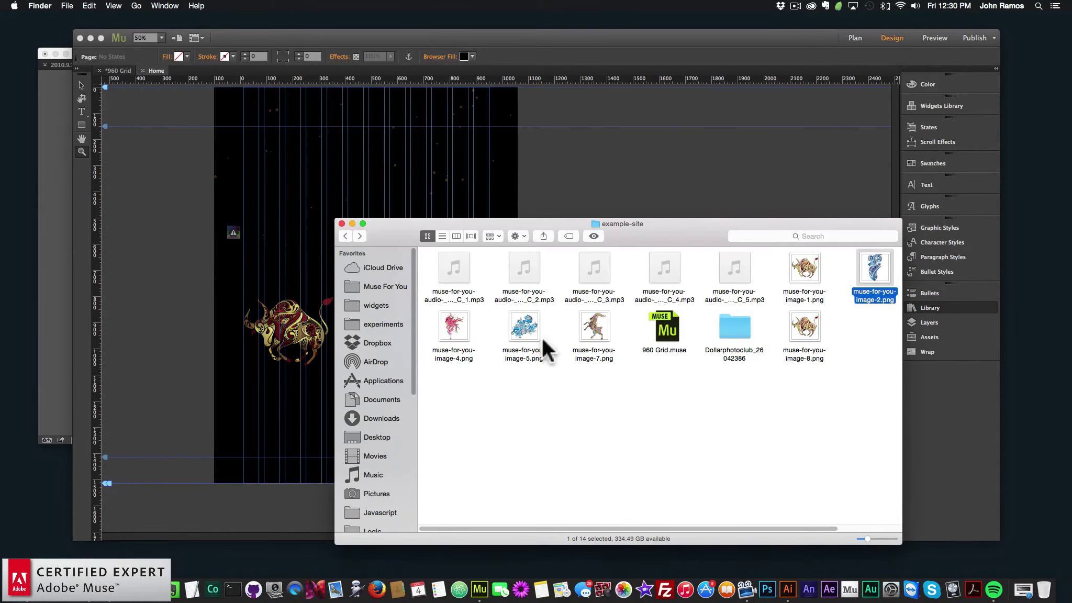
{"action": "left_click", "coordinate": [450, 322], "text": "super"}
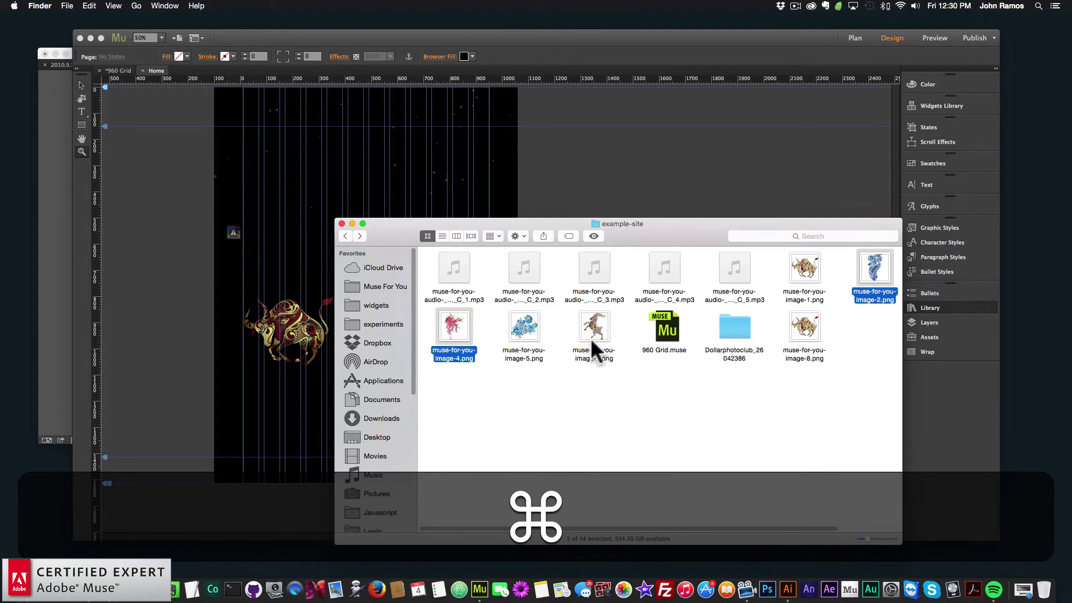
{"action": "scroll", "coordinate": [686, 514], "scroll_direction": "right", "scroll_amount": 3}
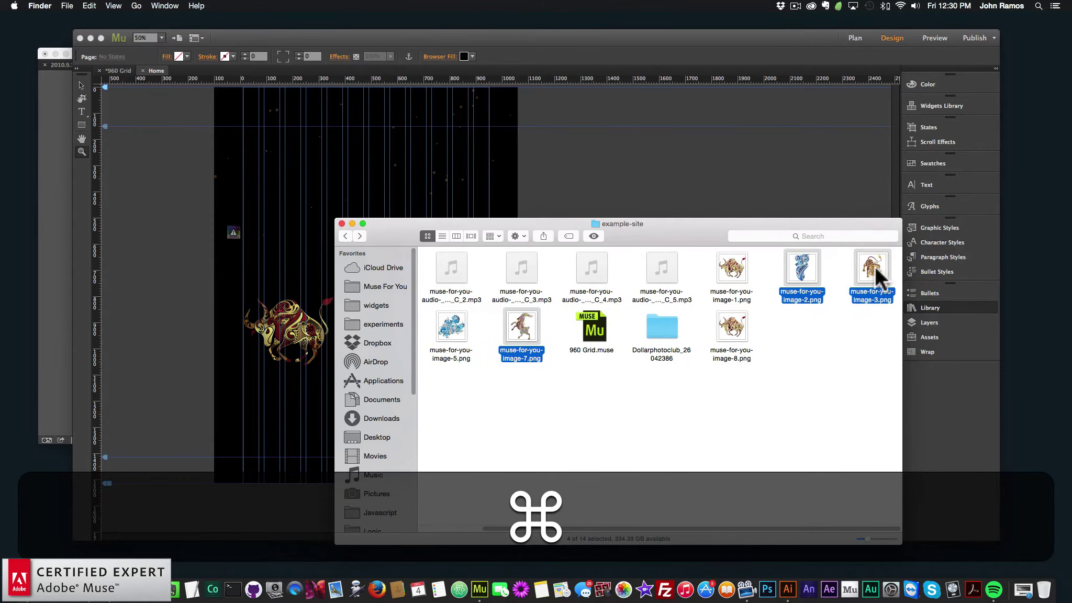
{"action": "left_click_drag", "start_coordinate": [875, 267], "coordinate": [347, 181]}
- Place the four loaded zodiac images one by one, roughly alternating between the page's right and left sides
{"action": "left_click", "coordinate": [444, 187]}
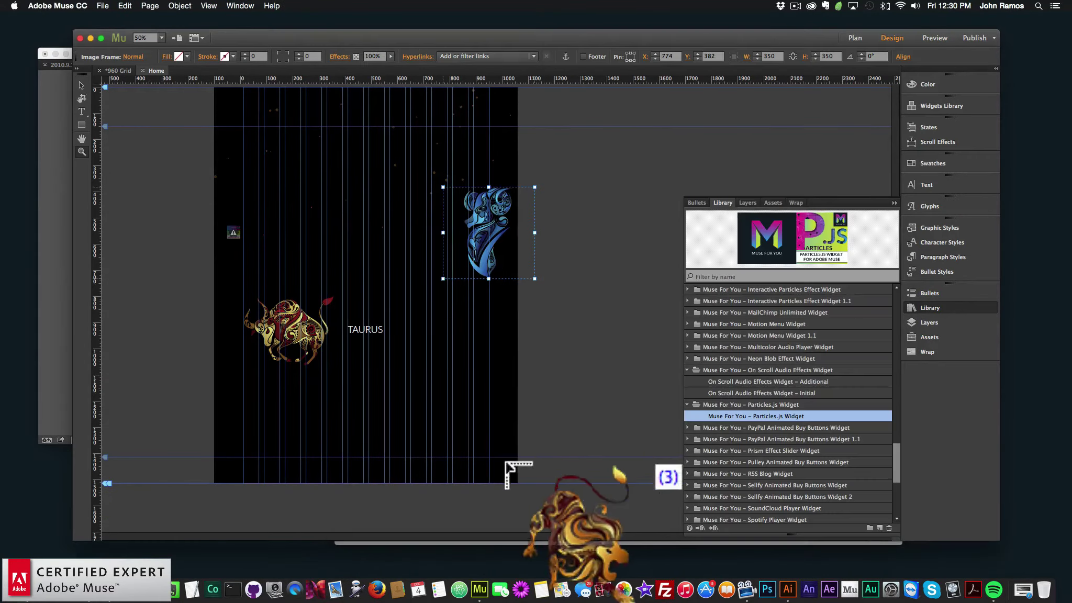
{"action": "left_click", "coordinate": [285, 413]}
{"action": "left_click", "coordinate": [486, 474]}
{"action": "scroll", "coordinate": [314, 471], "scroll_direction": "down", "scroll_amount": 3}
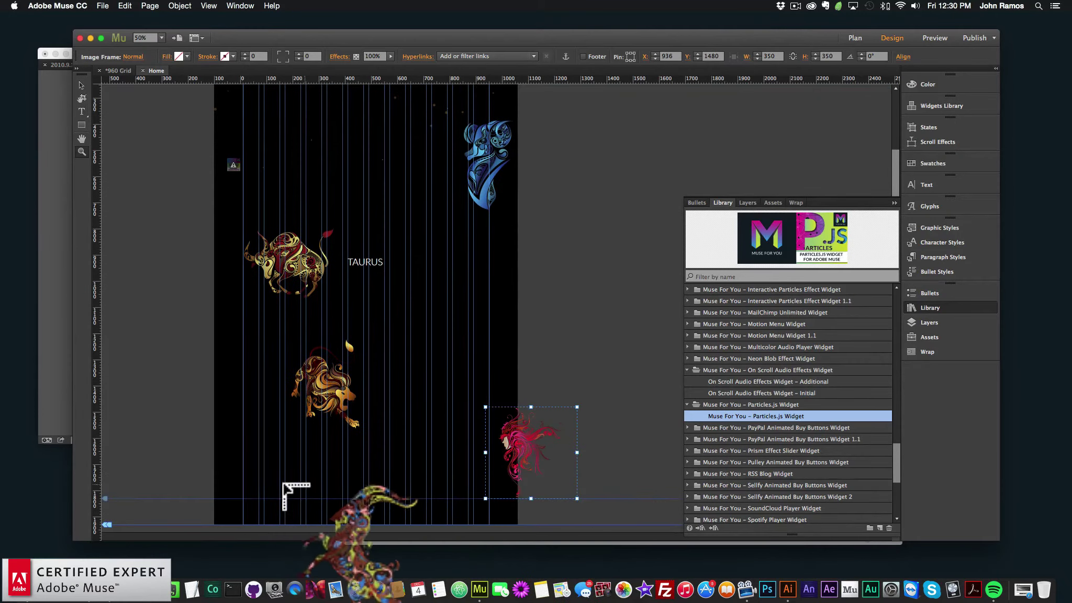
{"action": "left_click", "coordinate": [283, 483]}
- Stagger the images down the page: goat near the bottom left, pink figure about X 599, Y 2374, lion about X 10, Y 1822, blue figure about X 599, Y 1254
{"action": "key", "text": "super+minus"}
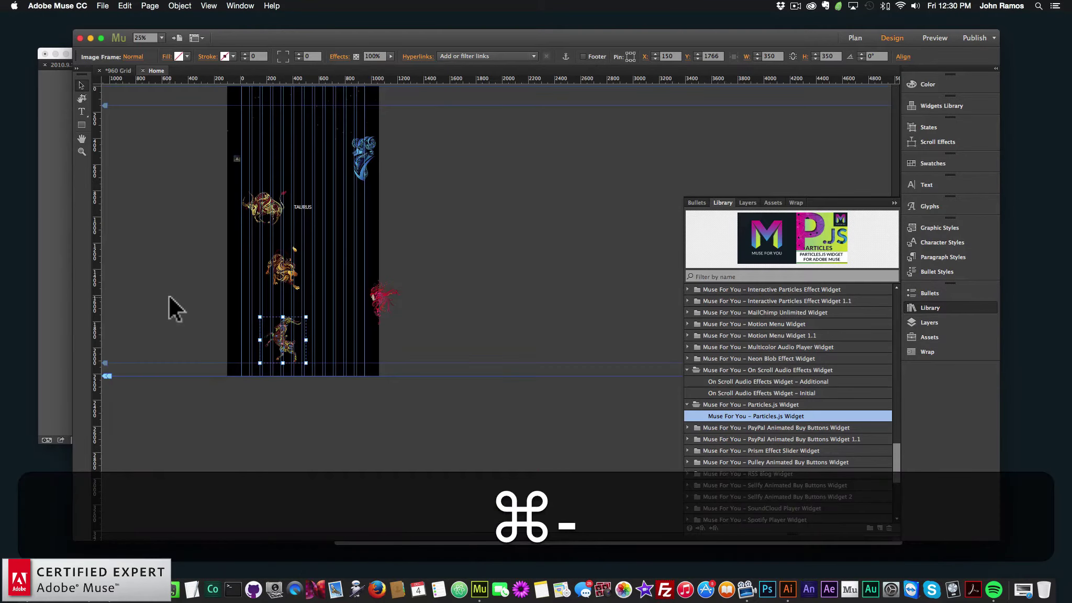
{"action": "left_click_drag", "start_coordinate": [277, 333], "coordinate": [254, 504]}
{"action": "left_click_drag", "start_coordinate": [383, 297], "coordinate": [343, 396]}
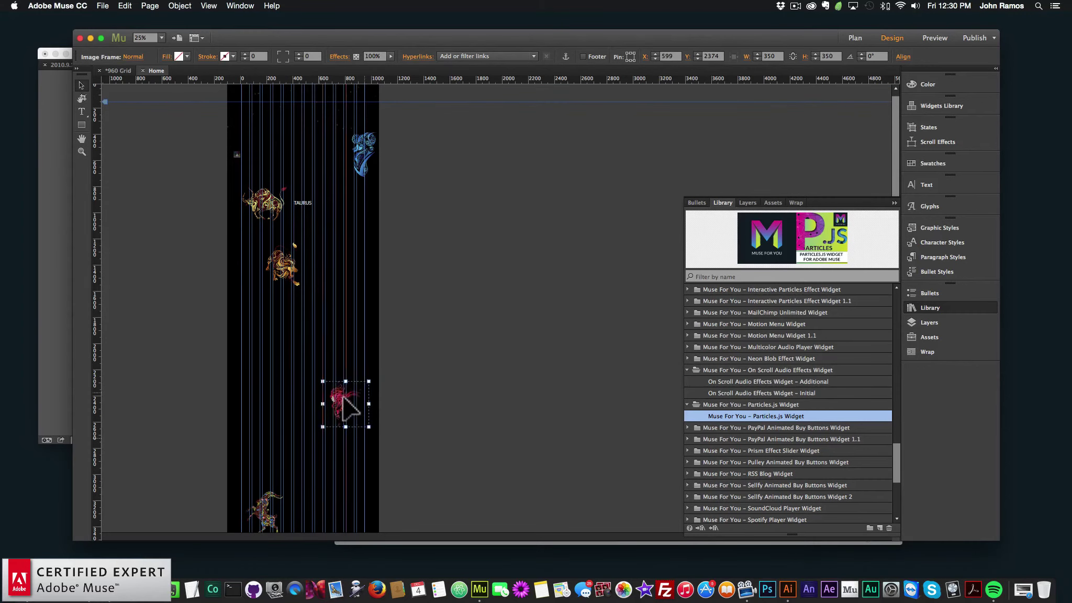
{"action": "left_click_drag", "start_coordinate": [287, 259], "coordinate": [268, 338]}
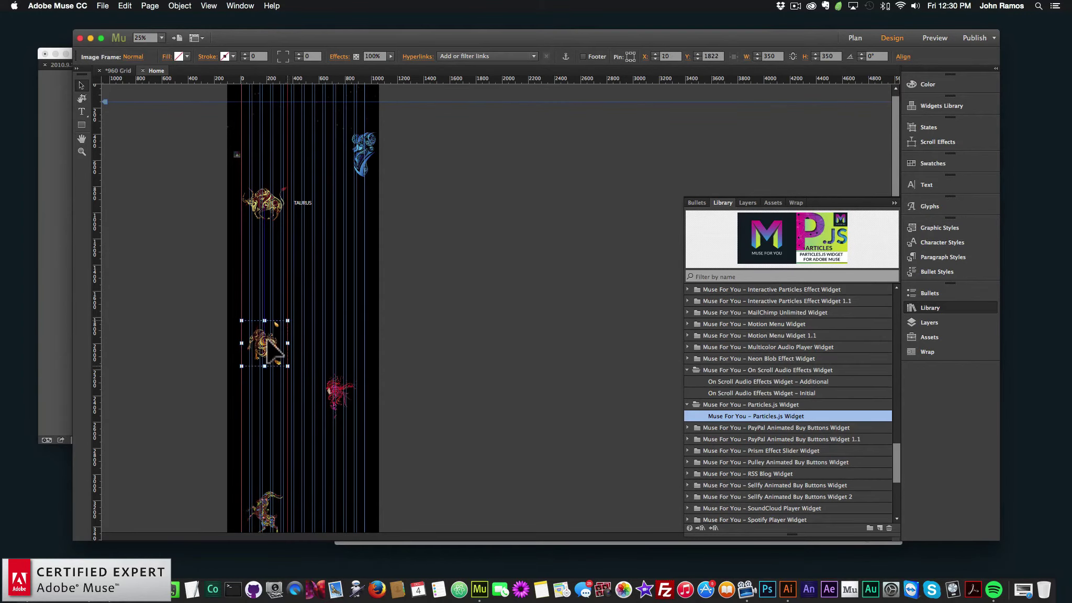
{"action": "left_click_drag", "start_coordinate": [360, 154], "coordinate": [333, 264]}
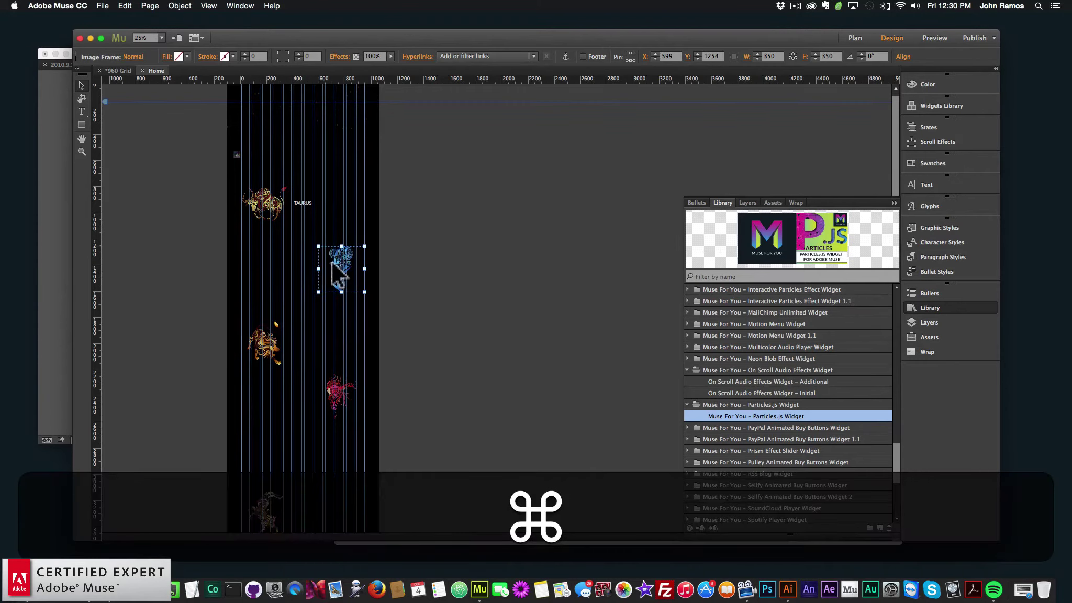
- Move the goat image much farther down the page's left side, well below the pink figure
{"action": "key", "text": "super+minus"}
{"action": "key", "text": "super+minus"}
{"action": "key", "text": "super+equal"}
{"action": "key", "text": "super+equal"}
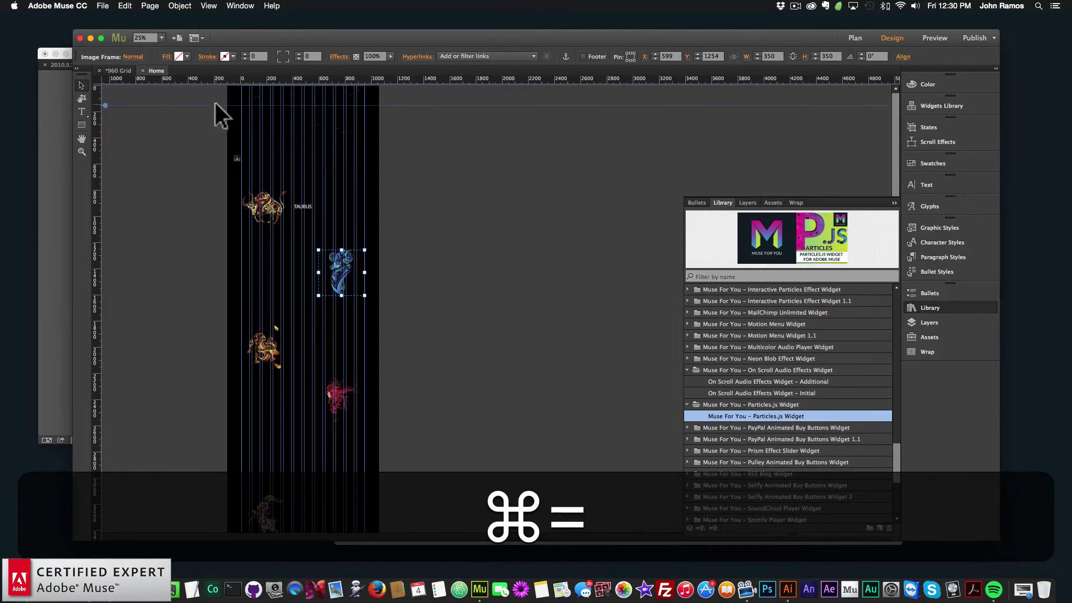
{"action": "scroll", "coordinate": [264, 299], "scroll_direction": "down", "scroll_amount": 2}
{"action": "left_click", "coordinate": [265, 523]}
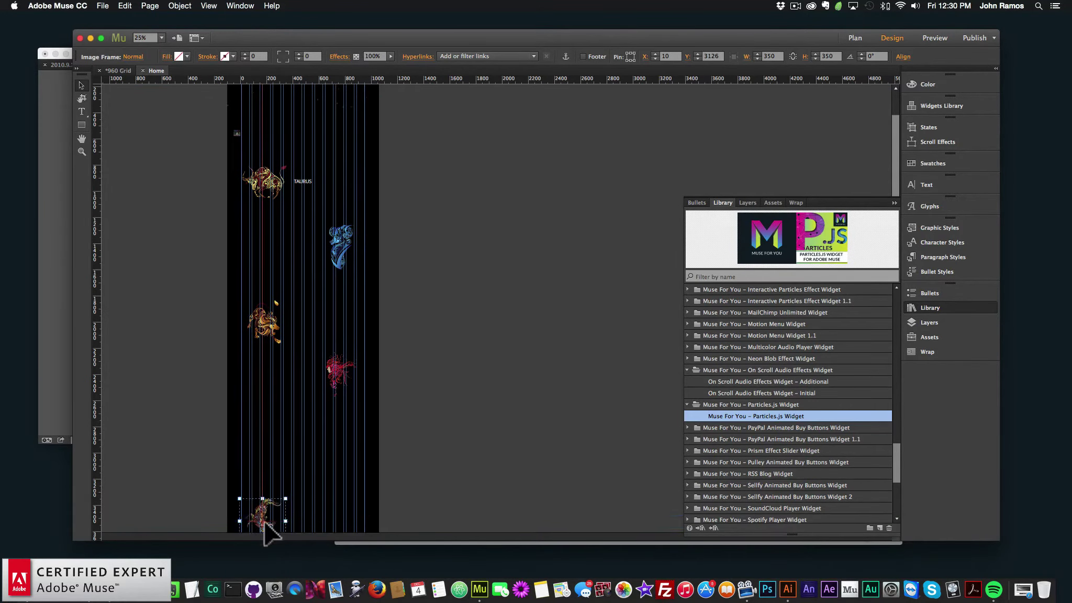
{"action": "left_click_drag", "start_coordinate": [266, 523], "coordinate": [270, 502]}
- Select all five zodiac images and distribute their vertical spacing evenly, aligned to the content area
{"action": "left_click", "coordinate": [264, 196], "text": "shift"}
{"action": "left_click", "coordinate": [338, 246], "text": "shift"}
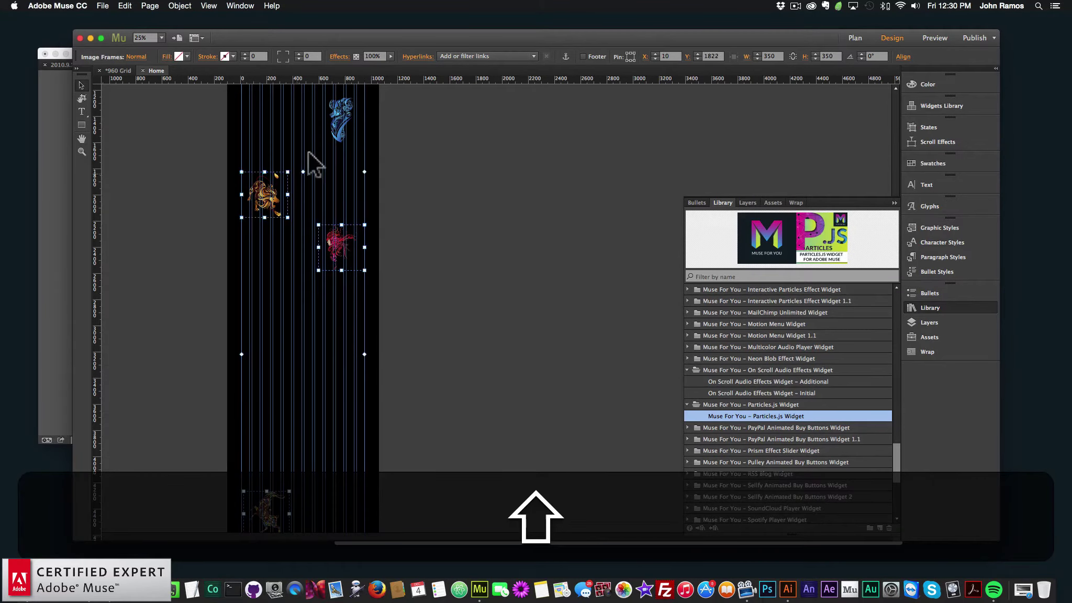
{"action": "scroll", "coordinate": [288, 188], "scroll_direction": "up", "scroll_amount": 5}
{"action": "left_click", "coordinate": [259, 207], "text": "shift"}
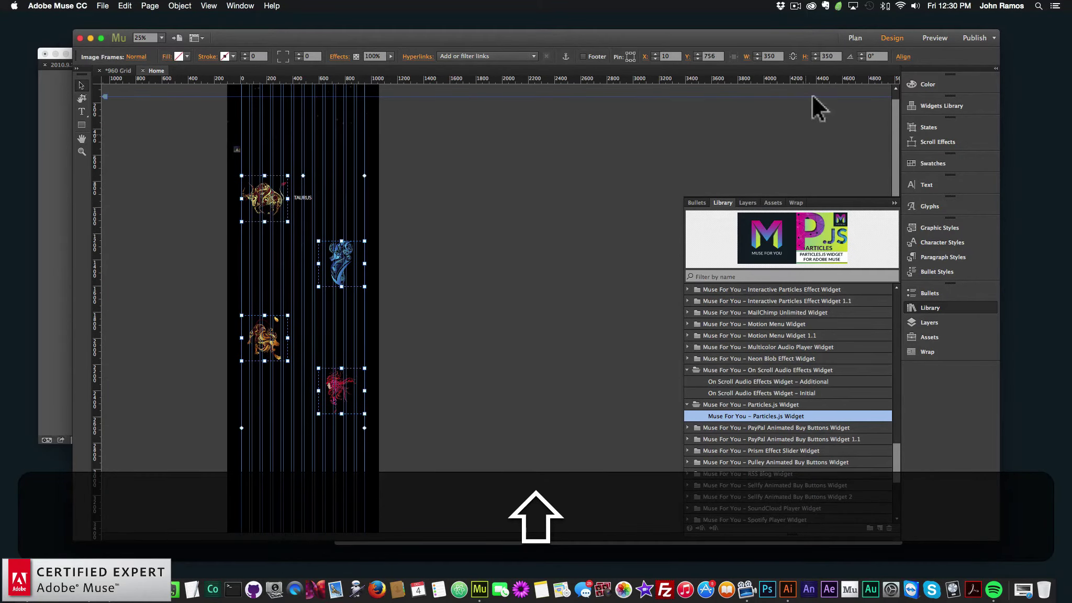
{"action": "left_click", "coordinate": [904, 57]}
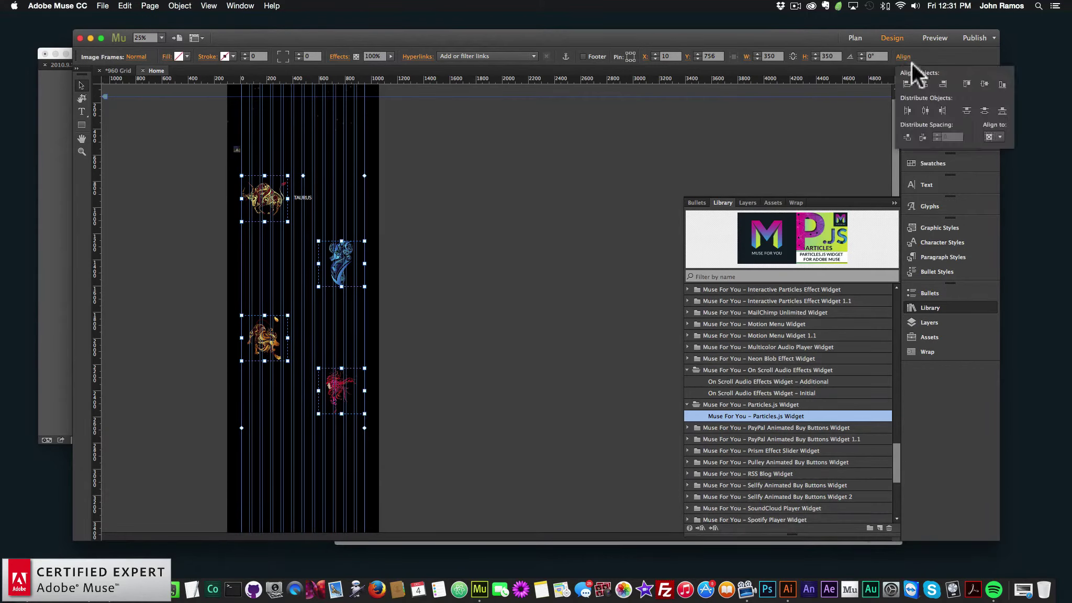
{"action": "left_click", "coordinate": [999, 135]}
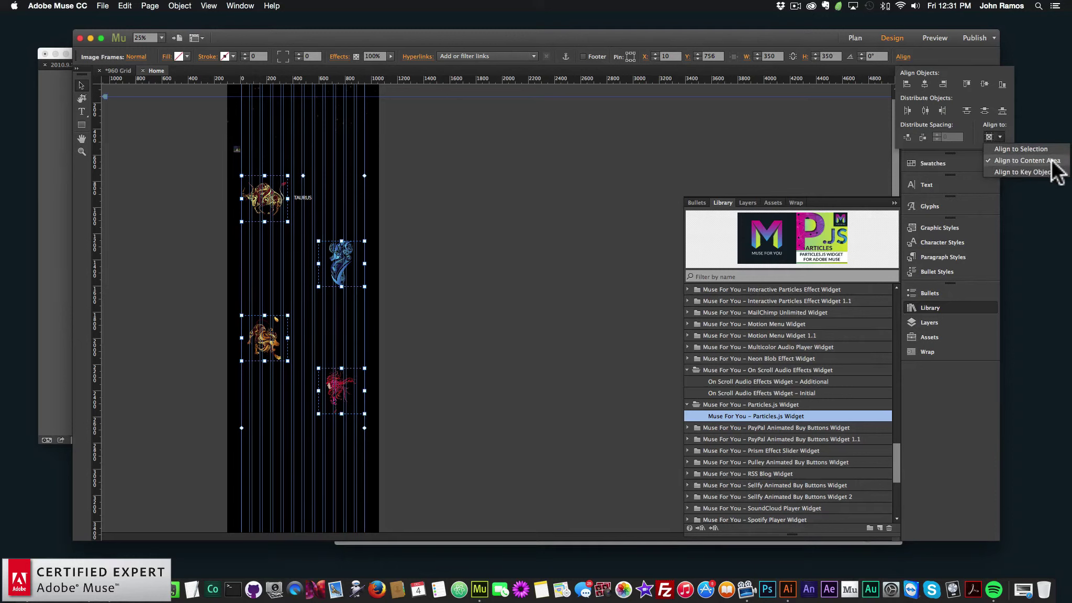
{"action": "left_click", "coordinate": [1053, 162]}
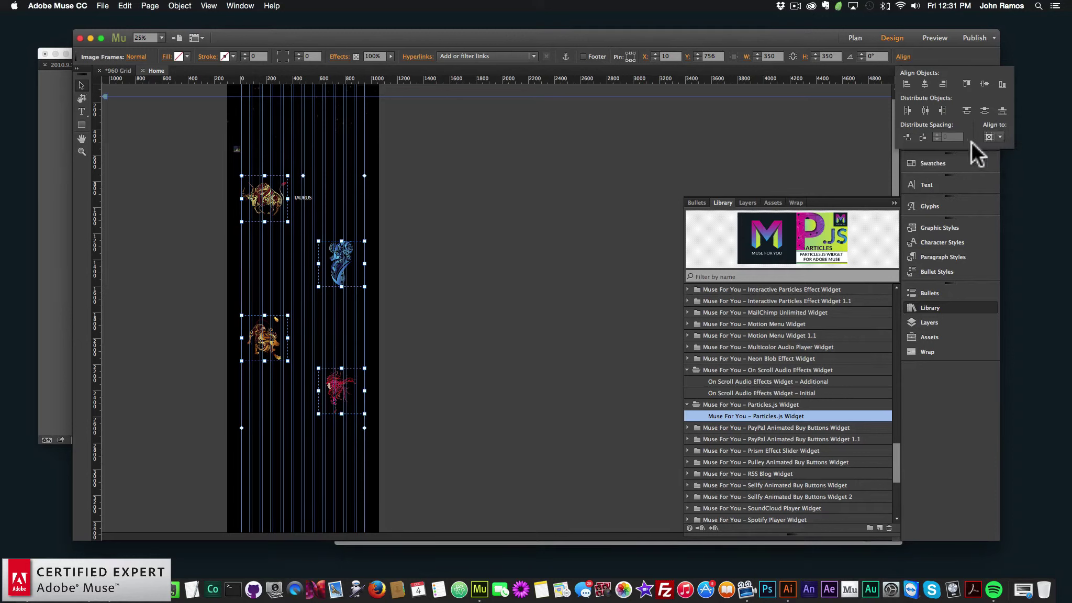
{"action": "left_click", "coordinate": [906, 136]}
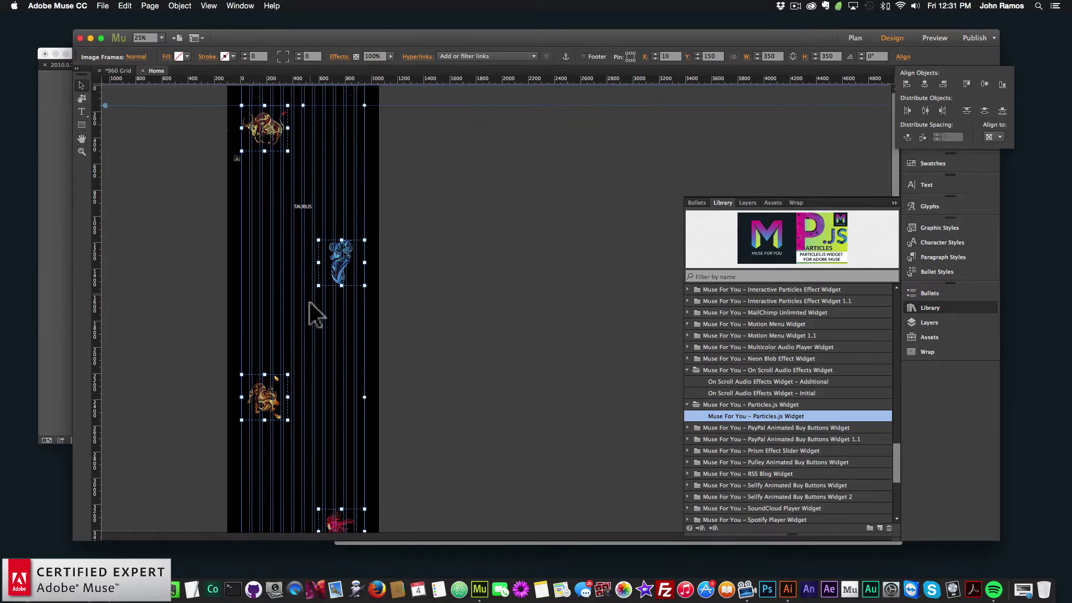
{"action": "scroll", "coordinate": [312, 257], "scroll_direction": "down", "scroll_amount": 5}
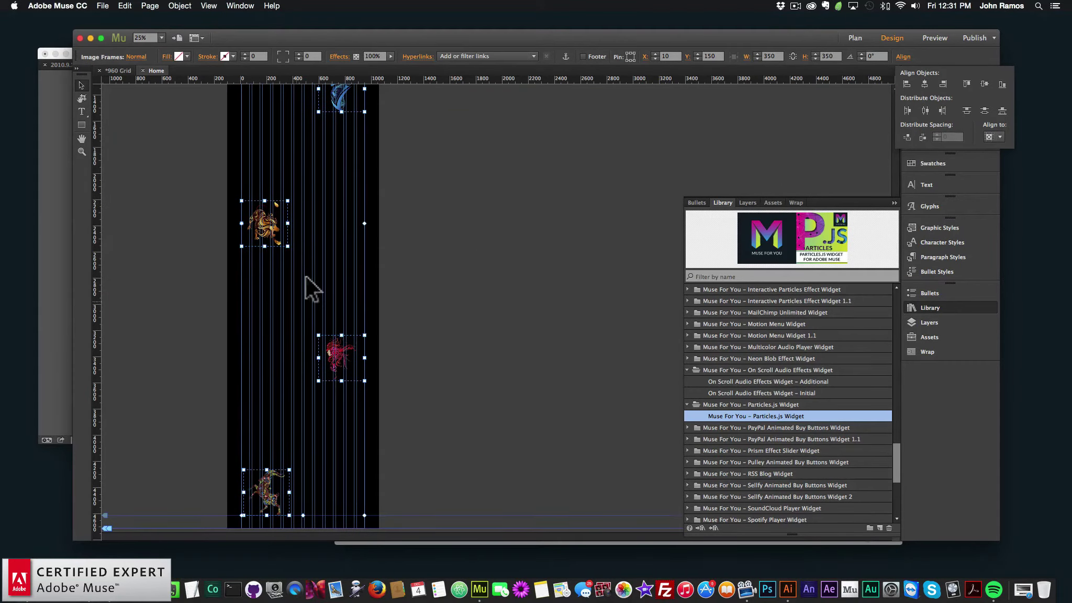
{"action": "scroll", "coordinate": [380, 294], "scroll_direction": "up", "scroll_amount": 5}
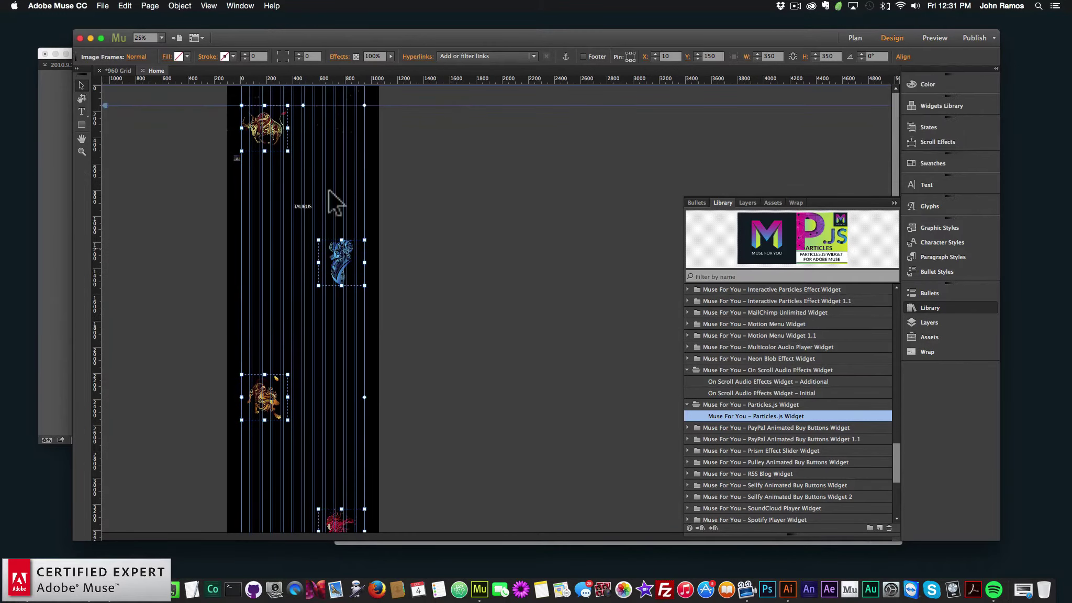
{"action": "left_click_drag", "start_coordinate": [297, 206], "coordinate": [301, 134]}
{"action": "left_click", "coordinate": [324, 138]}
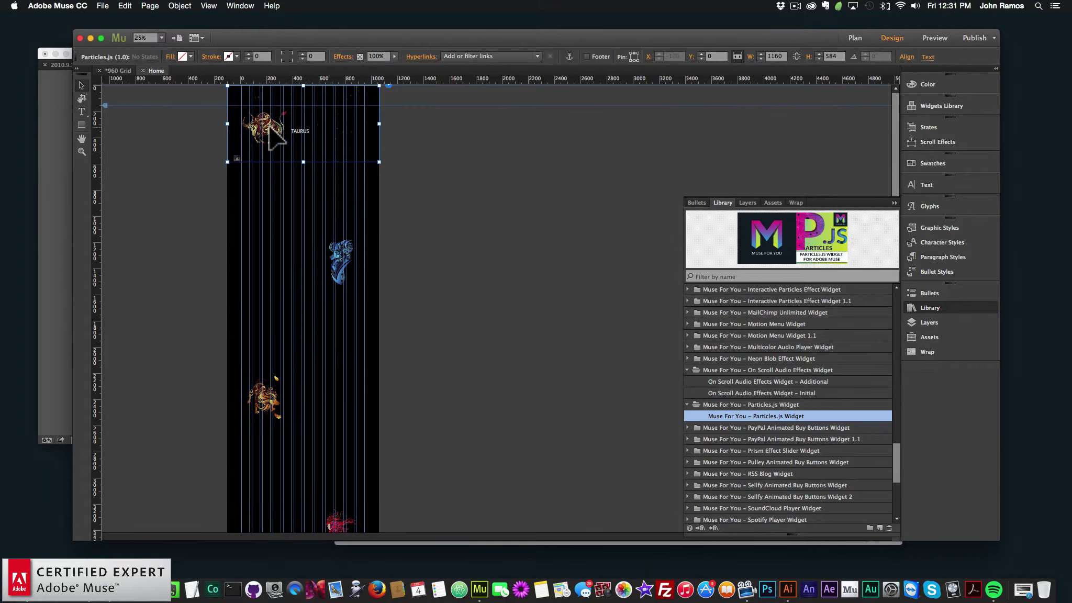
{"action": "key", "text": "super+z"}
{"action": "key", "text": "super+z"}
- Send the Particles.js widget to the back of the stacking order, behind the images and text
{"action": "right_click", "coordinate": [328, 105]}
{"action": "mouse_move", "coordinate": [398, 175]}
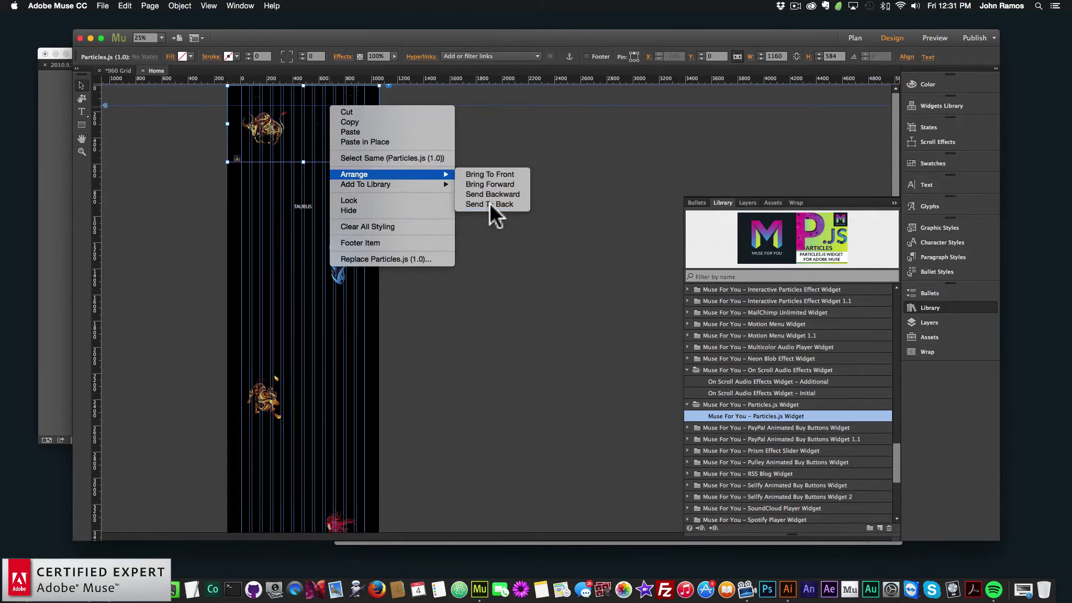
{"action": "left_click", "coordinate": [490, 203]}
- Move the bull image down beside the TAURUS text to X 10, Y 828, and the blue figure to X 599, Y 1614
{"action": "left_click", "coordinate": [283, 147]}
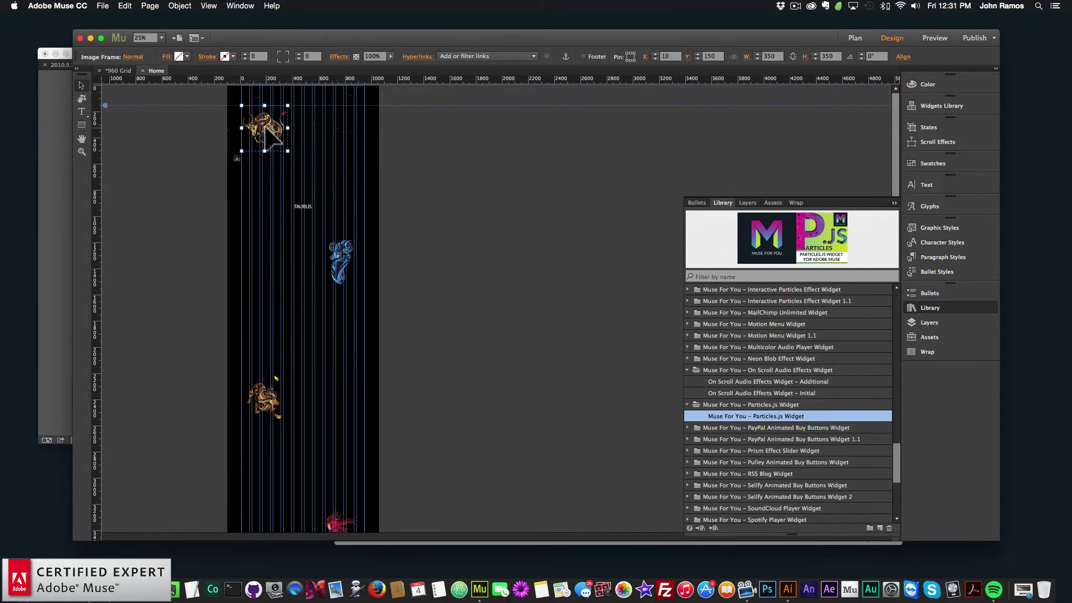
{"action": "left_click_drag", "start_coordinate": [268, 135], "coordinate": [307, 224]}
{"action": "left_click", "coordinate": [306, 207]}
{"action": "left_click_drag", "start_coordinate": [341, 259], "coordinate": [345, 318]}
{"action": "scroll", "coordinate": [341, 307], "scroll_direction": "down", "scroll_amount": 5}
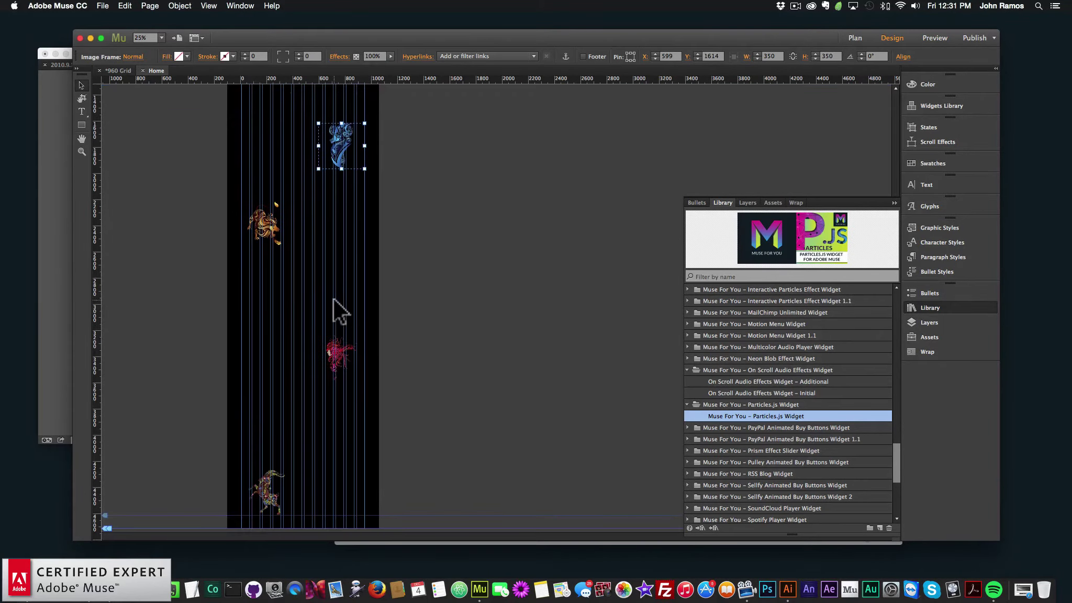
{"action": "scroll", "coordinate": [343, 259], "scroll_direction": "up", "scroll_amount": 5}
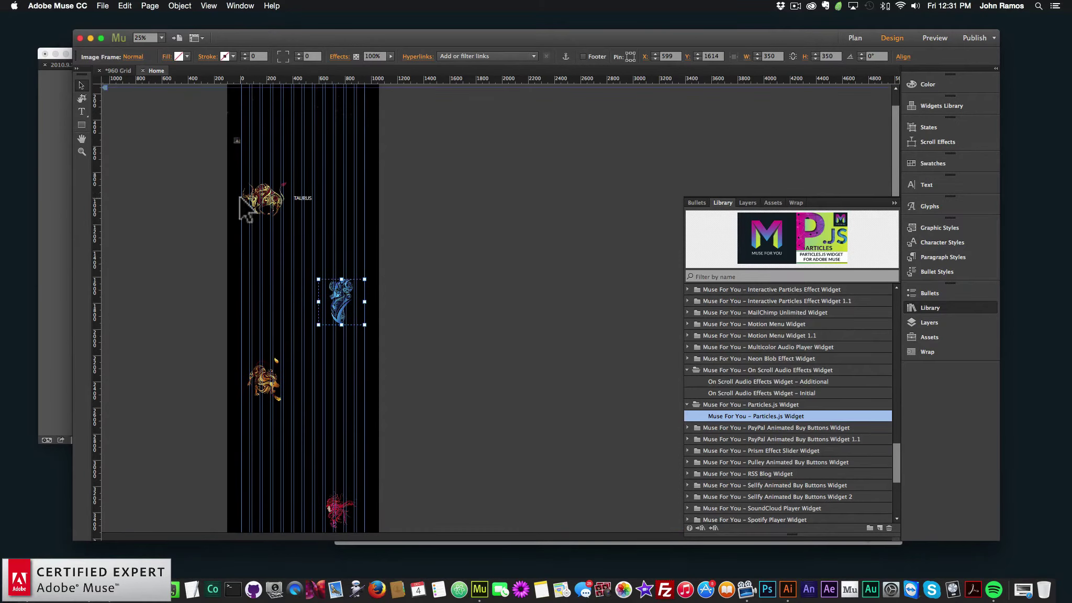
- Select the zodiac images together with the TAURUS text and try distributing their vertical spacing relative to the content area
{"action": "left_click_drag", "start_coordinate": [240, 195], "coordinate": [168, 142]}
{"action": "scroll", "coordinate": [397, 474], "scroll_direction": "down", "scroll_amount": 5}
{"action": "left_click", "coordinate": [904, 57]}
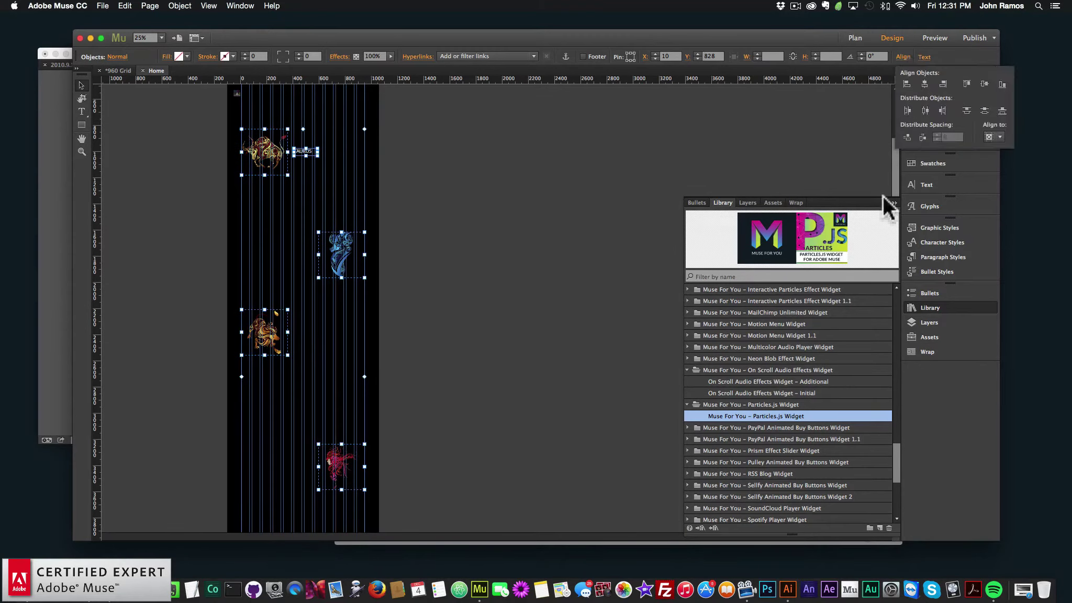
{"action": "left_click", "coordinate": [907, 137]}
{"action": "key", "text": "super+z"}
{"action": "key", "text": "super+z"}
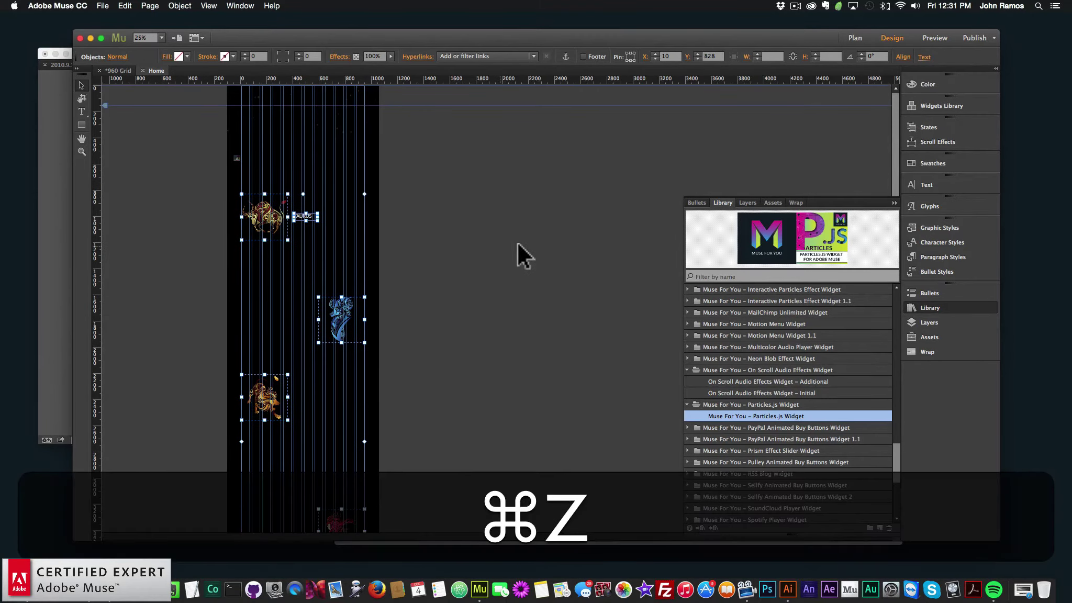
- Set the alignment reference to the selection and distribute the selected objects' vertical spacing evenly
{"action": "left_click", "coordinate": [903, 56]}
{"action": "left_click", "coordinate": [986, 135]}
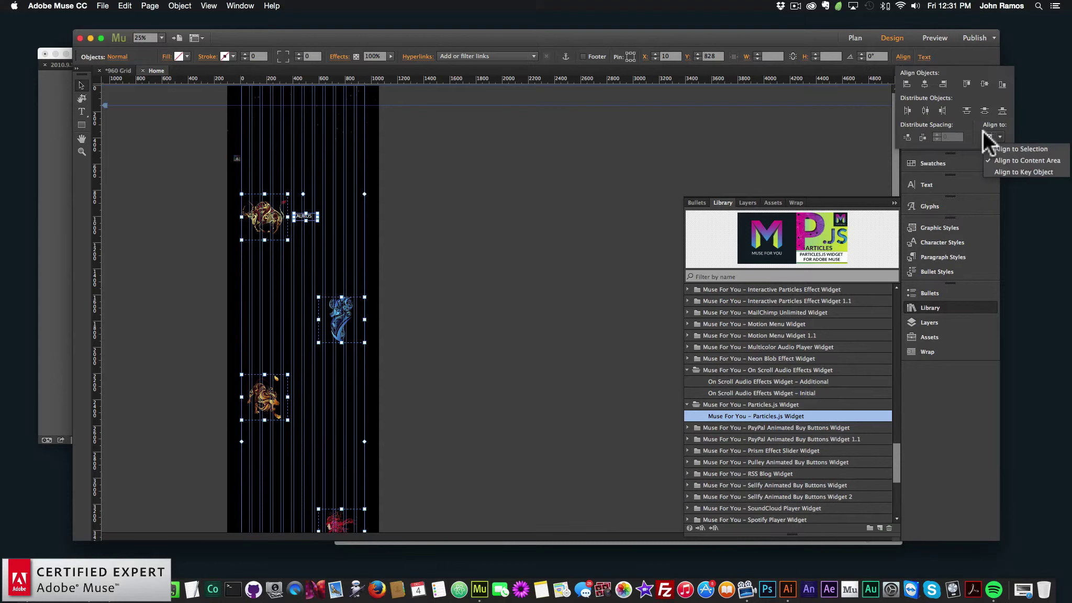
{"action": "left_click", "coordinate": [1012, 153]}
{"action": "left_click", "coordinate": [908, 135]}
{"action": "scroll", "coordinate": [497, 301], "scroll_direction": "down", "scroll_amount": 3}
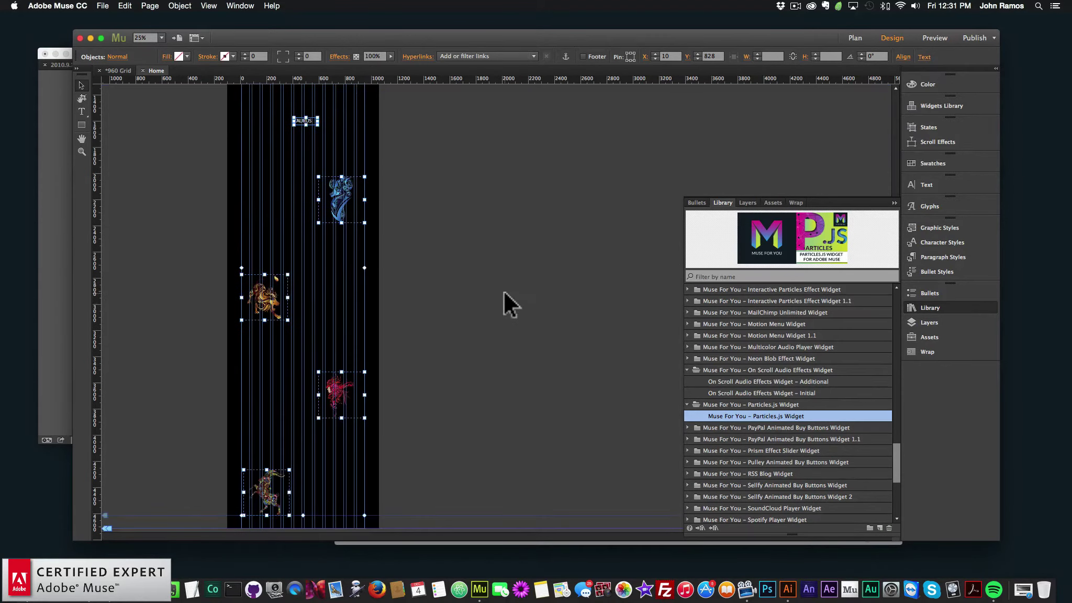
{"action": "left_click", "coordinate": [474, 305]}
- Move the goat image farther down the page to about X 70, Y 5034
{"action": "left_click", "coordinate": [269, 492]}
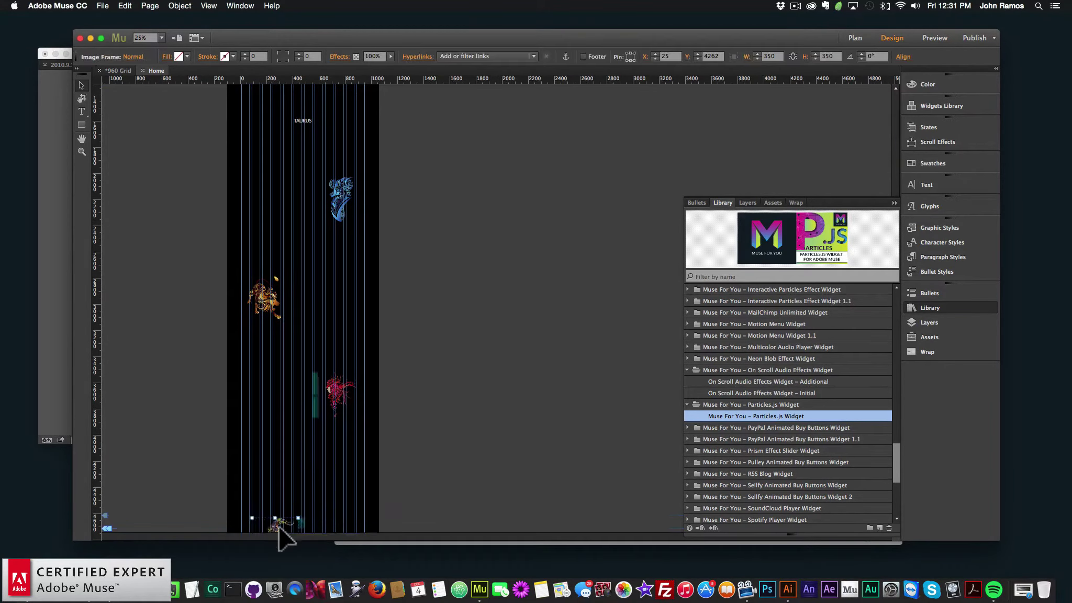
{"action": "mouse_move", "coordinate": [268, 500]}
{"action": "left_mouse_down"}
{"action": "mouse_move", "coordinate": [271, 508]}
{"action": "mouse_move", "coordinate": [246, 498]}
{"action": "mouse_move", "coordinate": [268, 511]}
{"action": "left_mouse_up"}
{"action": "left_click_drag", "start_coordinate": [270, 518], "coordinate": [270, 517]}
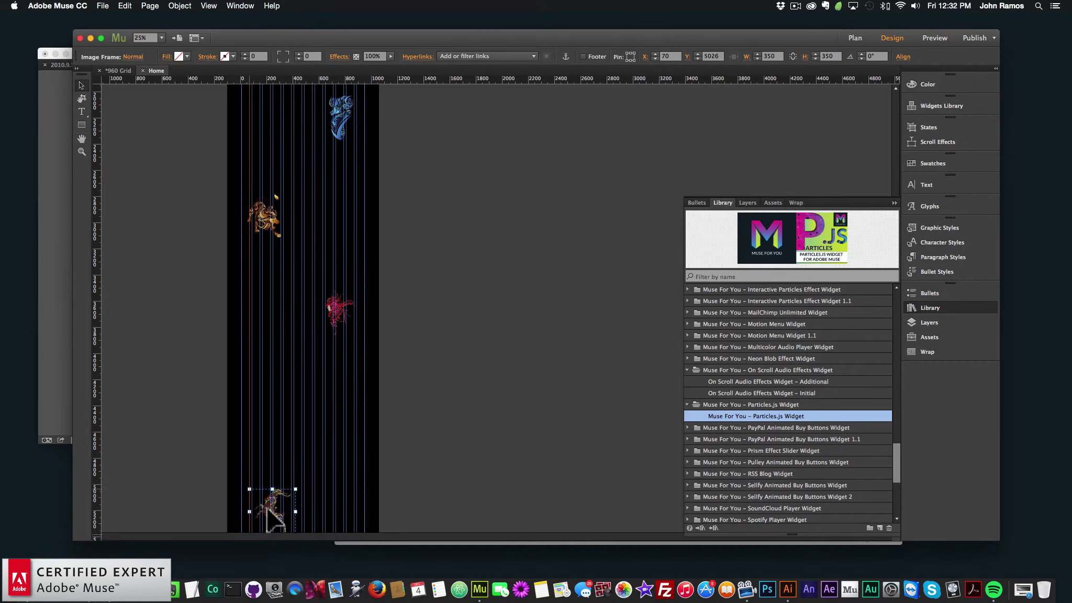
- Select the five zodiac images without the TAURUS text and distribute their vertical spacing evenly within the selection
{"action": "left_click", "coordinate": [340, 313], "text": "shift"}
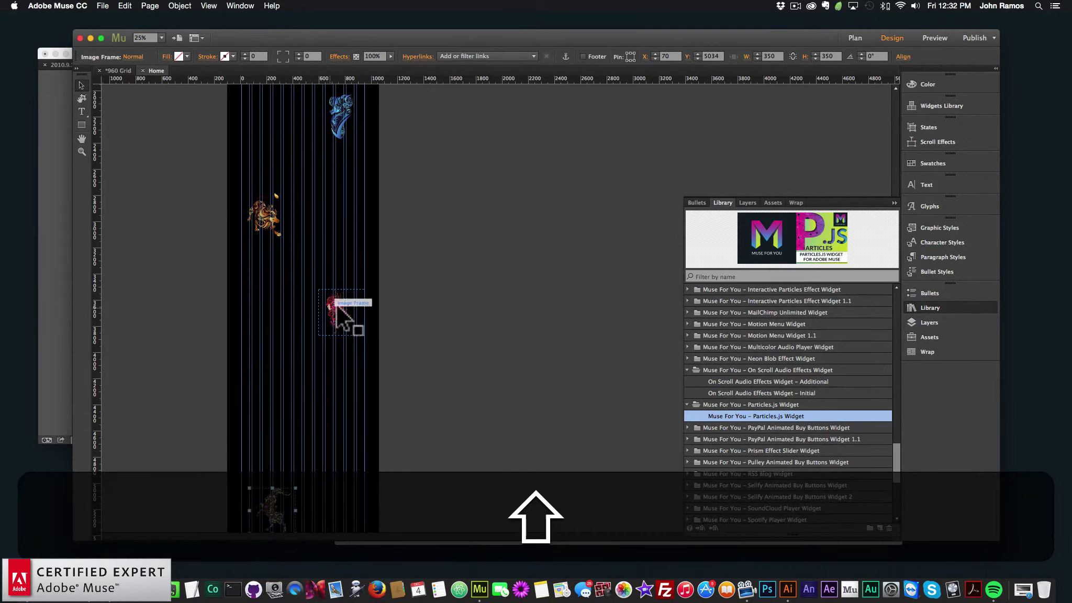
{"action": "scroll", "coordinate": [346, 131], "scroll_direction": "up", "scroll_amount": 4}
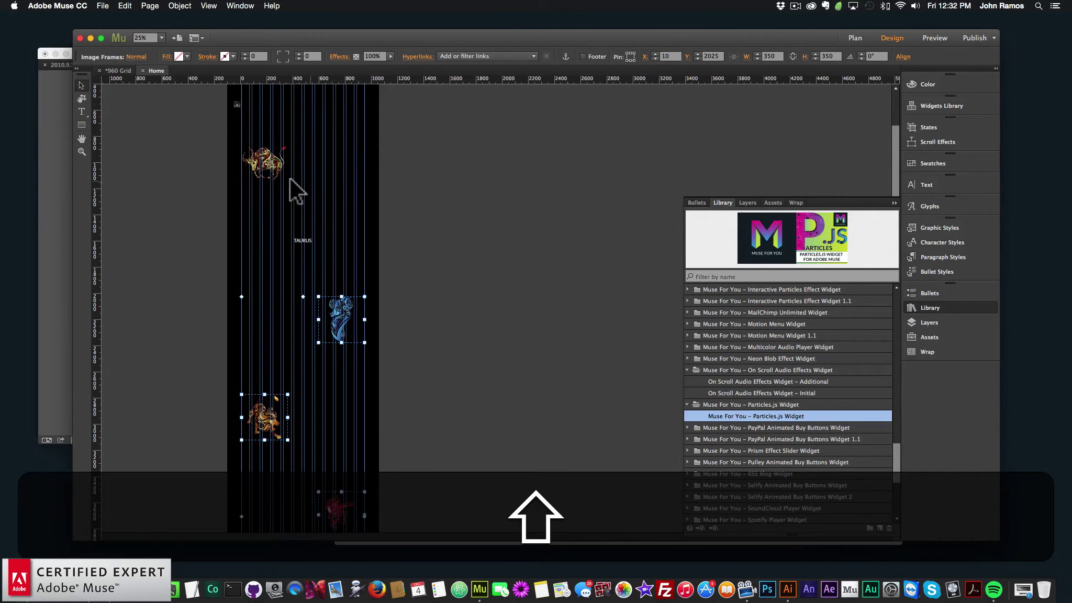
{"action": "left_click", "coordinate": [904, 58]}
{"action": "left_click", "coordinate": [910, 142]}
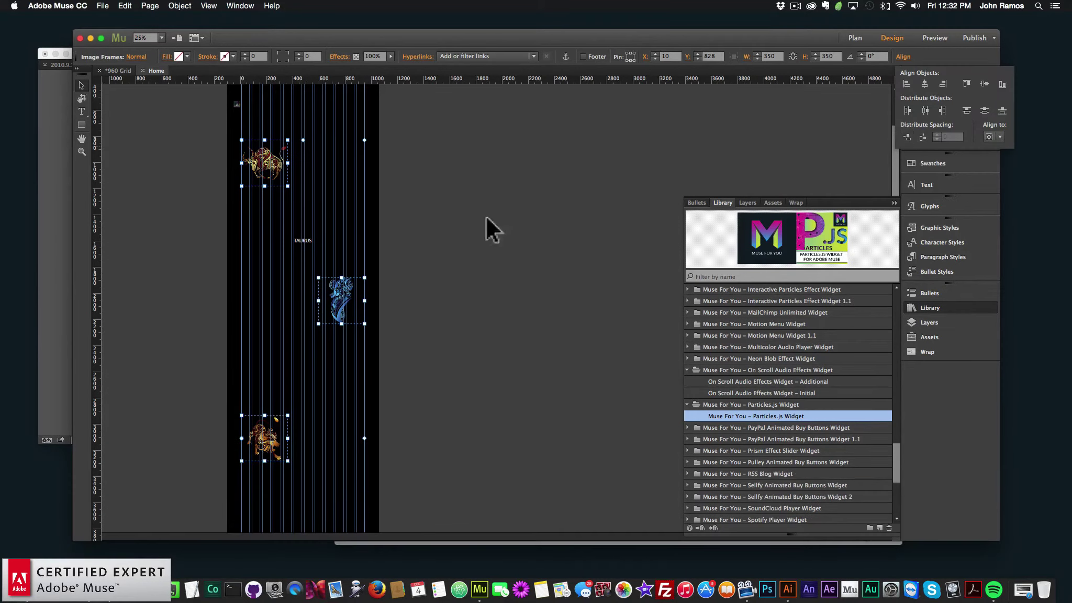
{"action": "left_click", "coordinate": [442, 231]}
- Move the TAURUS text back up beside the bull image at about Y 1003 and nudge it slightly left
{"action": "left_click", "coordinate": [303, 241]}
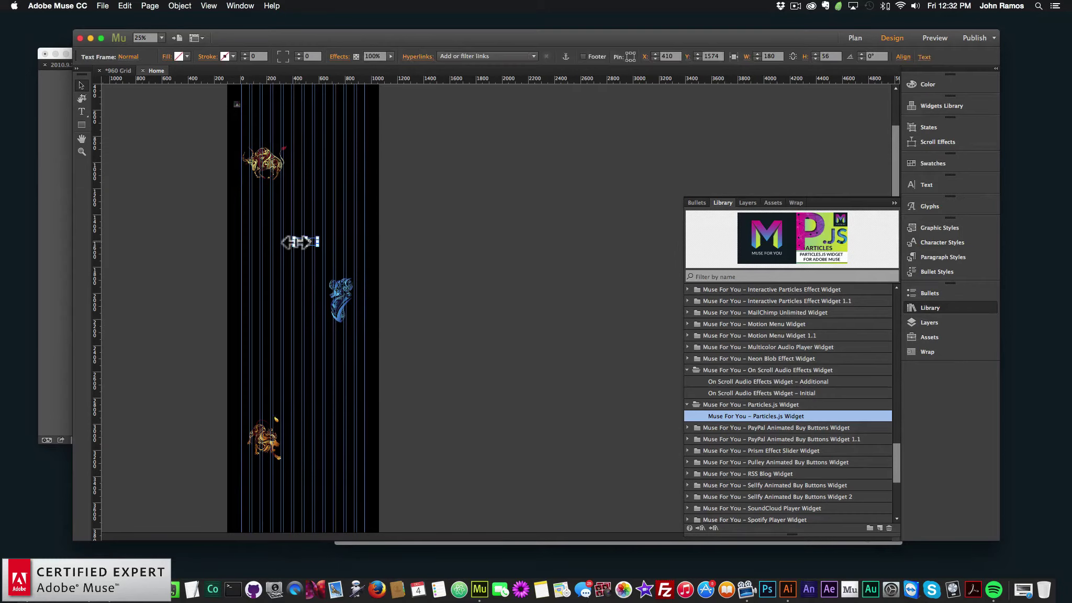
{"action": "left_click_drag", "start_coordinate": [303, 241], "coordinate": [306, 167]}
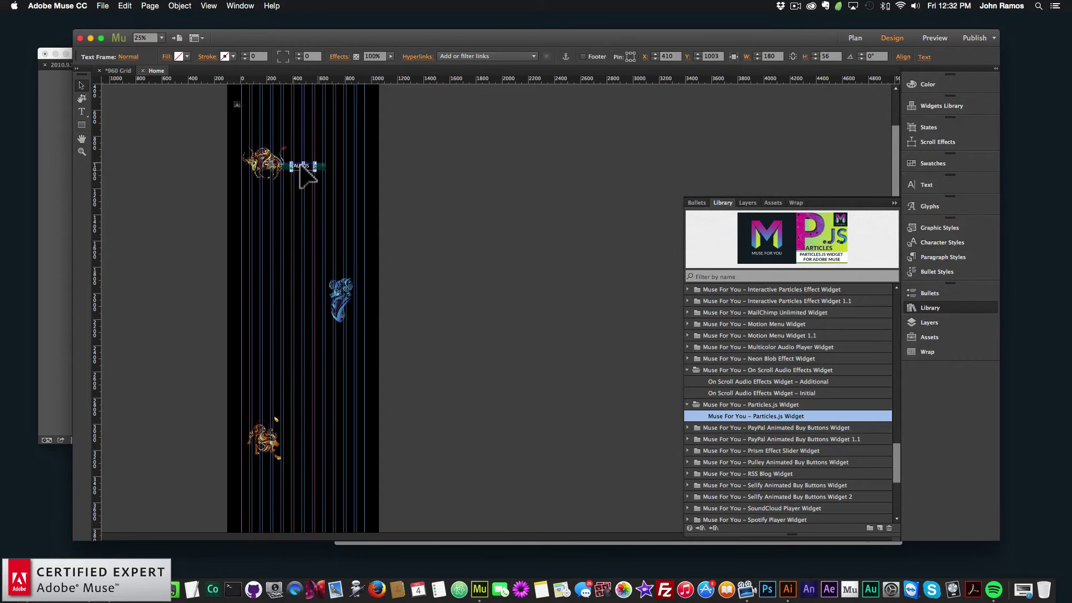
{"action": "key", "text": "shift+Left"}
{"action": "key", "text": "shift+Left"}
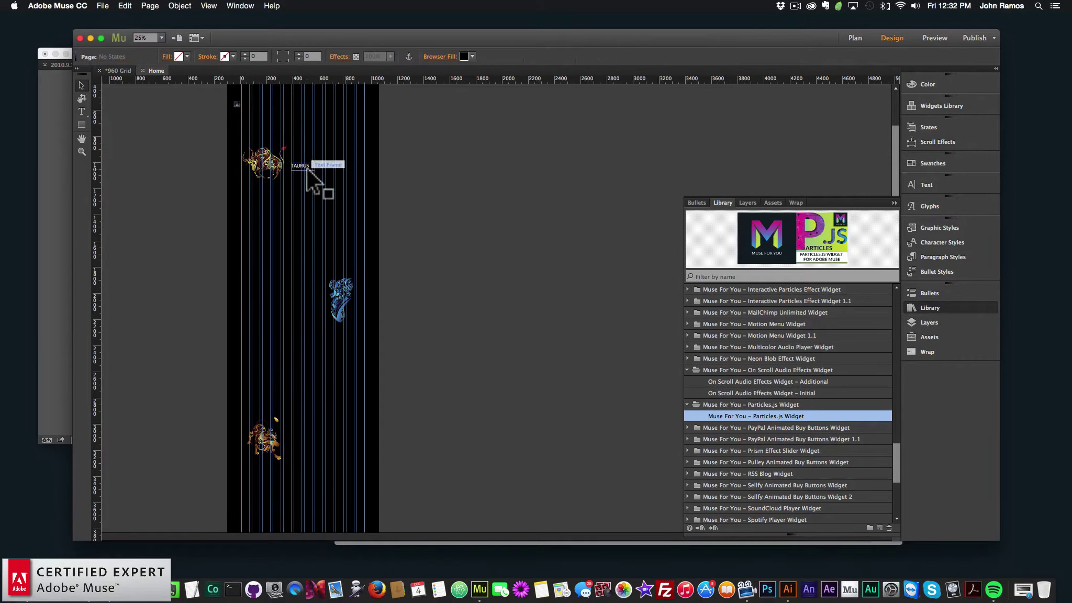
- Place a copy of the TAURUS text beside the blue figure, change it to ARIES and make its frame 210 px wide
{"action": "key", "text": "super+c"}
{"action": "key", "text": "super+v"}
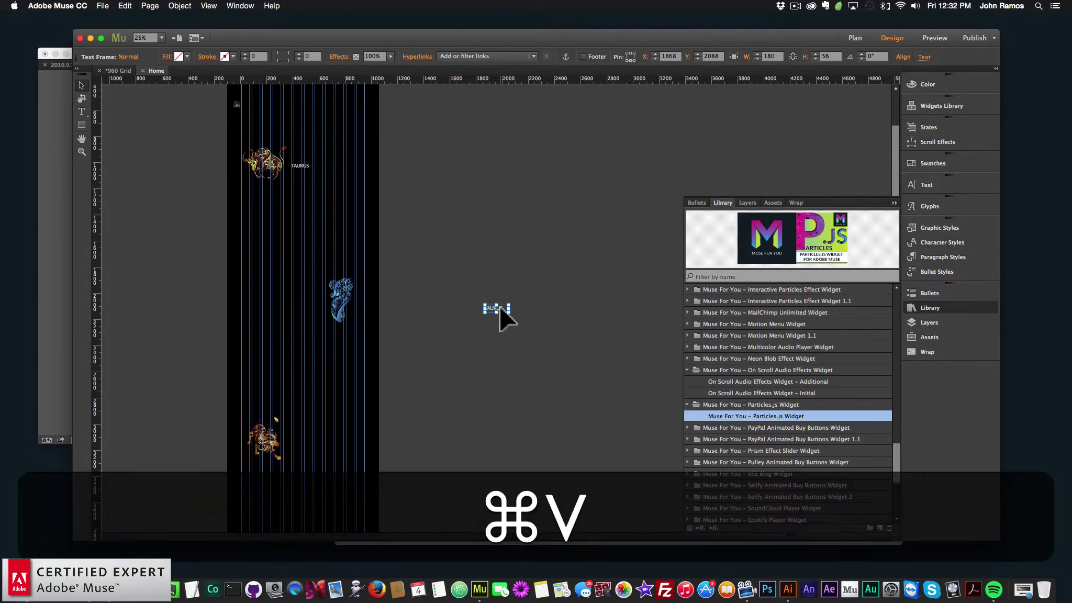
{"action": "left_click_drag", "start_coordinate": [500, 308], "coordinate": [316, 299]}
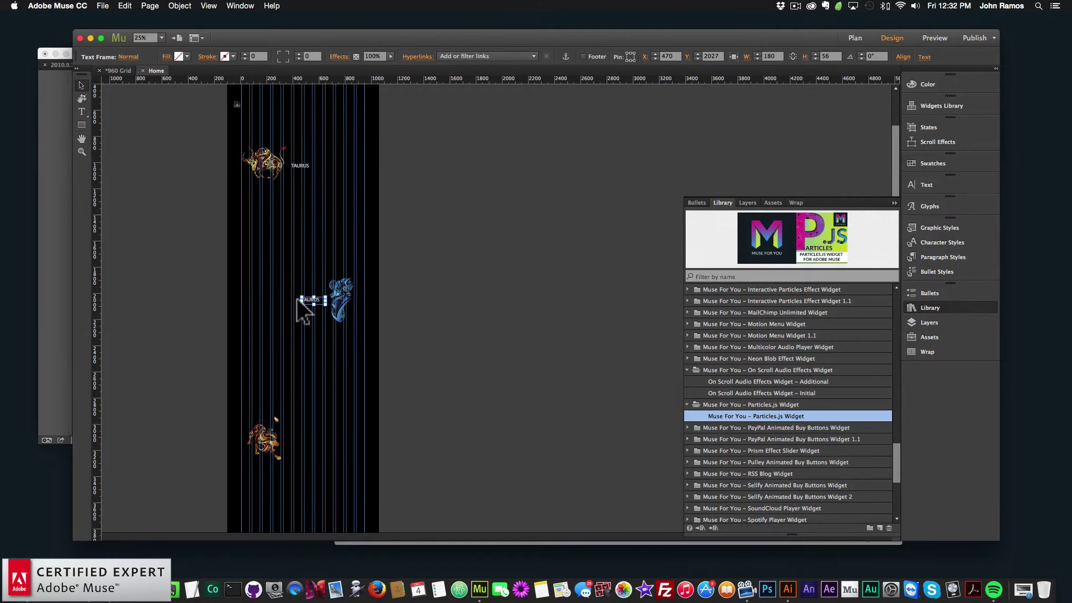
{"action": "double_click", "coordinate": [305, 299]}
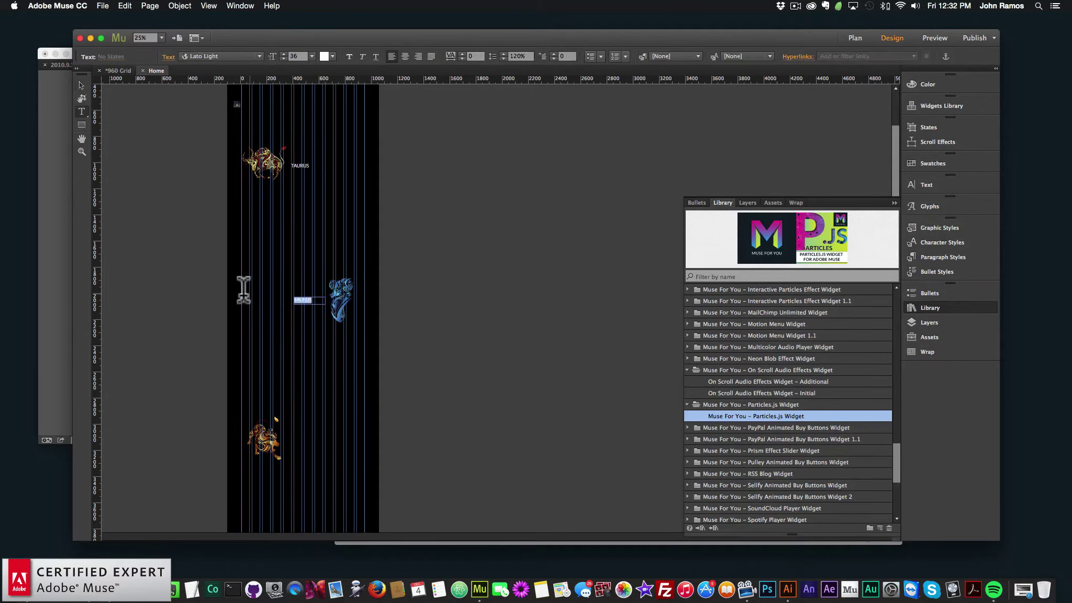
{"action": "type", "text": "ARIES"}
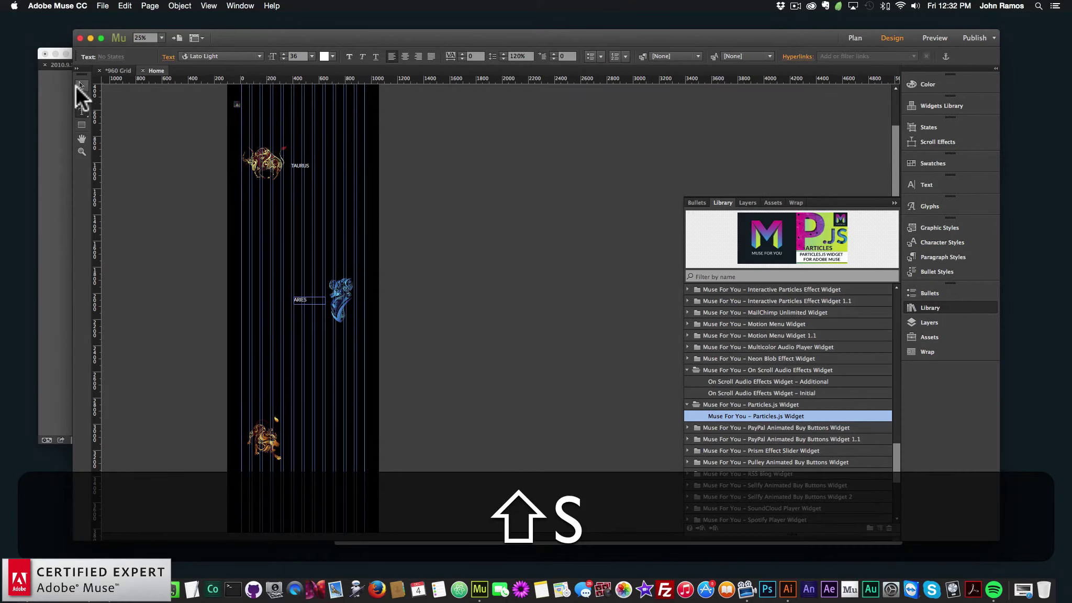
{"action": "left_click", "coordinate": [81, 85]}
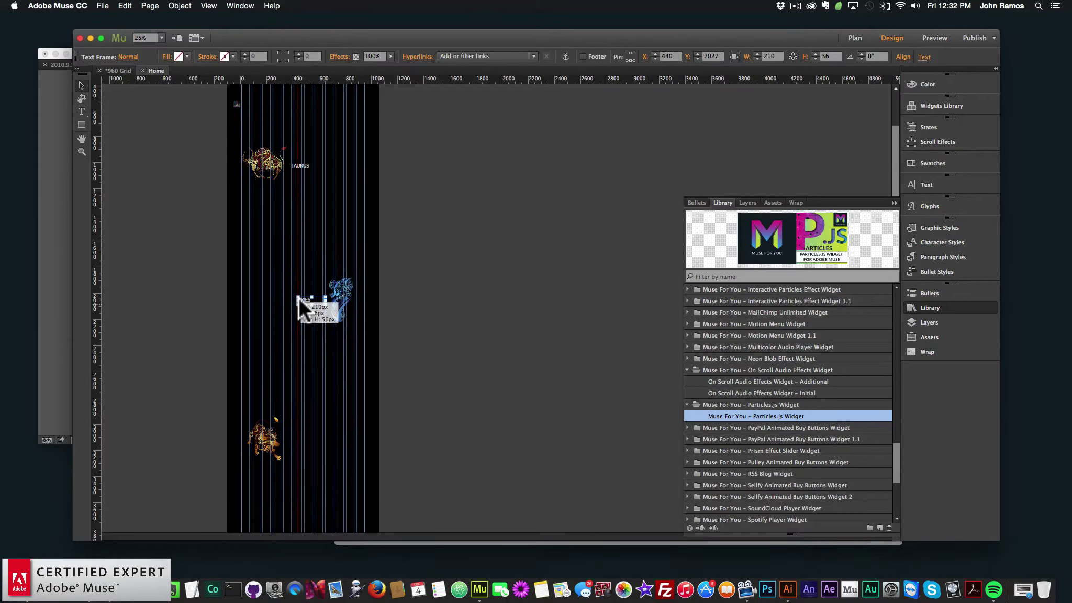
{"action": "left_click", "coordinate": [406, 306]}
- Paste another copy of the TAURUS text beside the lion image at about X 375, Y 3126, and change it to LEO
{"action": "scroll", "coordinate": [387, 301], "scroll_direction": "down", "scroll_amount": 2}
{"action": "key", "text": "super+v"}
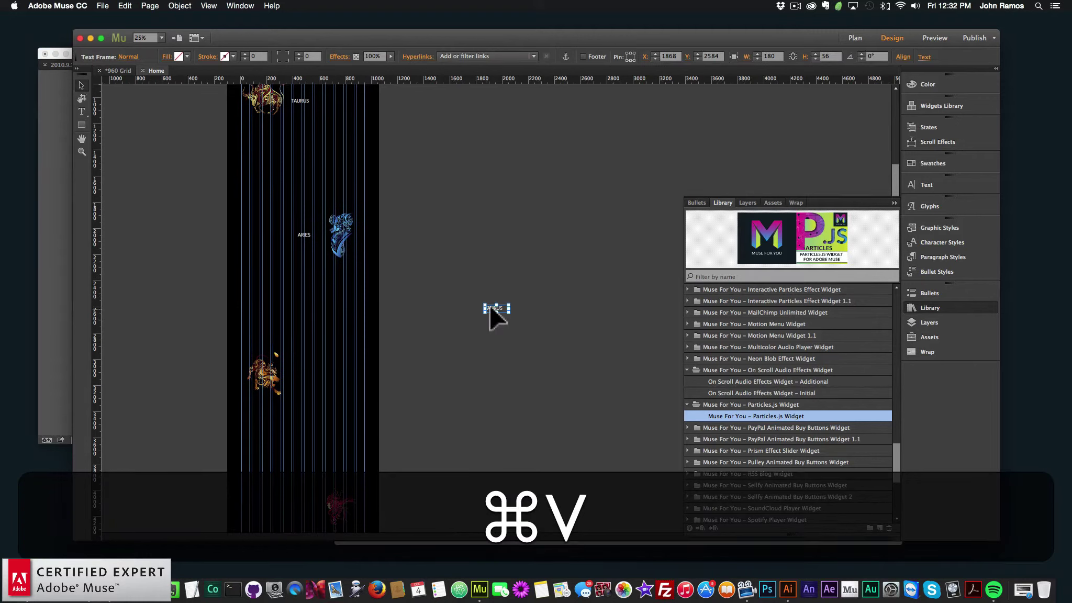
{"action": "left_click_drag", "start_coordinate": [490, 307], "coordinate": [299, 377]}
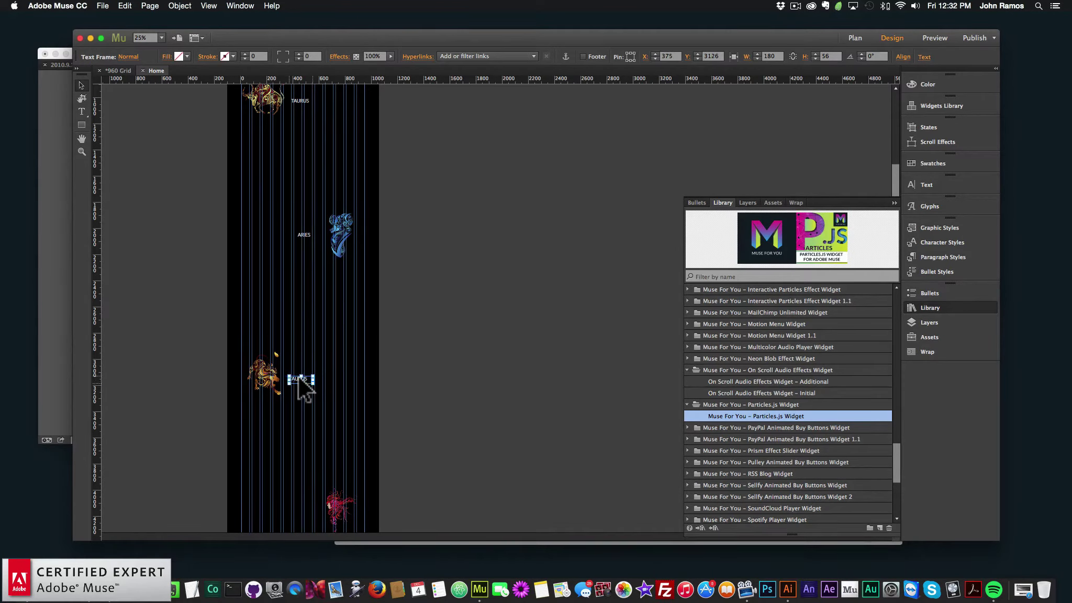
{"action": "double_click", "coordinate": [299, 378]}
{"action": "type", "text": "LEO"}
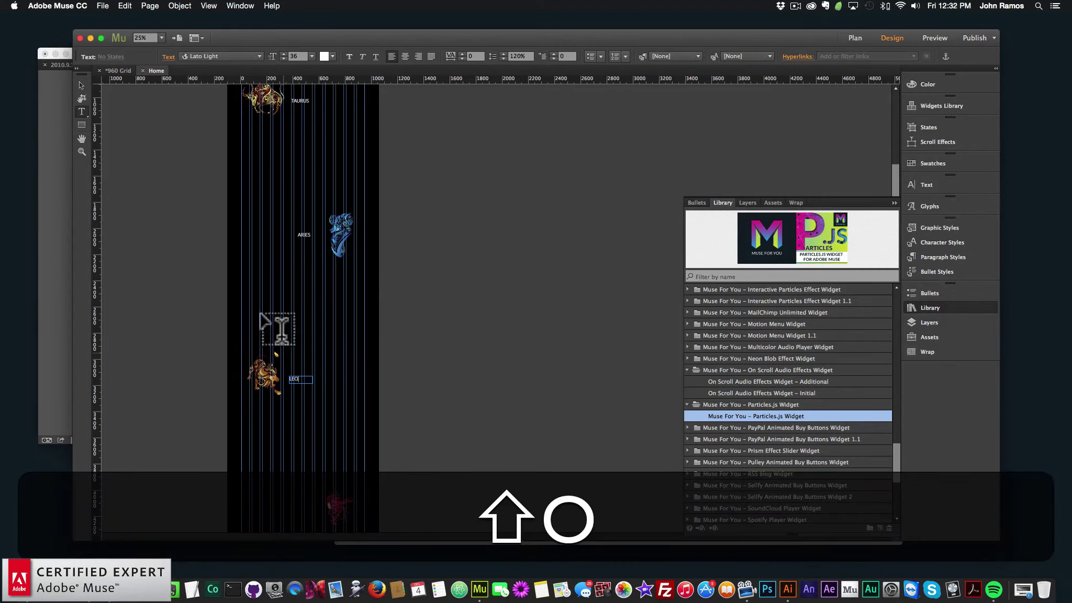
{"action": "left_click", "coordinate": [82, 85]}
- Paste another copy of the TAURUS text just left of the pink figure and change it to VIRGO
{"action": "scroll", "coordinate": [398, 293], "scroll_direction": "down", "scroll_amount": 5}
{"action": "key", "text": "cmd+v"}
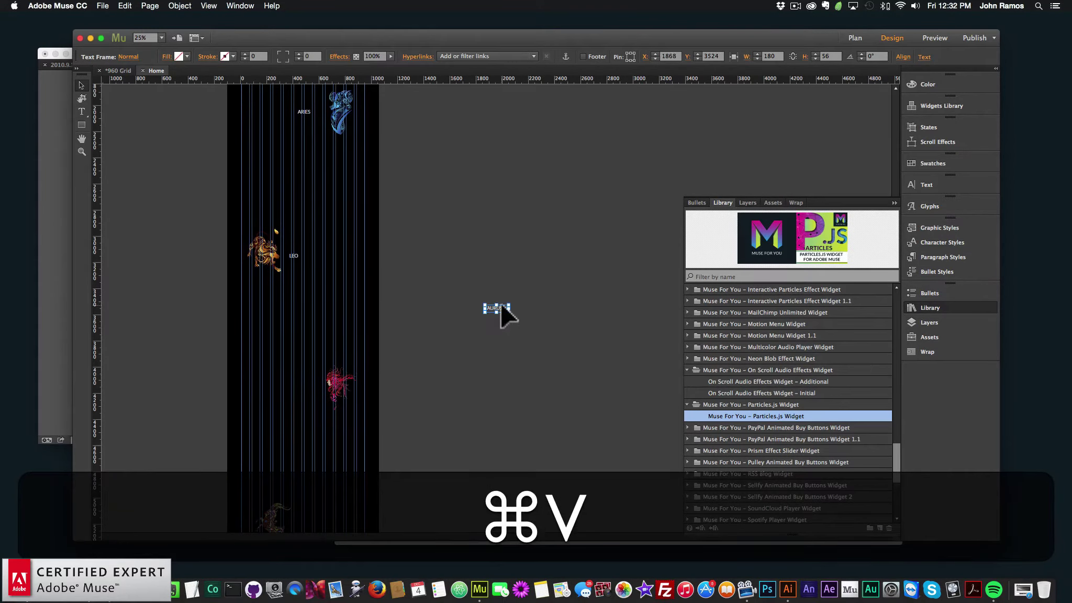
{"action": "left_click_drag", "start_coordinate": [501, 310], "coordinate": [310, 387]}
{"action": "double_click", "coordinate": [310, 384]}
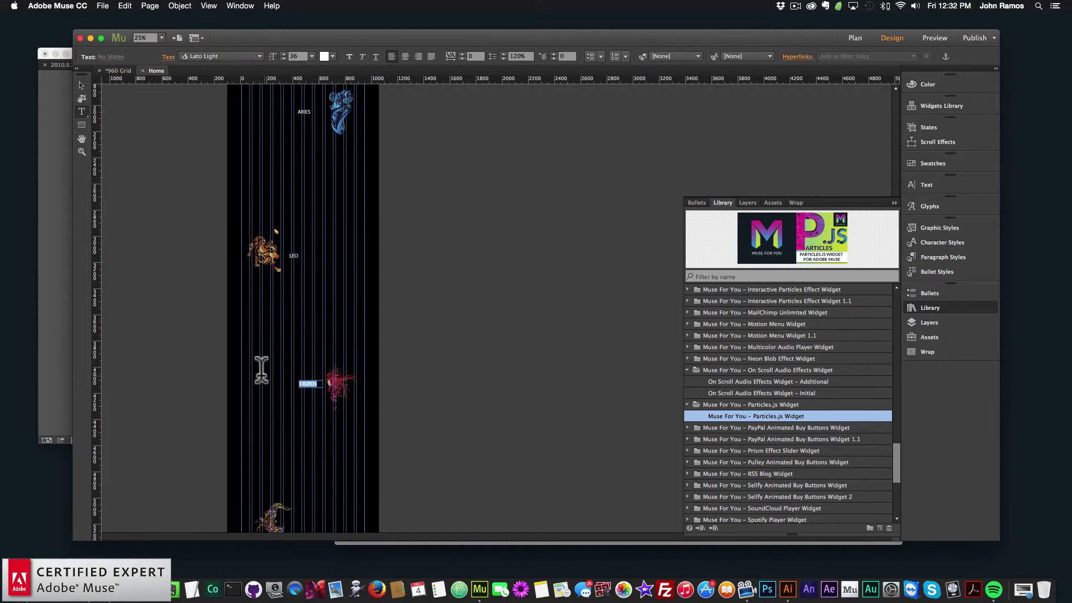
{"action": "type", "text": "VIRGO"}
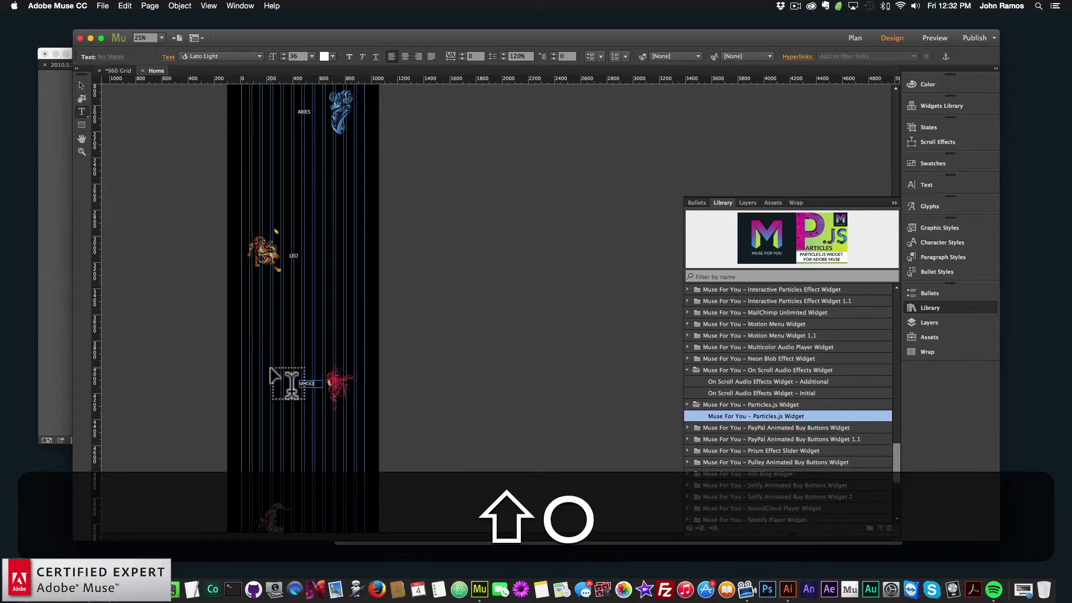
{"action": "left_click", "coordinate": [82, 85]}
- Paste a copy of the TAURUS text beside the goat image, change it to CAPRICORN and widen its frame to fit one line
{"action": "scroll", "coordinate": [212, 254], "scroll_direction": "down", "scroll_amount": 2}
{"action": "key", "text": "super+v"}
{"action": "left_click_drag", "start_coordinate": [497, 317], "coordinate": [314, 504]}
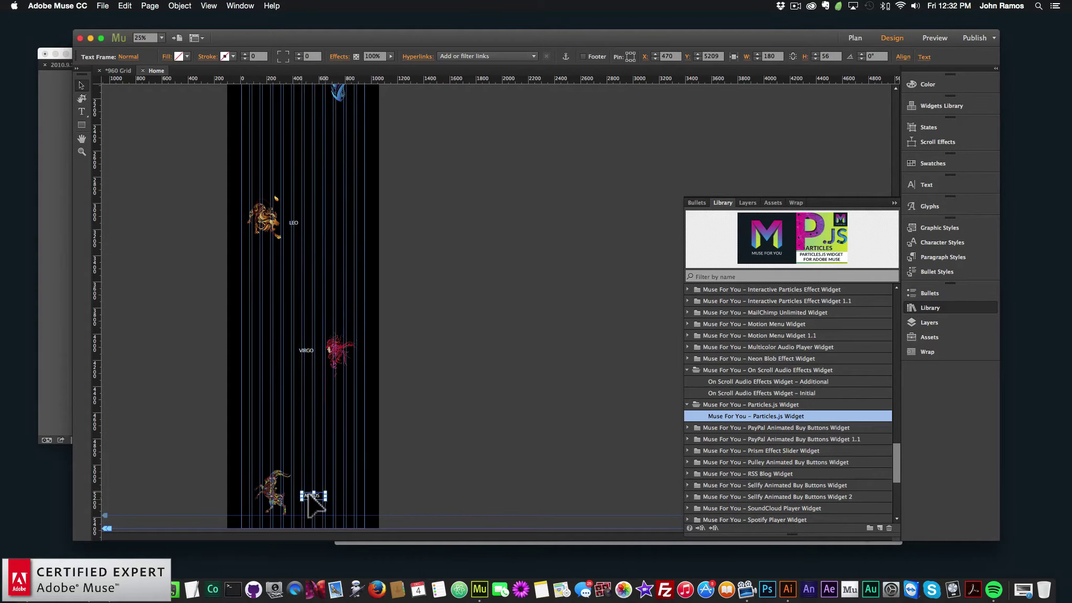
{"action": "double_click", "coordinate": [310, 494]}
{"action": "type", "text": "CAPRIC"}
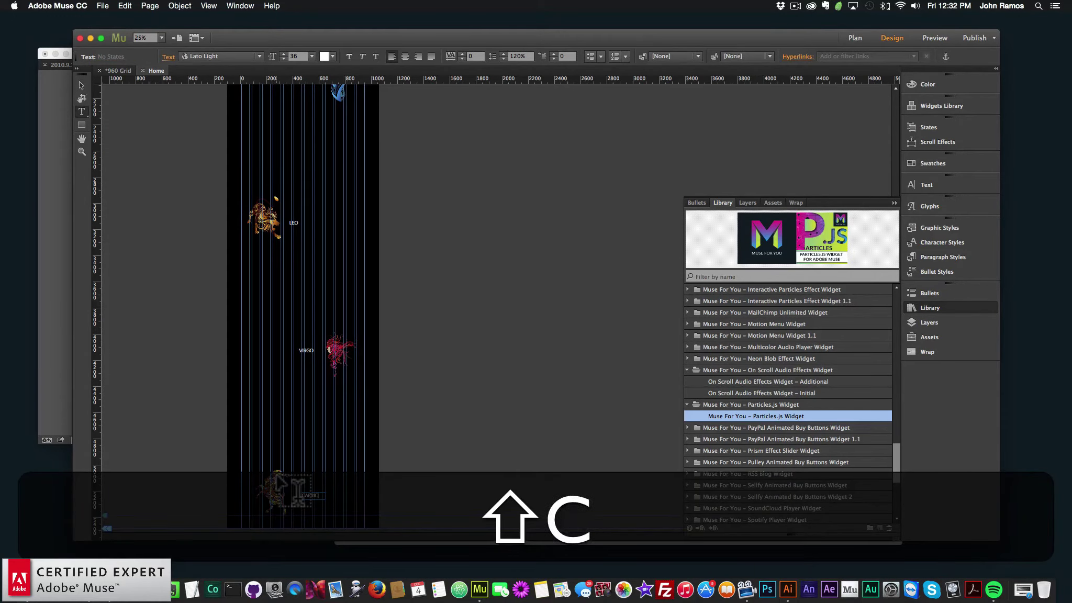
{"action": "type", "text": "ORN"}
{"action": "key", "text": "BackSpace"}
{"action": "key", "text": "BackSpace"}
{"action": "key", "text": "BackSpace"}
{"action": "type", "text": "ORN"}
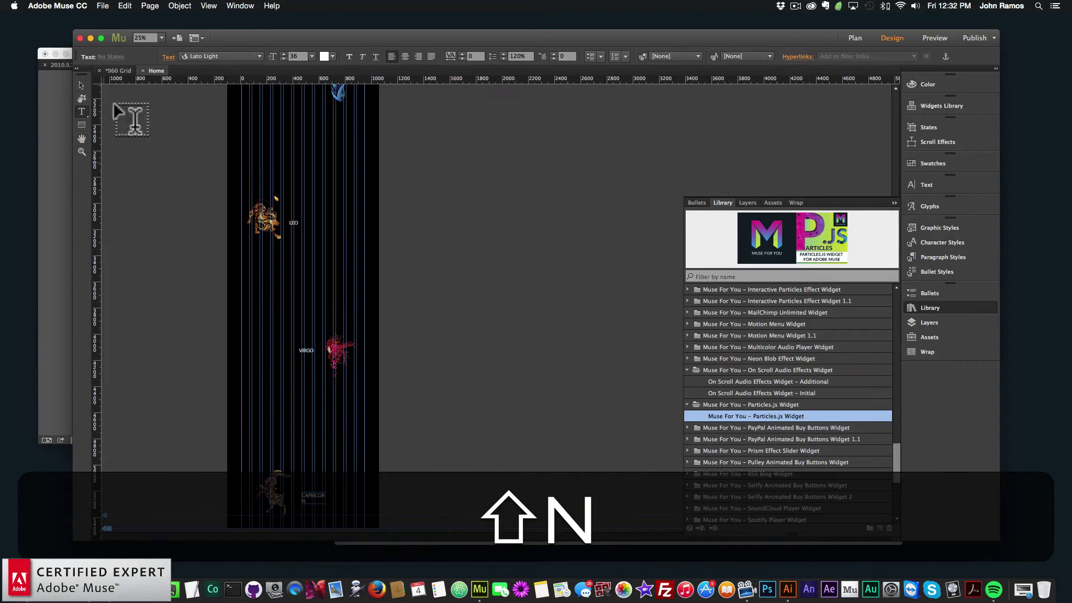
{"action": "left_click", "coordinate": [82, 85]}
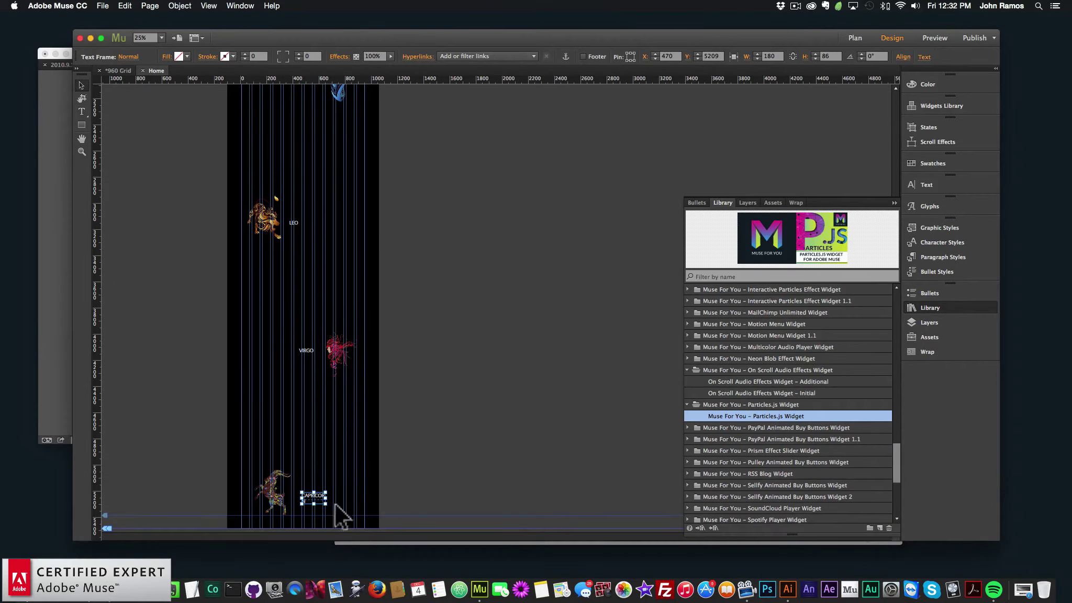
{"action": "left_click", "coordinate": [308, 293]}
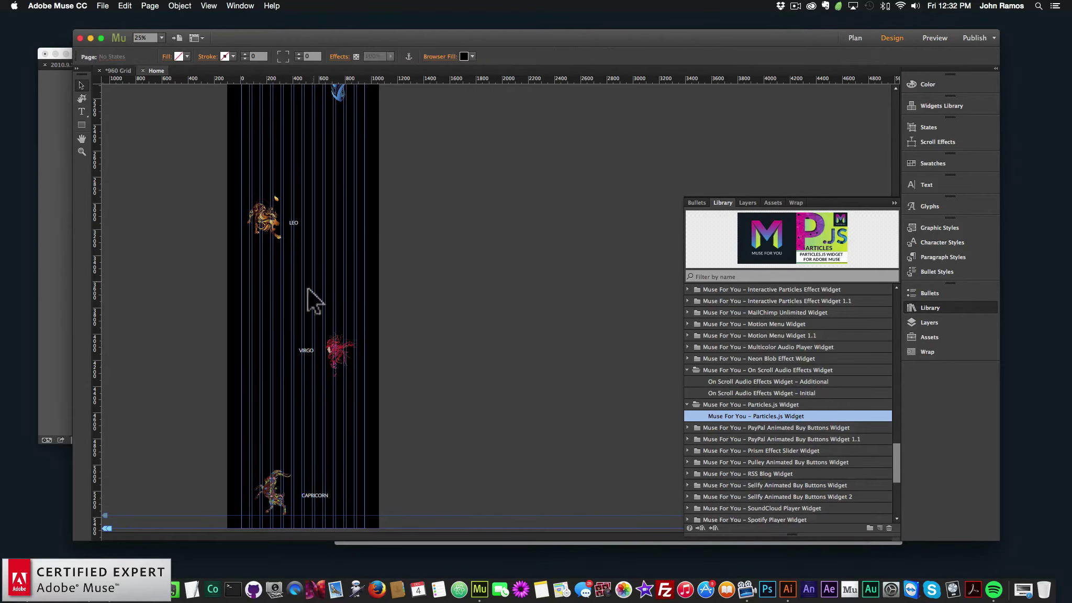
{"action": "double_click", "coordinate": [306, 350]}
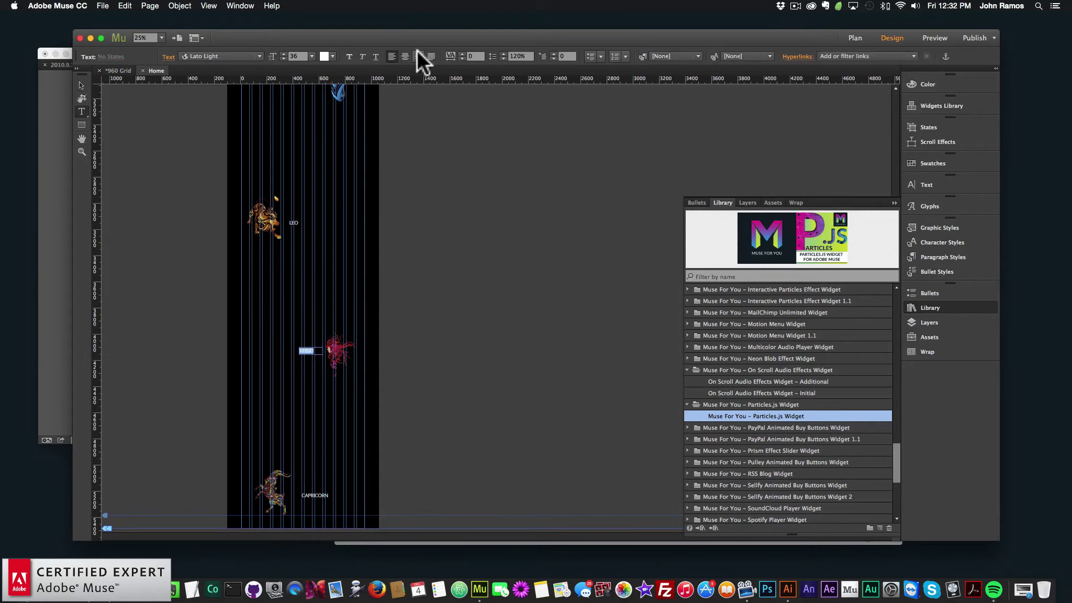
{"action": "left_click", "coordinate": [81, 85]}
{"action": "left_click", "coordinate": [446, 208]}
{"action": "scroll", "coordinate": [446, 208], "scroll_direction": "up", "scroll_amount": 5}
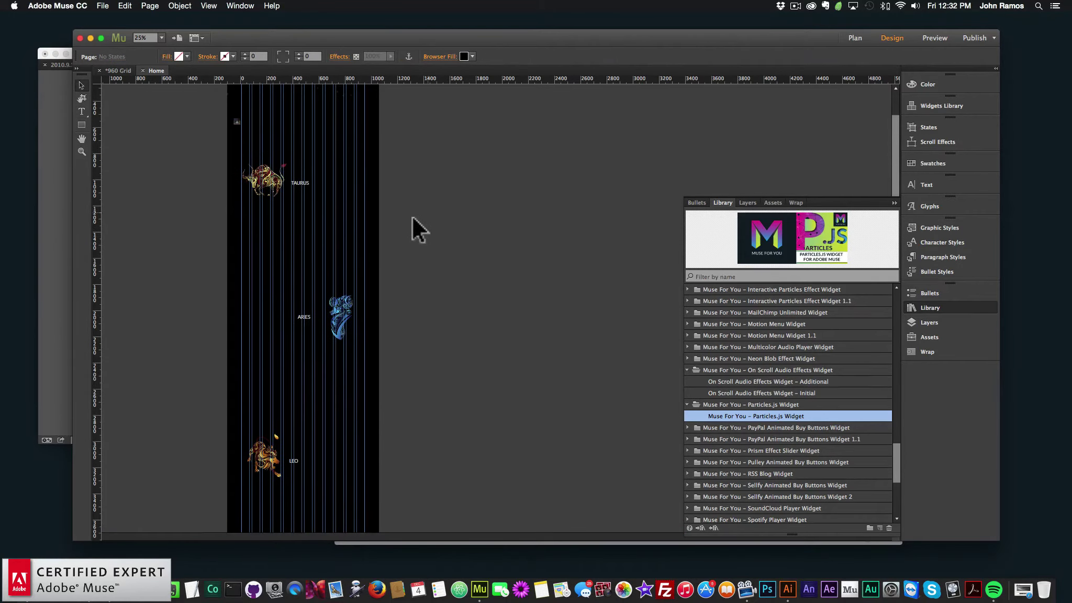
- Right-align the ARIES text and move its frame left to X 400
{"action": "double_click", "coordinate": [306, 303]}
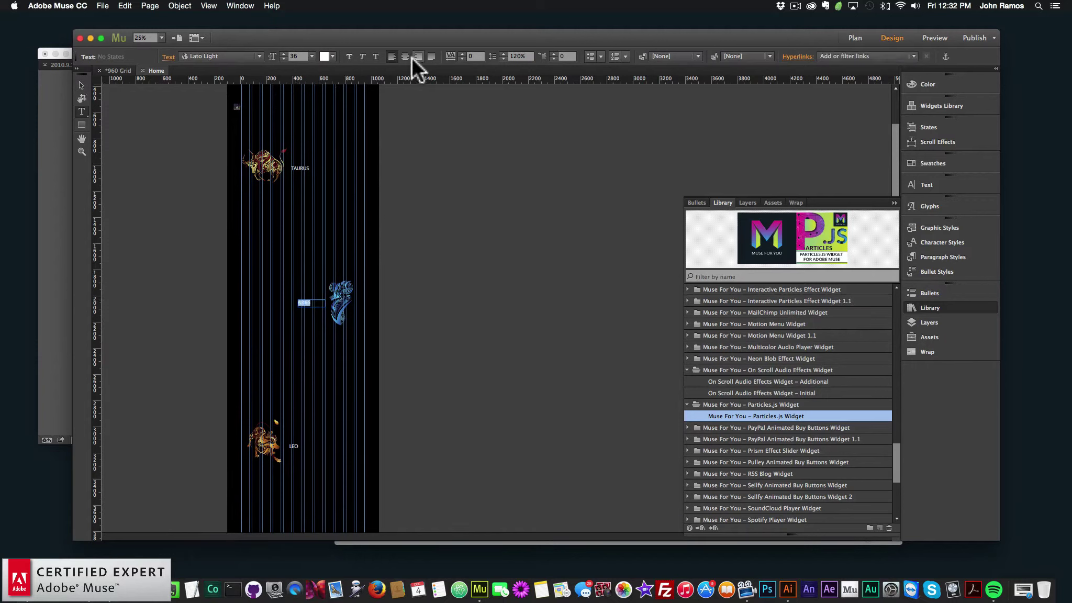
{"action": "left_click", "coordinate": [82, 85]}
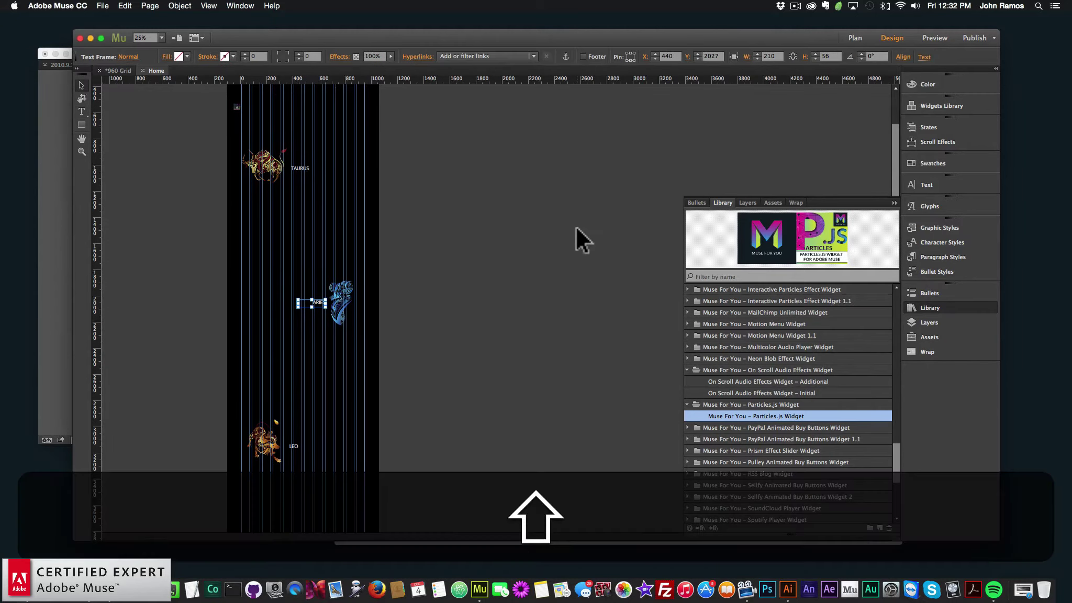
{"action": "key", "text": "shift+Left"}
{"action": "key", "text": "shift+Left"}
{"action": "key", "text": "shift+Left"}
{"action": "key", "text": "shift+Left"}
{"action": "key", "text": "shift+Left"}
- Nudge the LEO text right to X 385 and the VIRGO text left to about X 440
{"action": "scroll", "coordinate": [785, 403], "scroll_direction": "down", "scroll_amount": 5}
{"action": "scroll", "coordinate": [366, 361], "scroll_direction": "down", "scroll_amount": 5}
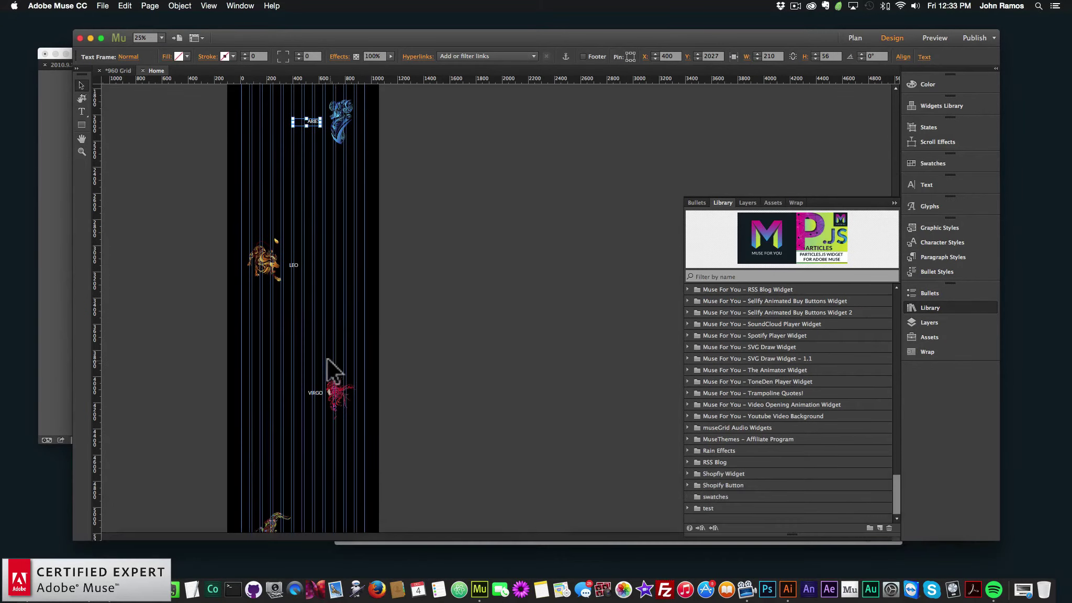
{"action": "left_click", "coordinate": [293, 264]}
{"action": "key", "text": "shift+Right"}
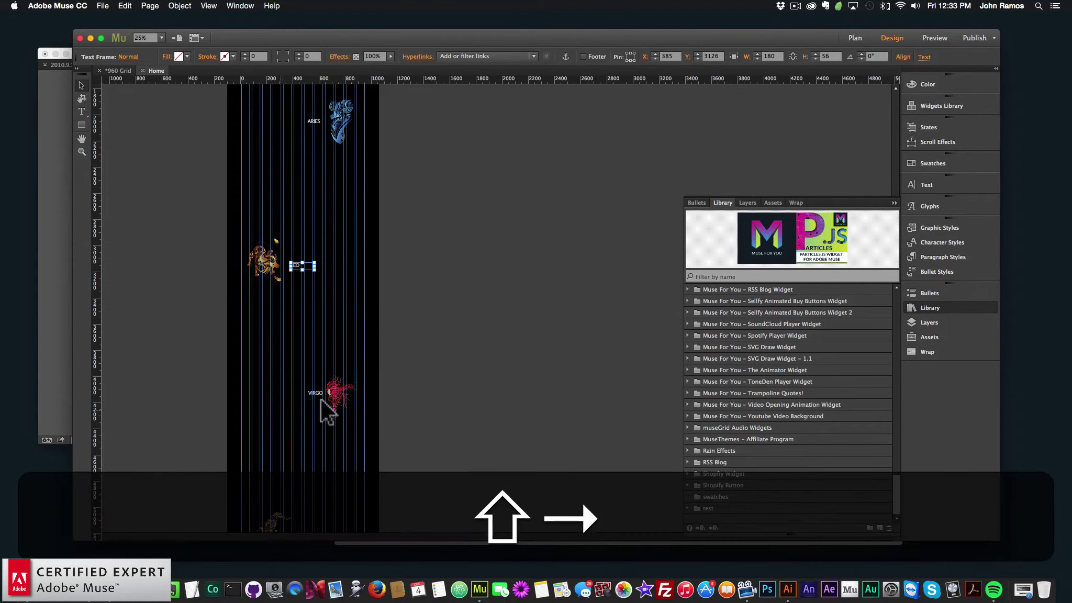
{"action": "left_click", "coordinate": [320, 393]}
{"action": "key", "text": "shift+Left"}
{"action": "scroll", "coordinate": [419, 429], "scroll_direction": "down", "scroll_amount": 2}
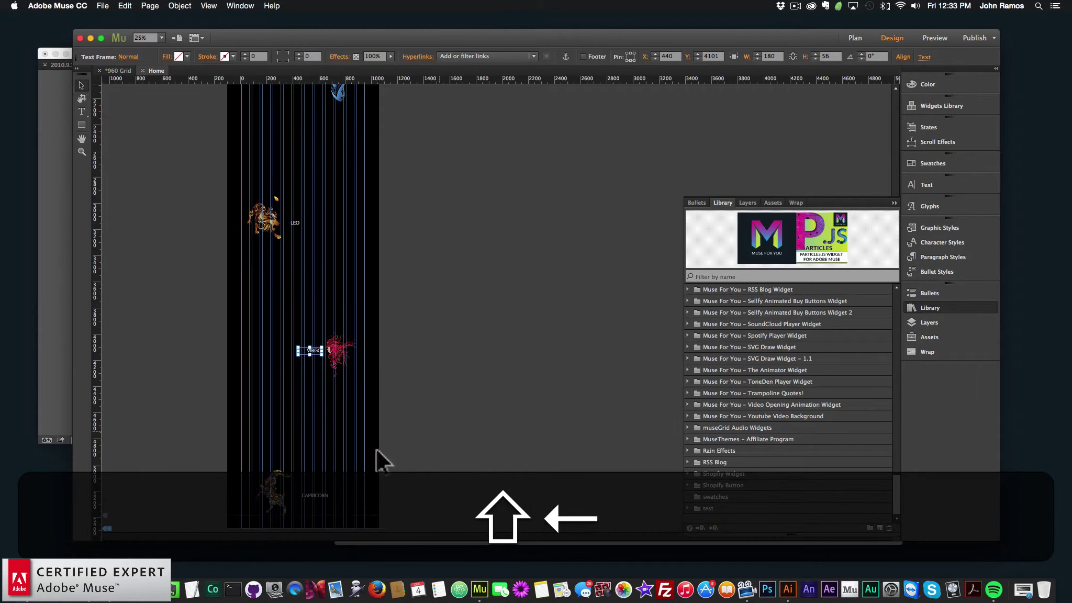
{"action": "key", "text": "shift+Left"}
{"action": "left_click", "coordinate": [539, 300]}
- Place the On Scroll Audio Effects Widget – Additional at the page's right margin, about X 949, Y 1233
{"action": "scroll", "coordinate": [529, 283], "scroll_direction": "up", "scroll_amount": 8}
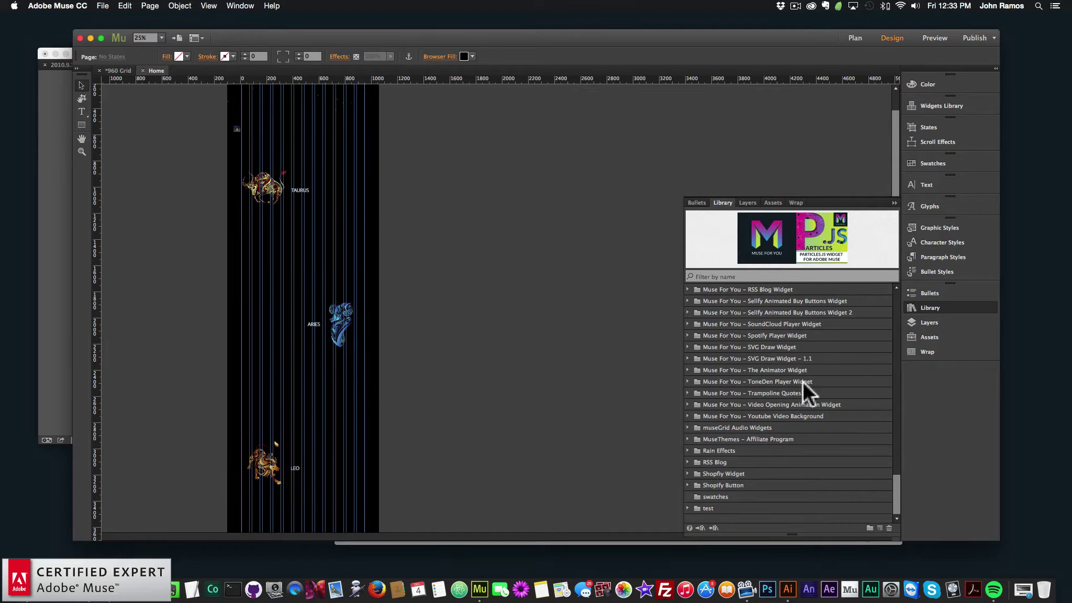
{"action": "left_click_drag", "start_coordinate": [895, 489], "coordinate": [895, 450]}
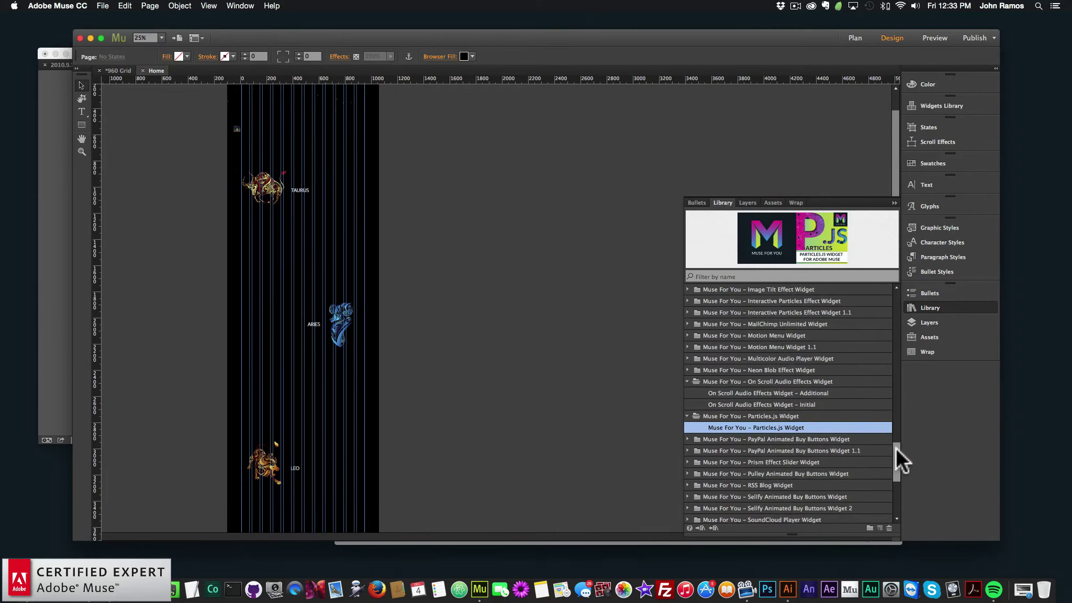
{"action": "left_click", "coordinate": [768, 396]}
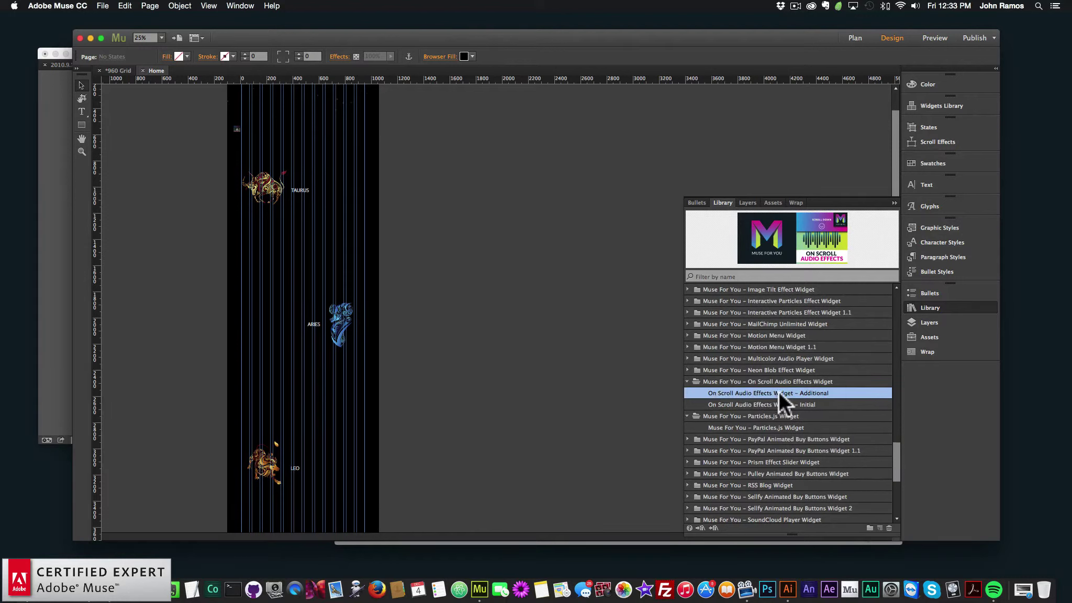
{"action": "left_click_drag", "start_coordinate": [778, 392], "coordinate": [366, 222]}
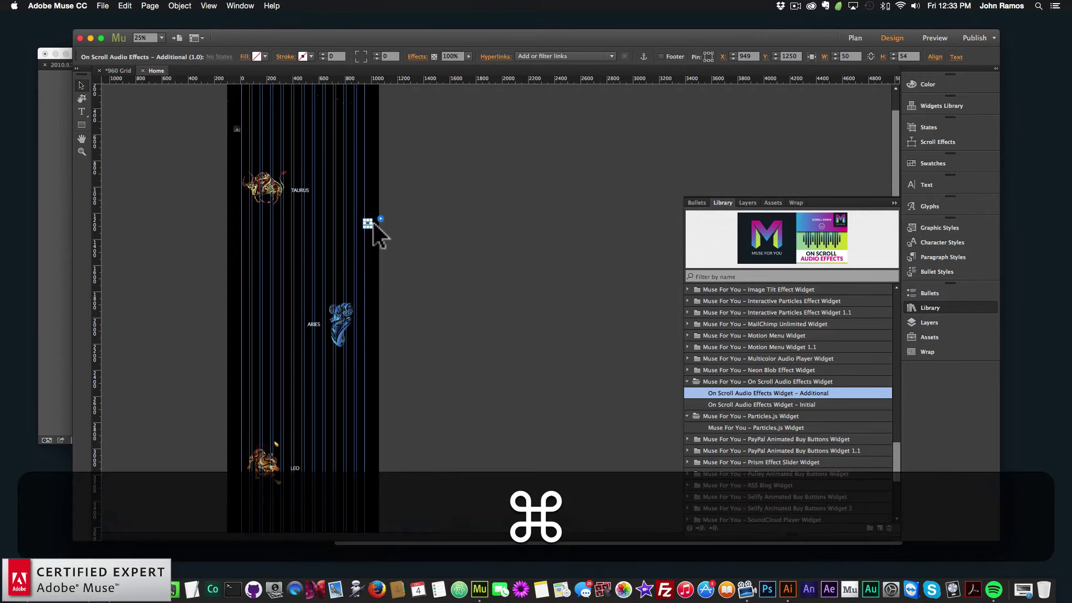
{"action": "key", "text": "super+equal"}
{"action": "left_click", "coordinate": [514, 320]}
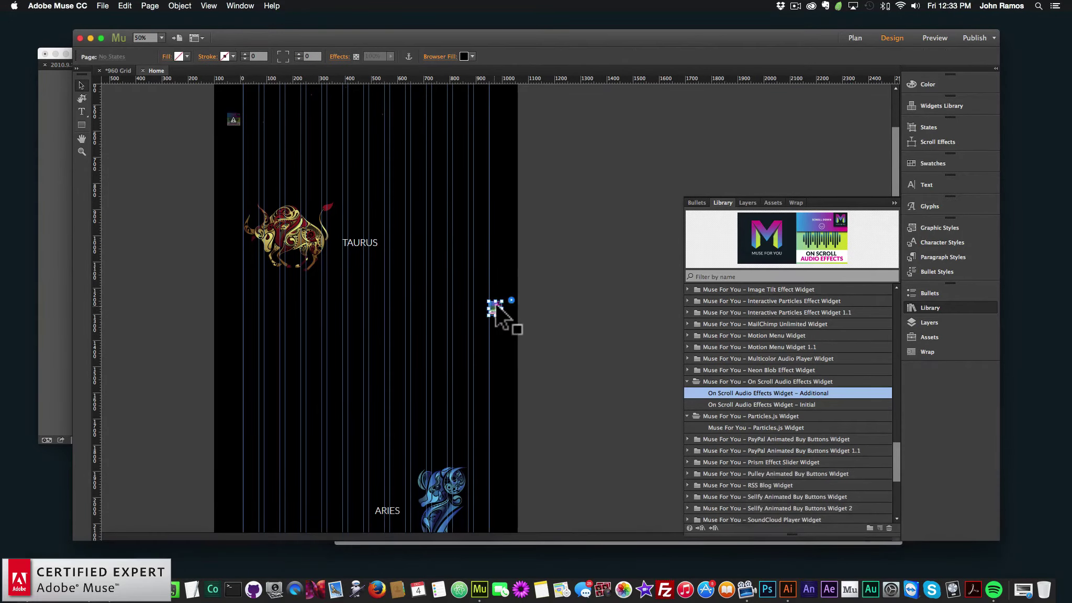
{"action": "left_click_drag", "start_coordinate": [492, 307], "coordinate": [495, 304]}
- Assign muse-for-you-audio-_Starrynight_C_2.mp3 as the MP3 audio of the newly placed widget
{"action": "left_click", "coordinate": [512, 296]}
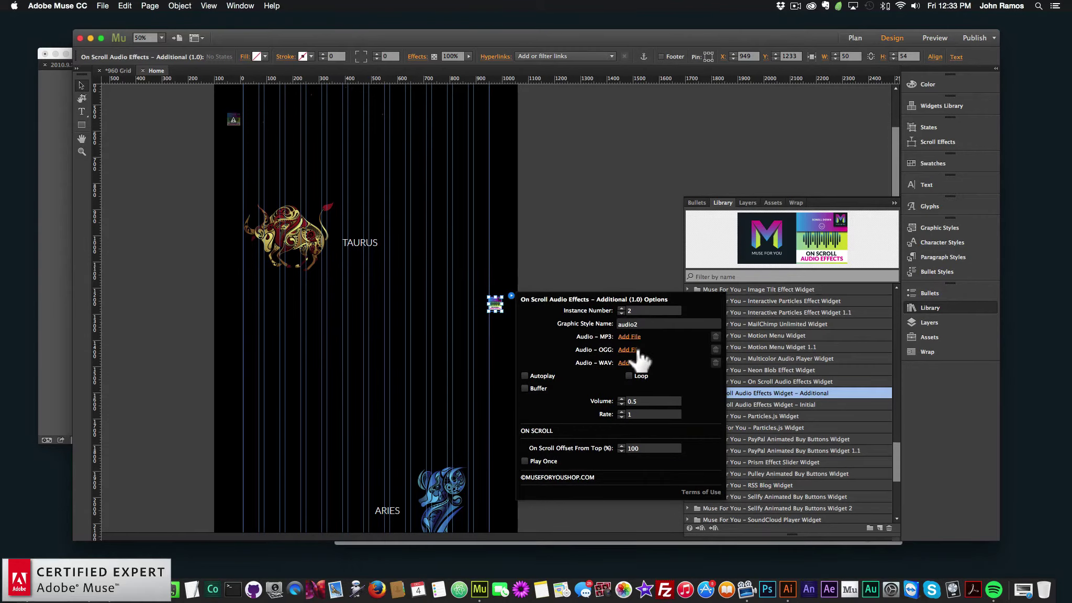
{"action": "left_click", "coordinate": [630, 337]}
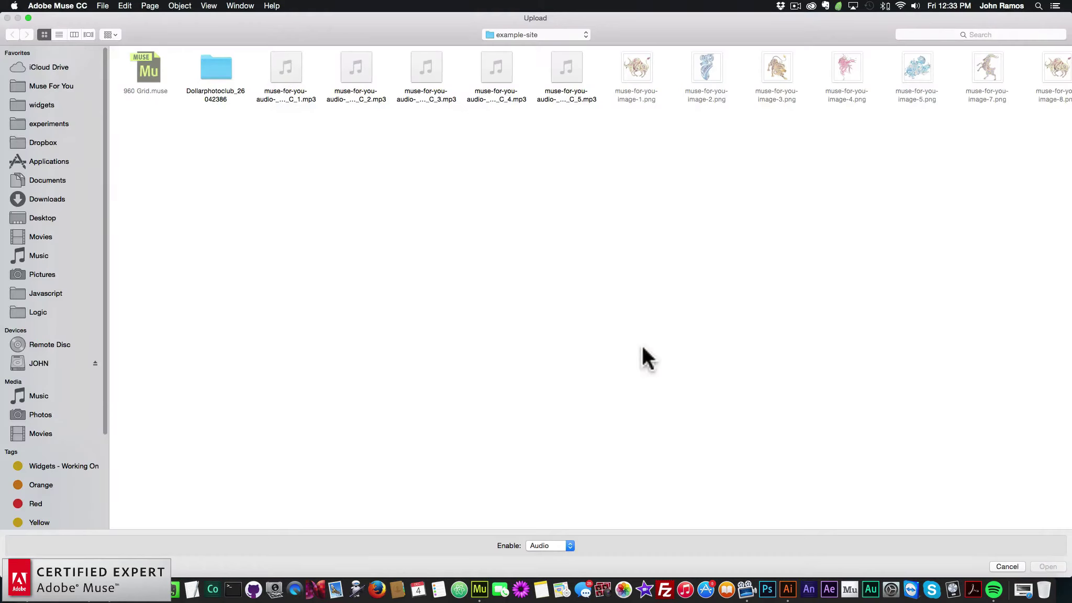
{"action": "double_click", "coordinate": [366, 81]}
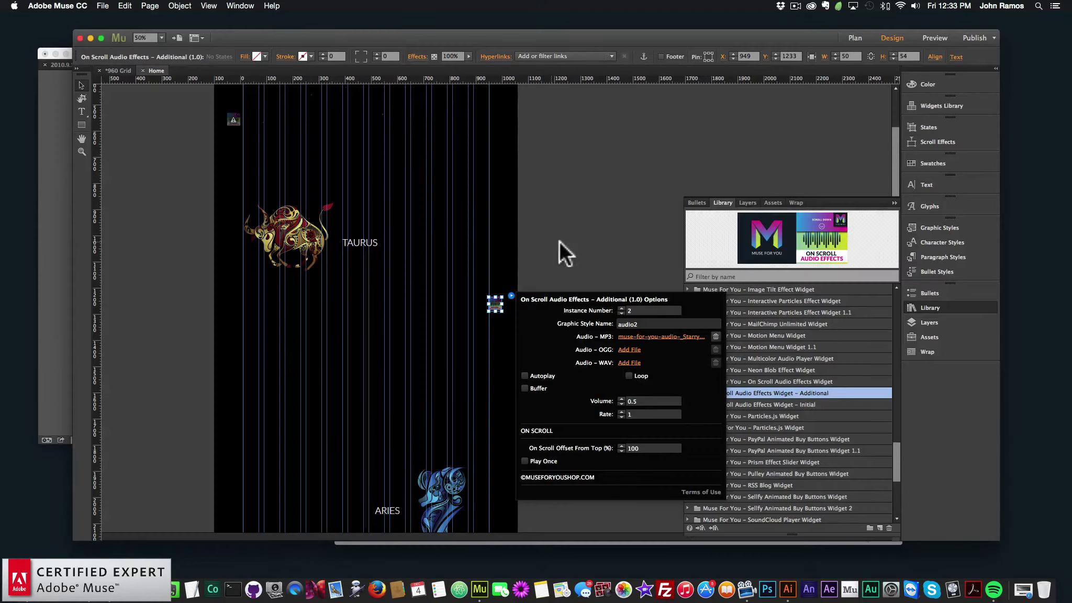
{"action": "left_click", "coordinate": [579, 240]}
- Create a new graphic style from the blue Aries image
{"action": "scroll", "coordinate": [578, 243], "scroll_direction": "down", "scroll_amount": 5}
{"action": "left_click", "coordinate": [466, 282]}
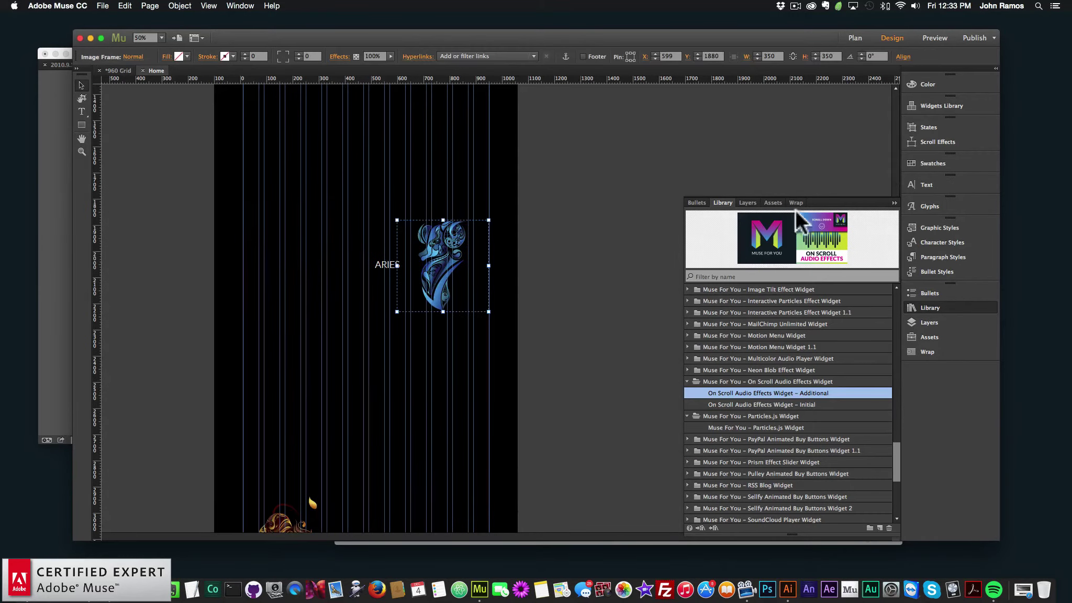
{"action": "left_click", "coordinate": [937, 227]}
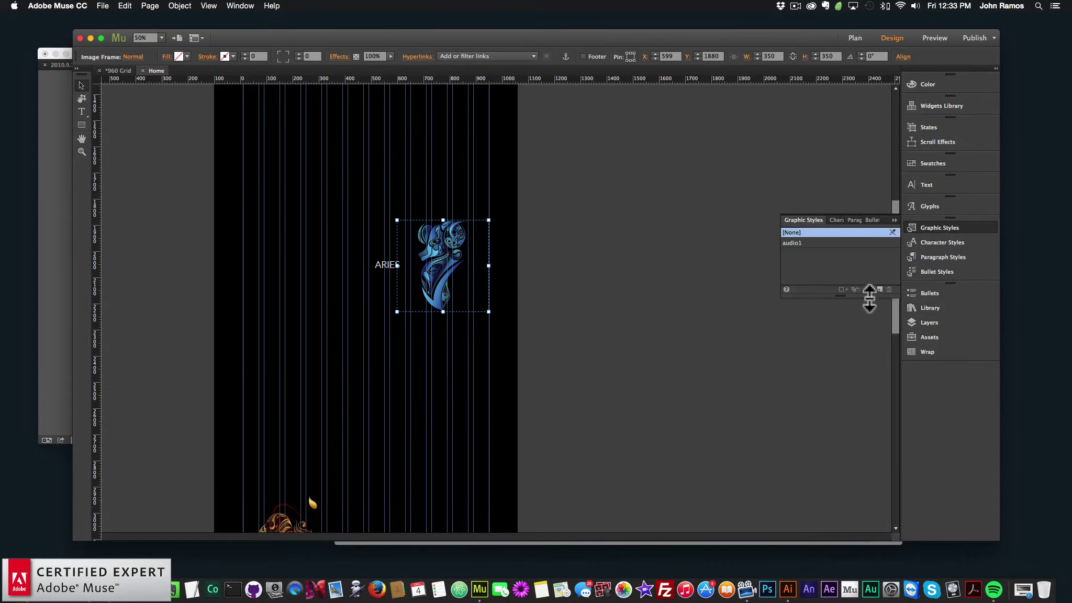
{"action": "left_click", "coordinate": [880, 289]}
{"action": "double_click", "coordinate": [804, 252]}
{"action": "type", "text": "audio1"}
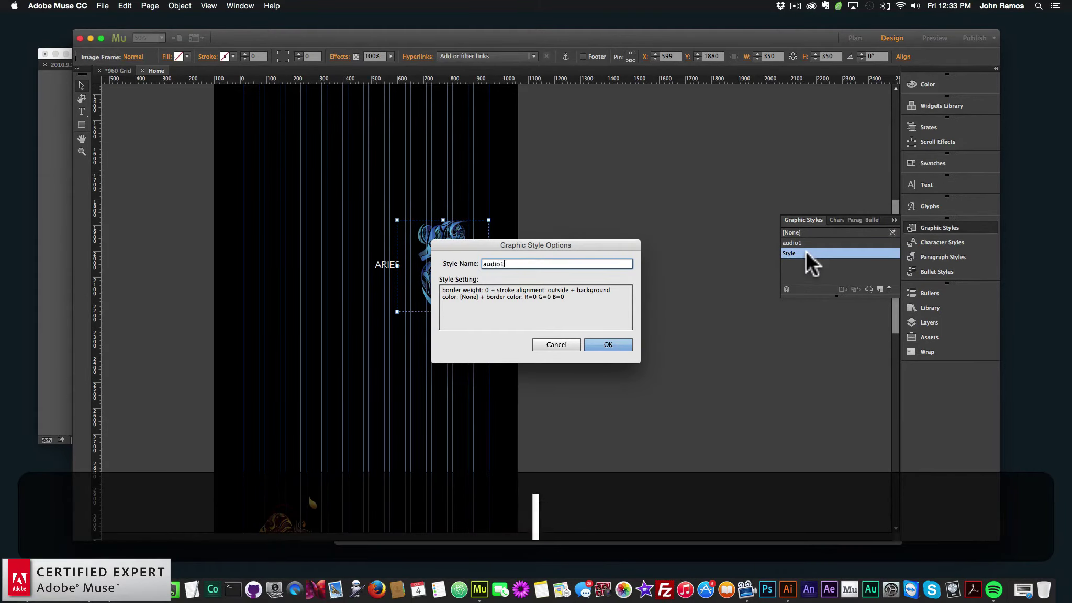
{"action": "key", "text": "Return"}
{"action": "left_click", "coordinate": [609, 305]}
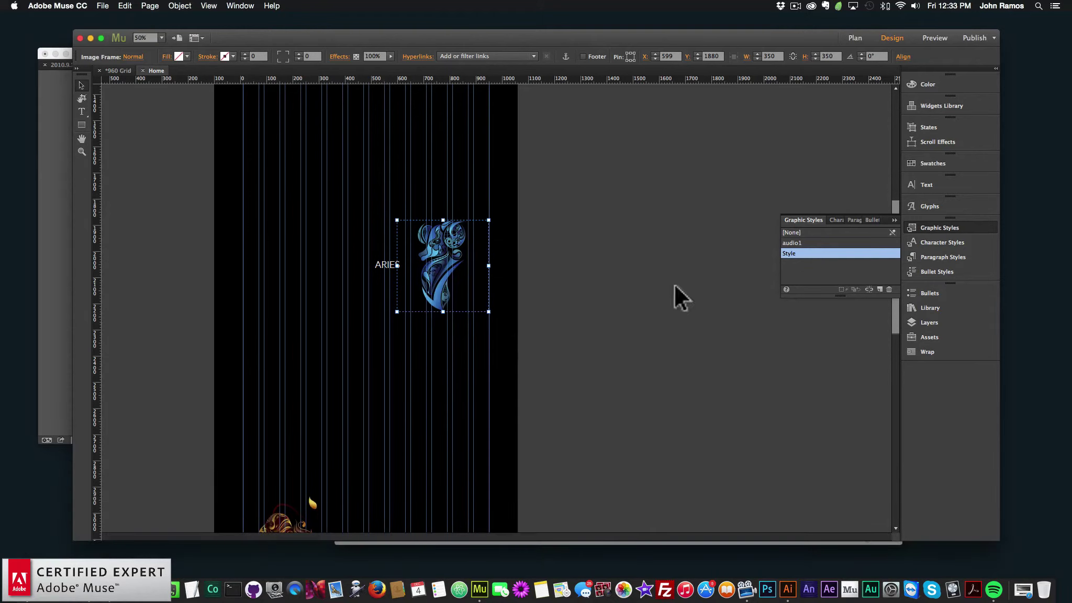
- Rename the Aries image's new graphic style as audio2
{"action": "double_click", "coordinate": [801, 253]}
{"action": "type", "text": "audio2"}
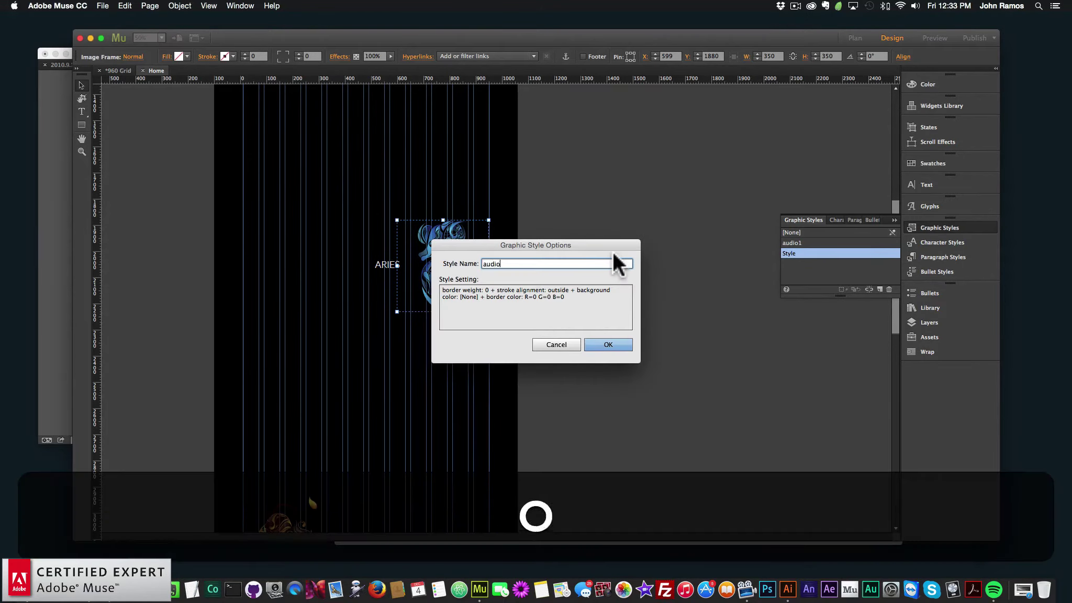
{"action": "key", "text": "Return"}
- Paste three copies of the additional audio widget and stack them below the original at Y 1307, 1381 and 1455
{"action": "scroll", "coordinate": [566, 220], "scroll_direction": "up", "scroll_amount": 5}
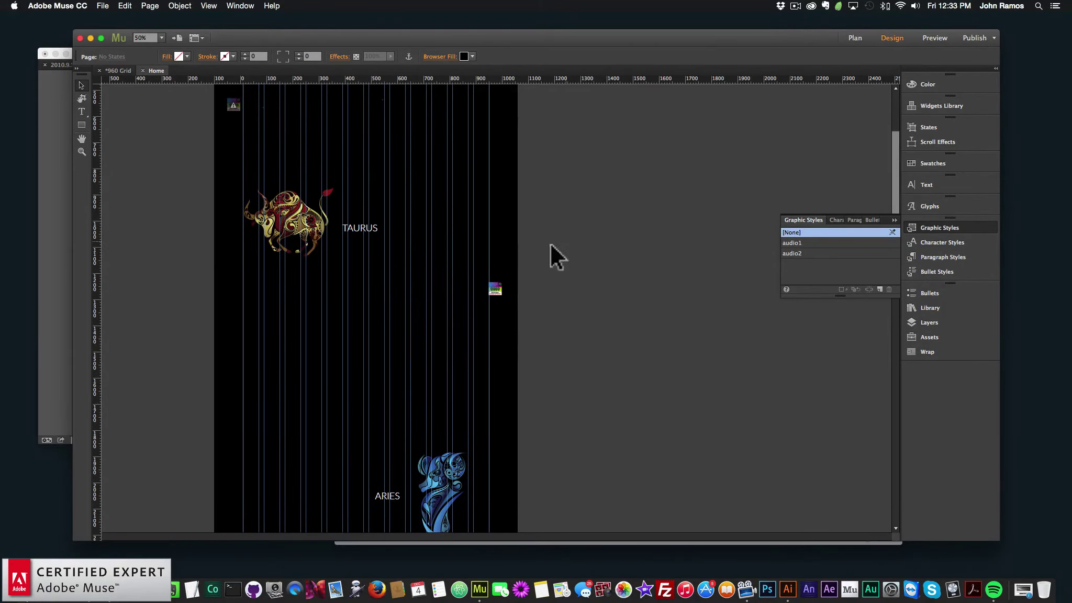
{"action": "left_click", "coordinate": [494, 289]}
{"action": "key", "text": "cmd+v"}
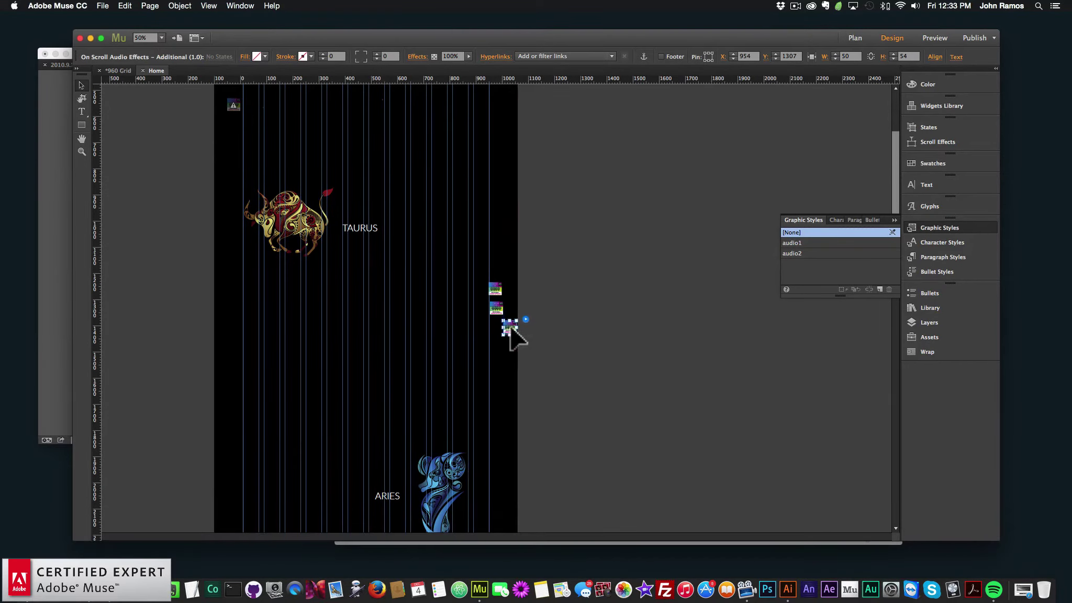
{"action": "left_click_drag", "start_coordinate": [511, 329], "coordinate": [497, 308]}
{"action": "key", "text": "cmd+v"}
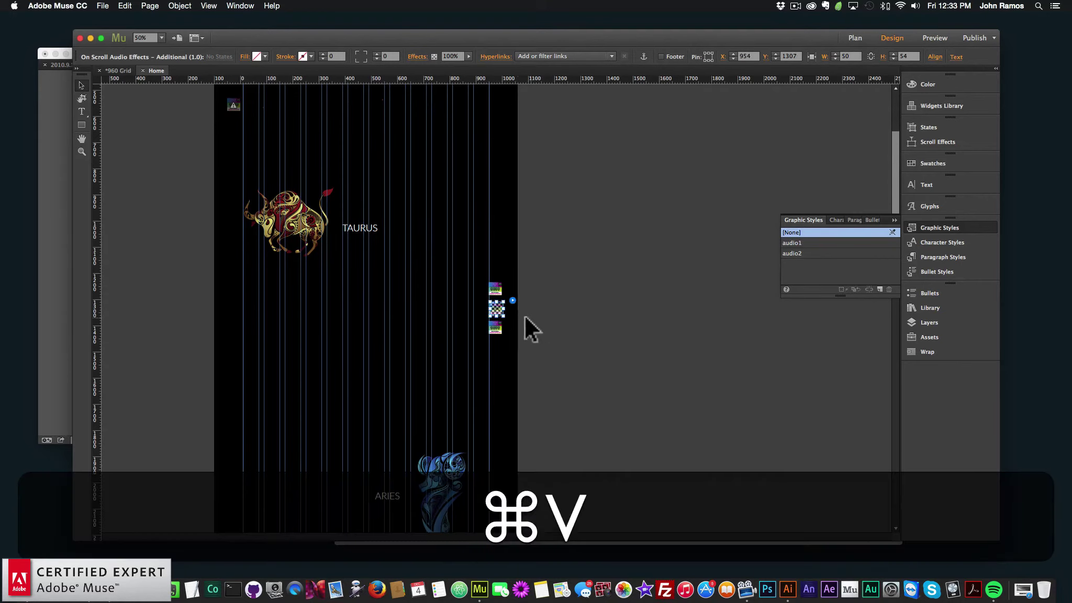
{"action": "left_click_drag", "start_coordinate": [498, 308], "coordinate": [502, 352]}
- Give the second audio widget in the stack instance number 3, graphic style name audio3 and the MP3 file ending in C_3
{"action": "left_click", "coordinate": [496, 309]}
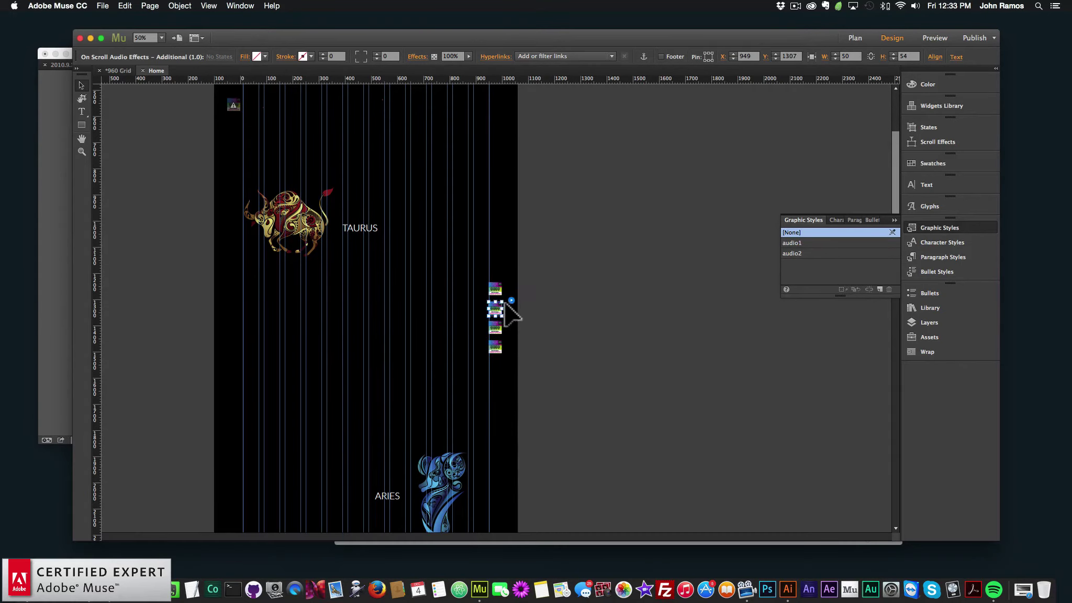
{"action": "left_click", "coordinate": [511, 300]}
{"action": "double_click", "coordinate": [628, 314]}
{"action": "type", "text": "3"}
{"action": "left_click", "coordinate": [642, 329]}
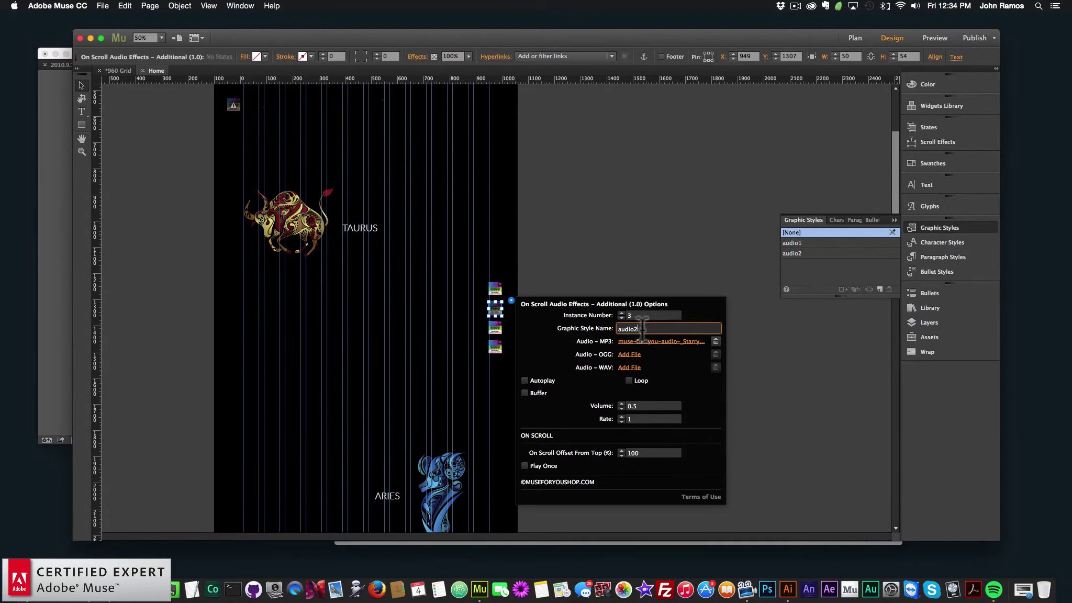
{"action": "key", "text": "BackSpace"}
{"action": "type", "text": "3"}
{"action": "key", "text": "Return"}
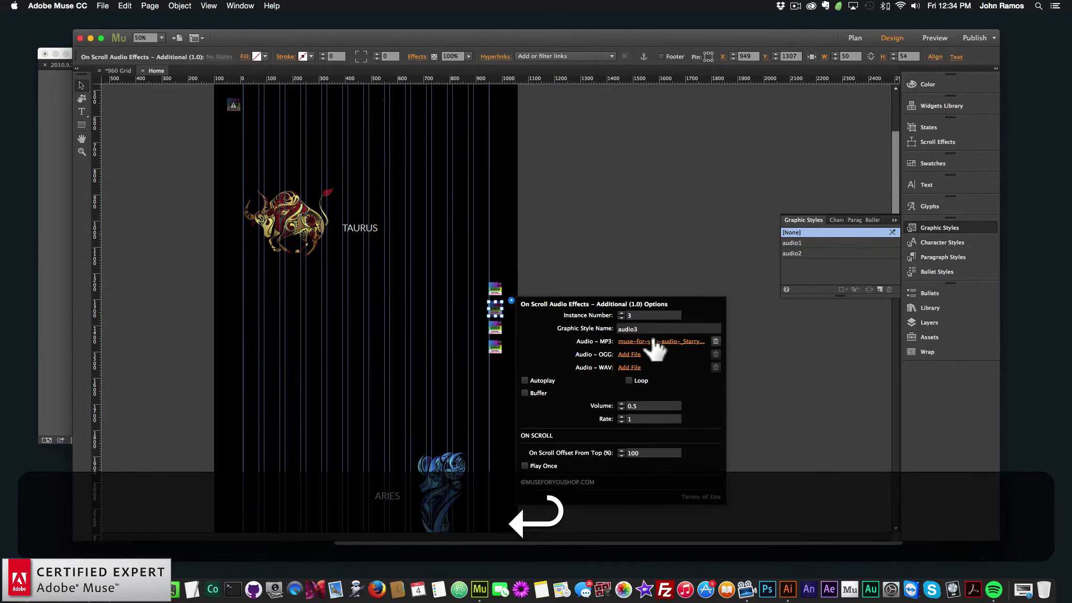
{"action": "left_click", "coordinate": [653, 341]}
{"action": "double_click", "coordinate": [434, 73]}
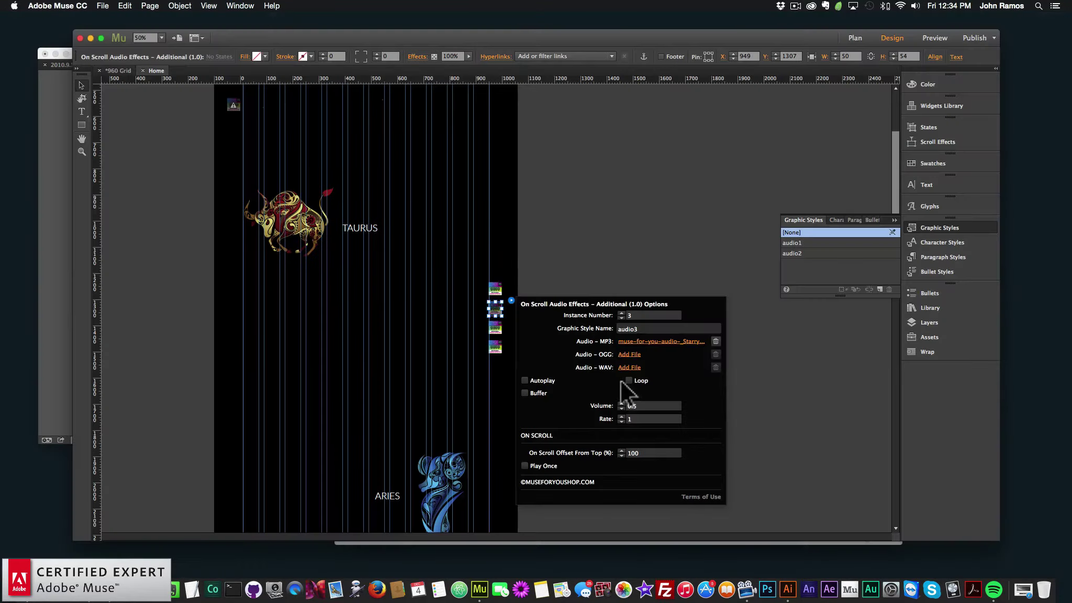
- Give the third audio widget in the stack instance number 4, graphic style name audio4 and the MP3 file ending in C_4
{"action": "left_click", "coordinate": [496, 329]}
{"action": "left_click", "coordinate": [510, 319]}
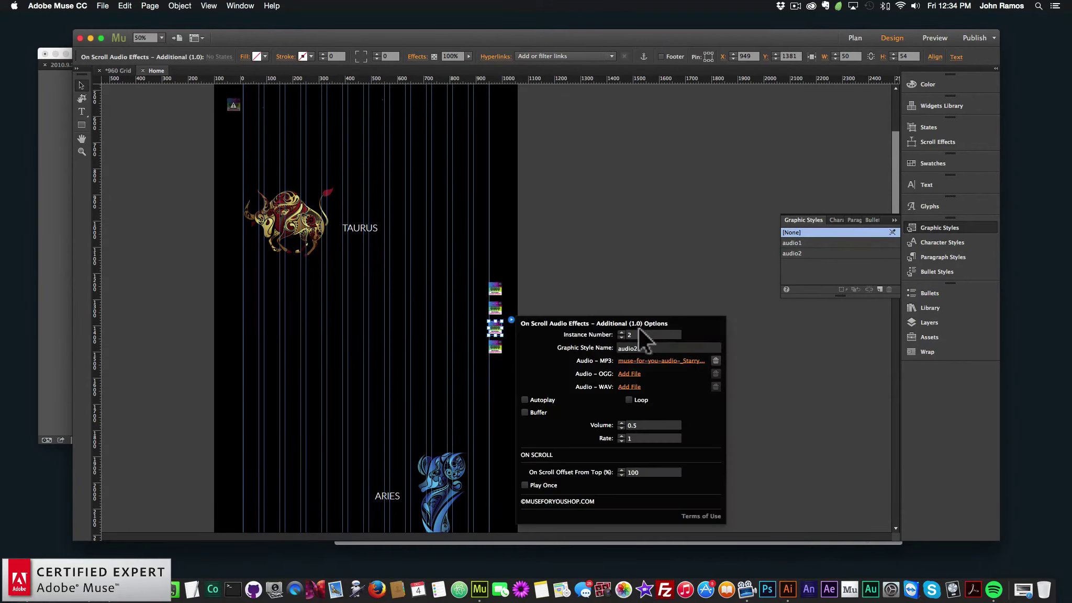
{"action": "type", "text": "4"}
{"action": "key", "text": "Tab"}
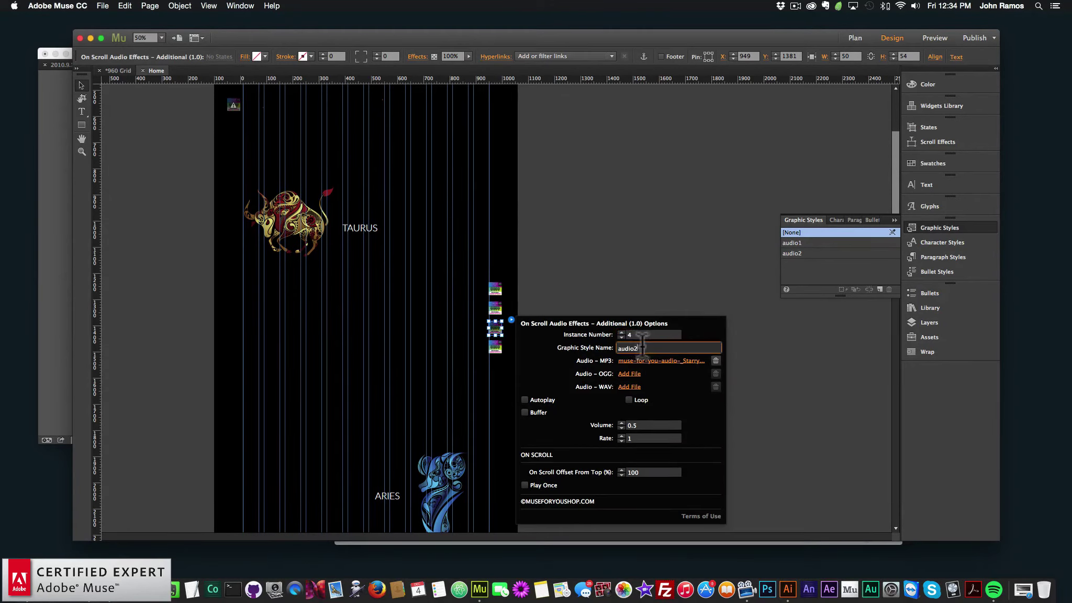
{"action": "type", "text": "audio4"}
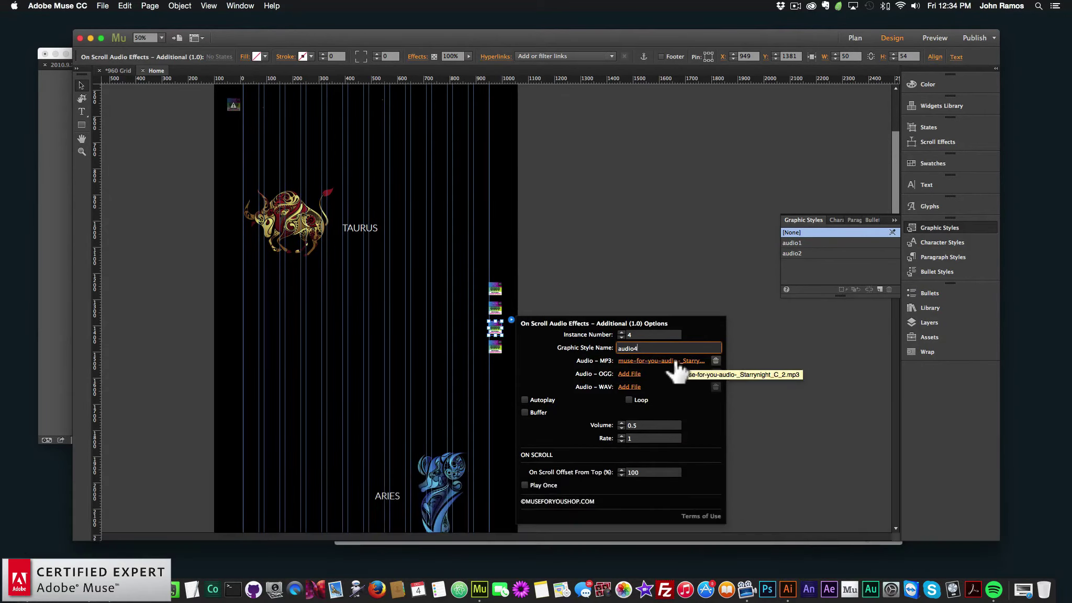
{"action": "left_click", "coordinate": [664, 361]}
{"action": "left_click", "coordinate": [512, 76]}
{"action": "double_click", "coordinate": [511, 74]}
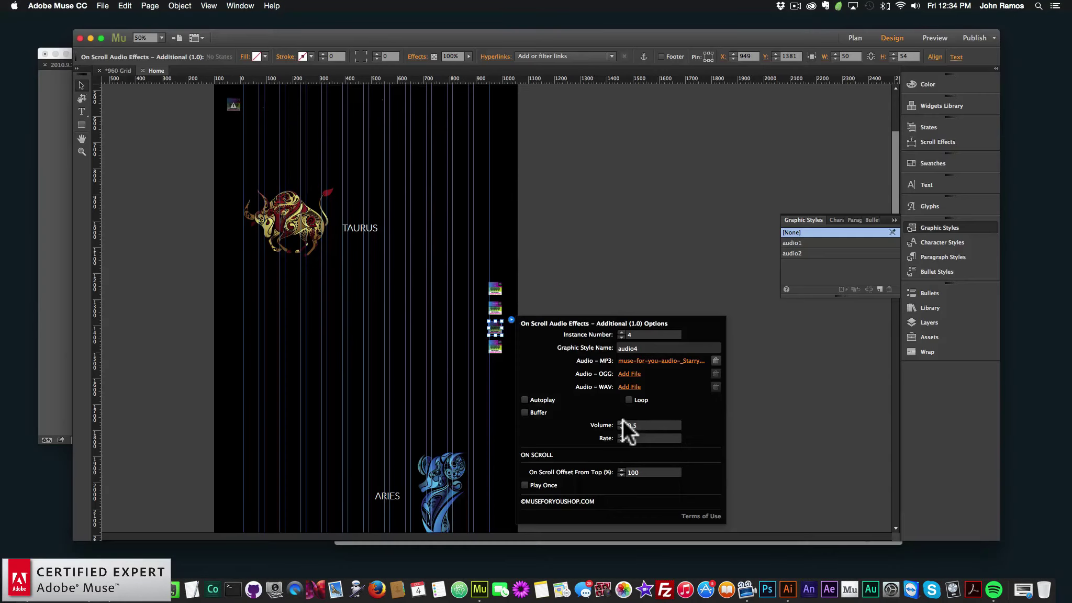
{"action": "left_click", "coordinate": [596, 299]}
- Set the fourth audio widget in the stack to instance number 5 and graphic style name audio5
{"action": "left_click", "coordinate": [497, 347]}
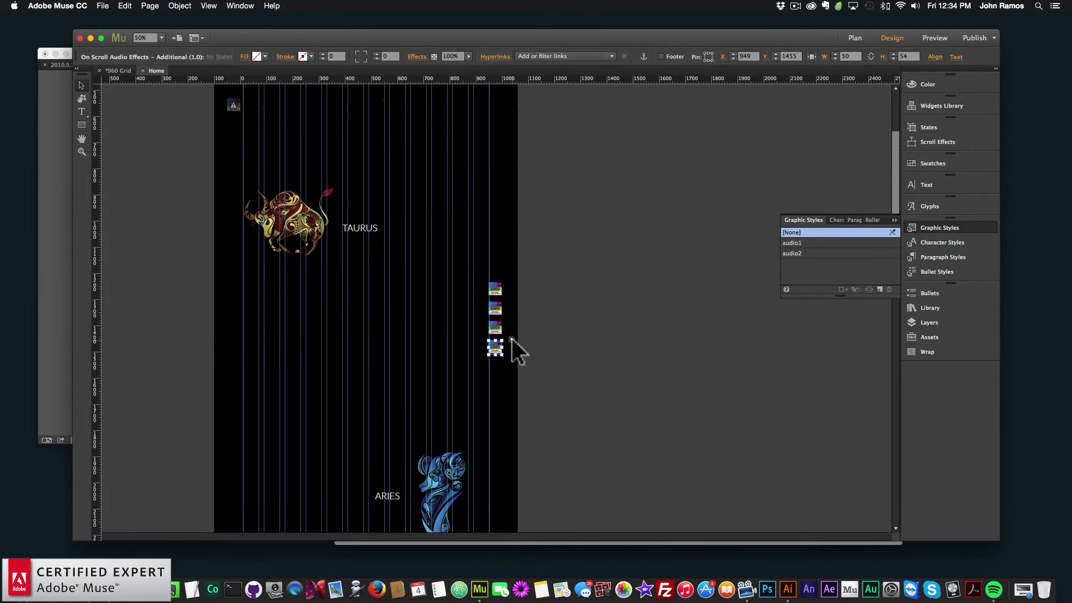
{"action": "left_click", "coordinate": [511, 339]}
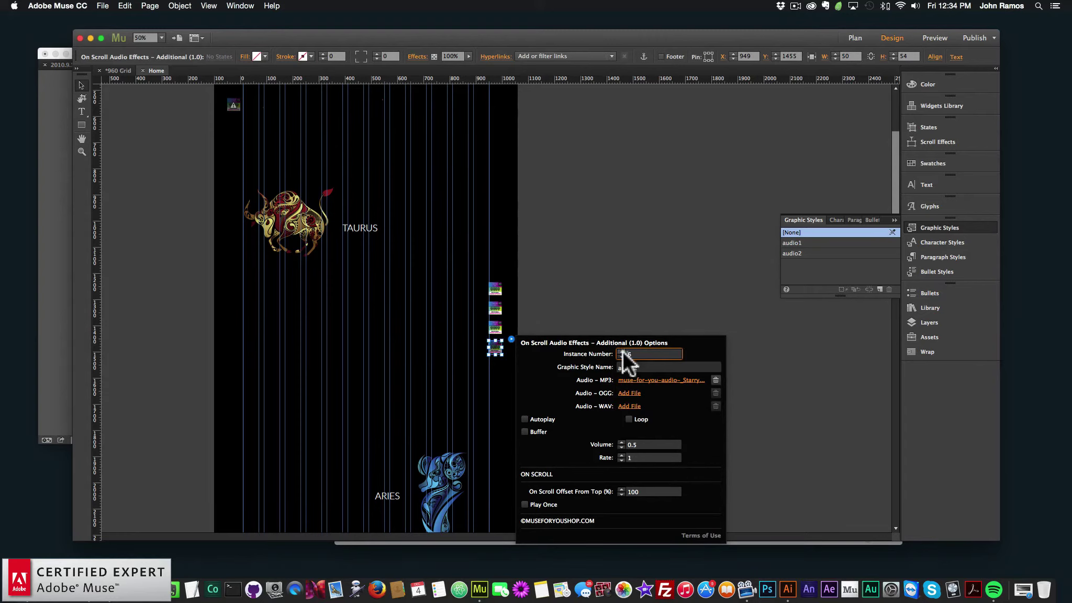
{"action": "left_click", "coordinate": [645, 367]}
{"action": "type", "text": "5"}
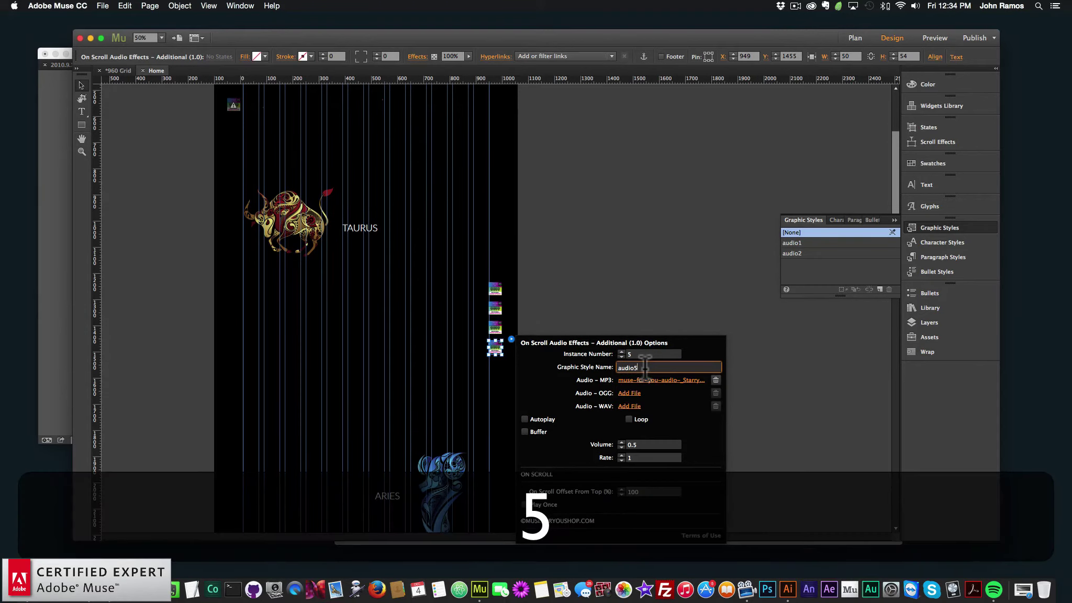
{"action": "key", "text": "Return"}
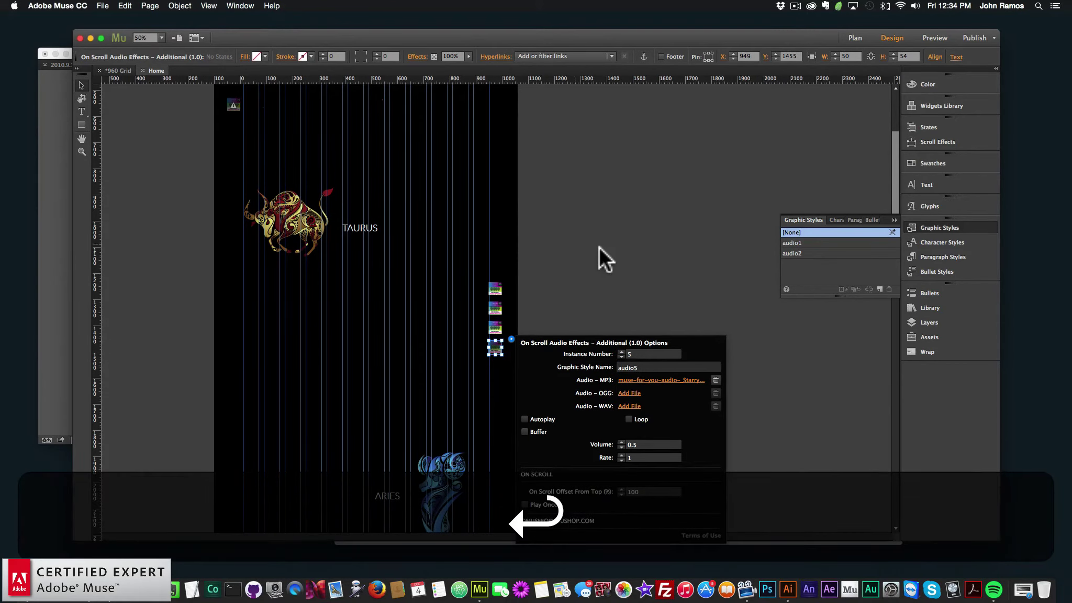
{"action": "left_click", "coordinate": [596, 265]}
- Assign the MP3 file ending in C_5 to the fourth audio widget in the stack
{"action": "left_click", "coordinate": [497, 347]}
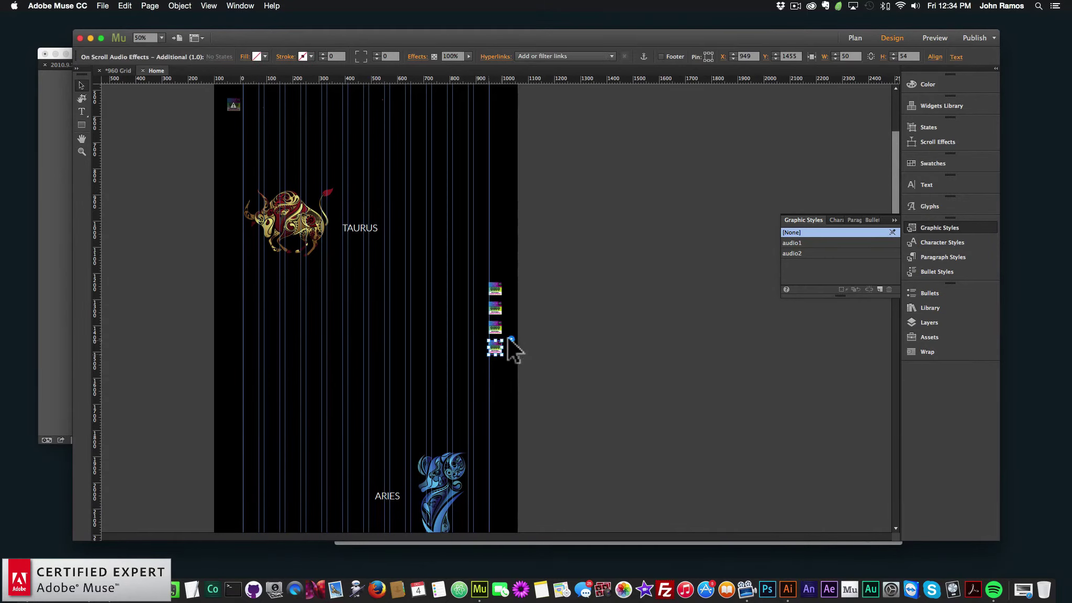
{"action": "left_click", "coordinate": [511, 339]}
{"action": "left_click", "coordinate": [646, 381]}
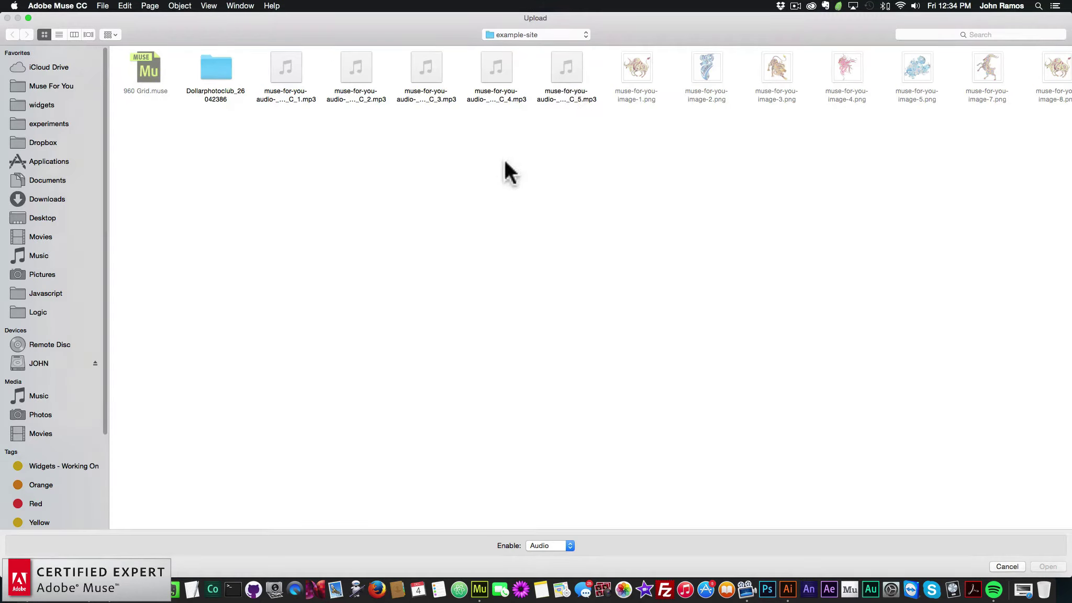
{"action": "double_click", "coordinate": [571, 81]}
- Check the third stacked audio widget's options and the graphic style applied to the Aries image
{"action": "left_click", "coordinate": [503, 327]}
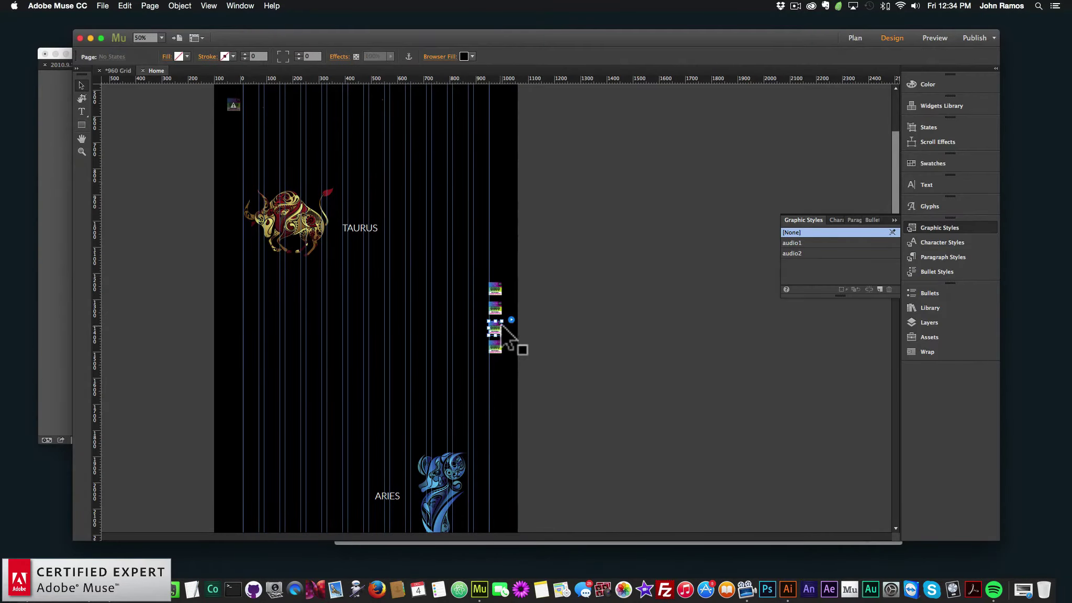
{"action": "left_click", "coordinate": [511, 319]}
{"action": "left_click", "coordinate": [550, 289]}
{"action": "scroll", "coordinate": [548, 309], "scroll_direction": "down", "scroll_amount": 5}
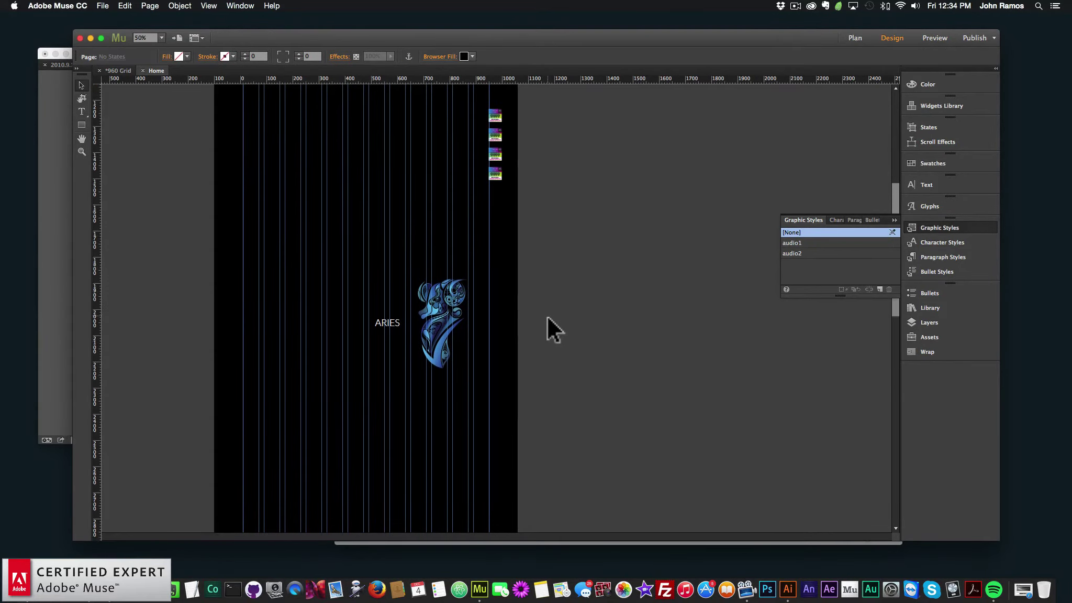
{"action": "left_click", "coordinate": [455, 276]}
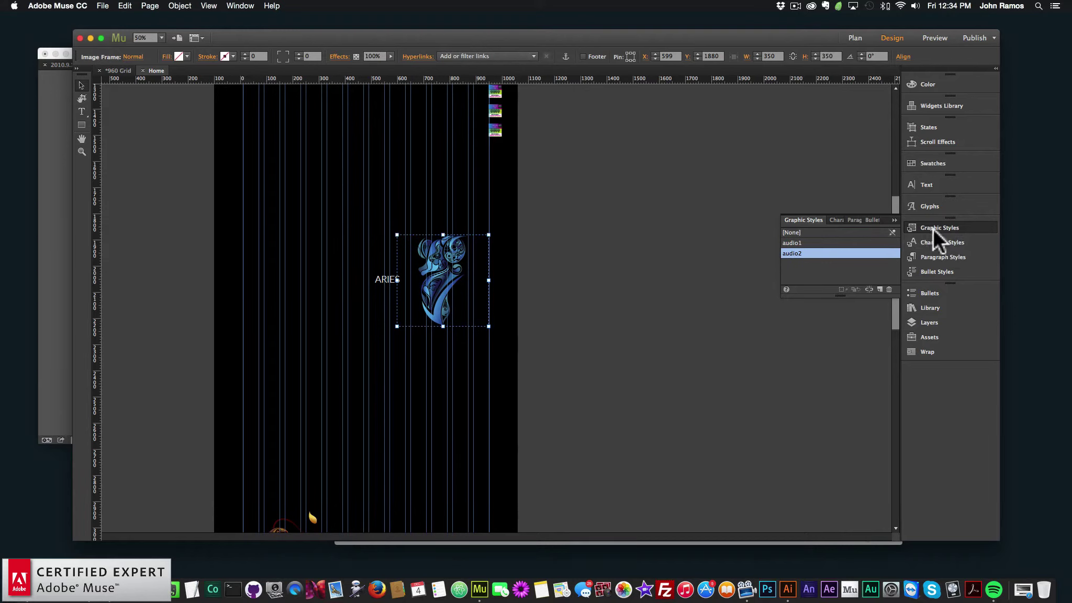
- Create a graphic style named audio3 from the Leo image
{"action": "scroll", "coordinate": [518, 293], "scroll_direction": "down", "scroll_amount": 8}
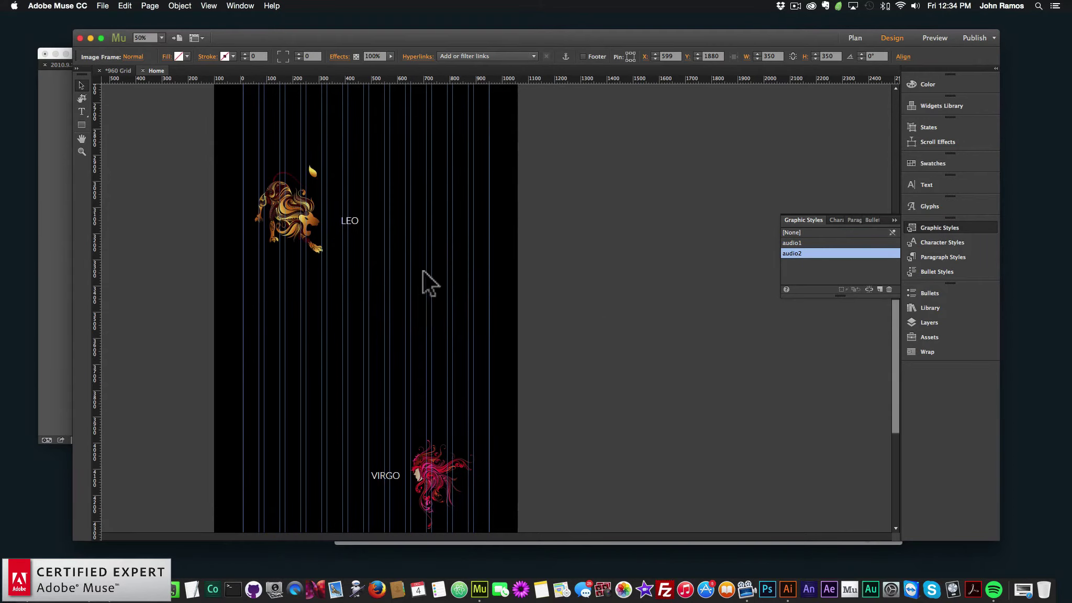
{"action": "left_click", "coordinate": [289, 209]}
{"action": "double_click", "coordinate": [812, 263]}
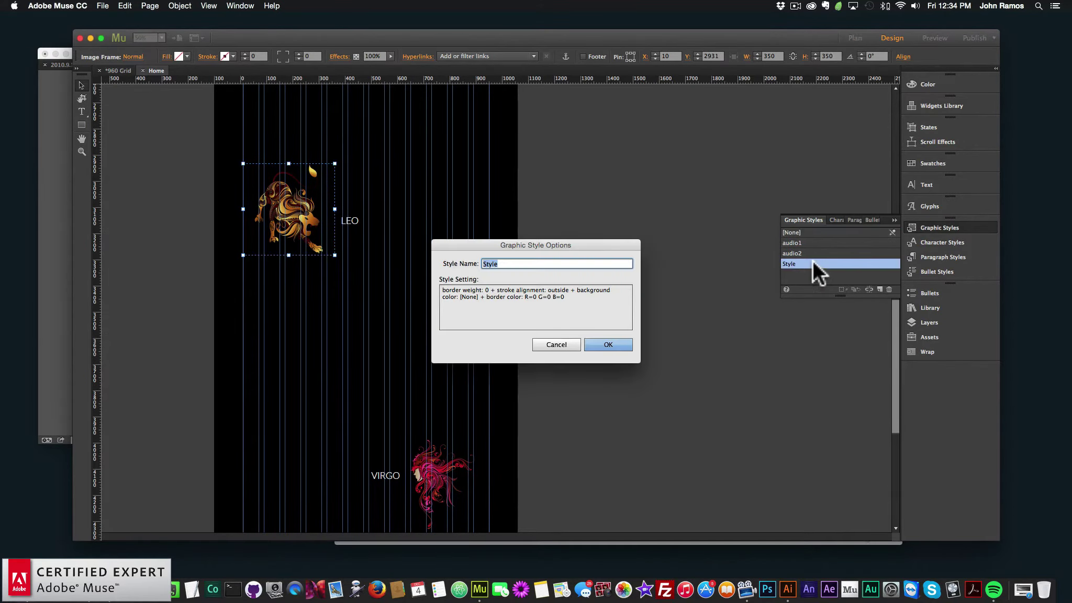
{"action": "type", "text": "audio3"}
{"action": "key", "text": "Return"}
- Create a graphic style named audio4 from the Virgo image
{"action": "scroll", "coordinate": [414, 387], "scroll_direction": "down", "scroll_amount": 4}
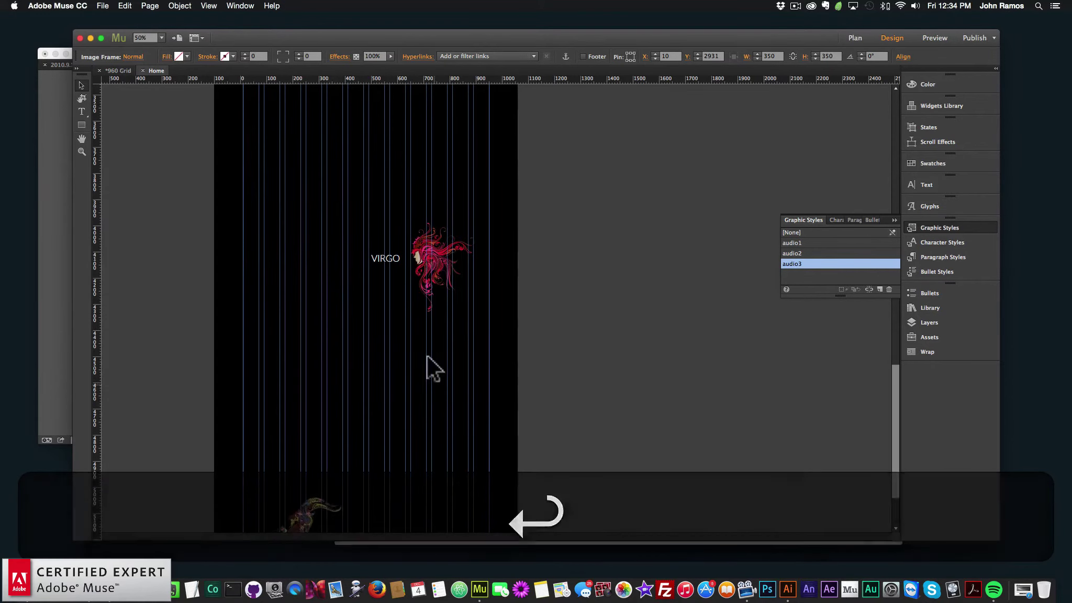
{"action": "left_click", "coordinate": [443, 267]}
{"action": "double_click", "coordinate": [803, 273]}
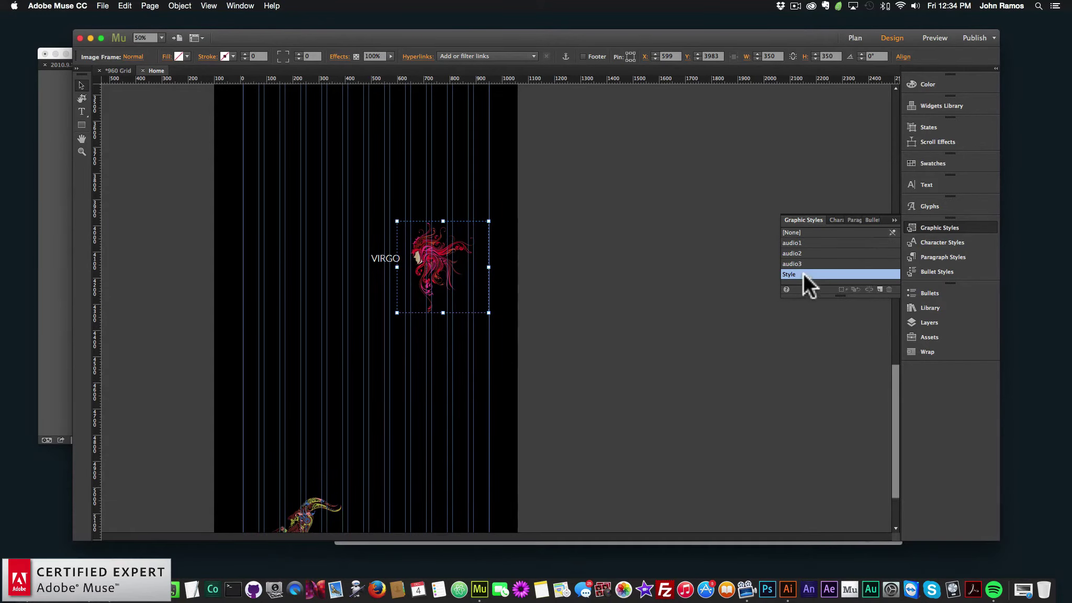
{"action": "type", "text": "audio4"}
{"action": "key", "text": "Return"}
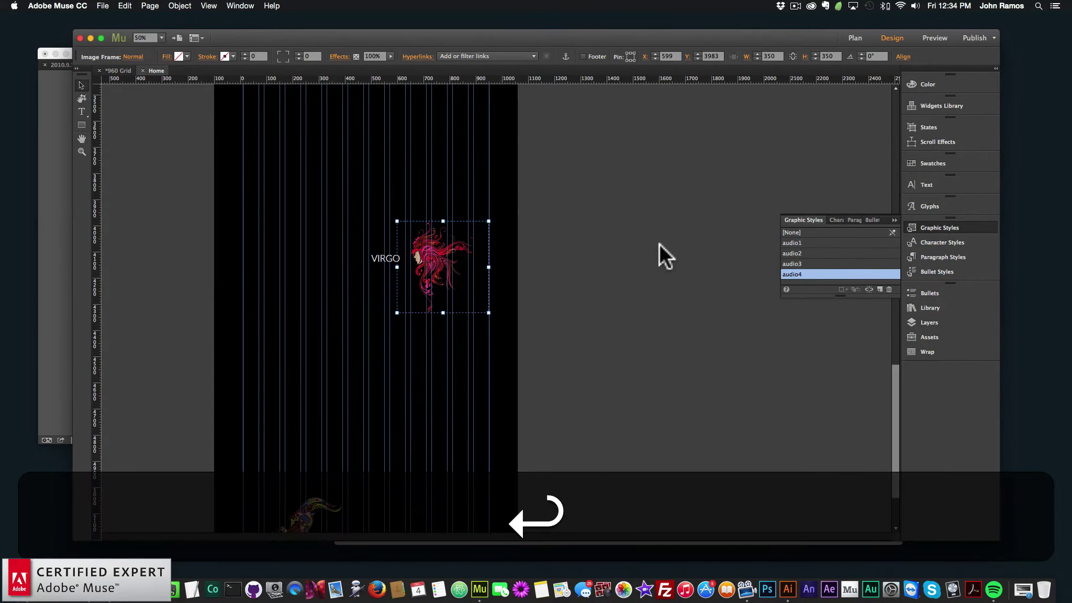
- Create a graphic style named audio5 from the Capricorn image and deselect it
{"action": "scroll", "coordinate": [649, 293], "scroll_direction": "down", "scroll_amount": 3}
{"action": "left_click", "coordinate": [309, 468]}
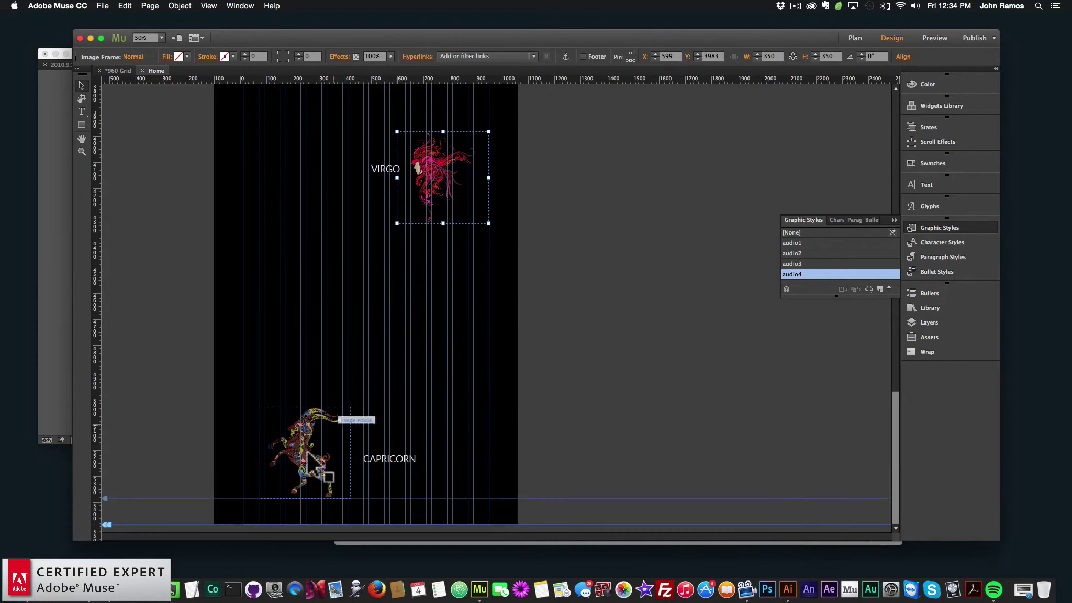
{"action": "left_click", "coordinate": [880, 288]}
{"action": "double_click", "coordinate": [794, 277]}
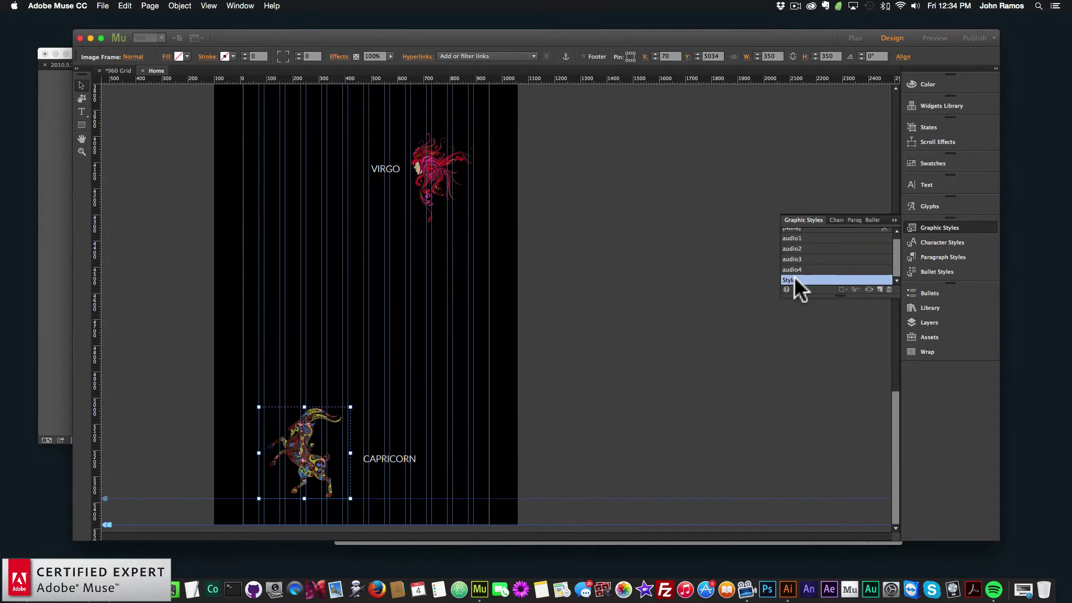
{"action": "type", "text": "audio5"}
{"action": "key", "text": "Return"}
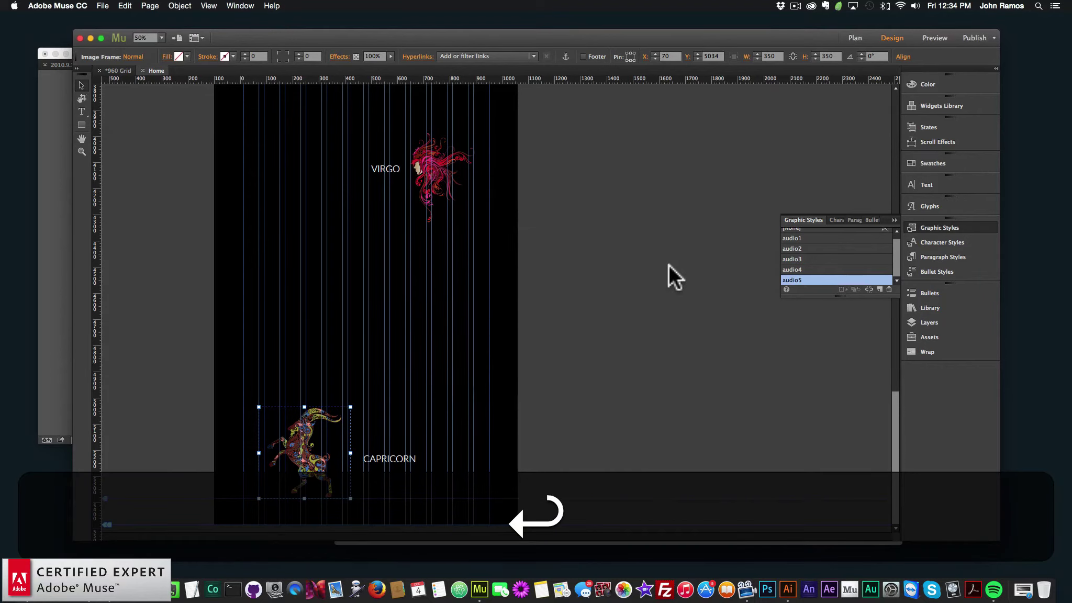
{"action": "left_click", "coordinate": [610, 317]}
{"action": "scroll", "coordinate": [610, 318], "scroll_direction": "up", "scroll_amount": 15}
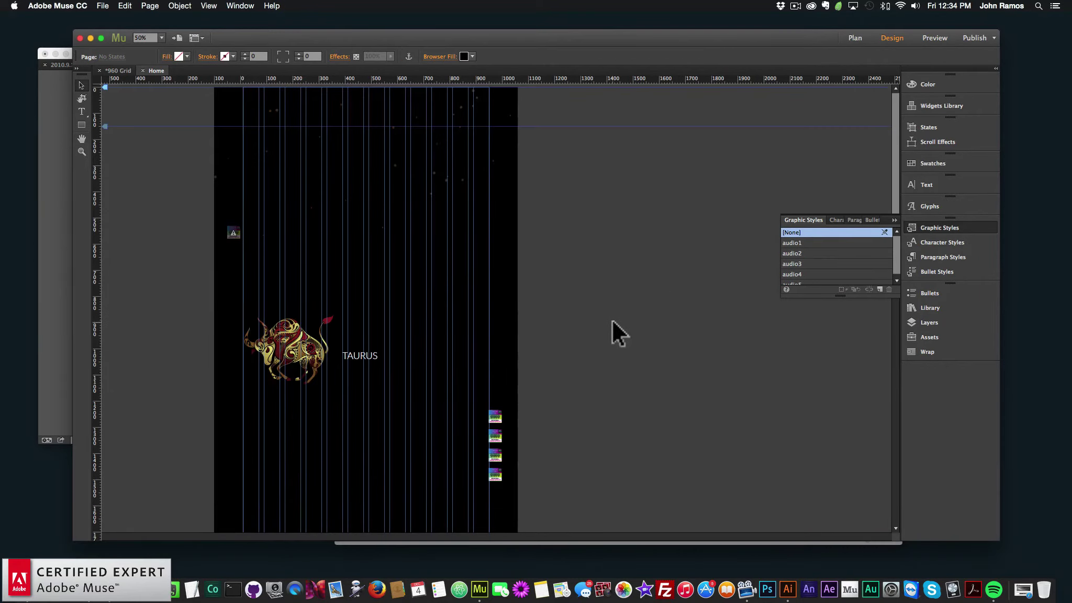
{"action": "left_click", "coordinate": [103, 6]}
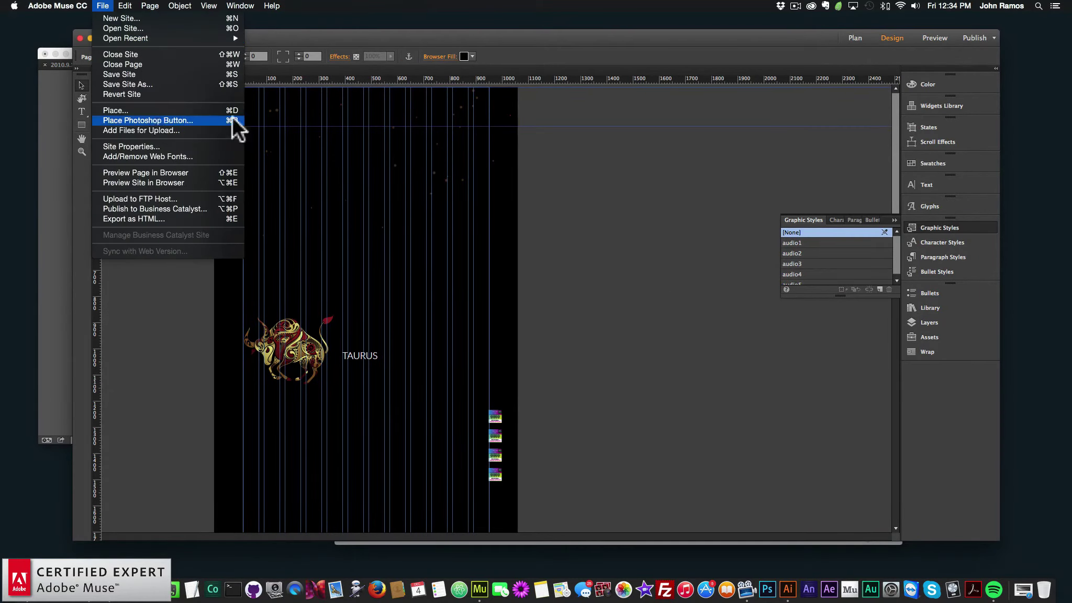
{"action": "left_click", "coordinate": [448, 183]}
{"action": "right_click", "coordinate": [439, 164]}
{"action": "mouse_move", "coordinate": [529, 232]}
{"action": "left_click", "coordinate": [493, 132]}
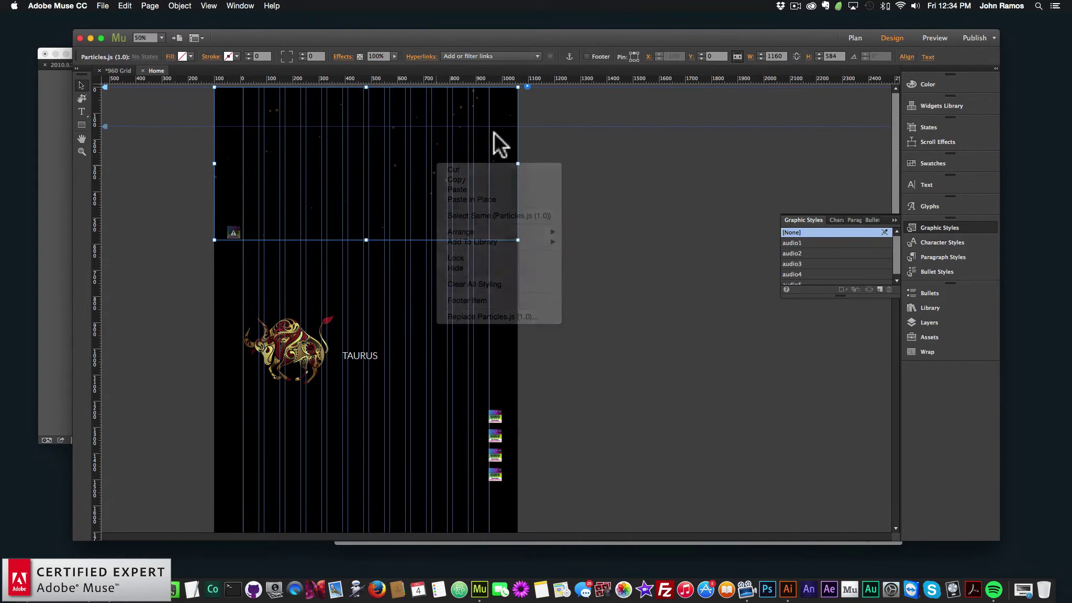
{"action": "left_click", "coordinate": [156, 205]}
- Preview the page in the browser, scroll through the zodiac images to test the audio, and return to Adobe Muse
{"action": "left_click", "coordinate": [103, 6]}
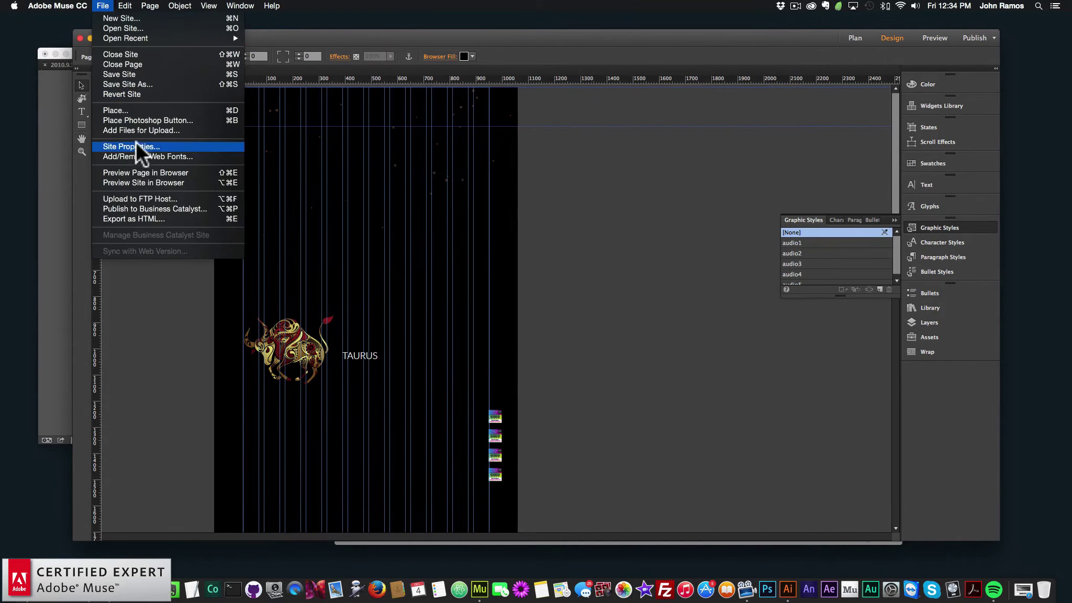
{"action": "left_click", "coordinate": [141, 172]}
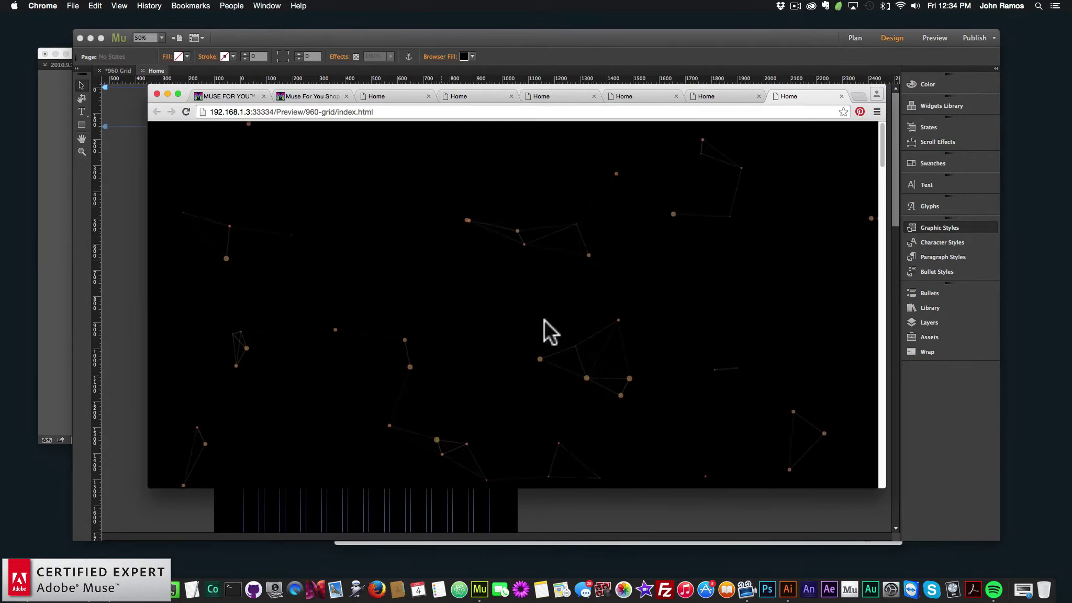
{"action": "scroll", "coordinate": [460, 308], "scroll_direction": "down", "scroll_amount": 3}
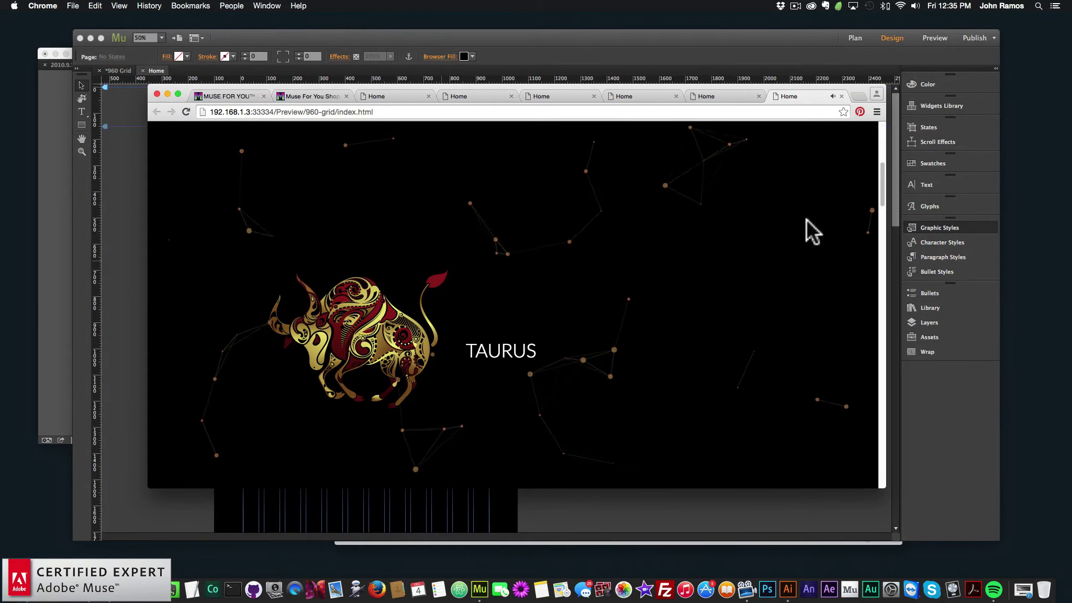
{"action": "left_click_drag", "start_coordinate": [882, 180], "coordinate": [864, 121]}
{"action": "left_click", "coordinate": [107, 190]}
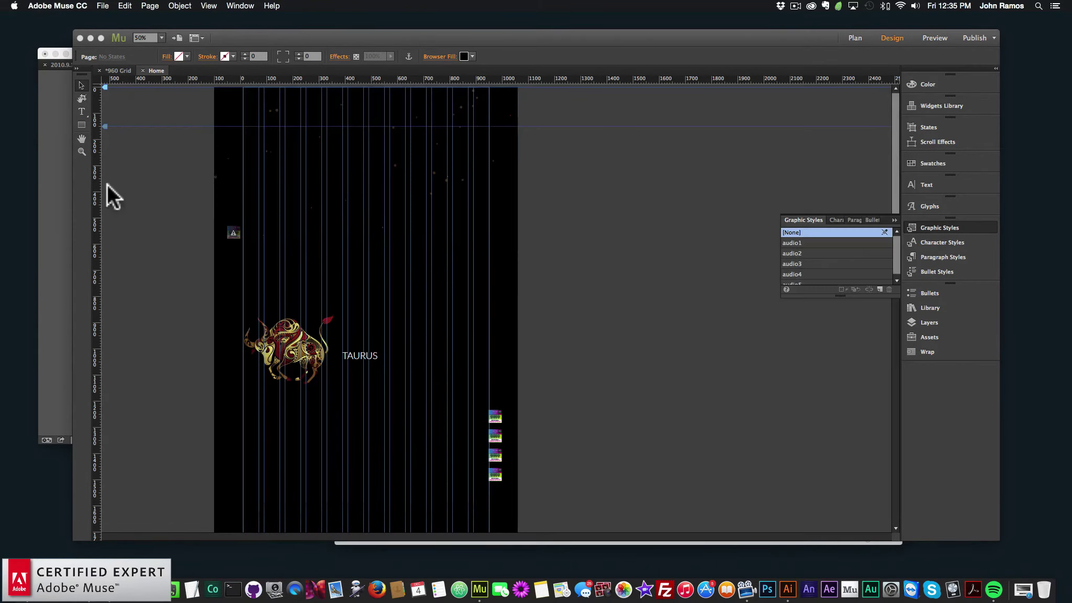
- Enable Play Once in the options of all four stacked additional audio widgets
{"action": "left_click", "coordinate": [498, 413]}
{"action": "left_click", "coordinate": [511, 408]}
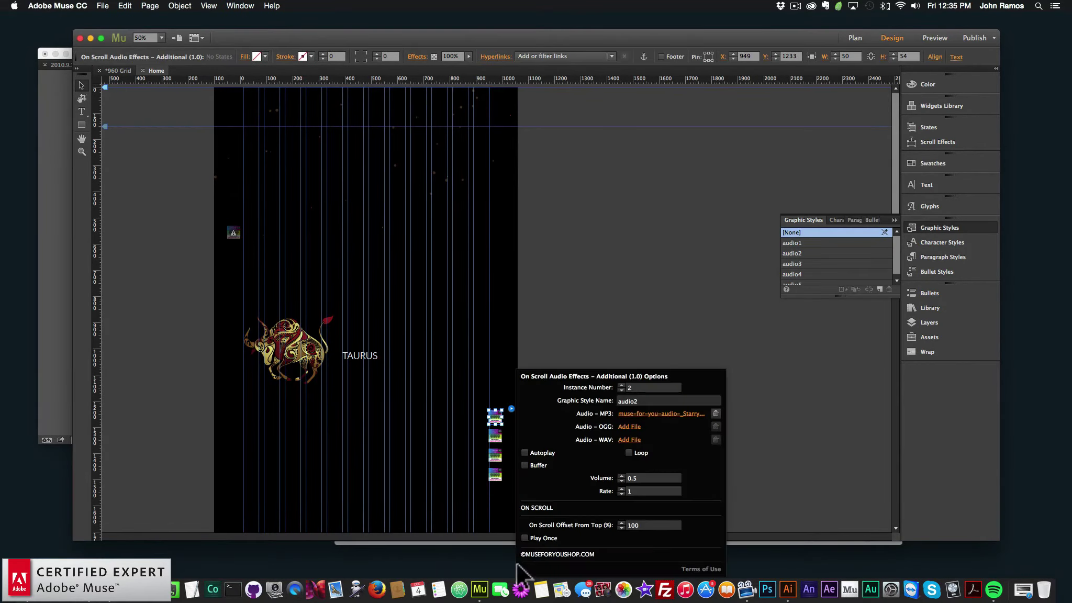
{"action": "left_click", "coordinate": [496, 436]}
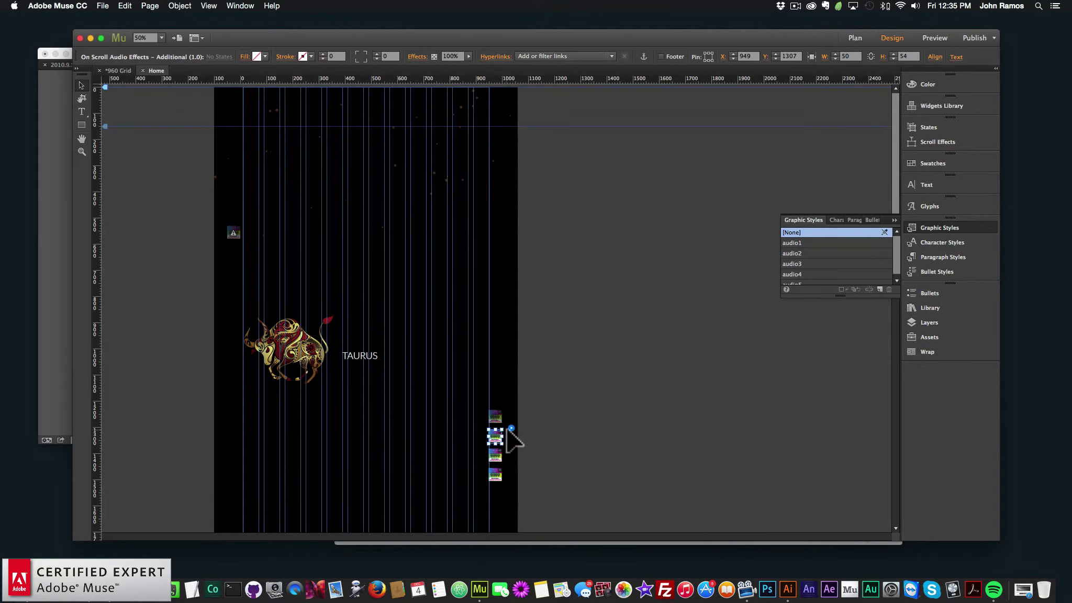
{"action": "left_click", "coordinate": [512, 428]}
{"action": "left_click", "coordinate": [494, 455]}
{"action": "left_click", "coordinate": [511, 448]}
{"action": "left_click", "coordinate": [494, 474]}
{"action": "left_click", "coordinate": [511, 467]}
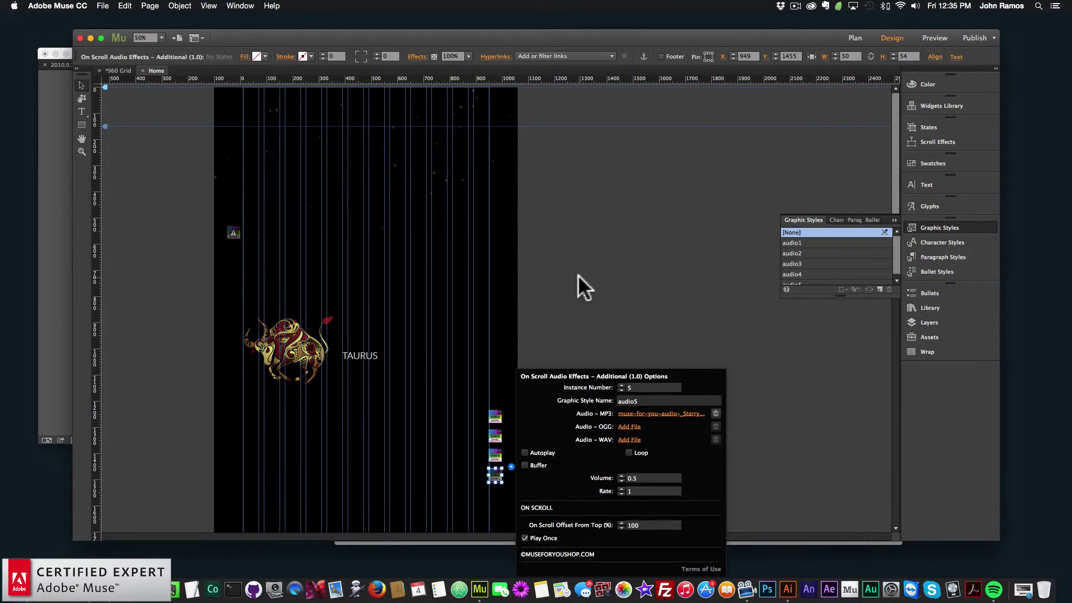
{"action": "left_click", "coordinate": [603, 330]}
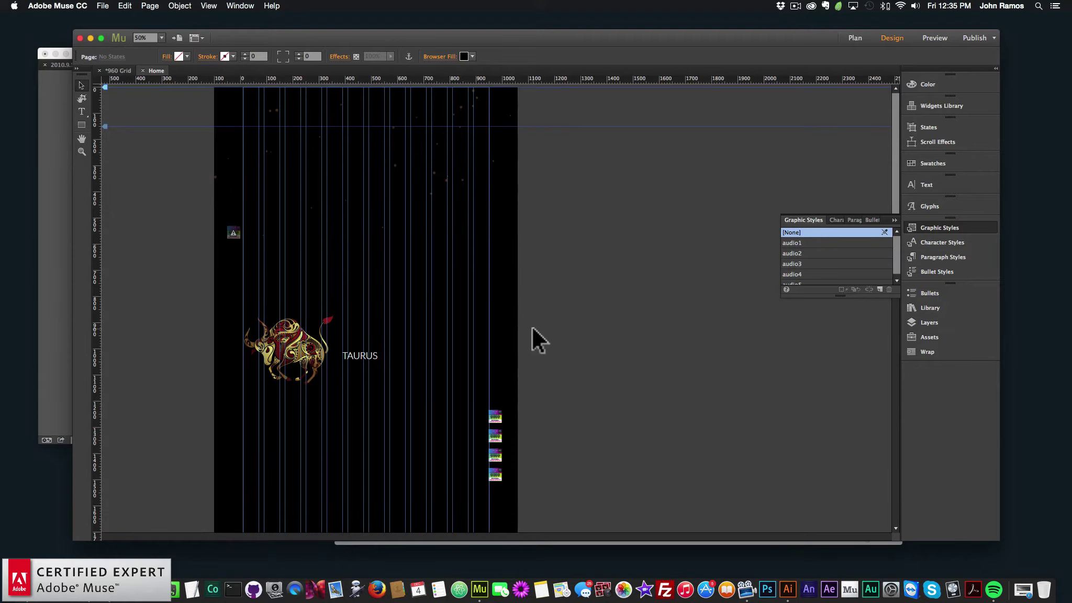
- Preview the page in the browser again to test the scroll audio with Play Once, and return to Adobe Muse
{"action": "key", "text": "XF86AudioLowerVolume"}
{"action": "left_click", "coordinate": [103, 6]}
{"action": "left_click", "coordinate": [139, 168]}
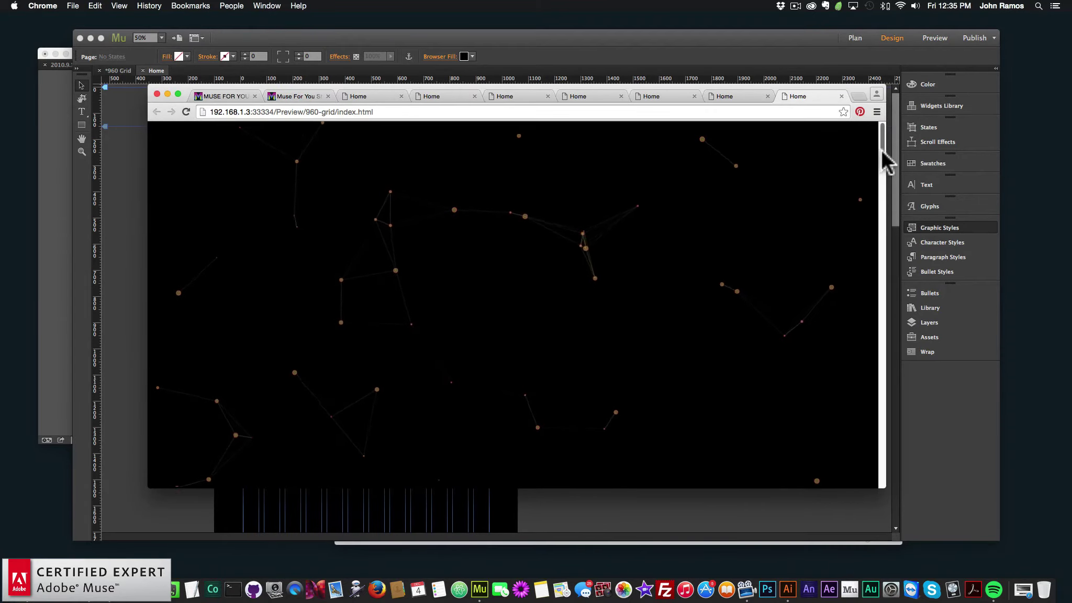
{"action": "mouse_move", "coordinate": [881, 149]}
{"action": "left_mouse_down"}
{"action": "mouse_move", "coordinate": [884, 481]}
{"action": "mouse_move", "coordinate": [884, 131]}
{"action": "left_mouse_up"}
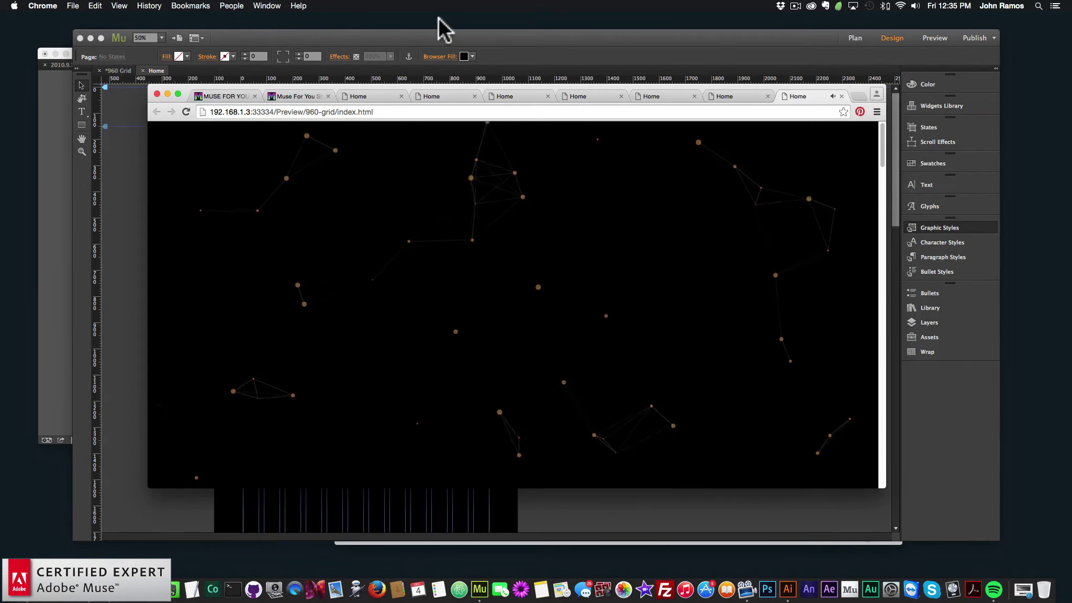
{"action": "left_click", "coordinate": [439, 35]}
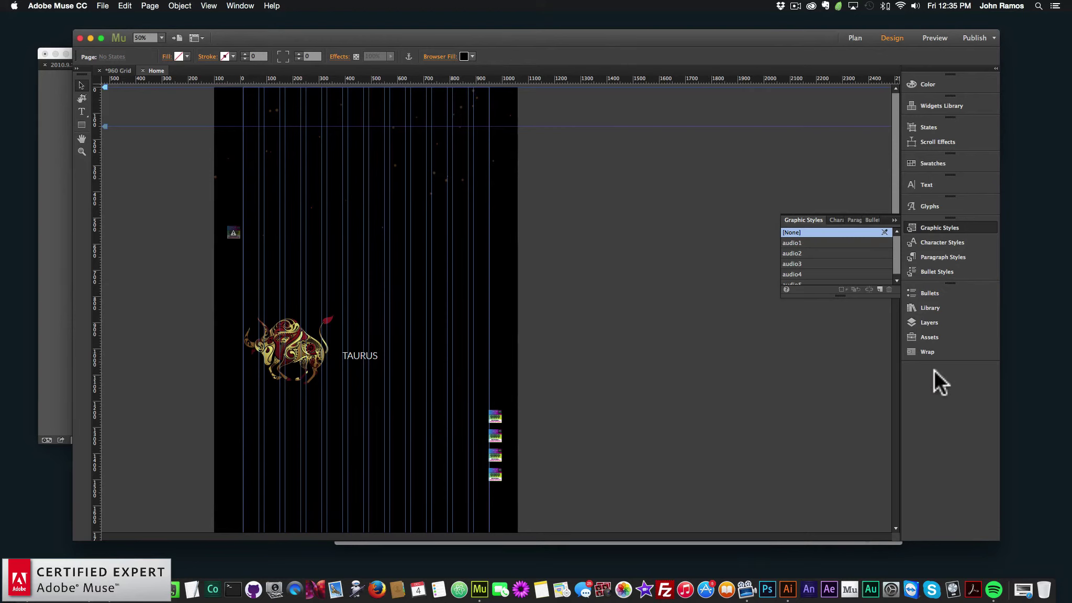
- Move the initial audio widget above the additional widget stack and place The Animator Widget – Initial above the Taurus image at X -40, Y 697
{"action": "left_click", "coordinate": [931, 307]}
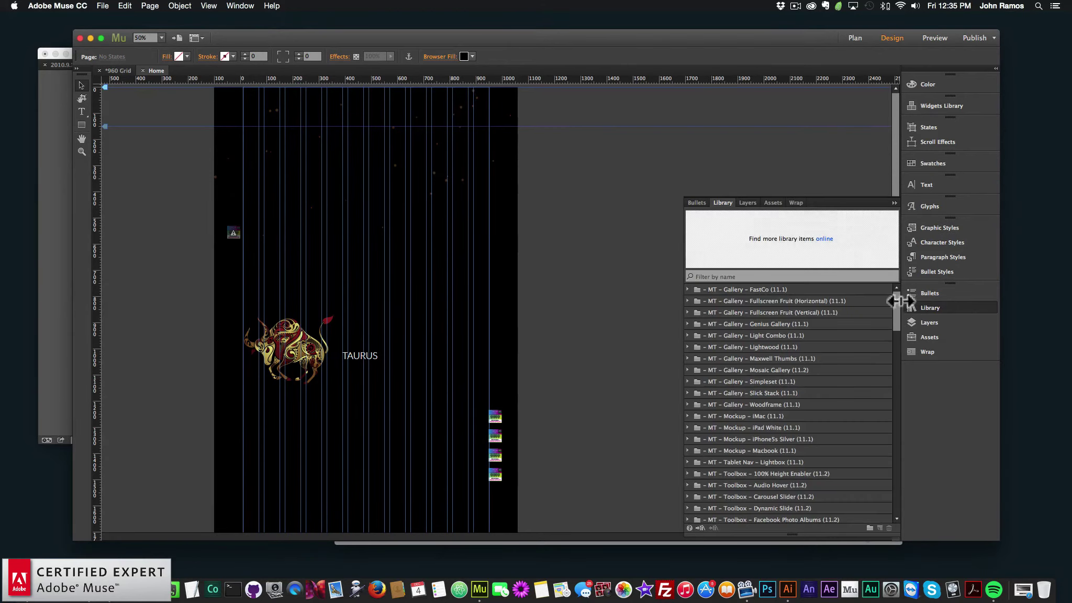
{"action": "left_click_drag", "start_coordinate": [896, 314], "coordinate": [891, 470]}
{"action": "left_click", "coordinate": [761, 452]}
{"action": "left_click", "coordinate": [687, 451]}
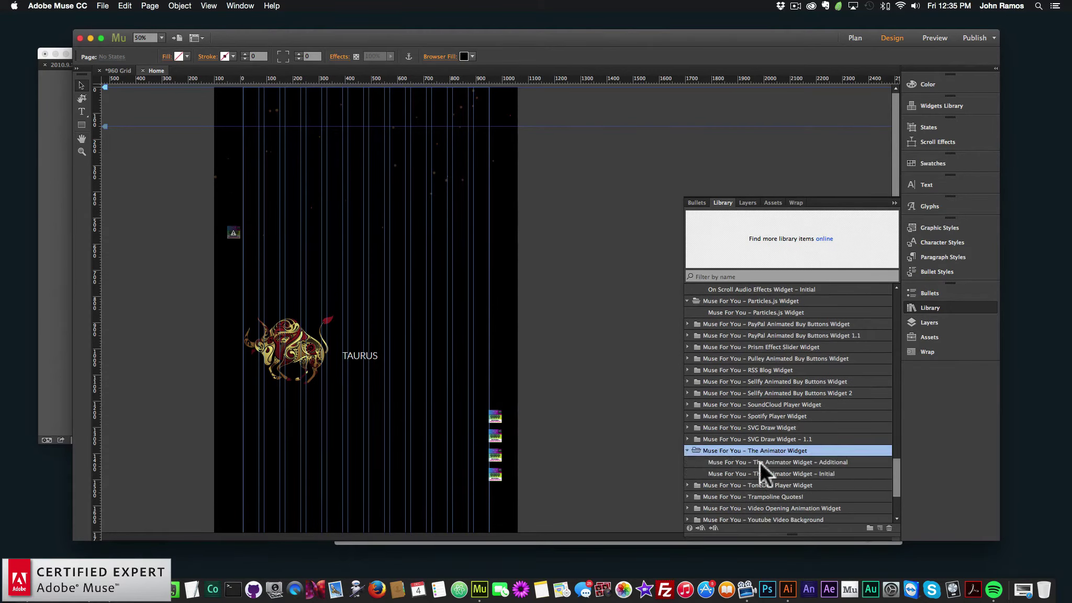
{"action": "left_click", "coordinate": [775, 474]}
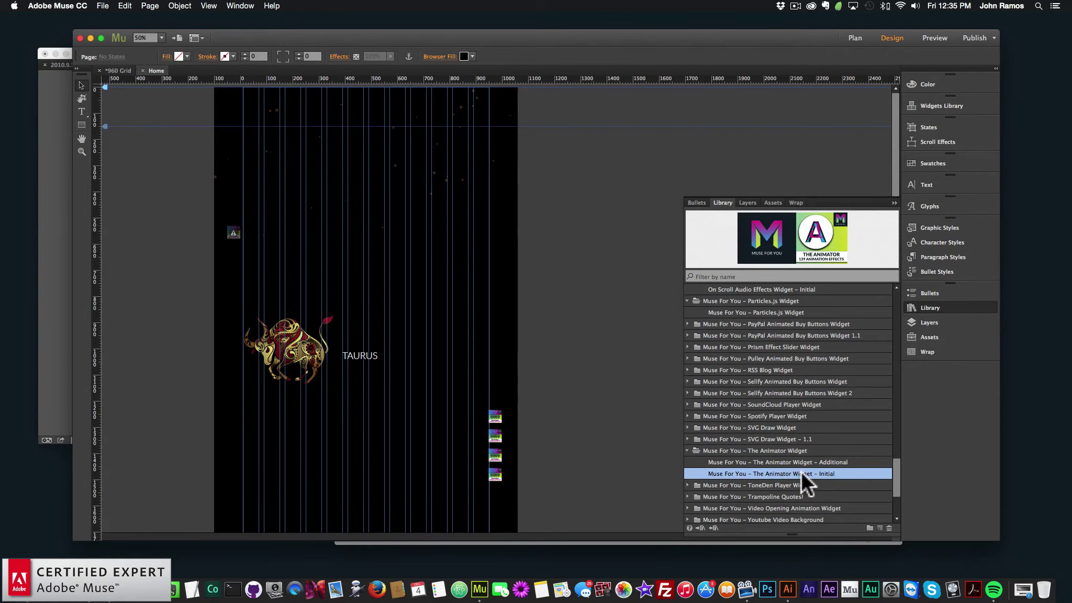
{"action": "left_click_drag", "start_coordinate": [234, 232], "coordinate": [495, 396]}
{"action": "left_click_drag", "start_coordinate": [781, 471], "coordinate": [235, 279]}
{"action": "left_click", "coordinate": [180, 251]}
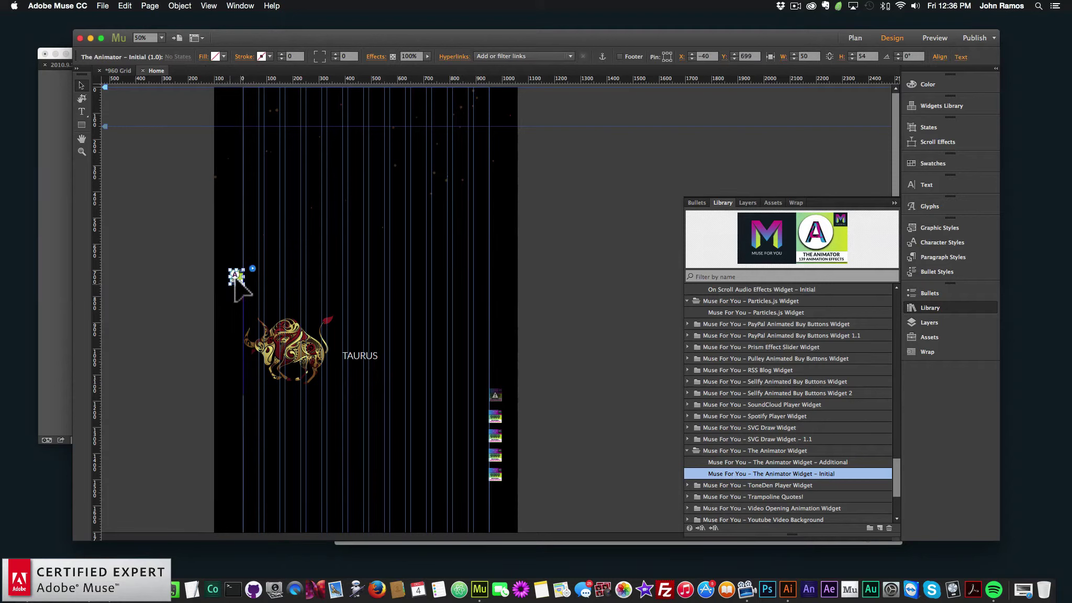
- Set the graphic style name of the Animator widget to audio1
{"action": "left_click", "coordinate": [252, 268]}
{"action": "left_click", "coordinate": [398, 304]}
{"action": "double_click", "coordinate": [397, 305]}
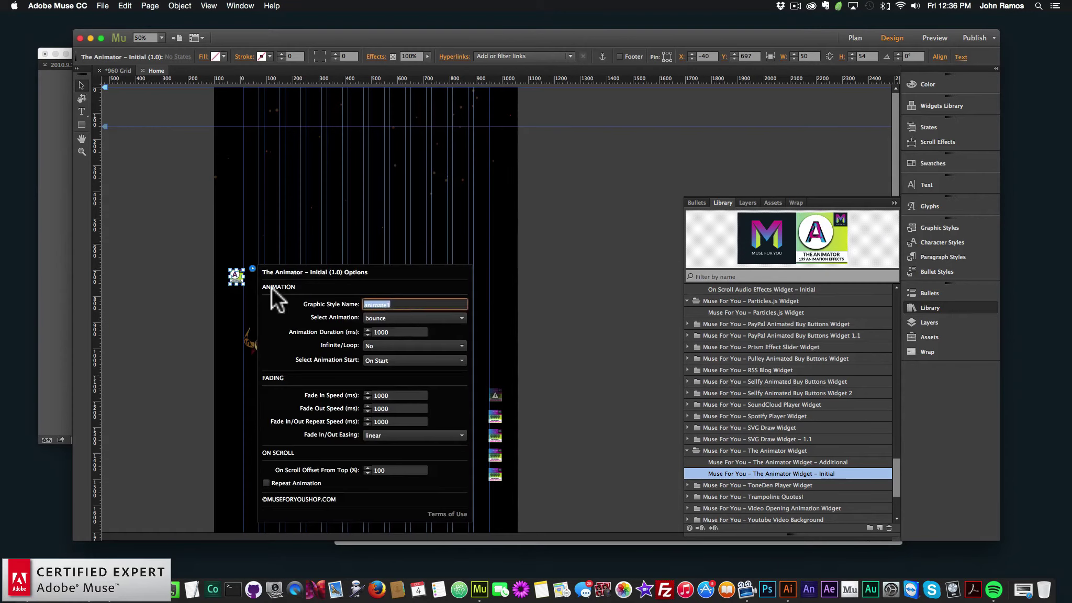
{"action": "type", "text": "audio1"}
{"action": "key", "text": "Return"}
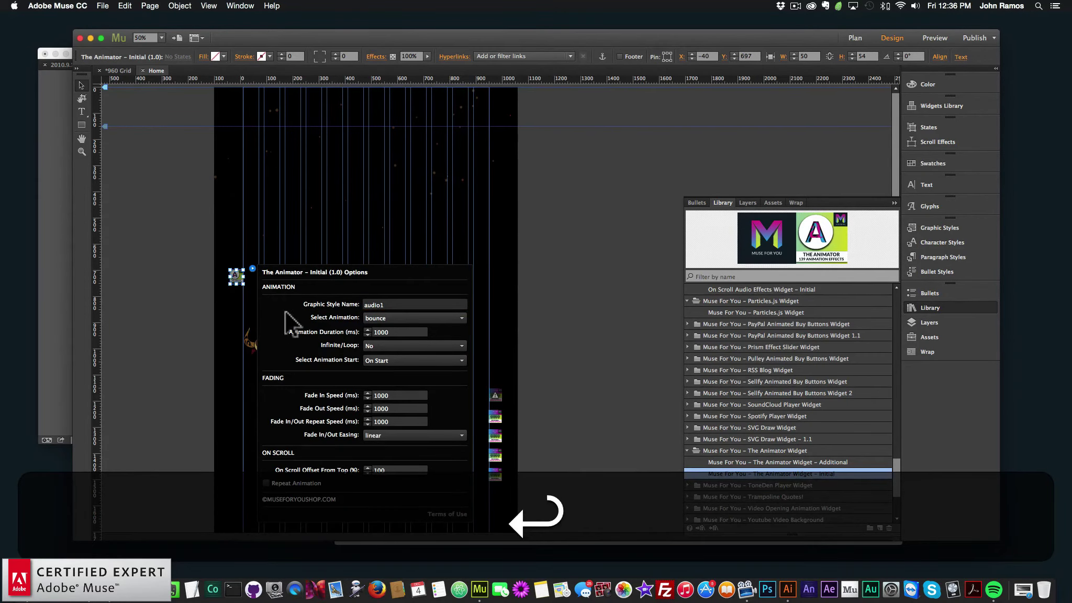
- Set the initial Animator widget to the fadeIn animation with a 7000 ms duration, starting On Scroll (Fade In)
{"action": "left_click", "coordinate": [379, 318]}
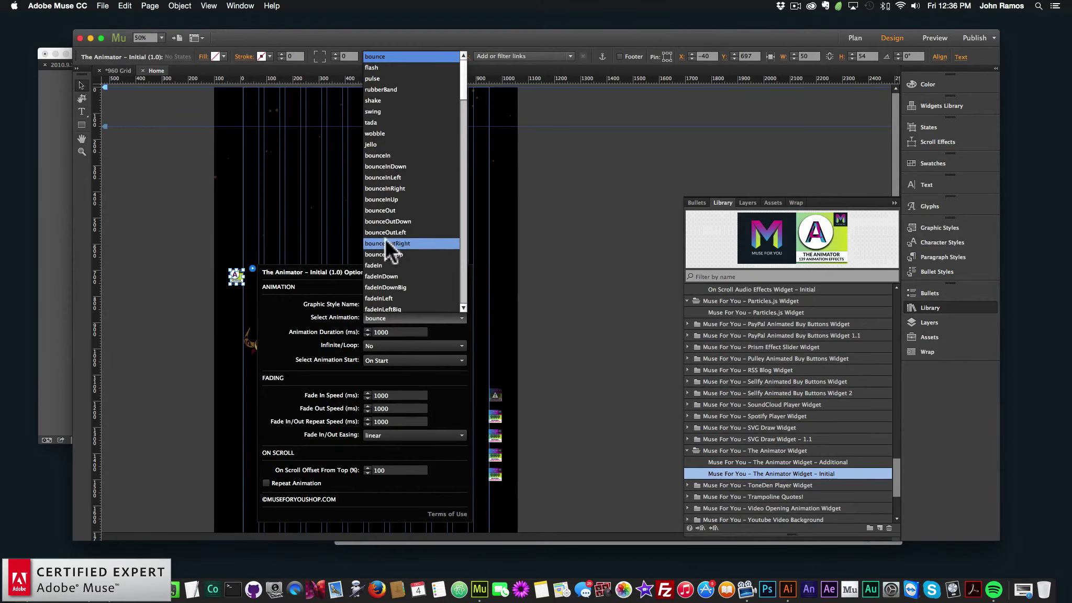
{"action": "left_click", "coordinate": [378, 265]}
{"action": "double_click", "coordinate": [388, 332]}
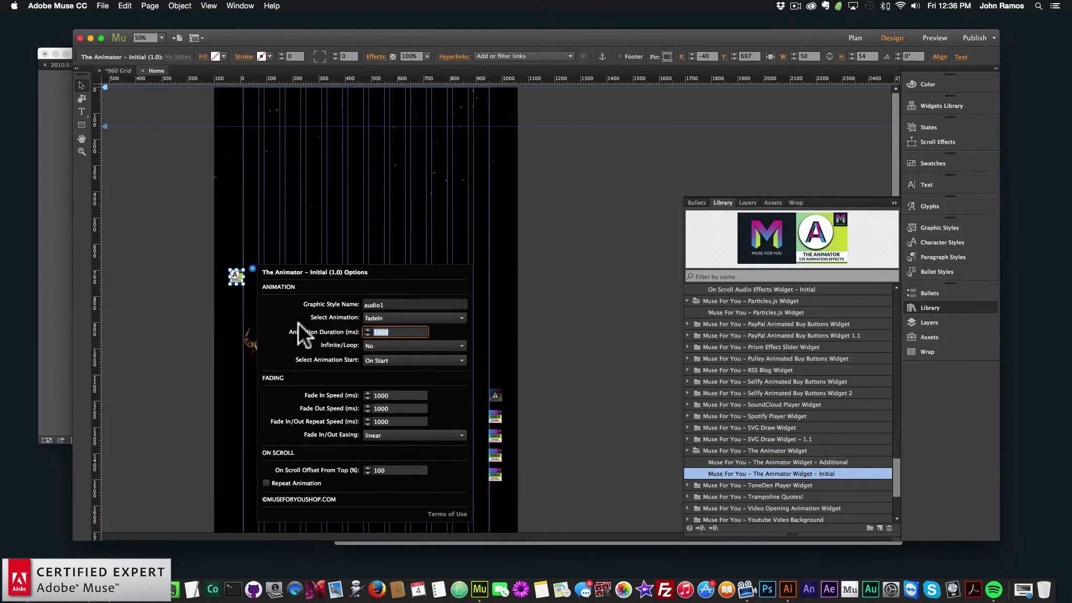
{"action": "type", "text": "79"}
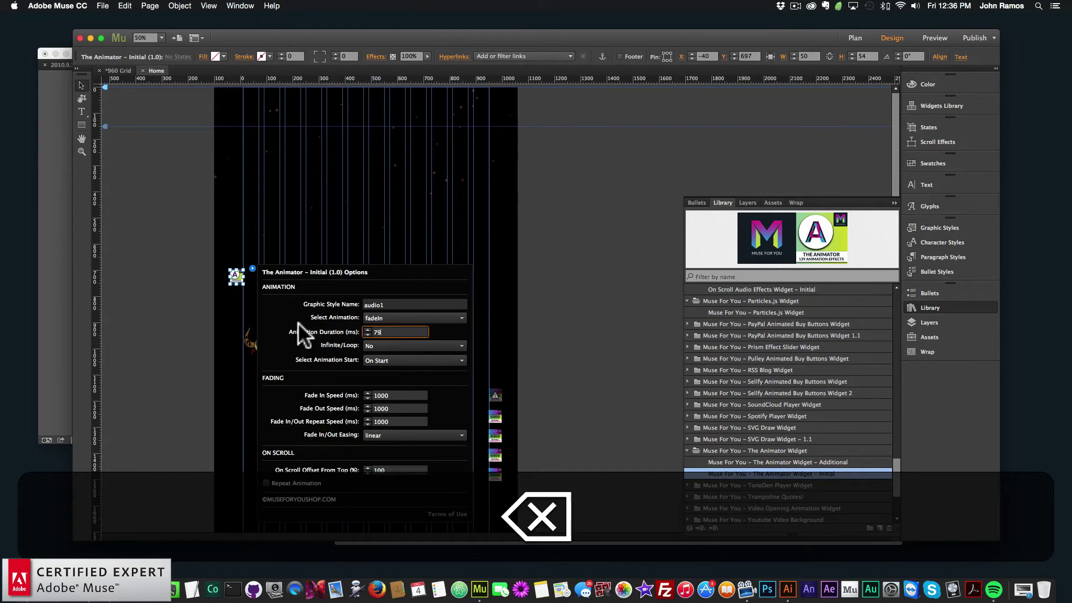
{"action": "type", "text": "000"}
{"action": "key", "text": "Return"}
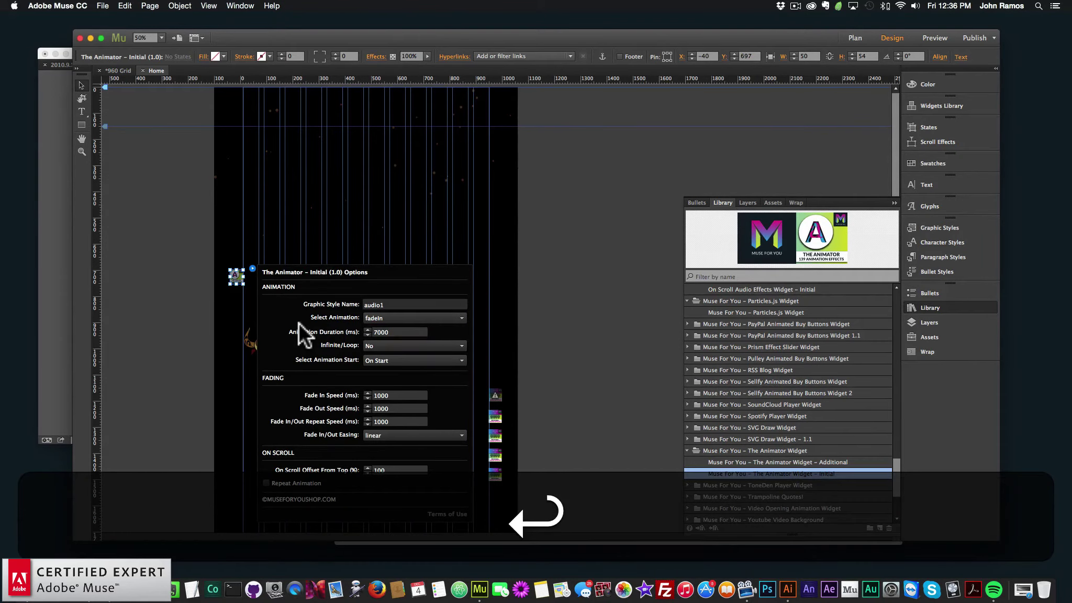
{"action": "left_click", "coordinate": [397, 361]}
{"action": "left_click", "coordinate": [393, 412]}
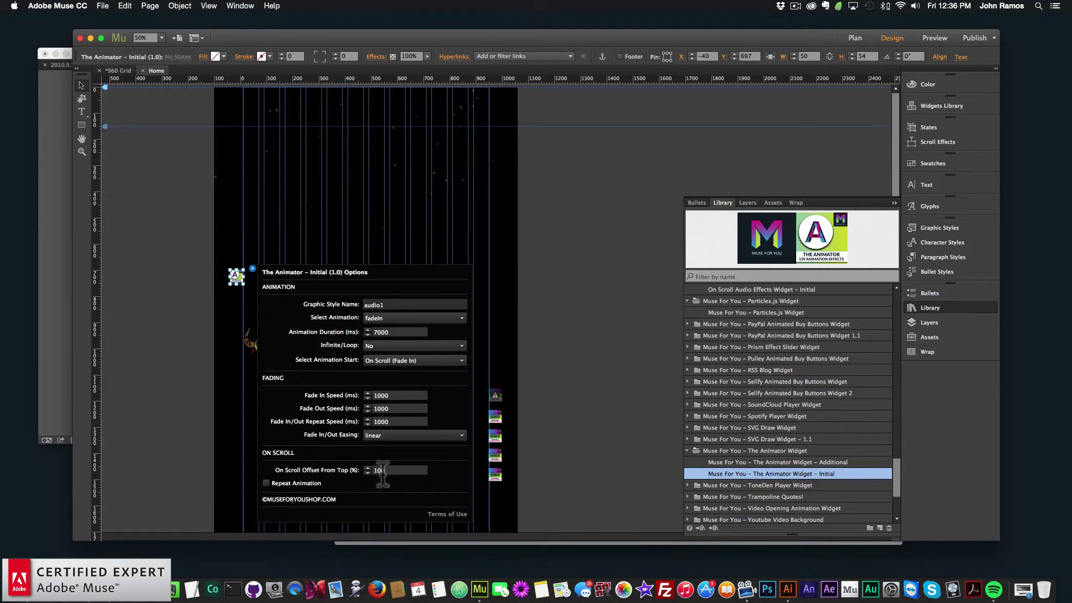
{"action": "left_click", "coordinate": [219, 358]}
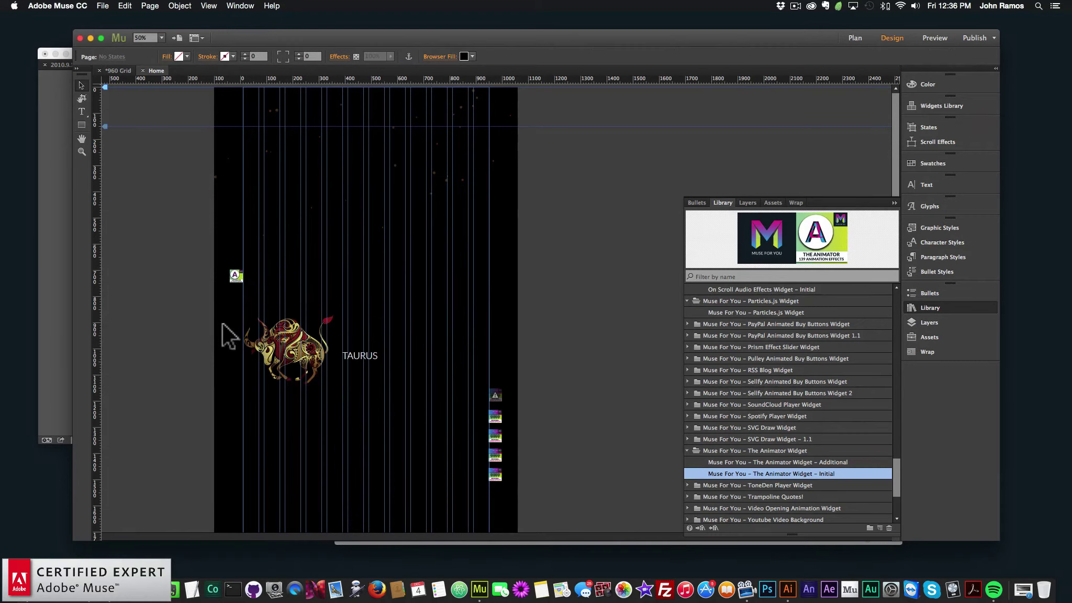
- Place The Animator Widget – Additional below the initial one at X -40, Y 828, and set its graphic style name to audio2
{"action": "left_click", "coordinate": [786, 463]}
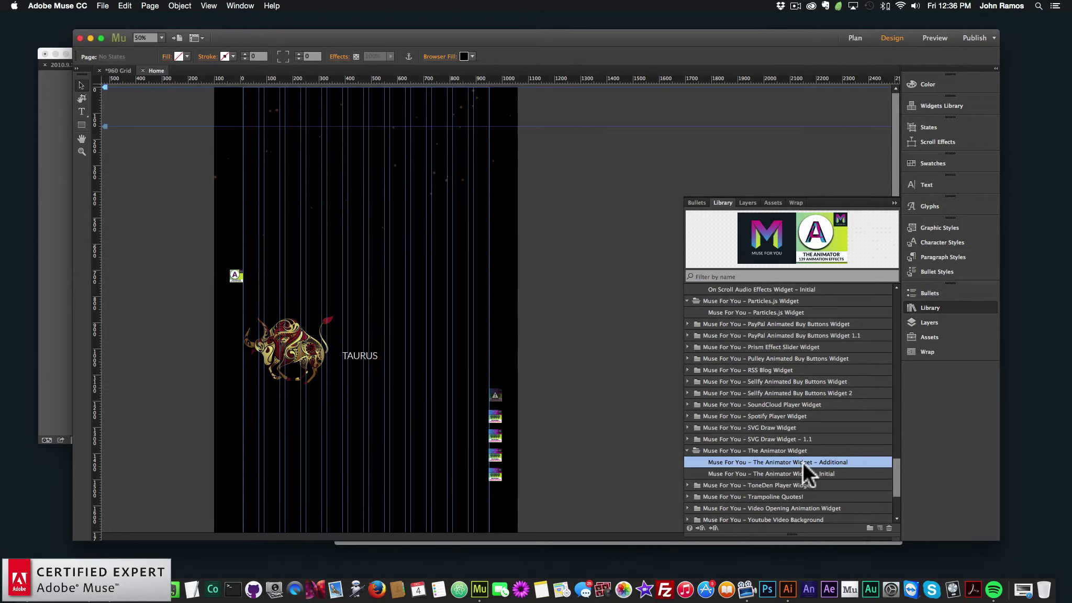
{"action": "left_click_drag", "start_coordinate": [806, 461], "coordinate": [227, 303]}
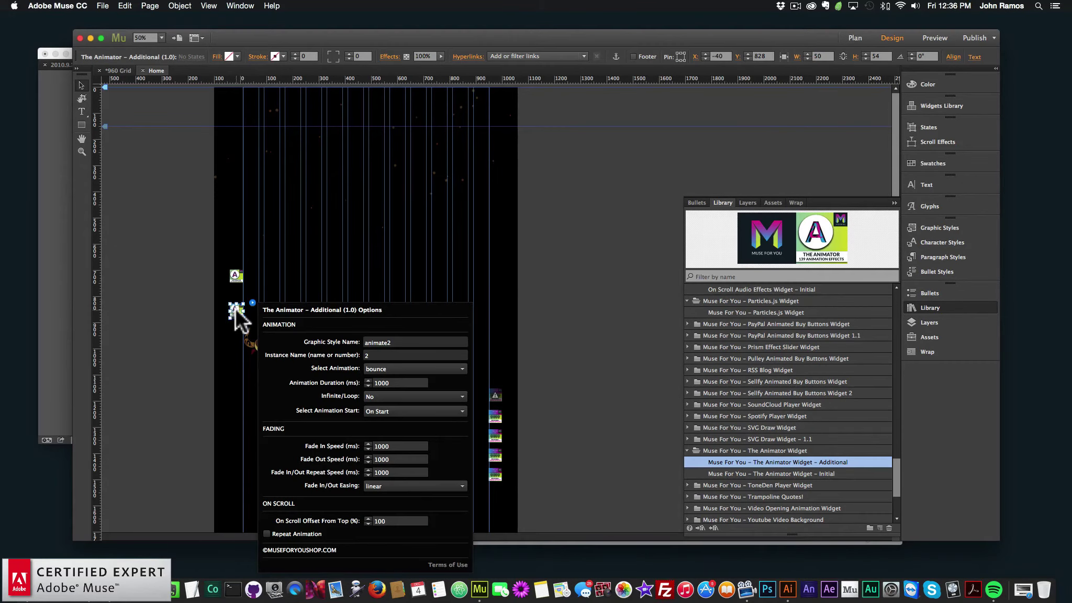
{"action": "double_click", "coordinate": [372, 342]}
{"action": "type", "text": "audio2"}
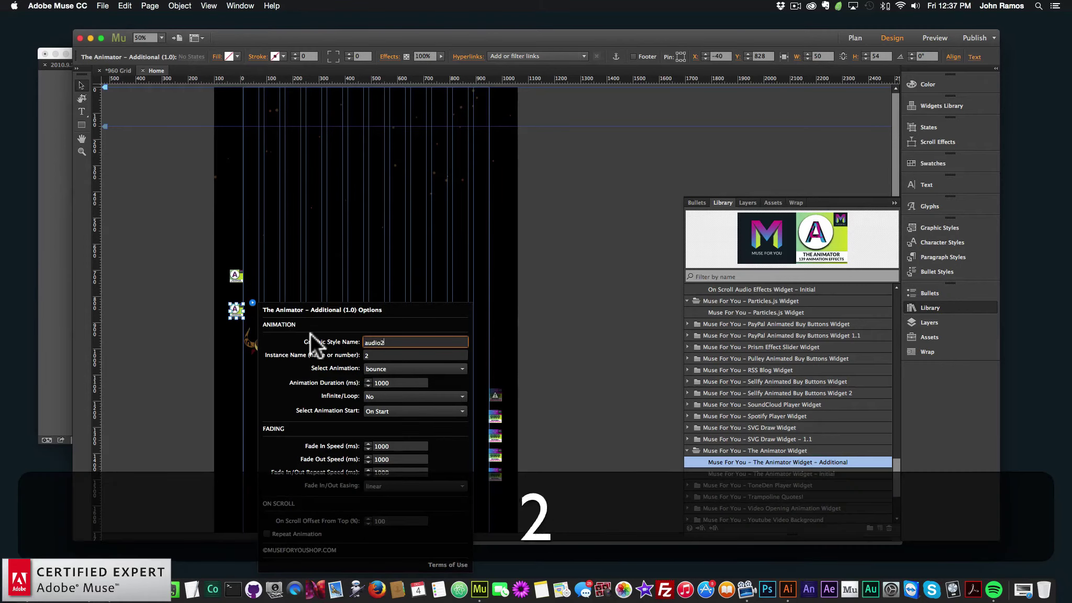
{"action": "key", "text": "Return"}
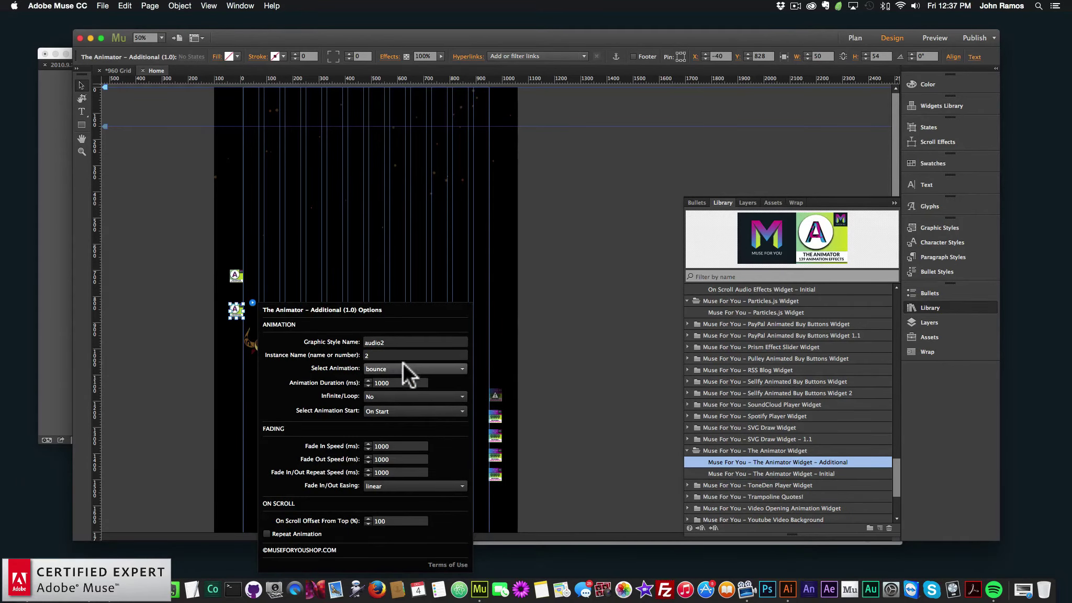
- Set the additional Animator widget's animation to fadeIn with a duration of 7000 ms
{"action": "left_click", "coordinate": [401, 367]}
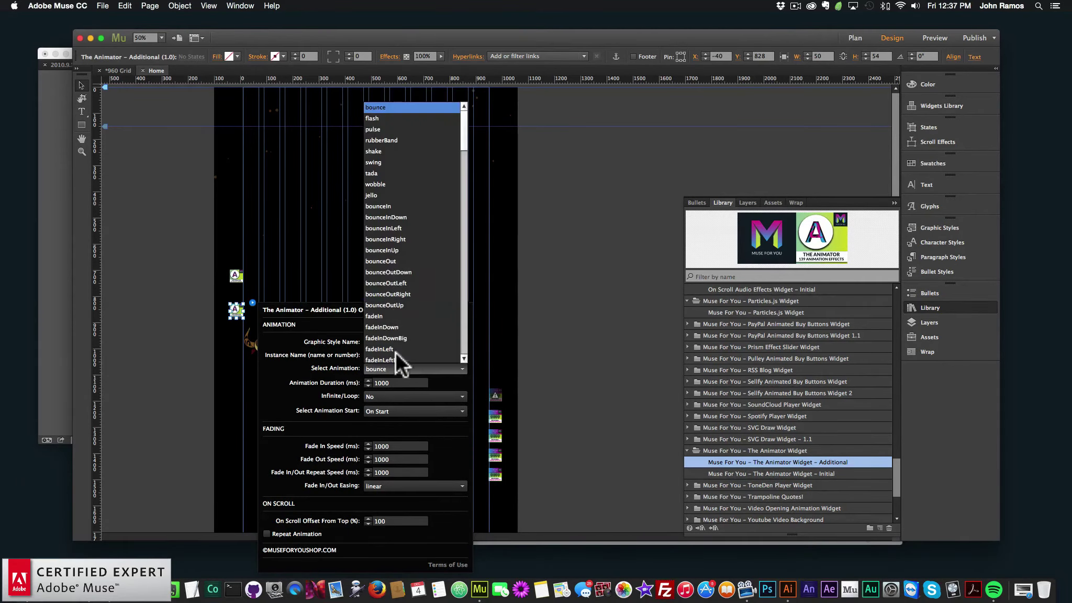
{"action": "left_click", "coordinate": [379, 317]}
{"action": "double_click", "coordinate": [403, 381]}
{"action": "type", "text": "7000"}
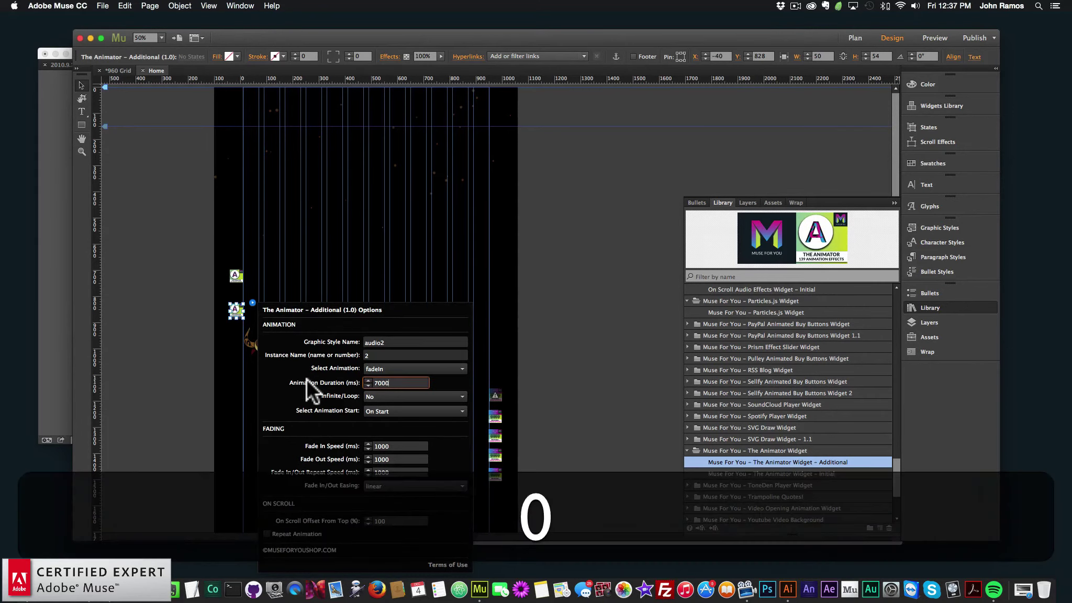
{"action": "key", "text": "Return"}
{"action": "left_click", "coordinate": [244, 347]}
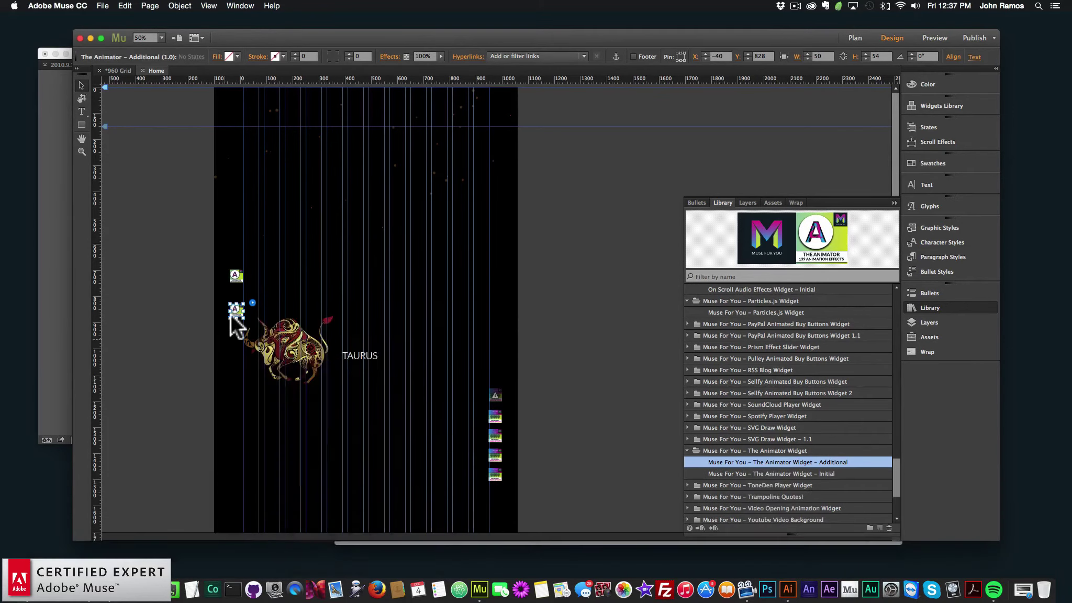
- Make three copies of the additional Animator widget and stack them below it beside the Taurus image
{"action": "key", "text": "super+c"}
{"action": "key", "text": "super+v"}
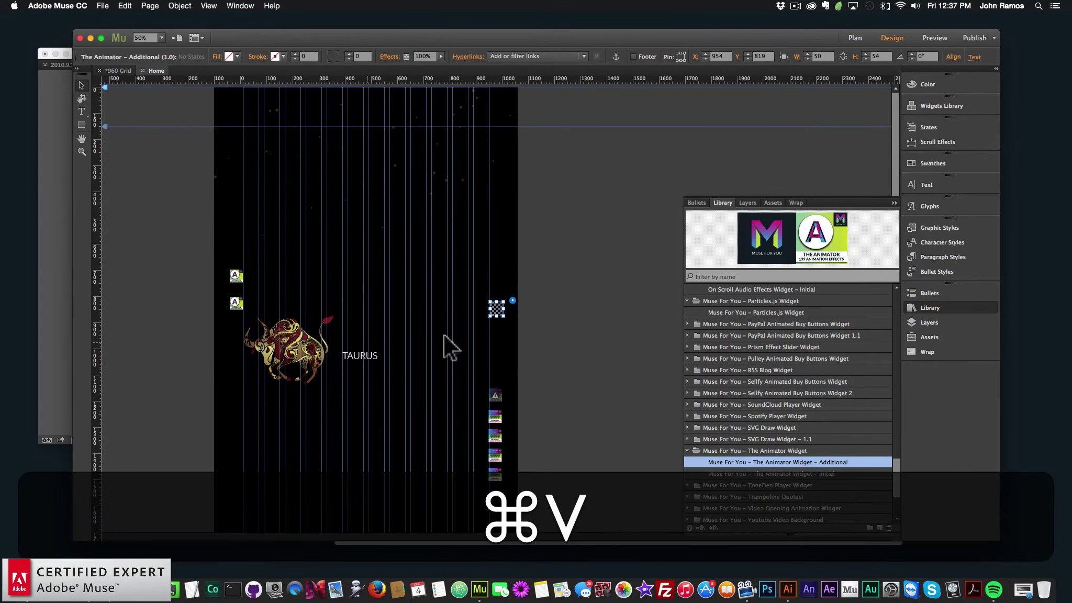
{"action": "left_click_drag", "start_coordinate": [499, 304], "coordinate": [235, 325]}
{"action": "key", "text": "super+v"}
{"action": "left_click_drag", "start_coordinate": [500, 309], "coordinate": [236, 347]}
{"action": "key", "text": "super+v"}
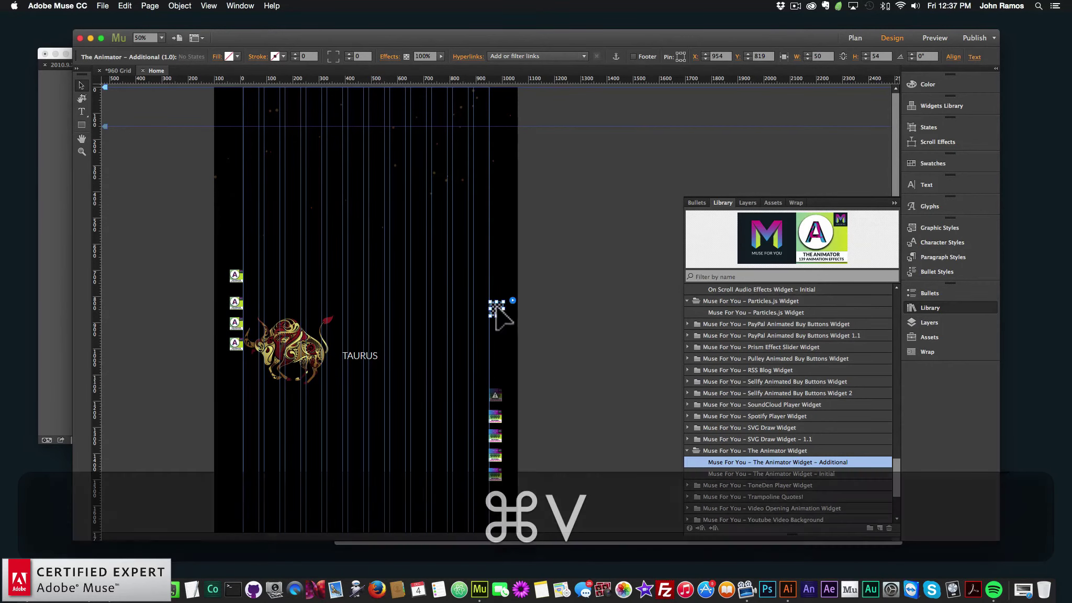
{"action": "left_click_drag", "start_coordinate": [498, 307], "coordinate": [237, 326]}
- Set the graphic style name of the first copied Animator widget, third in the stack, to audio3
{"action": "left_click", "coordinate": [252, 316]}
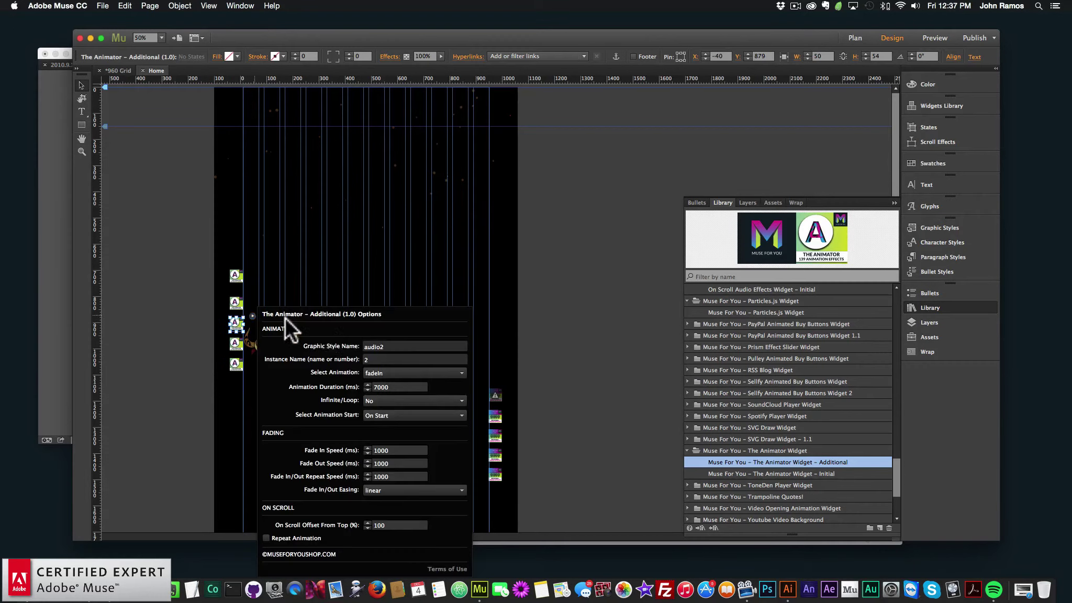
{"action": "left_click", "coordinate": [420, 340]}
{"action": "key", "text": "BackSpace"}
{"action": "type", "text": "3"}
{"action": "key", "text": "Return"}
- Set the graphic style name of the fourth Animator widget in the stack to audio4
{"action": "left_click", "coordinate": [235, 343]}
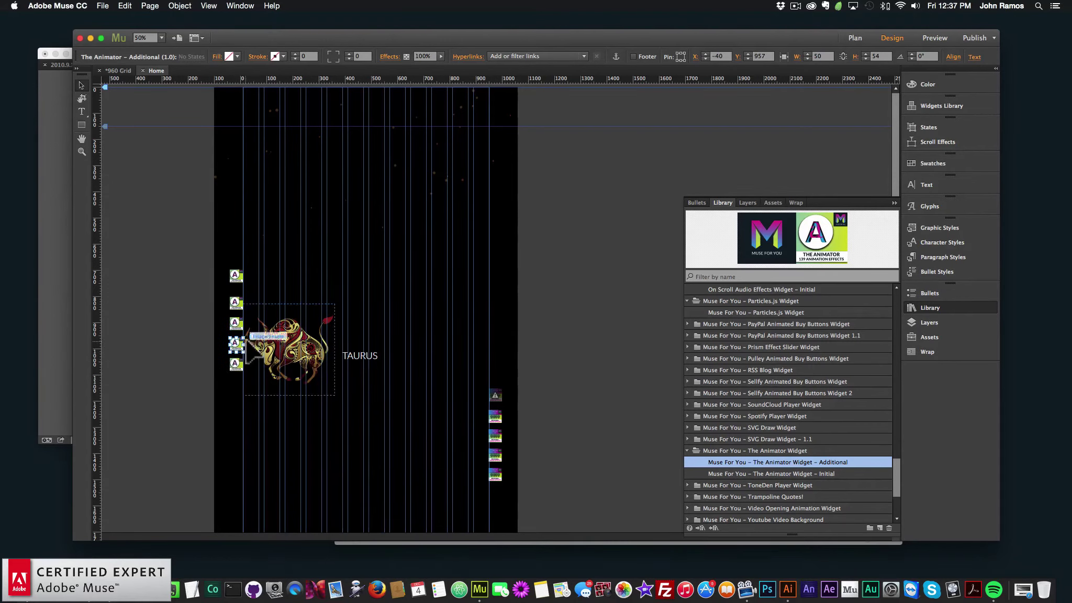
{"action": "left_click", "coordinate": [253, 335]}
{"action": "left_click", "coordinate": [393, 346]}
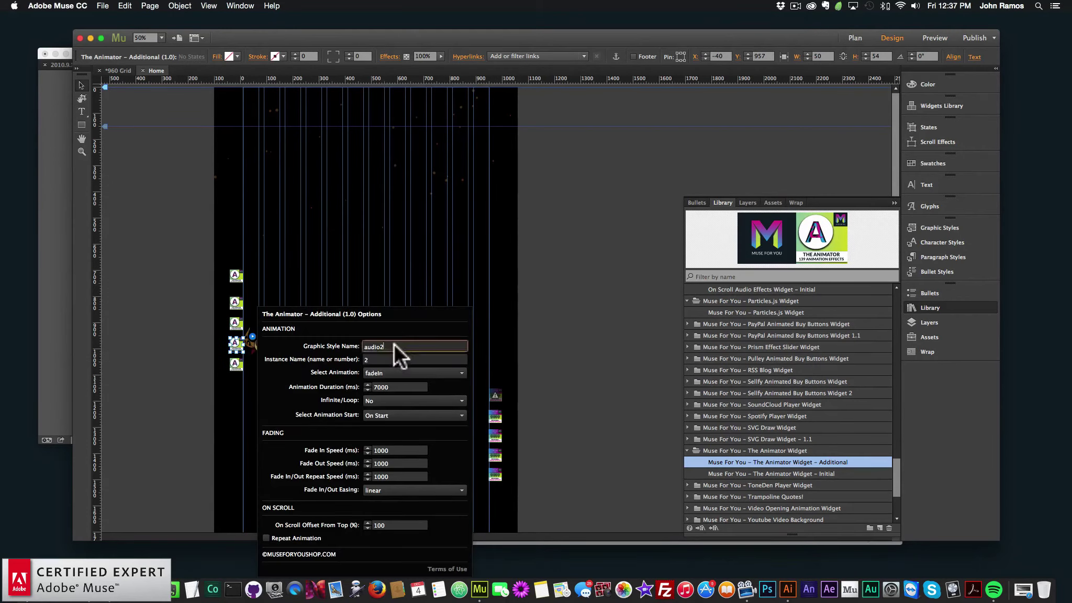
{"action": "key", "text": "BackSpace"}
{"action": "type", "text": "4"}
{"action": "key", "text": "Return"}
- Set the graphic style name of the lowest Animator widget in the stack to audio5 and deselect it
{"action": "left_click", "coordinate": [236, 361]}
{"action": "left_click", "coordinate": [252, 356]}
{"action": "left_click", "coordinate": [426, 346]}
{"action": "key", "text": "BackSpace"}
{"action": "type", "text": "5"}
{"action": "key", "text": "Return"}
{"action": "left_click", "coordinate": [563, 361]}
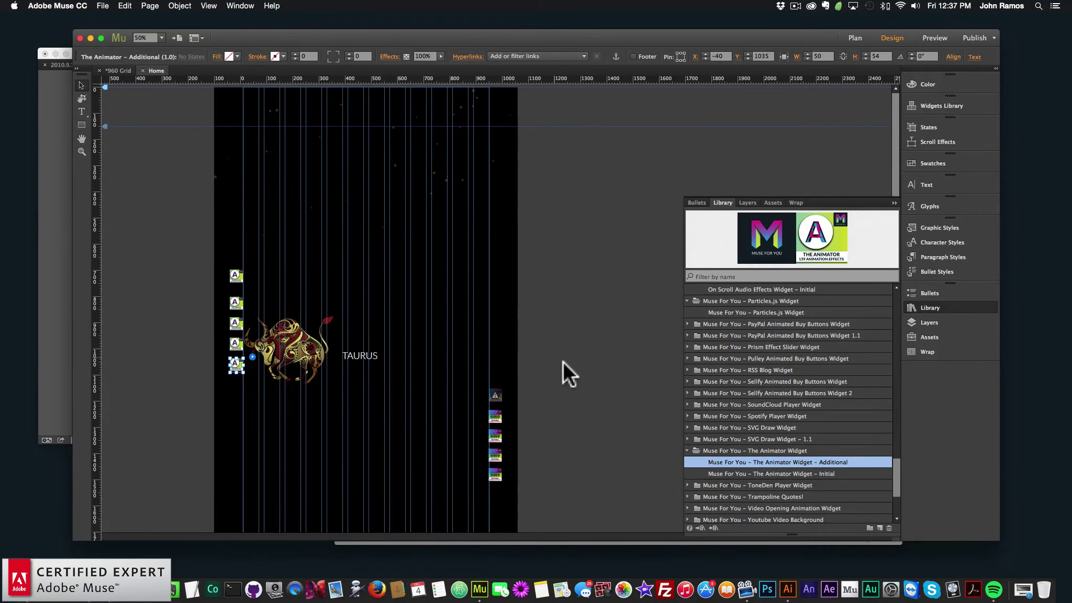
- Preview the page in the browser to test the Animator fade-in effects
{"action": "left_click", "coordinate": [103, 6]}
{"action": "left_click", "coordinate": [119, 165]}
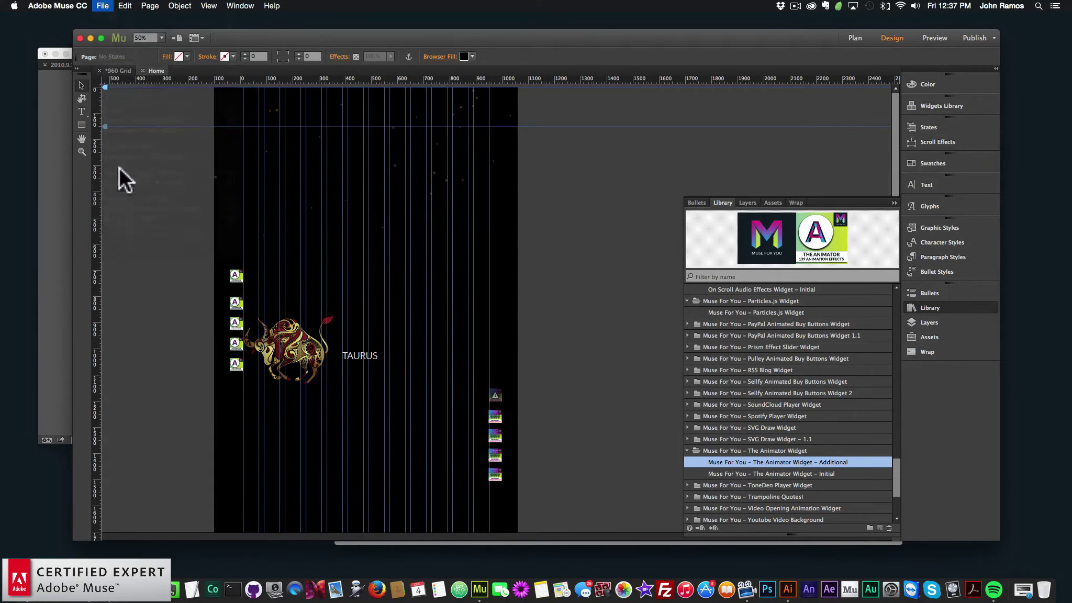
- Preview the page in the browser and scroll down to the Aries section to check its audio and animation, then return to Muse
{"action": "left_click", "coordinate": [103, 6]}
{"action": "left_click", "coordinate": [124, 172]}
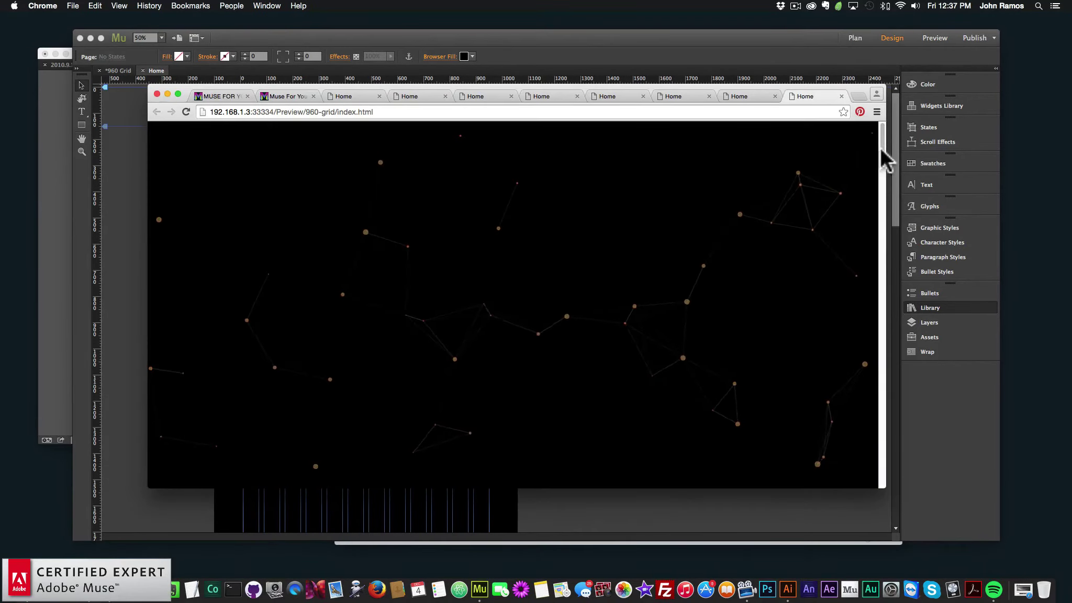
{"action": "left_click_drag", "start_coordinate": [881, 150], "coordinate": [868, 249]}
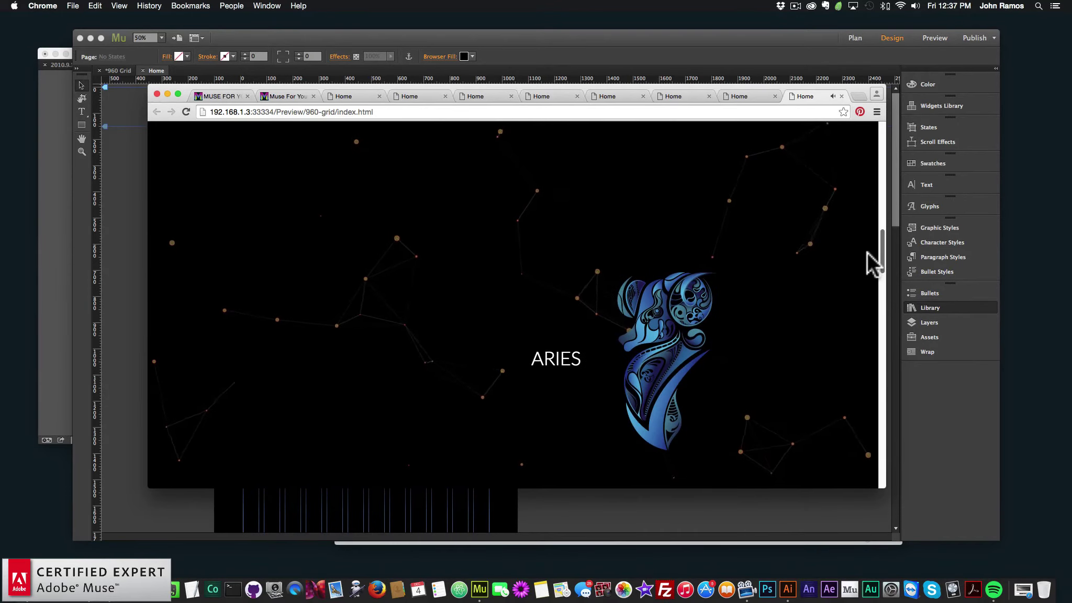
{"action": "left_click", "coordinate": [118, 329]}
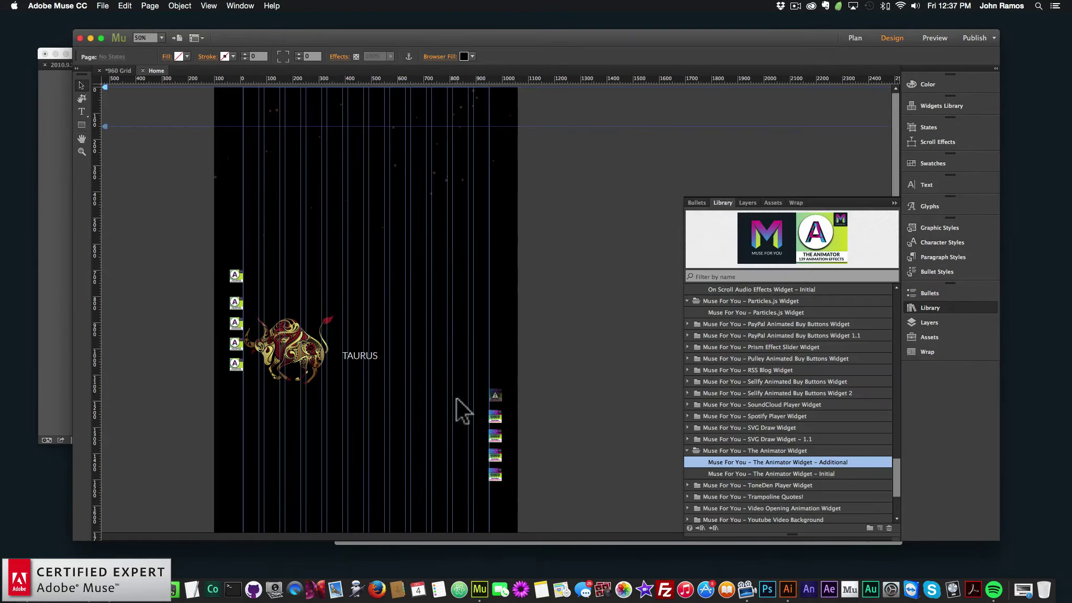
{"action": "left_click", "coordinate": [235, 302]}
{"action": "left_click", "coordinate": [251, 292]}
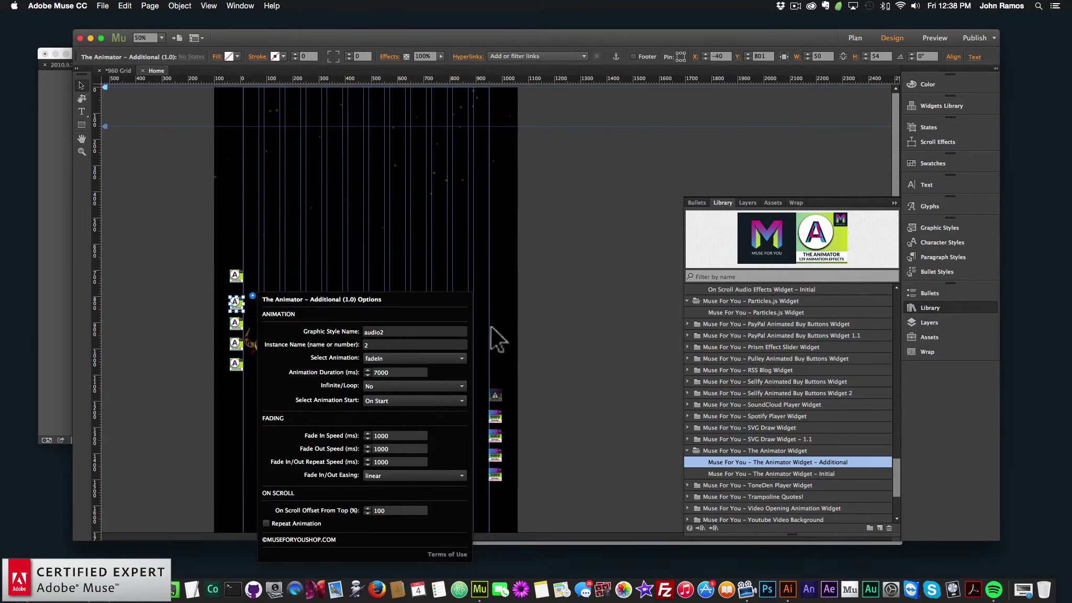
{"action": "left_click", "coordinate": [504, 399]}
{"action": "scroll", "coordinate": [601, 395], "scroll_direction": "down", "scroll_amount": 5}
{"action": "left_click", "coordinate": [447, 413]}
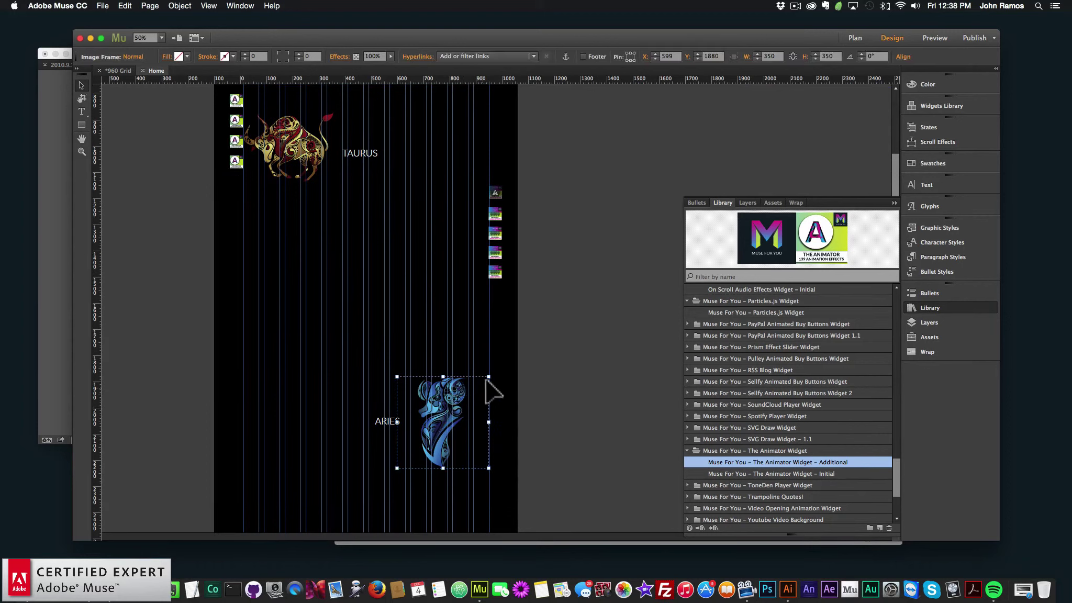
{"action": "left_click", "coordinate": [641, 277]}
{"action": "scroll", "coordinate": [250, 131], "scroll_direction": "up", "scroll_amount": 3}
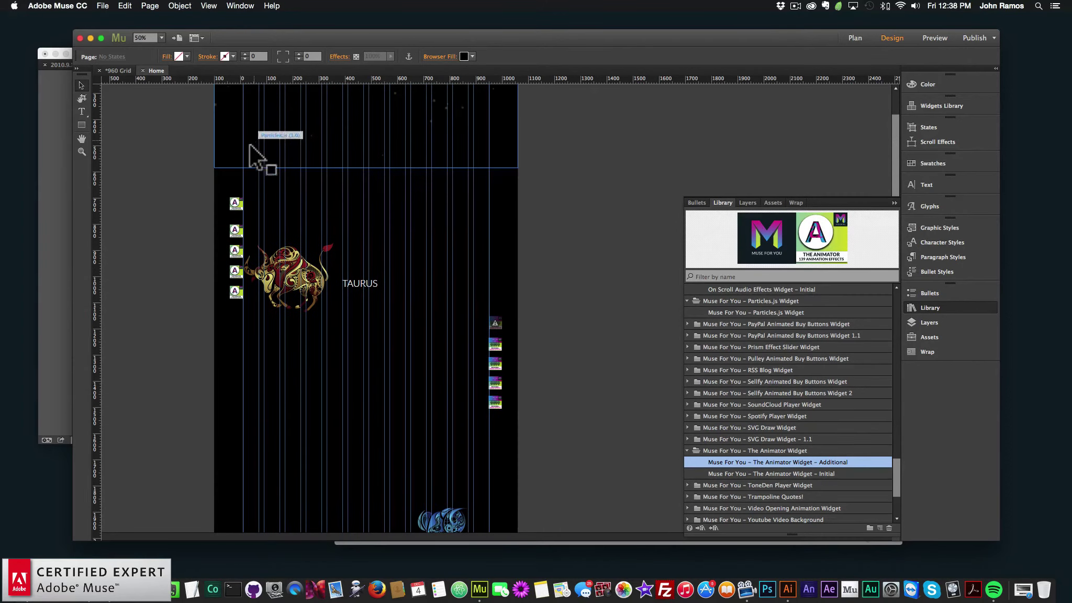
- Set the animation start of the Animator widget for graphic style audio2 to On Scroll (Fade In)
{"action": "left_click", "coordinate": [235, 230]}
{"action": "left_click", "coordinate": [251, 223]}
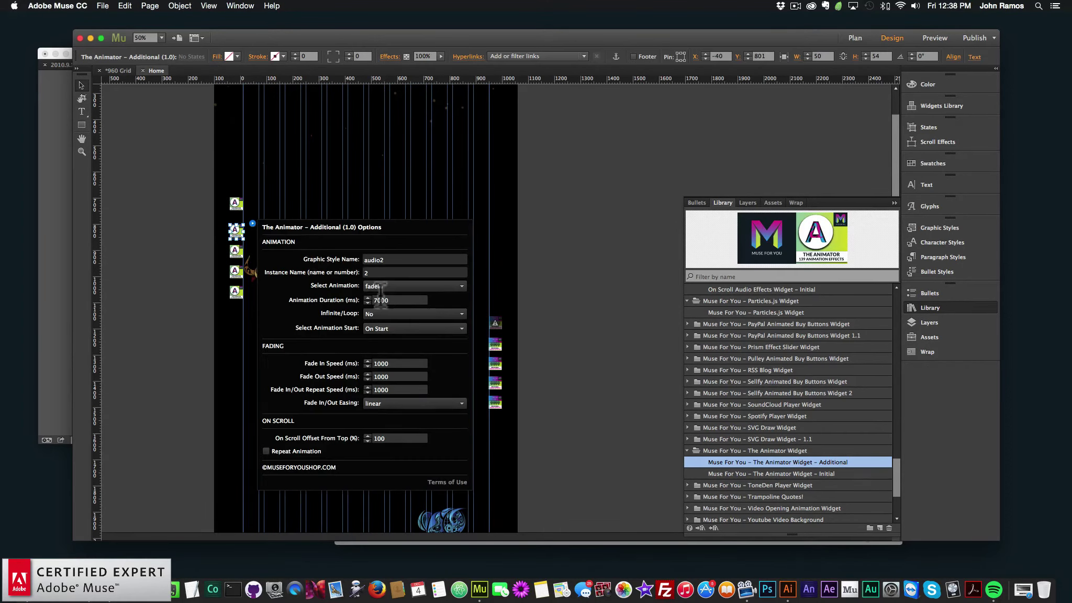
{"action": "left_click", "coordinate": [382, 327]}
{"action": "left_click", "coordinate": [395, 384]}
- Set the animation start of the Animator widget for graphic style audio3 to On Scroll (Fade In)
{"action": "left_click", "coordinate": [236, 250]}
{"action": "left_click", "coordinate": [252, 243]}
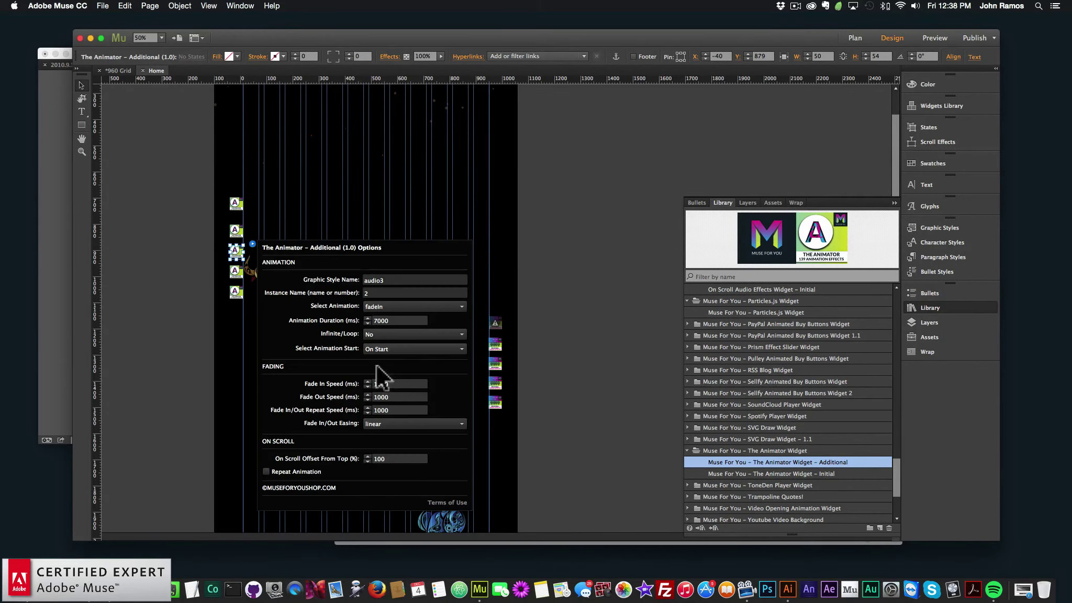
{"action": "left_click", "coordinate": [411, 349]}
{"action": "left_click", "coordinate": [401, 402]}
- Set the animation start of the Animator widget for graphic style audio4 to On Scroll (Fade In)
{"action": "left_click", "coordinate": [235, 271]}
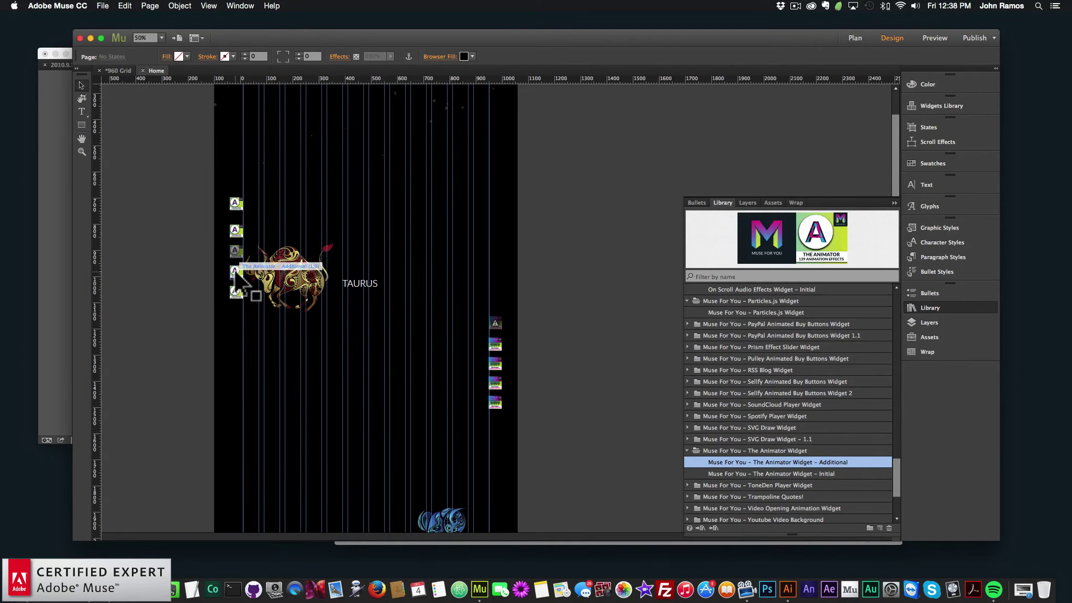
{"action": "left_click", "coordinate": [252, 263]}
{"action": "left_click", "coordinate": [389, 370]}
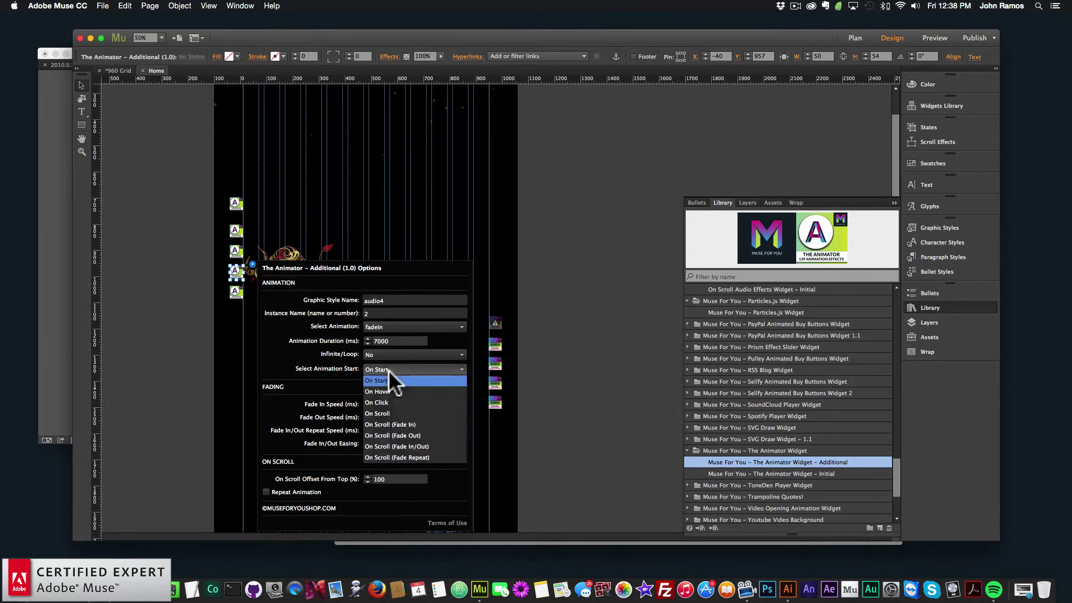
{"action": "left_click", "coordinate": [394, 424]}
{"action": "left_click", "coordinate": [195, 332]}
- Set the animation start of the Animator widget for graphic style audio5 to On Scroll (Fade In)
{"action": "left_click", "coordinate": [236, 292]}
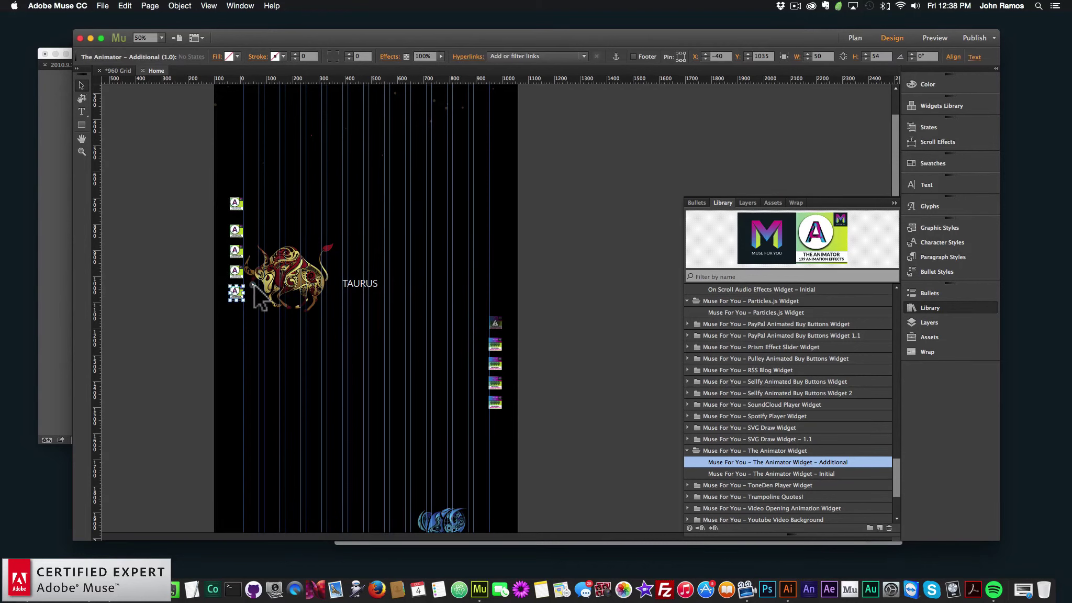
{"action": "left_click", "coordinate": [253, 284]}
{"action": "left_click", "coordinate": [388, 389]}
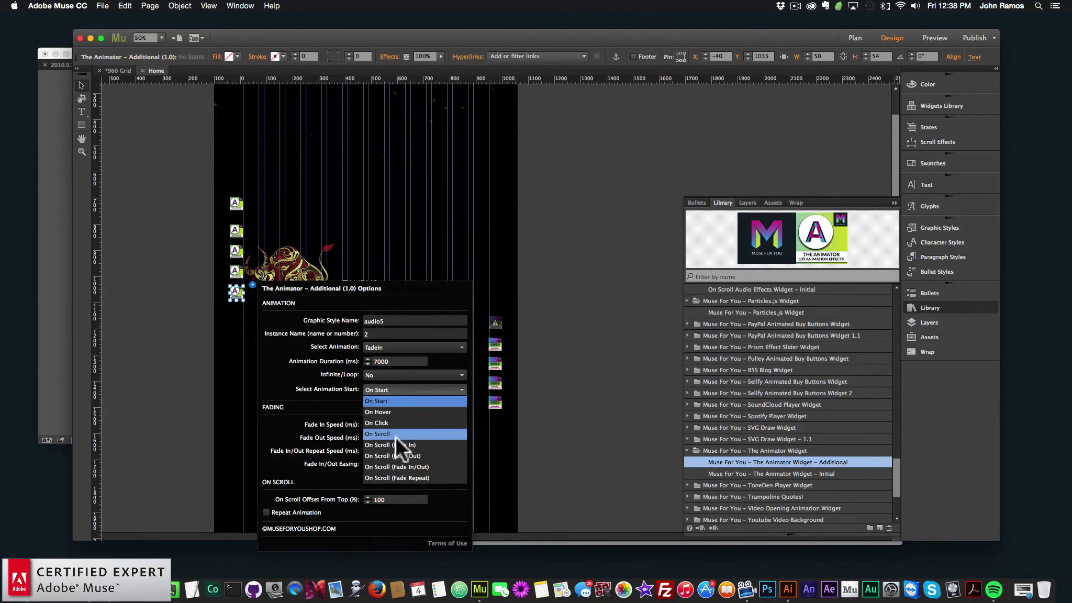
{"action": "left_click", "coordinate": [396, 445]}
{"action": "left_click", "coordinate": [572, 408]}
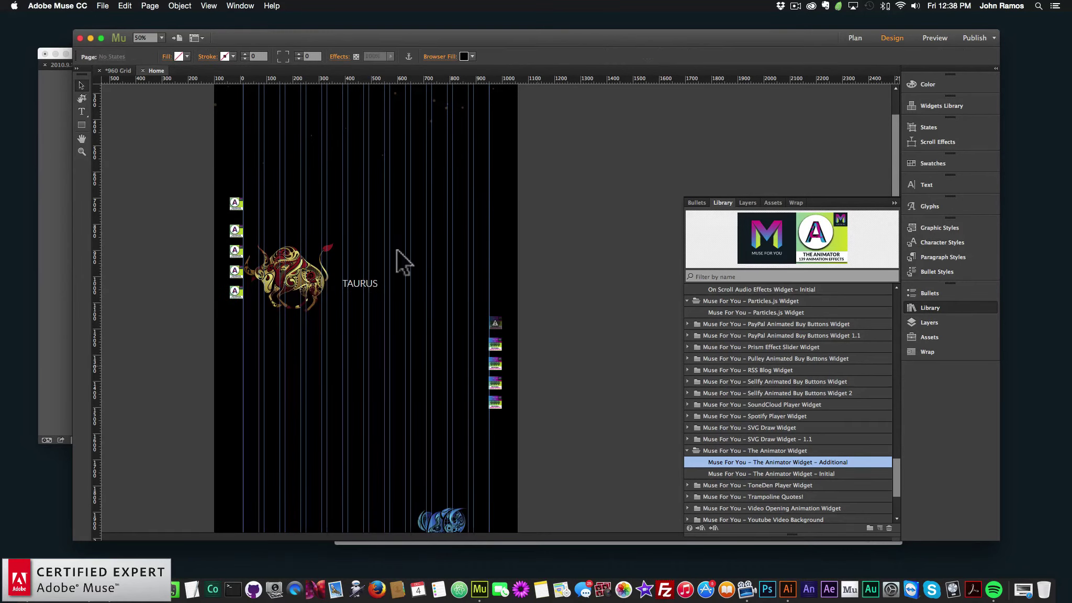
- Preview the page in the browser, scroll through all zodiac sections to Capricorn with the volume raised, and return to the Muse layout
{"action": "left_click", "coordinate": [102, 6]}
{"action": "left_click", "coordinate": [148, 171]}
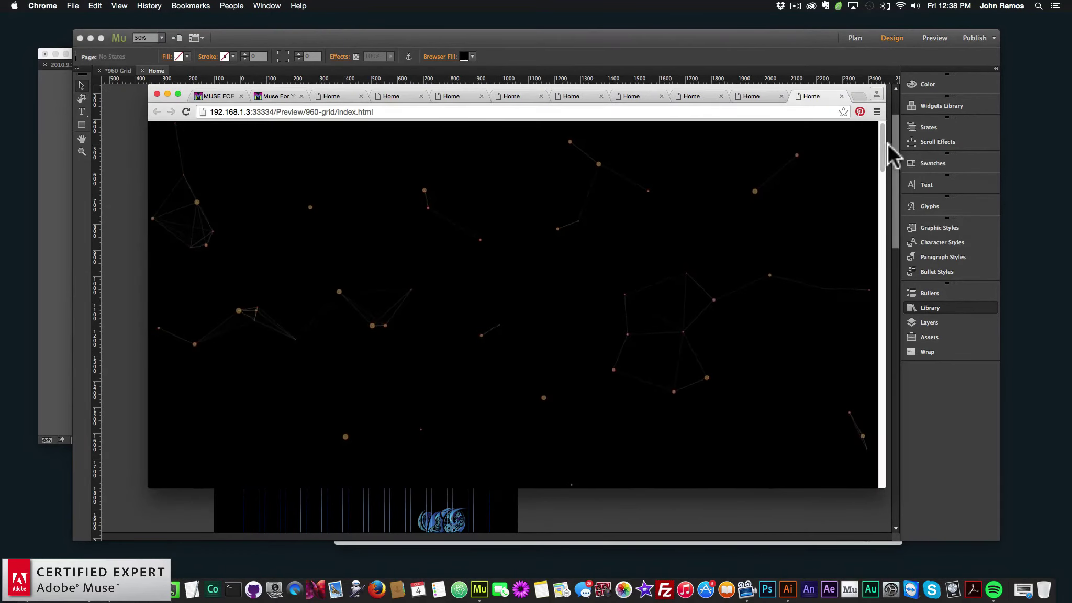
{"action": "left_click_drag", "start_coordinate": [884, 150], "coordinate": [879, 492]}
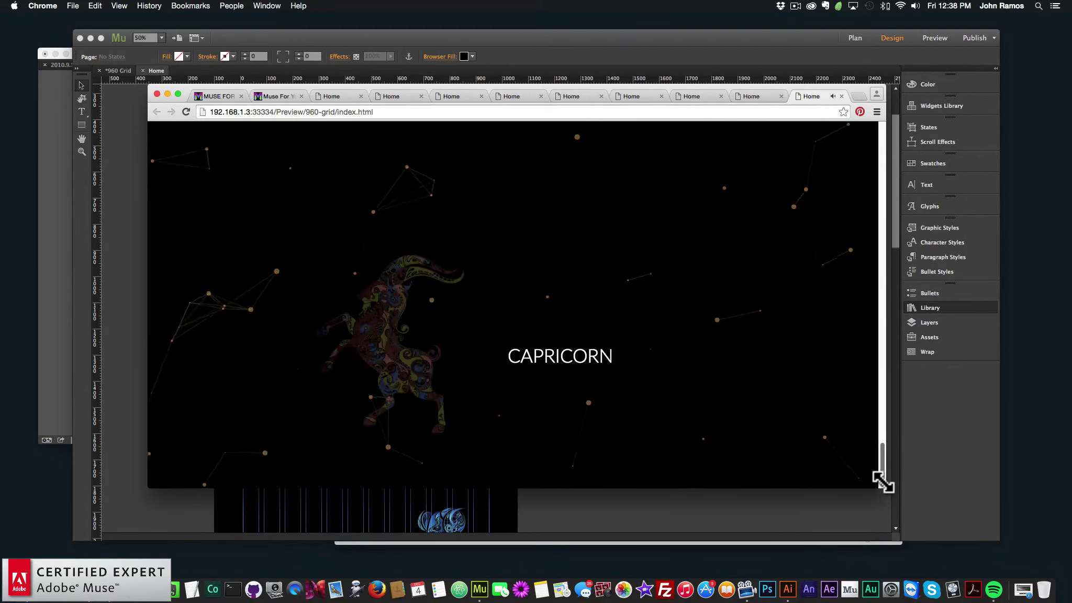
{"action": "key", "text": "XF86AudioRaiseVolume"}
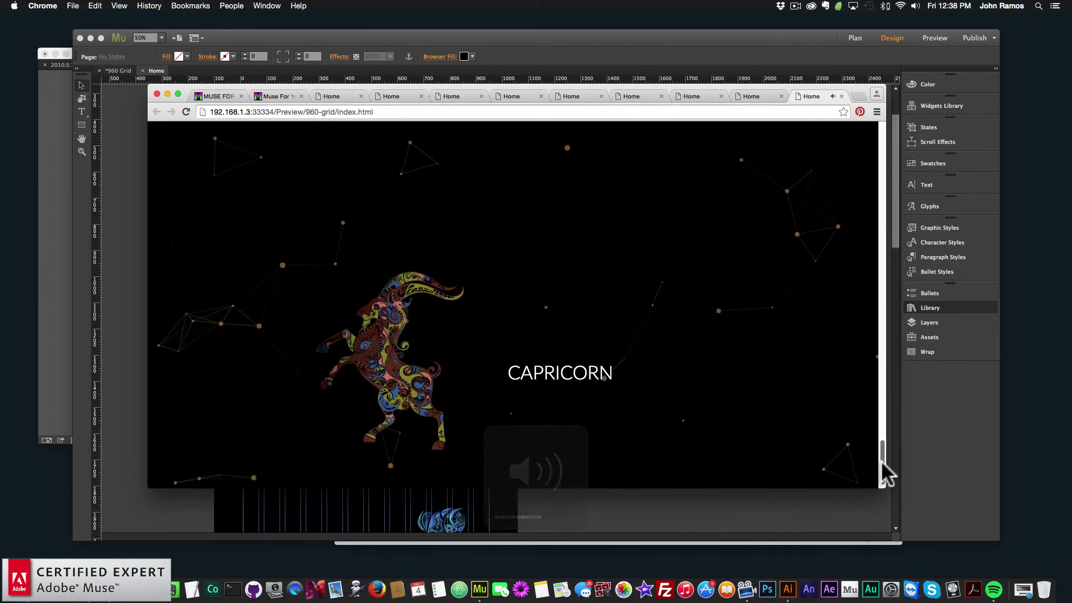
{"action": "left_click_drag", "start_coordinate": [884, 474], "coordinate": [878, 289]}
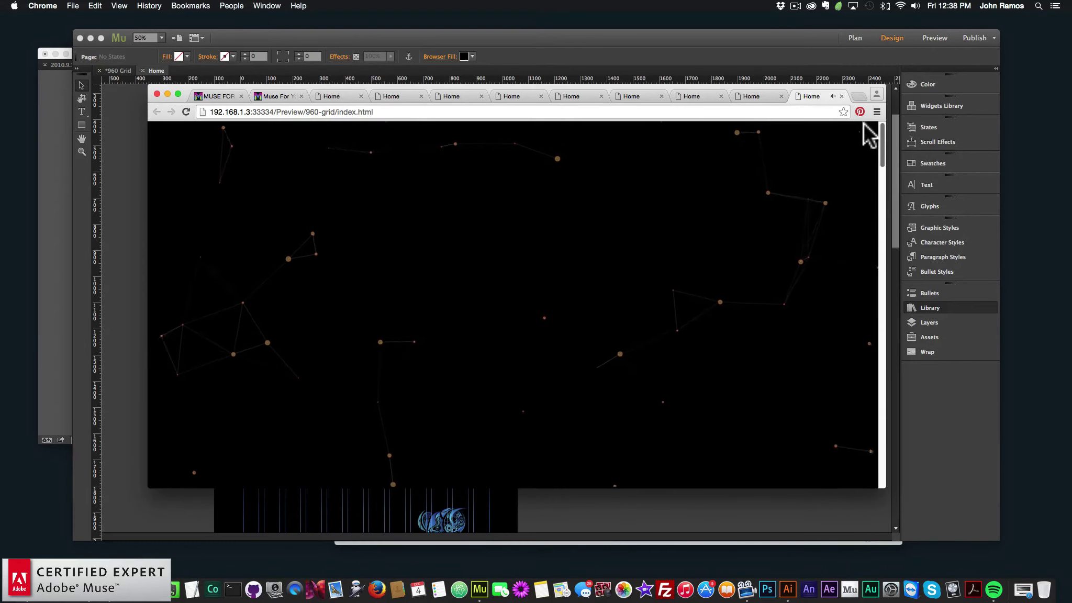
{"action": "left_click", "coordinate": [146, 225]}
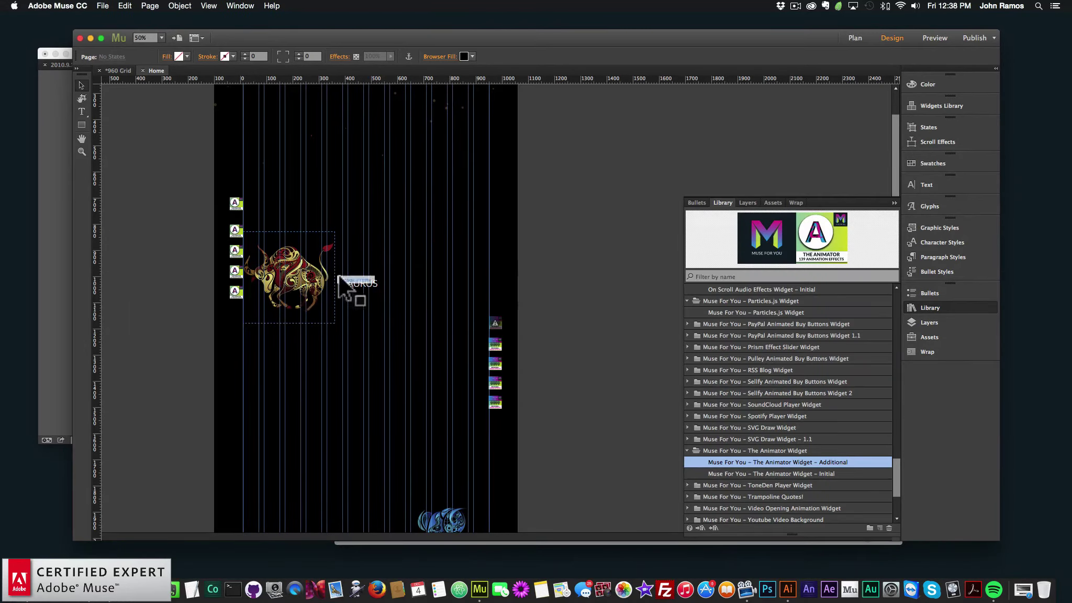
{"action": "left_click_drag", "start_coordinate": [338, 276], "coordinate": [338, 276]}
{"action": "scroll", "coordinate": [335, 306], "scroll_direction": "down", "scroll_amount": 3}
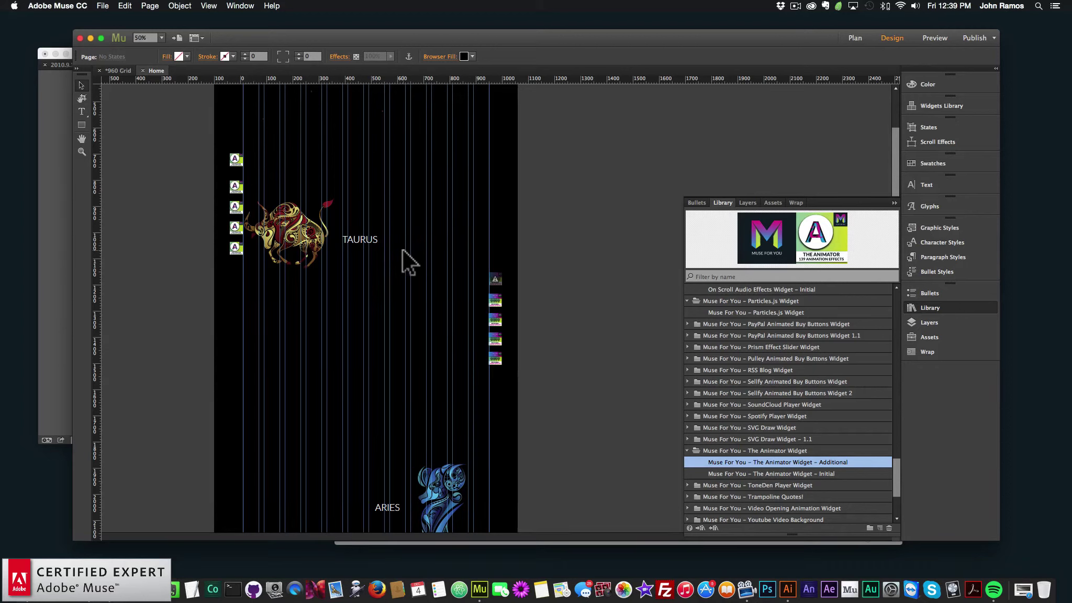
{"action": "left_click", "coordinate": [361, 240]}
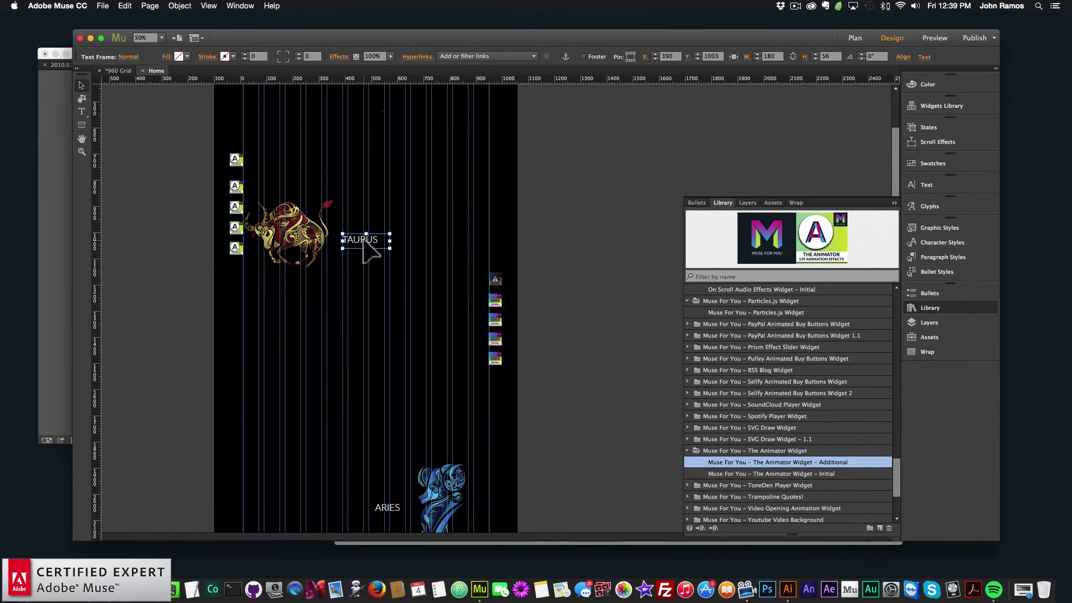
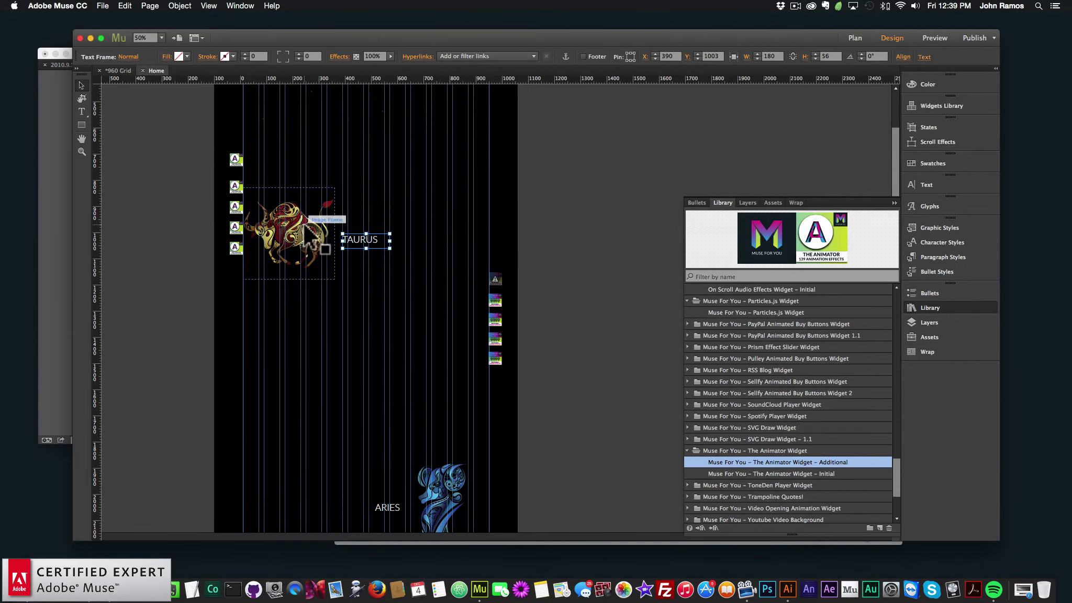
- Duplicate the four Animator – Additional widgets beside the Taurus image and place the copies directly beneath them in the same column
{"action": "left_click", "coordinate": [236, 247]}
{"action": "left_click", "coordinate": [237, 186], "text": "shift"}
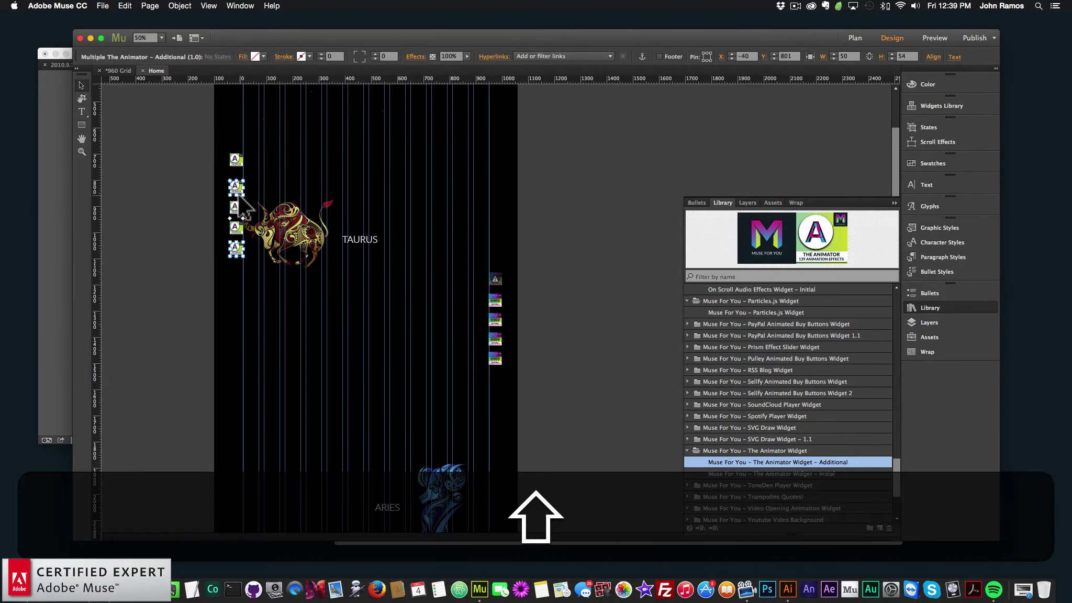
{"action": "left_click", "coordinate": [235, 207], "text": "shift"}
{"action": "left_click", "coordinate": [235, 226], "text": "shift"}
{"action": "key", "text": "super+v"}
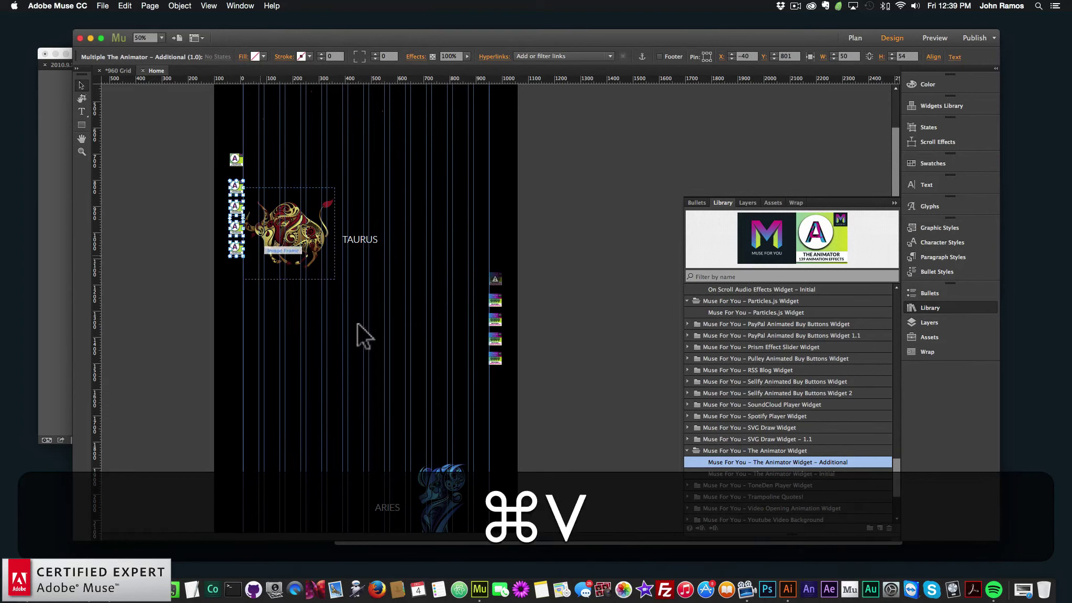
{"action": "left_click_drag", "start_coordinate": [498, 285], "coordinate": [238, 283]}
{"action": "left_click", "coordinate": [196, 283]}
- Duplicate the lowest Animator – Additional widget and place the copy at the end of the same column
{"action": "left_click", "coordinate": [234, 335]}
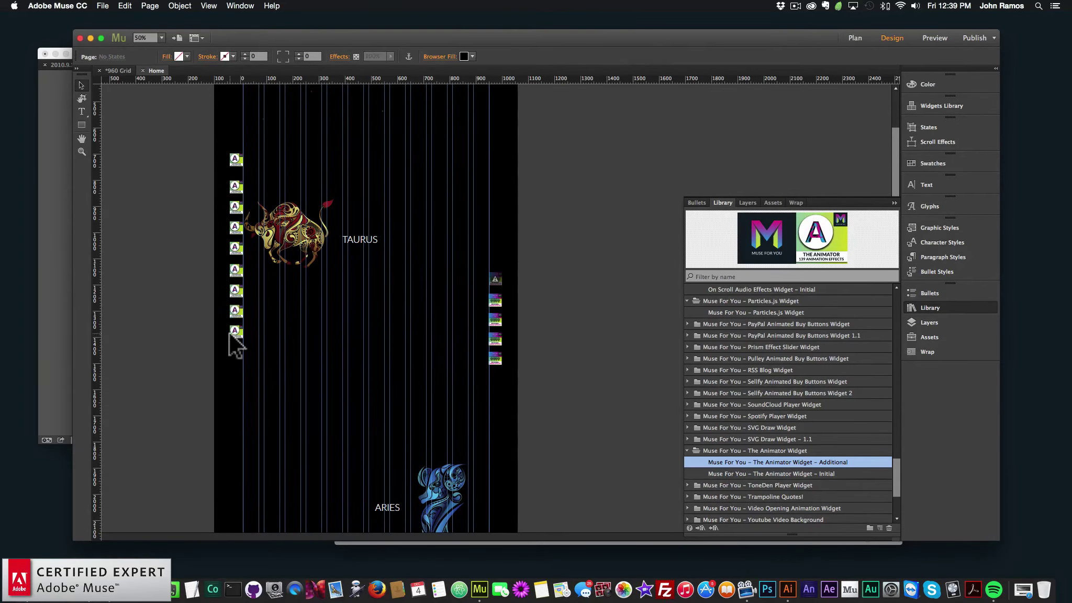
{"action": "key", "text": "super+v"}
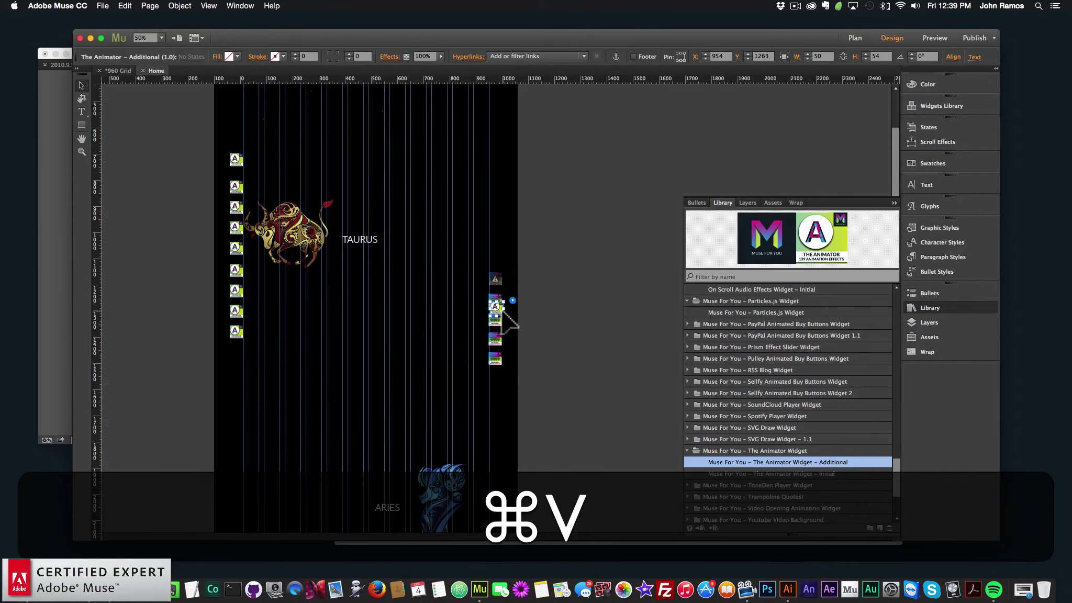
{"action": "left_click_drag", "start_coordinate": [500, 311], "coordinate": [236, 273]}
- Set the graphic style name of the first duplicated Animator widget to animate1
{"action": "left_click", "coordinate": [253, 263]}
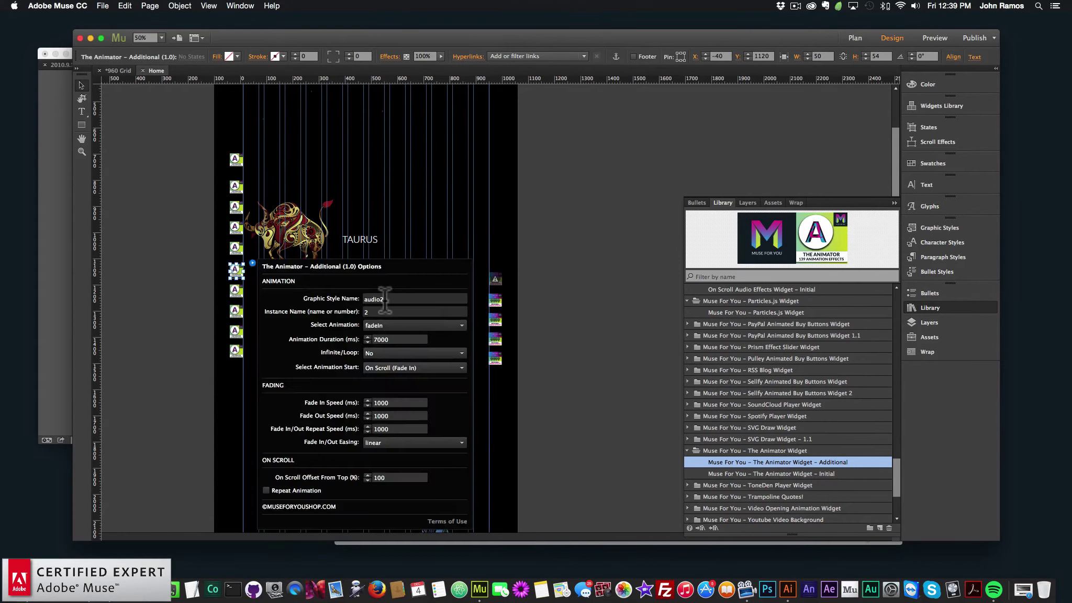
{"action": "left_click", "coordinate": [345, 296]}
{"action": "type", "text": "animat"}
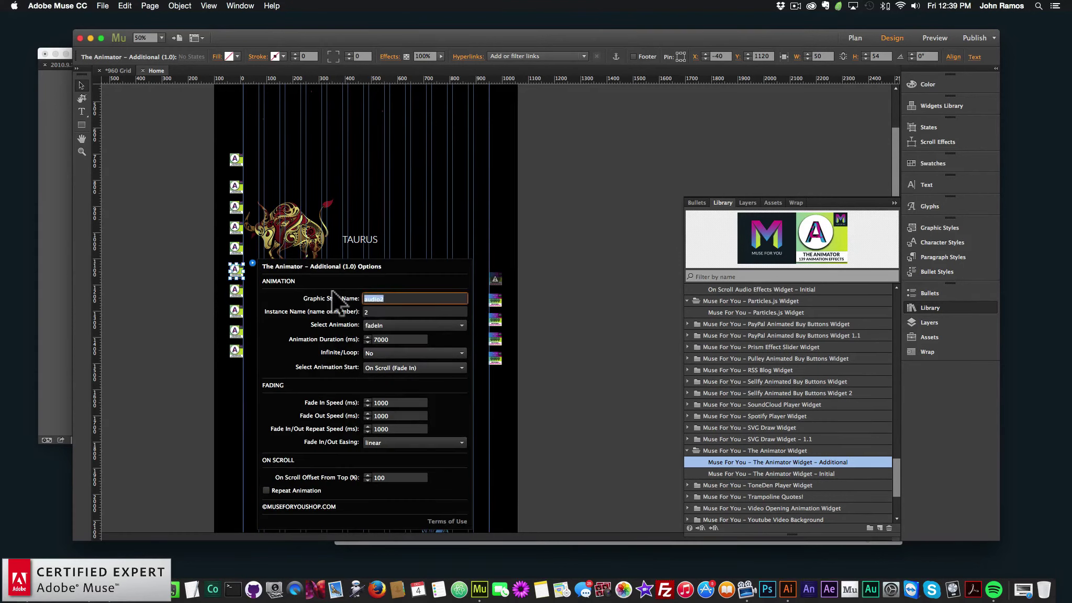
{"action": "type", "text": "e1"}
{"action": "key", "text": "Return"}
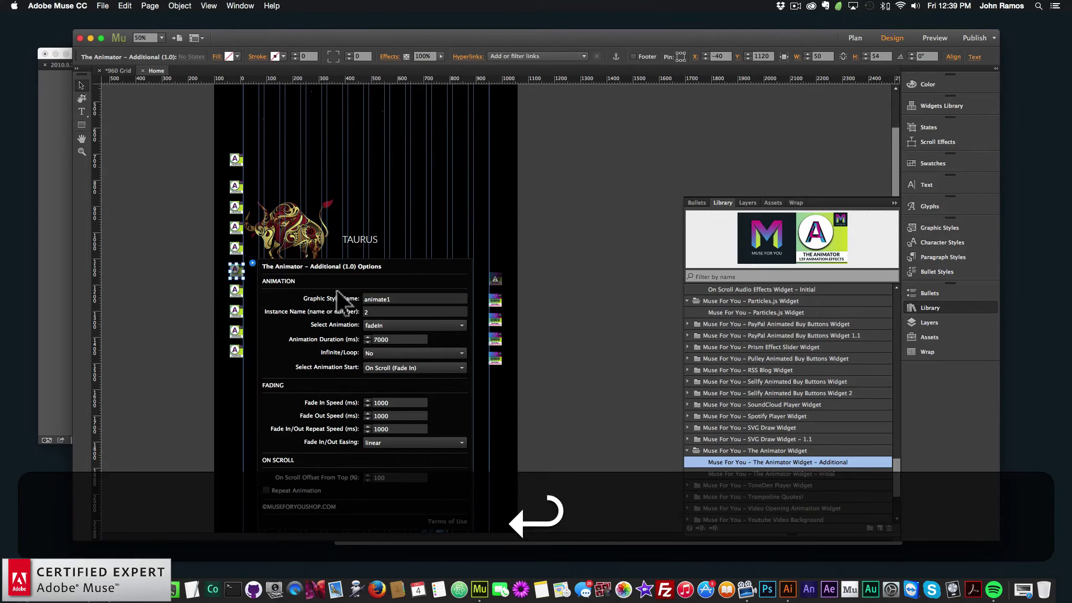
- Set the graphic style name of the second duplicated Animator widget to animate2
{"action": "left_click", "coordinate": [235, 289]}
{"action": "left_click", "coordinate": [252, 283]}
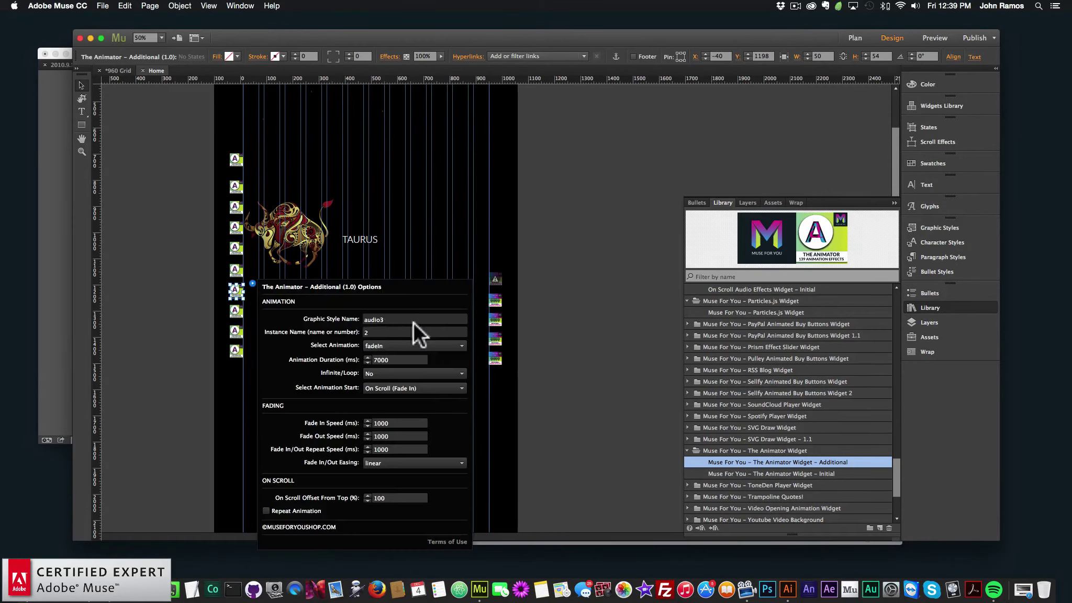
{"action": "left_click", "coordinate": [413, 319]}
{"action": "type", "text": "animate2"}
{"action": "key", "text": "Return"}
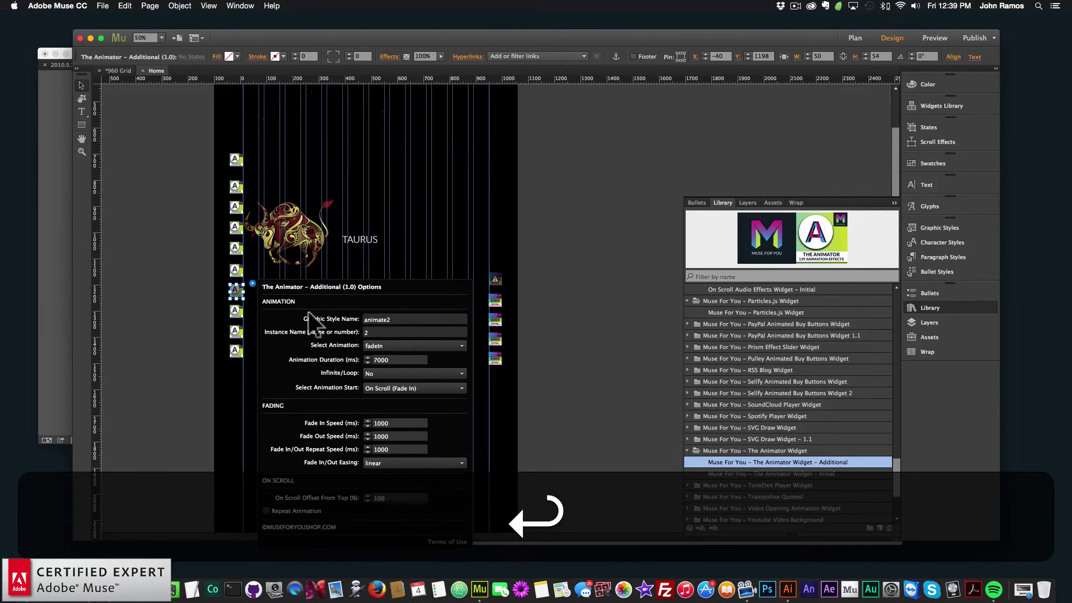
- Set the graphic style name of the third duplicated Animator widget to animate3
{"action": "left_click", "coordinate": [235, 310]}
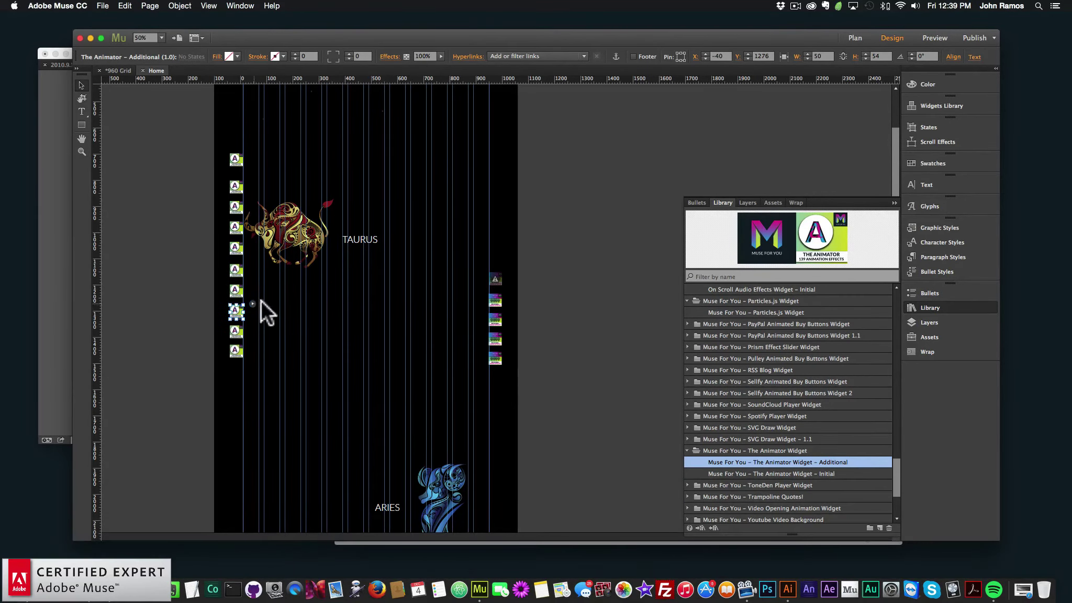
{"action": "left_click", "coordinate": [253, 304]}
{"action": "type", "text": "animate3"}
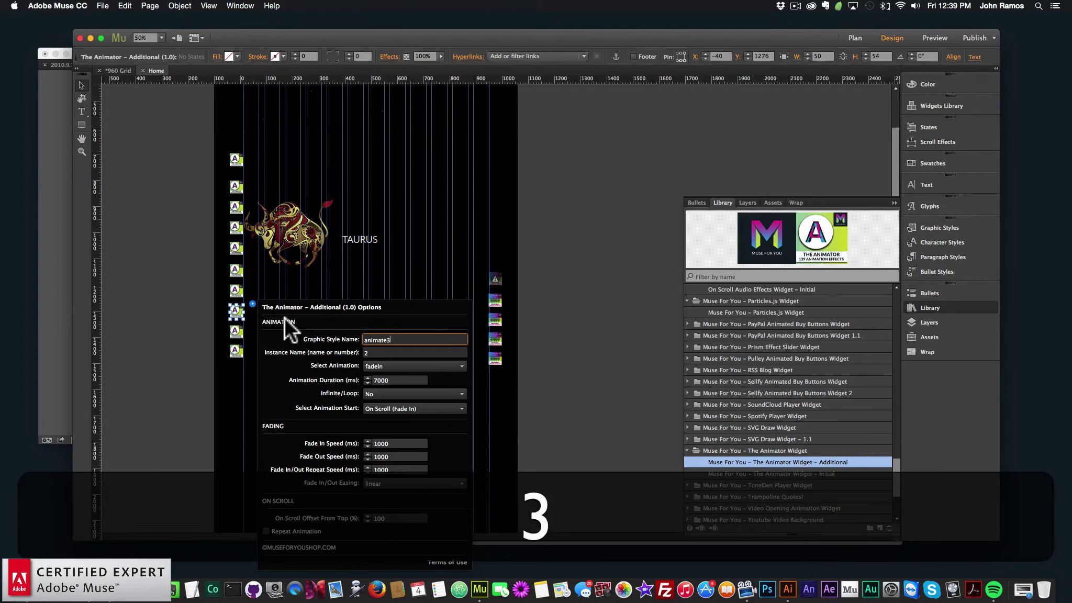
{"action": "key", "text": "Return"}
- Set the graphic style name of the fourth duplicated Animator widget to animate4
{"action": "left_click", "coordinate": [236, 329]}
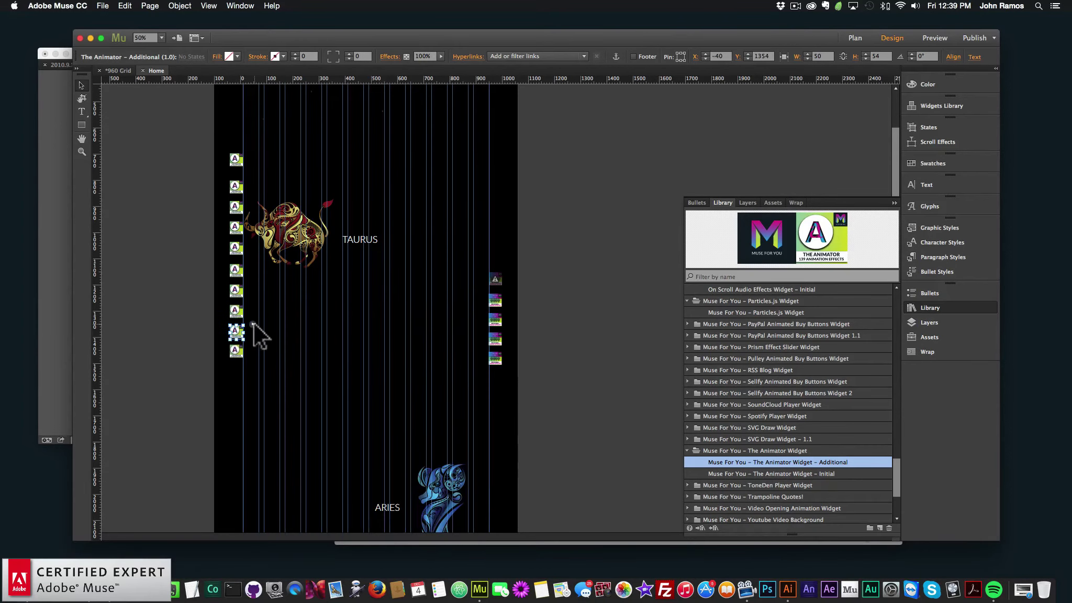
{"action": "left_click", "coordinate": [252, 324]}
{"action": "type", "text": "animate4"}
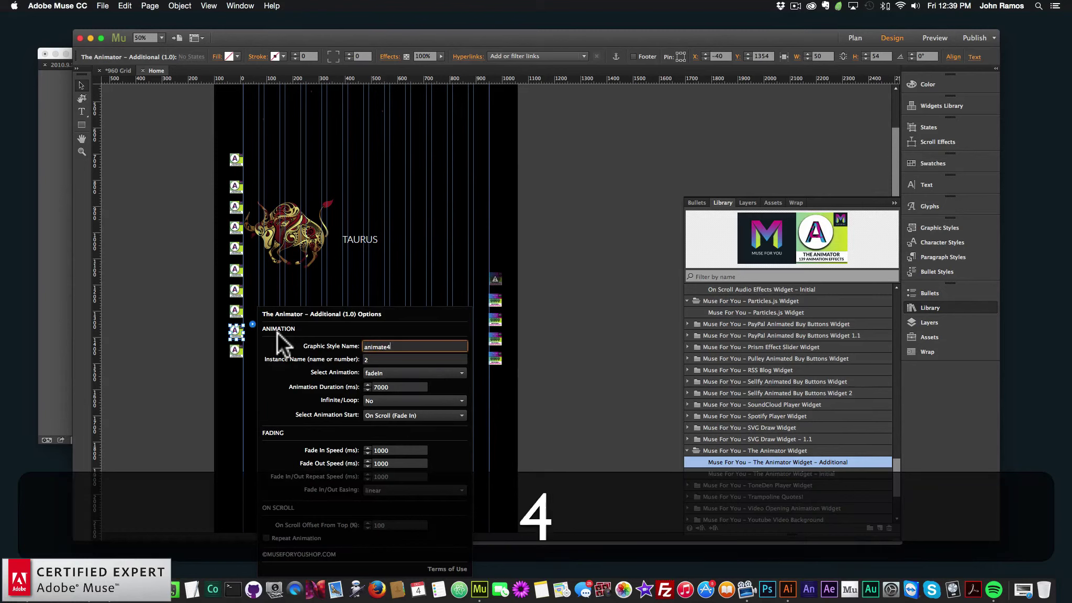
{"action": "key", "text": "Return"}
- Set the graphic style name of the lowest duplicated Animator widget to animate5
{"action": "left_click", "coordinate": [236, 349]}
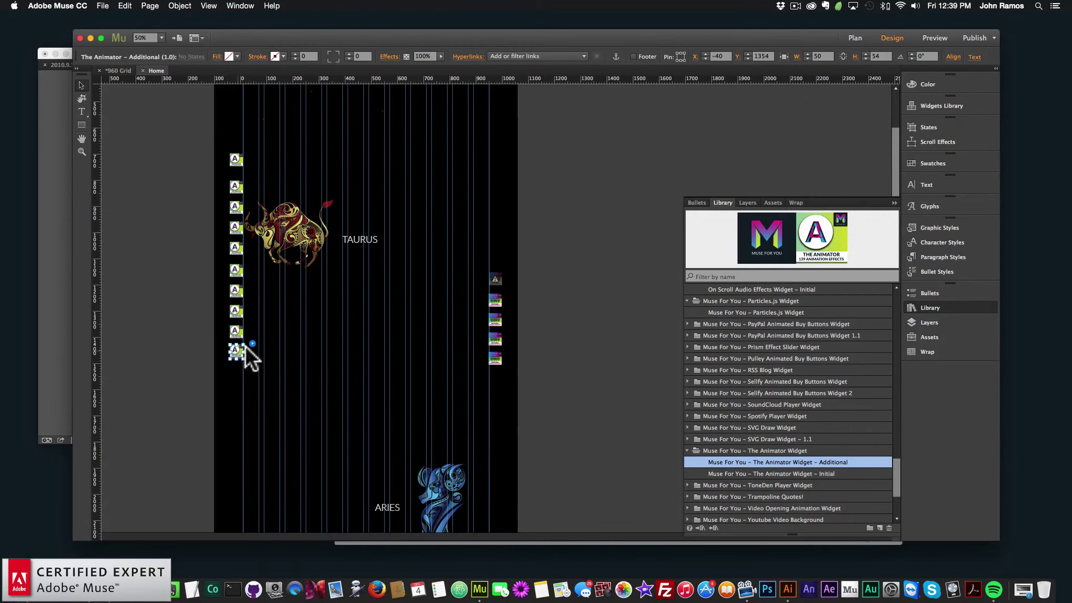
{"action": "left_click", "coordinate": [252, 343]}
{"action": "type", "text": "anim"}
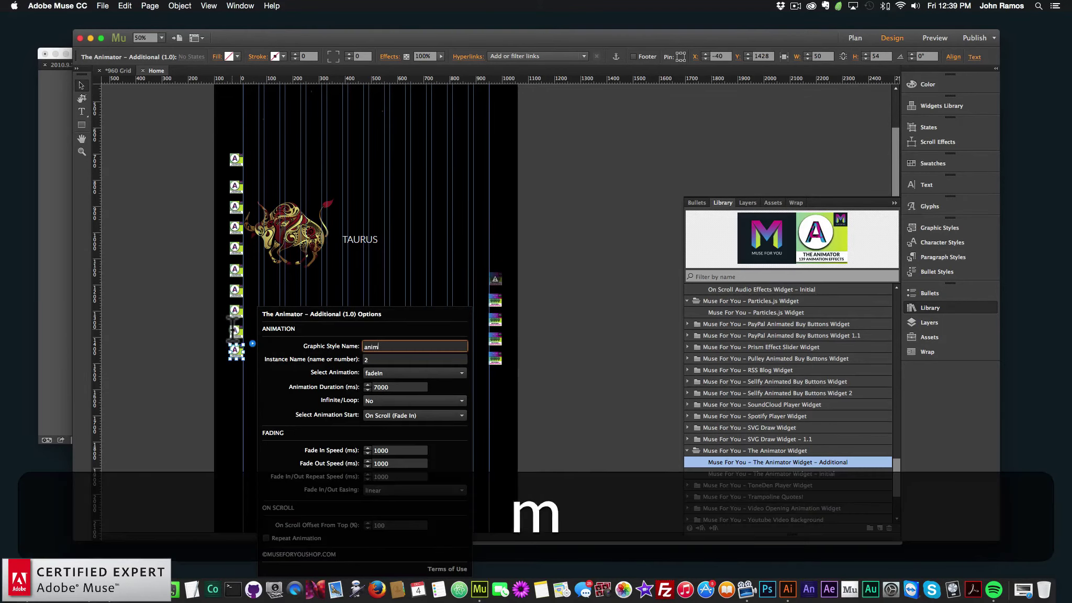
{"action": "type", "text": "ate5"}
{"action": "key", "text": "Return"}
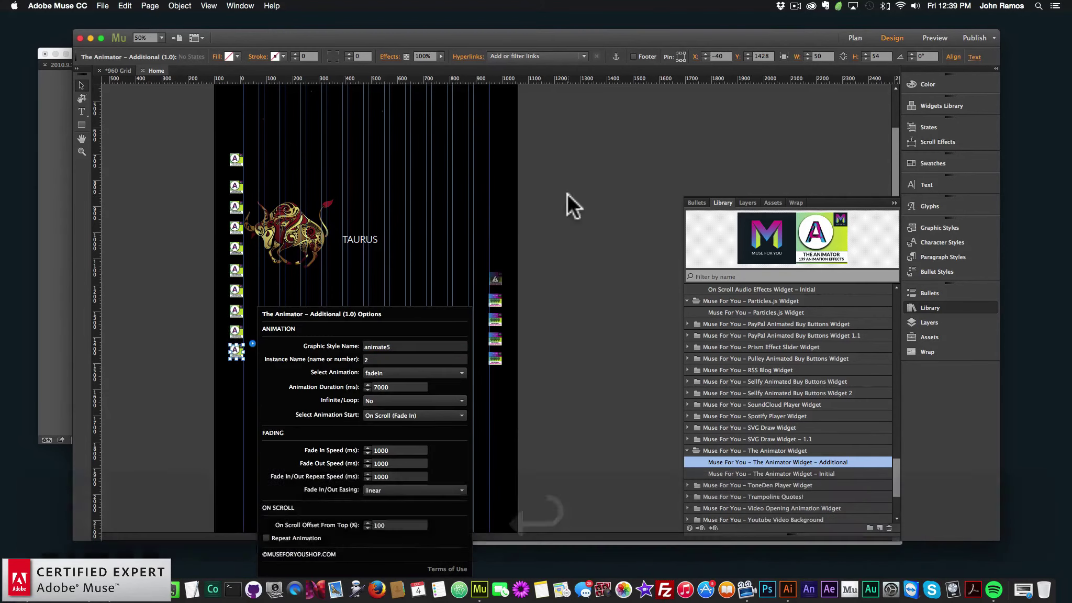
{"action": "left_click", "coordinate": [569, 204]}
- Create a new graphic style named animate1 for the TAURUS title text frame
{"action": "left_click", "coordinate": [352, 244]}
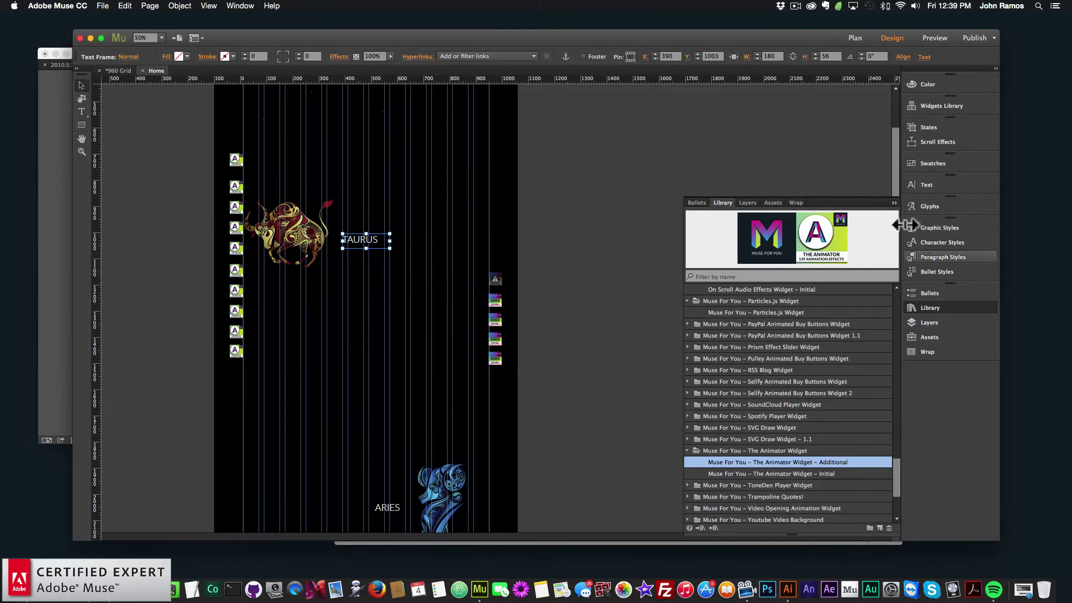
{"action": "left_click", "coordinate": [934, 228]}
{"action": "left_click", "coordinate": [879, 288]}
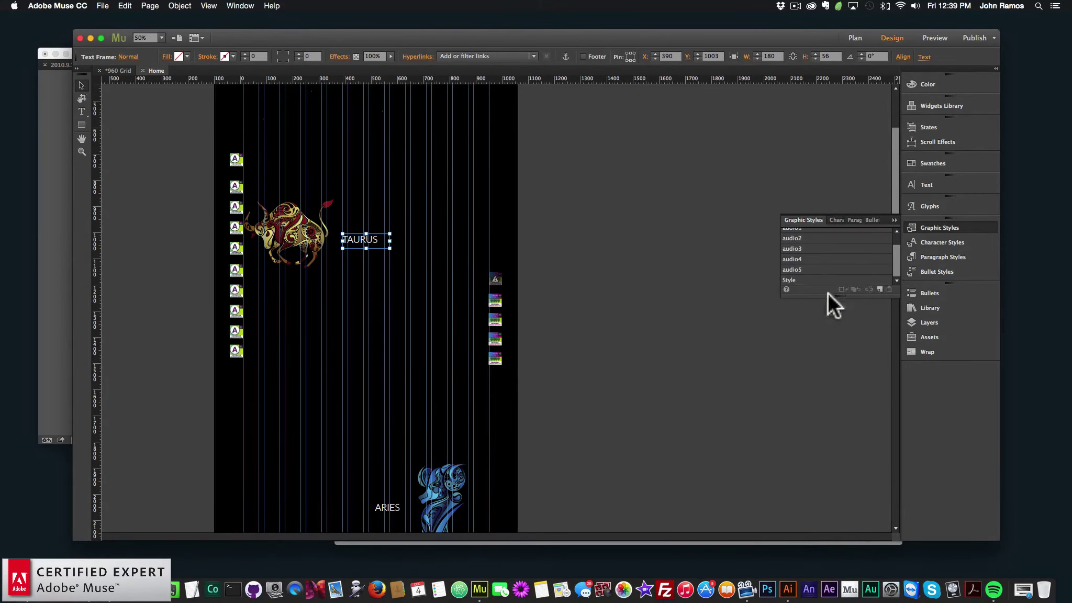
{"action": "double_click", "coordinate": [811, 279]}
{"action": "type", "text": "animate2"}
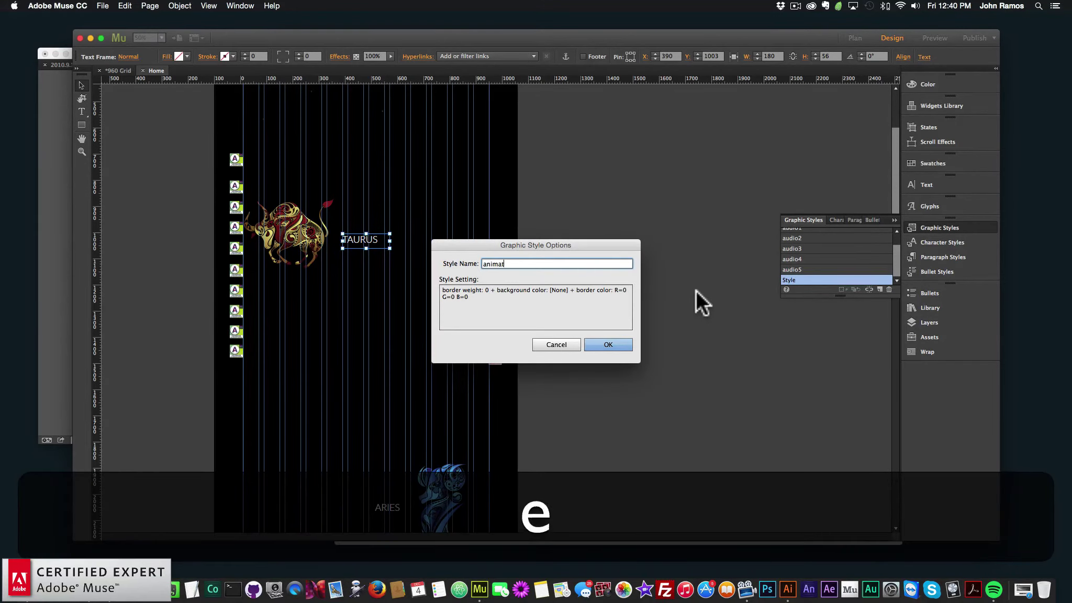
{"action": "key", "text": "Return"}
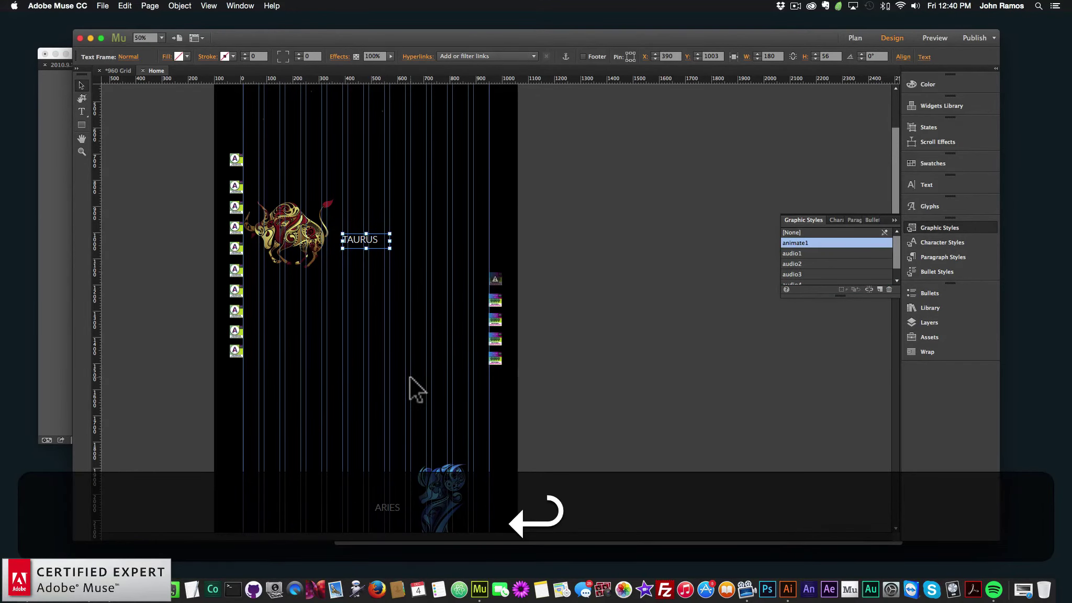
- Create a new graphic style named animate2 for the ARIES title text frame
{"action": "scroll", "coordinate": [410, 376], "scroll_direction": "down", "scroll_amount": 5}
{"action": "left_click", "coordinate": [390, 363]}
{"action": "scroll", "coordinate": [806, 264], "scroll_direction": "down", "scroll_amount": 2}
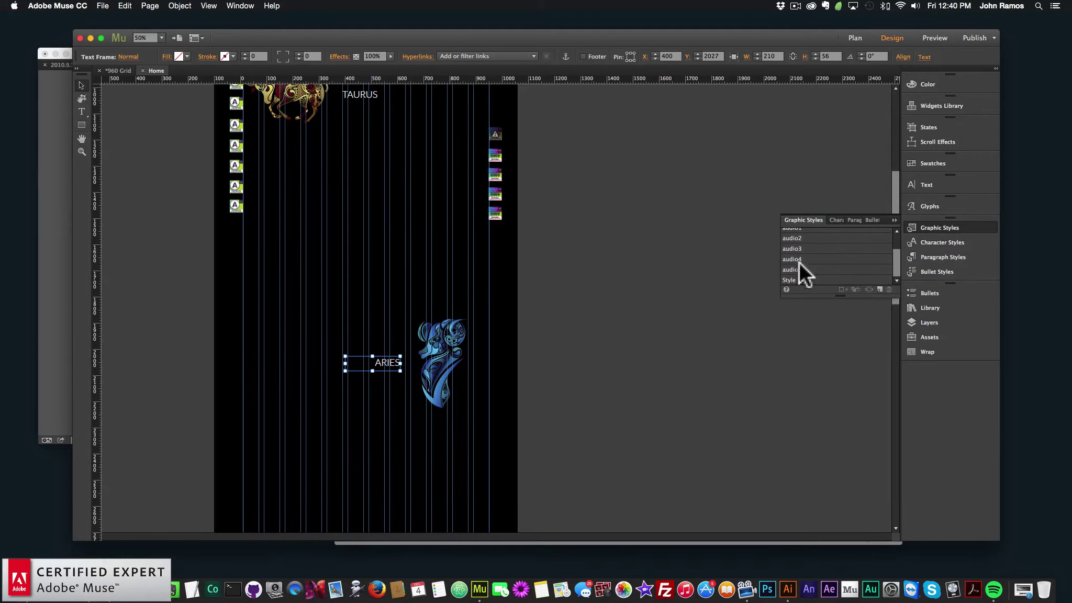
{"action": "double_click", "coordinate": [806, 279]}
{"action": "type", "text": "anima"}
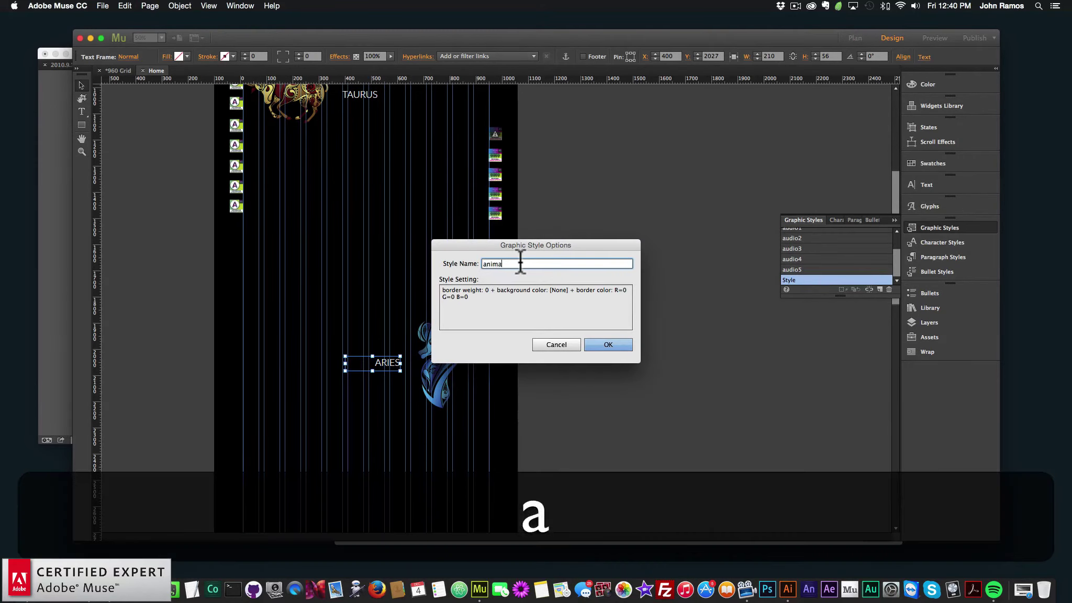
{"action": "type", "text": "te2"}
{"action": "key", "text": "Return"}
- Create a new graphic style named animate3 for the LEO title text frame
{"action": "scroll", "coordinate": [521, 297], "scroll_direction": "down", "scroll_amount": 8}
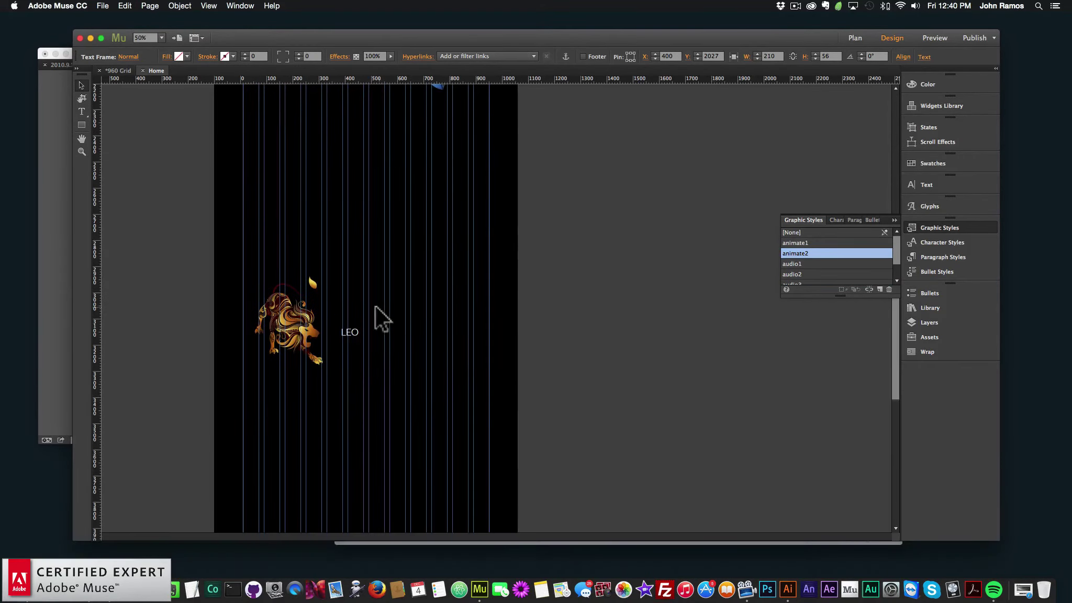
{"action": "left_click", "coordinate": [373, 332]}
{"action": "left_click", "coordinate": [879, 289]}
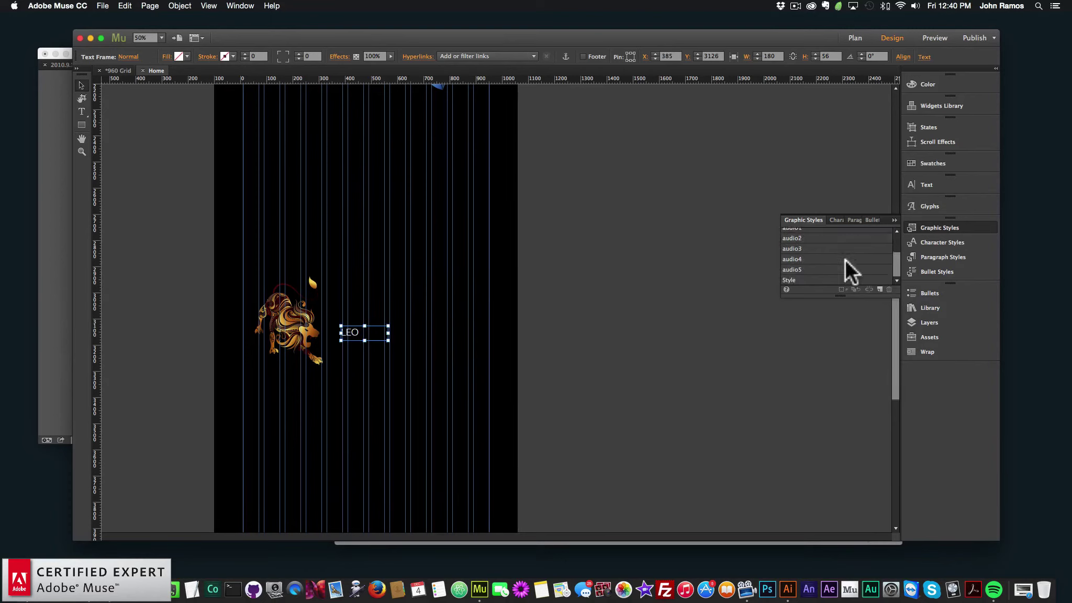
{"action": "double_click", "coordinate": [805, 277]}
{"action": "type", "text": "animate3"}
{"action": "key", "text": "Return"}
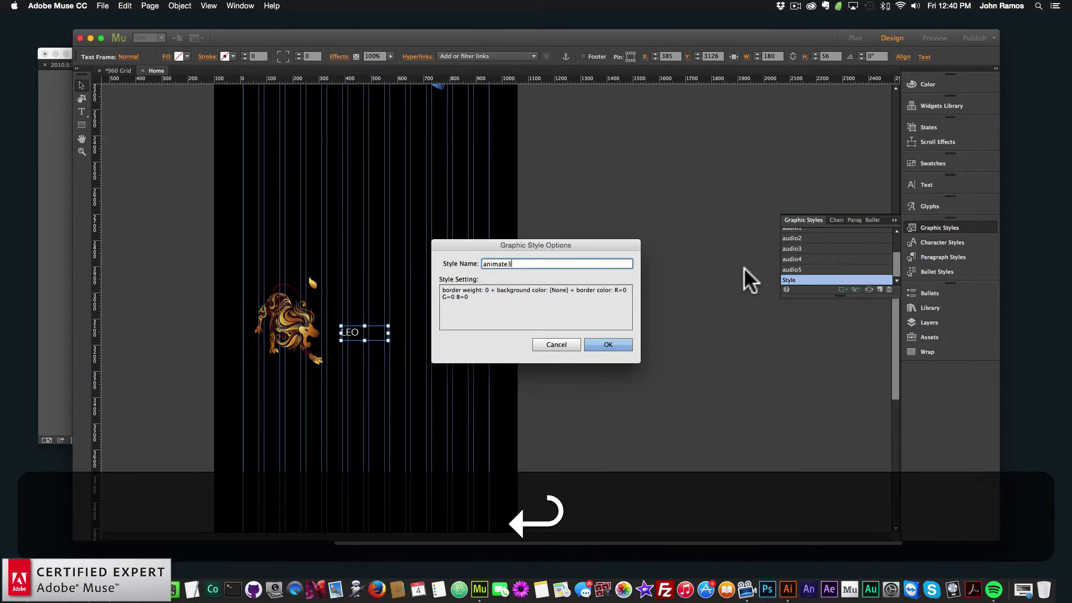
- Create a new graphic style named animate4 for the VIRGO title text frame
{"action": "scroll", "coordinate": [461, 230], "scroll_direction": "down", "scroll_amount": 10}
{"action": "left_click", "coordinate": [376, 267]}
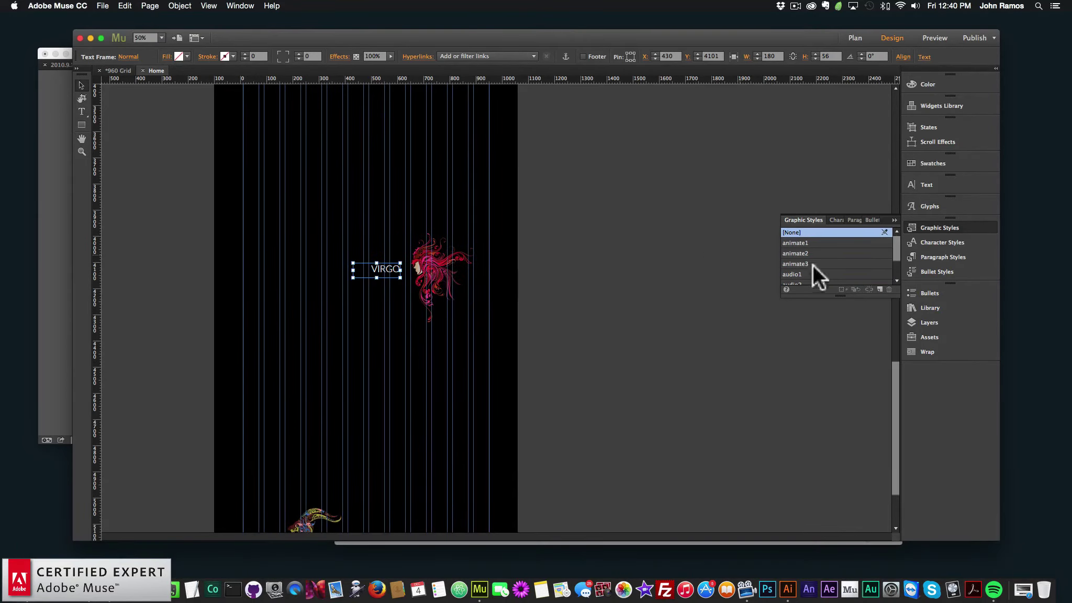
{"action": "left_click", "coordinate": [880, 289]}
{"action": "double_click", "coordinate": [791, 278]}
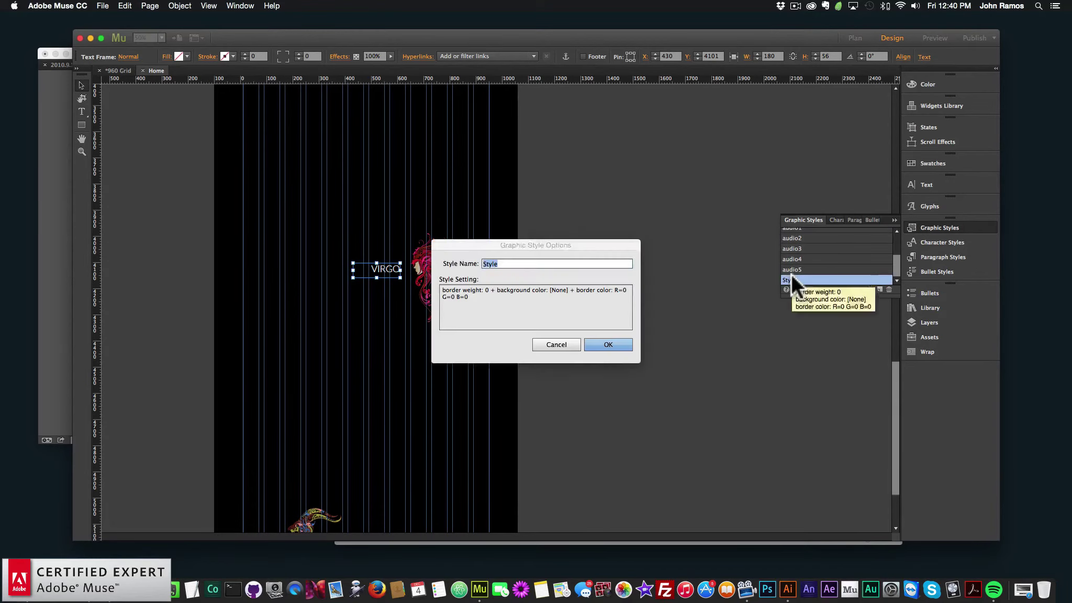
{"action": "type", "text": "animate4"}
{"action": "key", "text": "Return"}
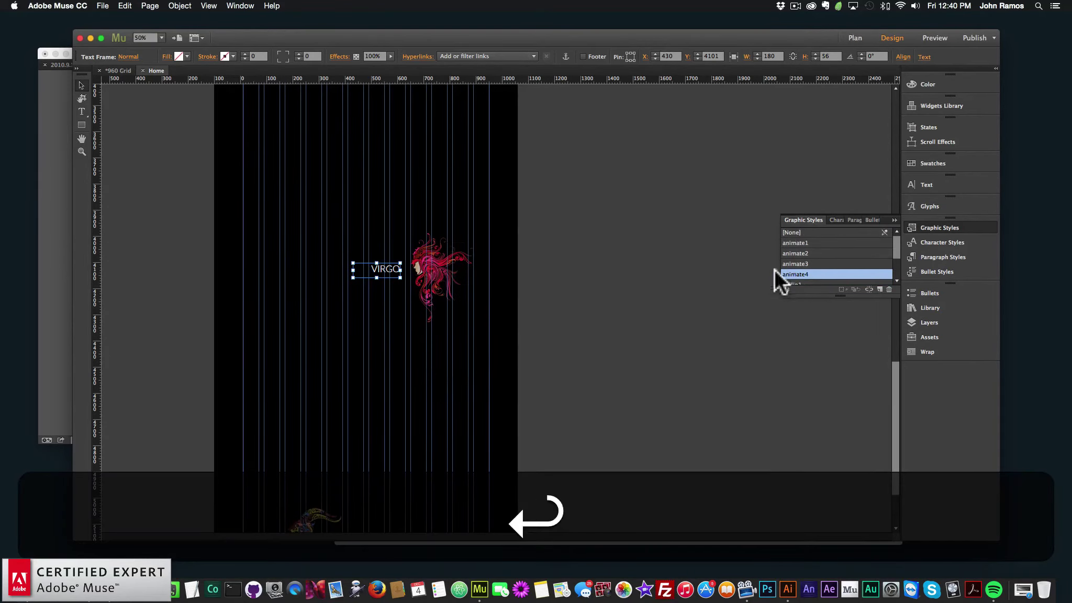
- Create a new graphic style named animate5 for the CAPRICORN title text frame, and deselect it
{"action": "scroll", "coordinate": [478, 335], "scroll_direction": "down", "scroll_amount": 4}
{"action": "left_click", "coordinate": [395, 459]}
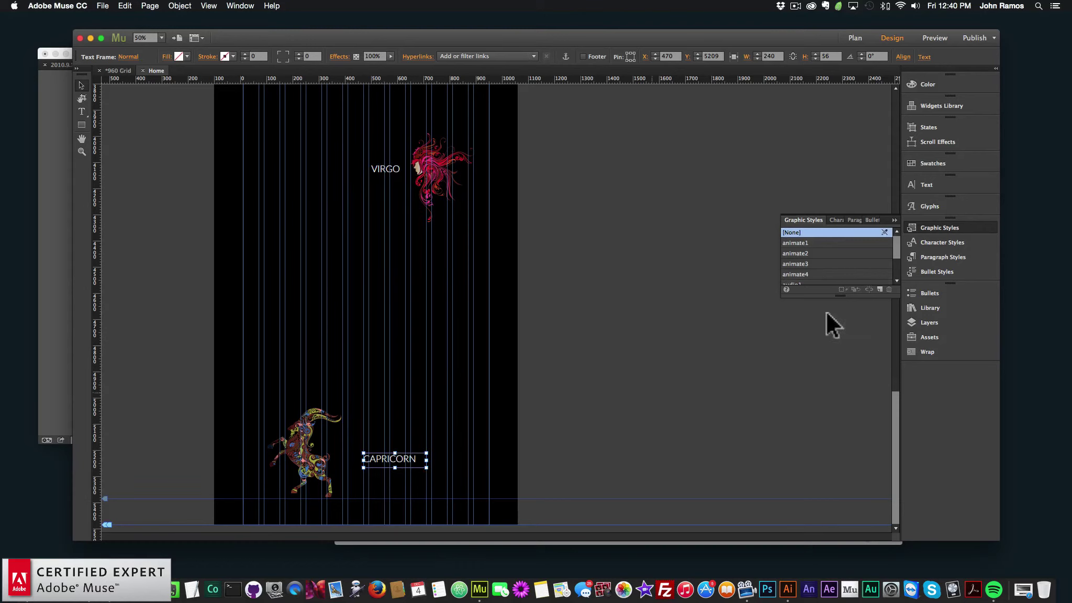
{"action": "left_click", "coordinate": [879, 289]}
{"action": "double_click", "coordinate": [801, 278]}
{"action": "type", "text": "anima"}
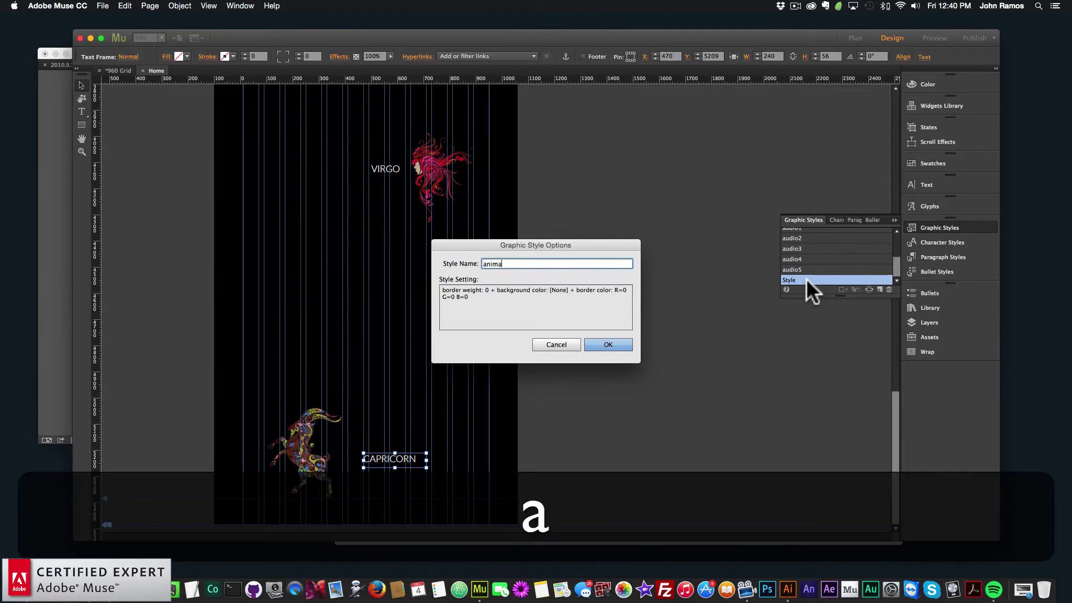
{"action": "type", "text": "te5"}
{"action": "key", "text": "Return"}
{"action": "left_click", "coordinate": [622, 264]}
- Preview the page in the browser and check the fade-in of the zodiac images and titles from the first section to CAPRICORN
{"action": "scroll", "coordinate": [625, 261], "scroll_direction": "up", "scroll_amount": 5}
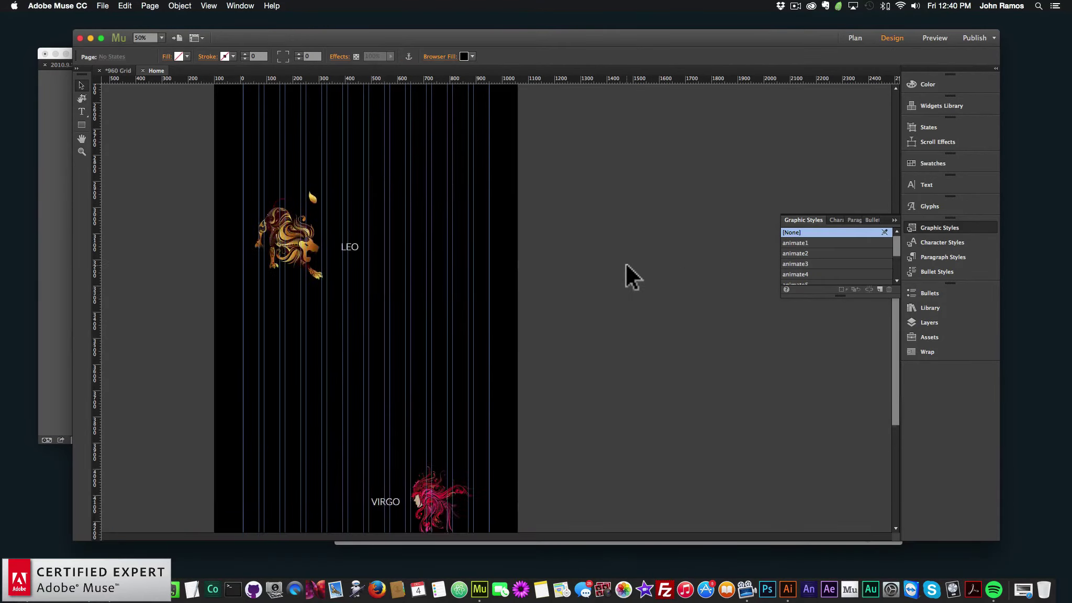
{"action": "scroll", "coordinate": [625, 265], "scroll_direction": "up", "scroll_amount": 5}
{"action": "left_click", "coordinate": [124, 5]}
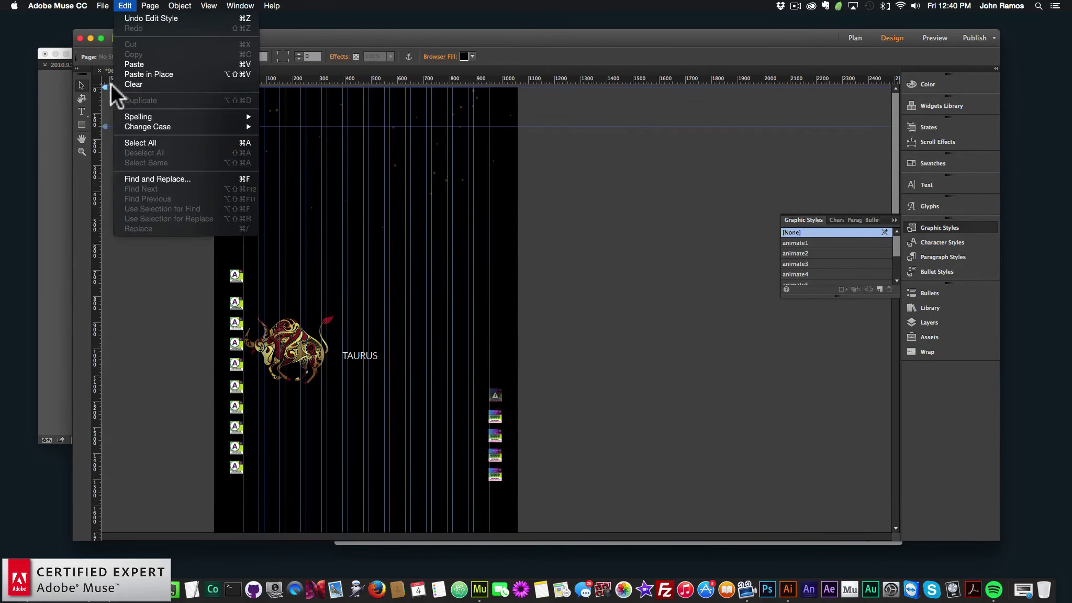
{"action": "mouse_move", "coordinate": [103, 6]}
{"action": "left_click", "coordinate": [121, 169]}
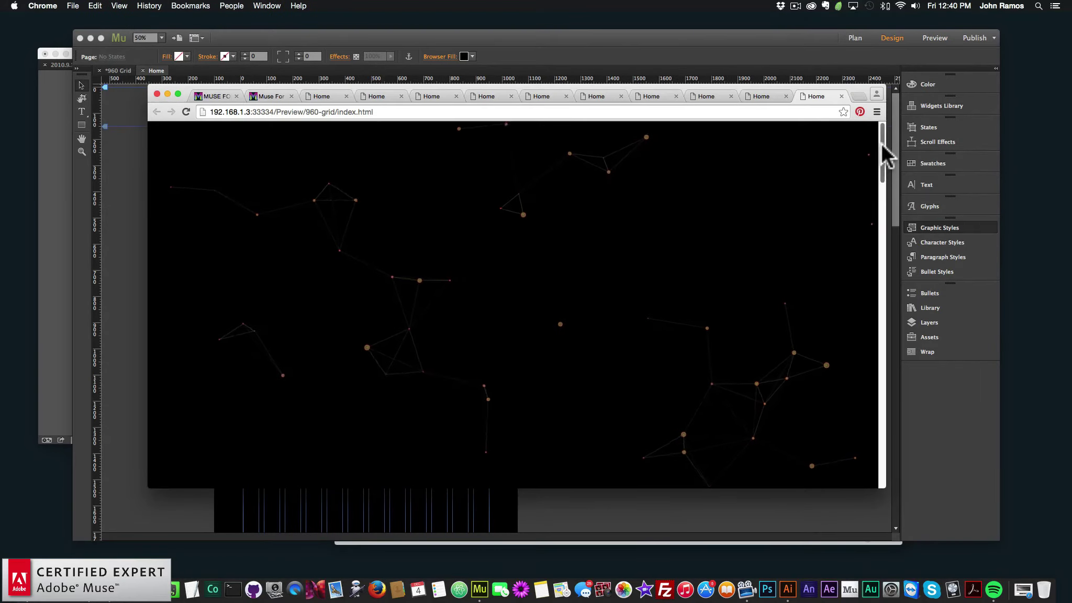
{"action": "left_click_drag", "start_coordinate": [881, 143], "coordinate": [871, 445]}
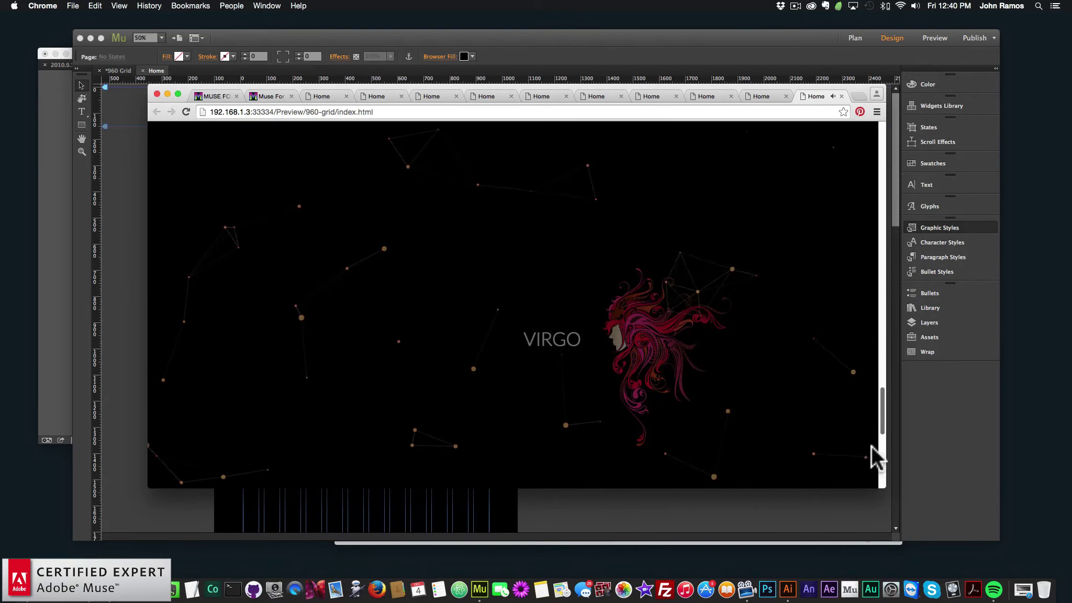
{"action": "left_click_drag", "start_coordinate": [878, 395], "coordinate": [873, 476]}
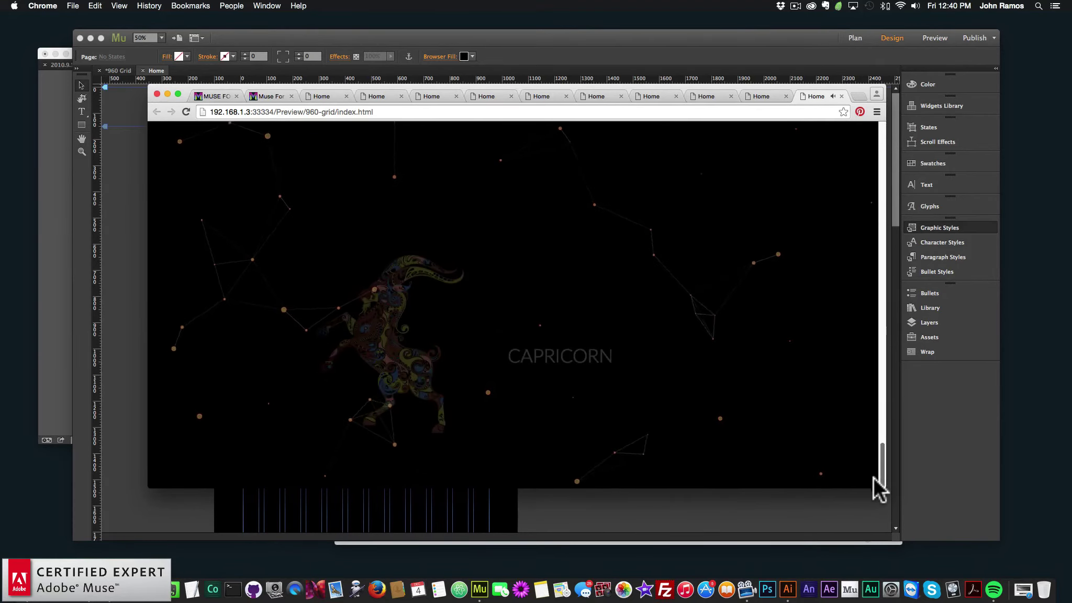
- Switch back to Adobe Muse, draw a square about 15 × 15 px near the page's upper-left edge and fill it white
{"action": "left_click", "coordinate": [131, 238]}
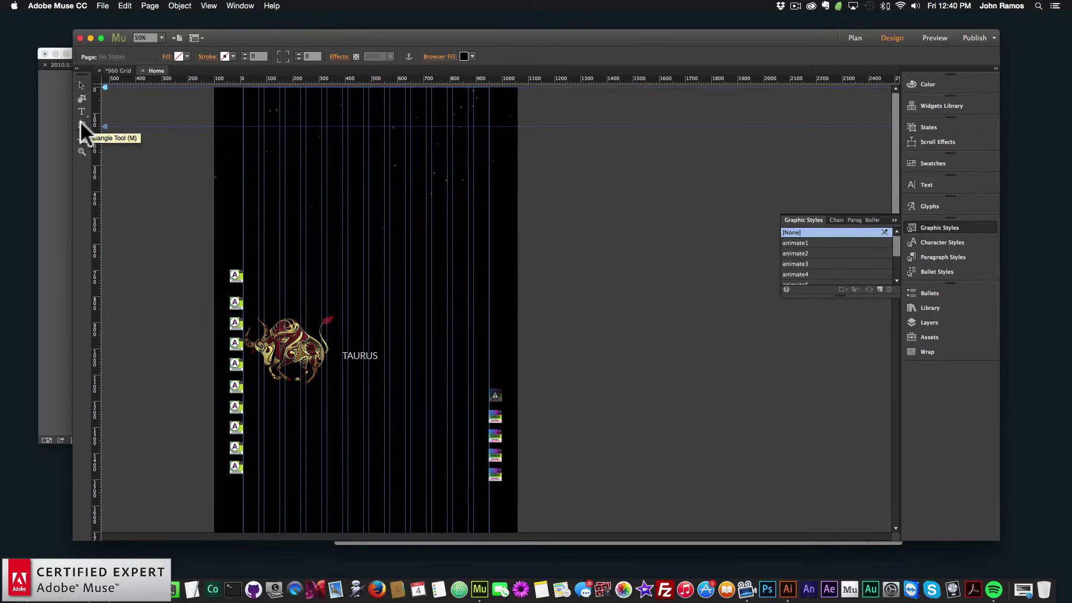
{"action": "left_click", "coordinate": [81, 151]}
{"action": "left_click", "coordinate": [272, 187]}
{"action": "left_click", "coordinate": [273, 187]}
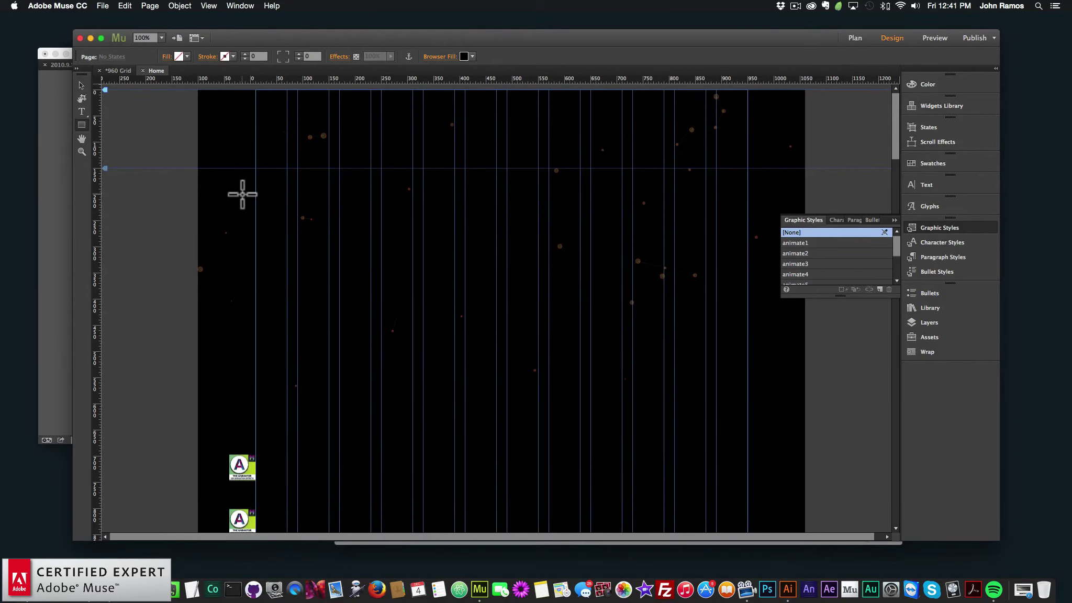
{"action": "left_click_drag", "start_coordinate": [236, 182], "coordinate": [243, 189]}
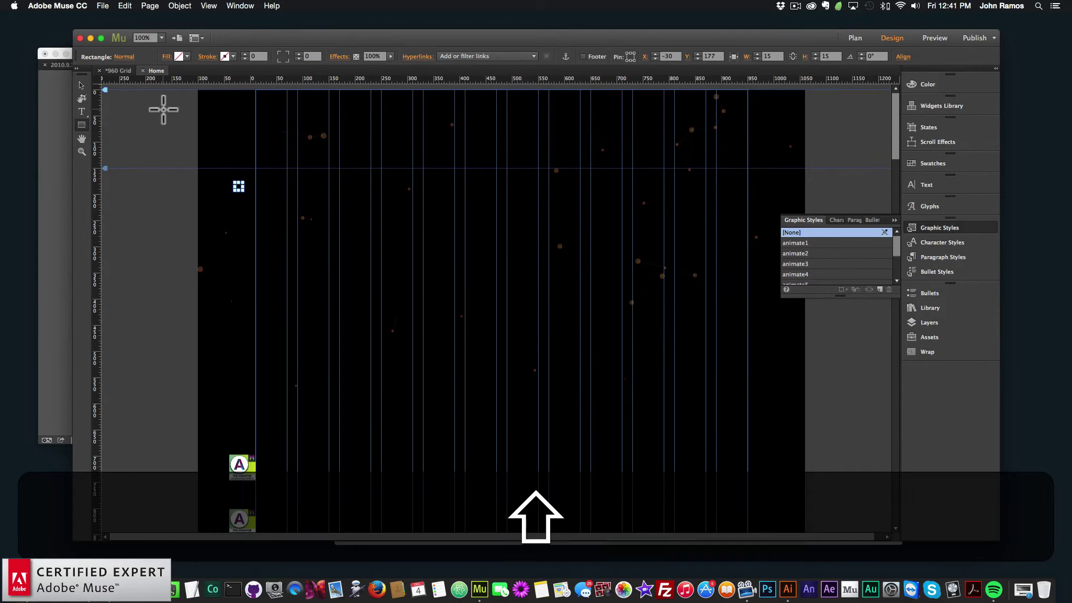
{"action": "left_click", "coordinate": [184, 55]}
{"action": "left_click", "coordinate": [311, 71]}
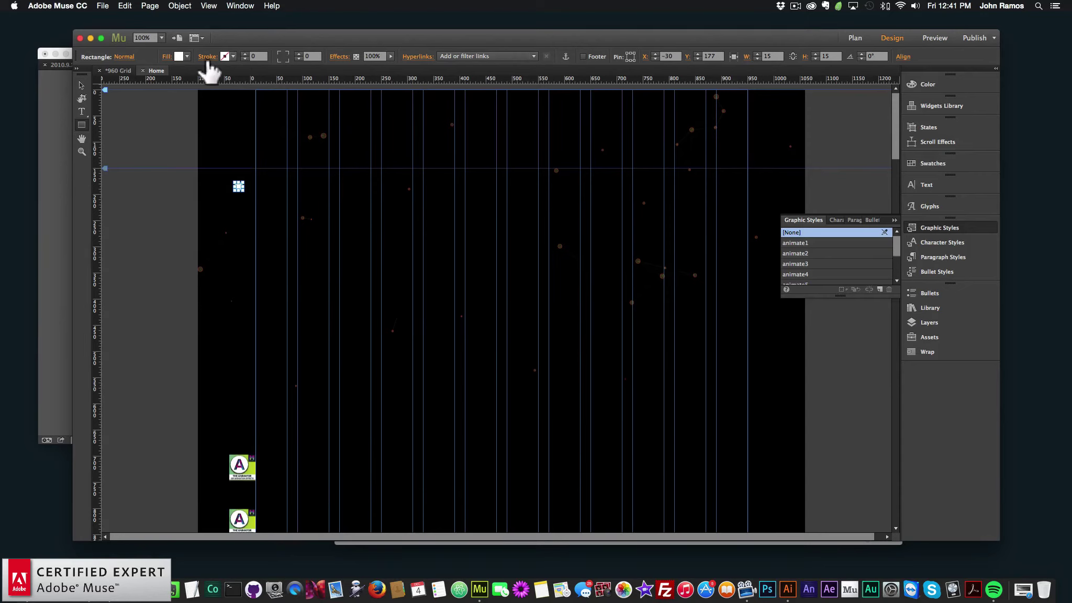
- Set the small square's corner radius to 100 in its Normal state
{"action": "left_click", "coordinate": [127, 58]}
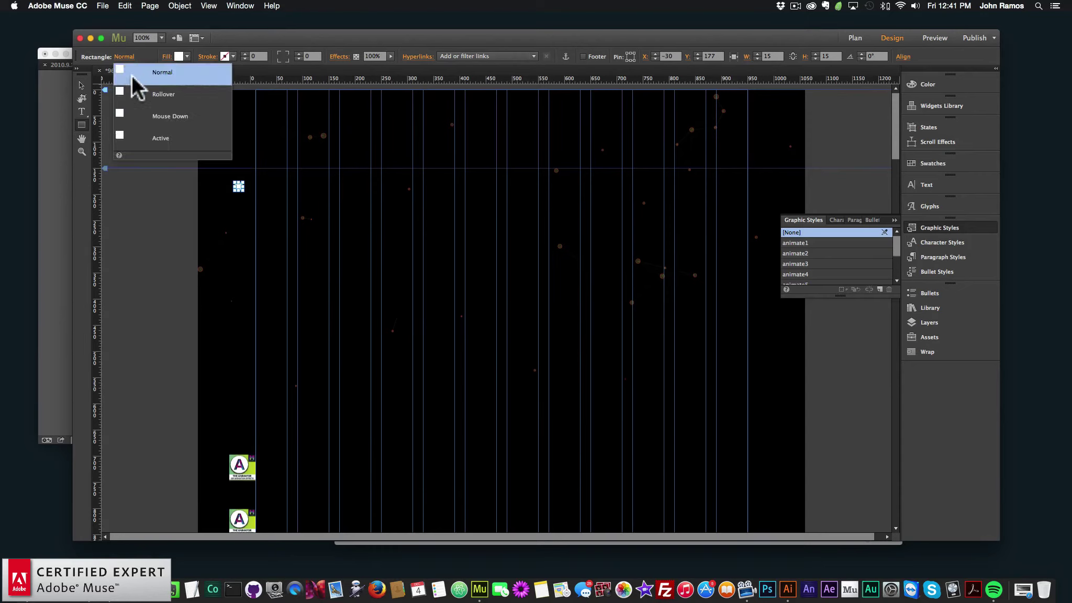
{"action": "left_click", "coordinate": [153, 97]}
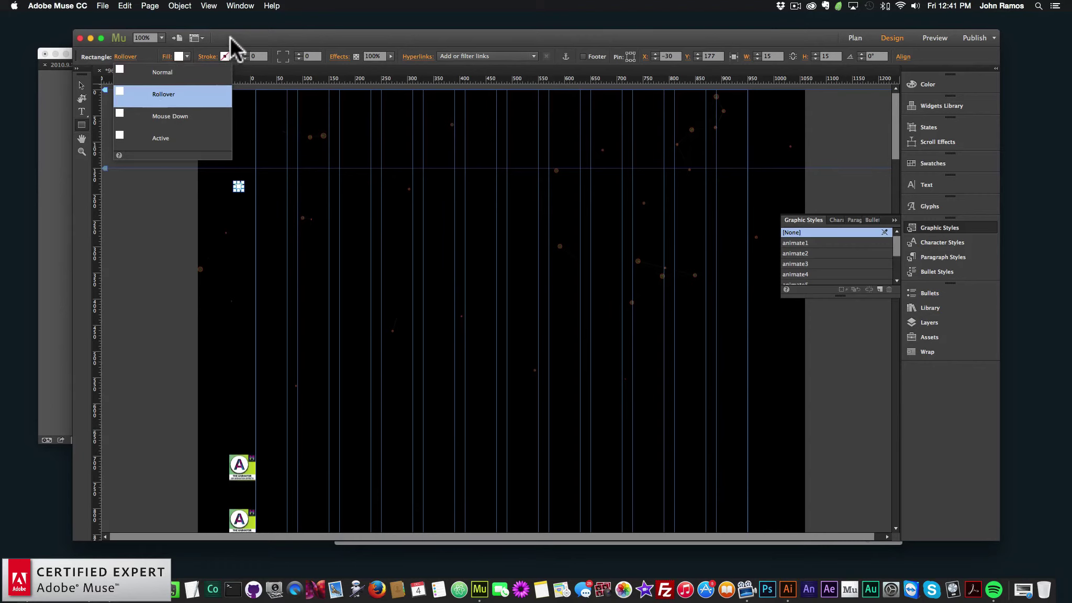
{"action": "left_click", "coordinate": [129, 57]}
{"action": "left_click", "coordinate": [137, 72]}
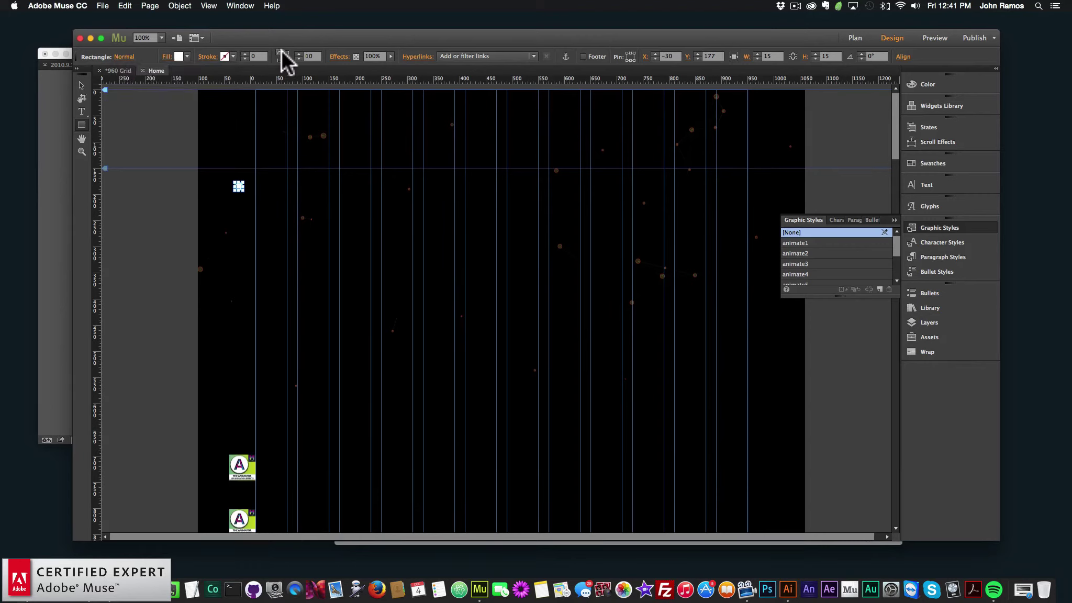
{"action": "left_click", "coordinate": [305, 54]}
{"action": "type", "text": "0"}
{"action": "key", "text": "Return"}
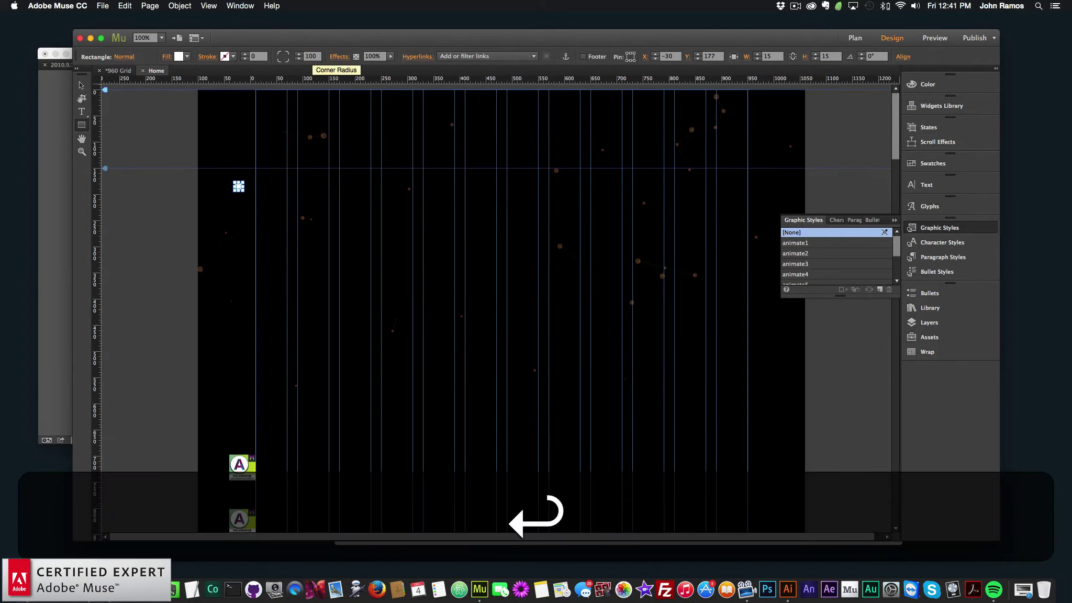
- Give the shape's Rollover state a stroke of weight 3 in the gold swatch colour D2C066
{"action": "left_click", "coordinate": [124, 56]}
{"action": "left_click", "coordinate": [155, 94]}
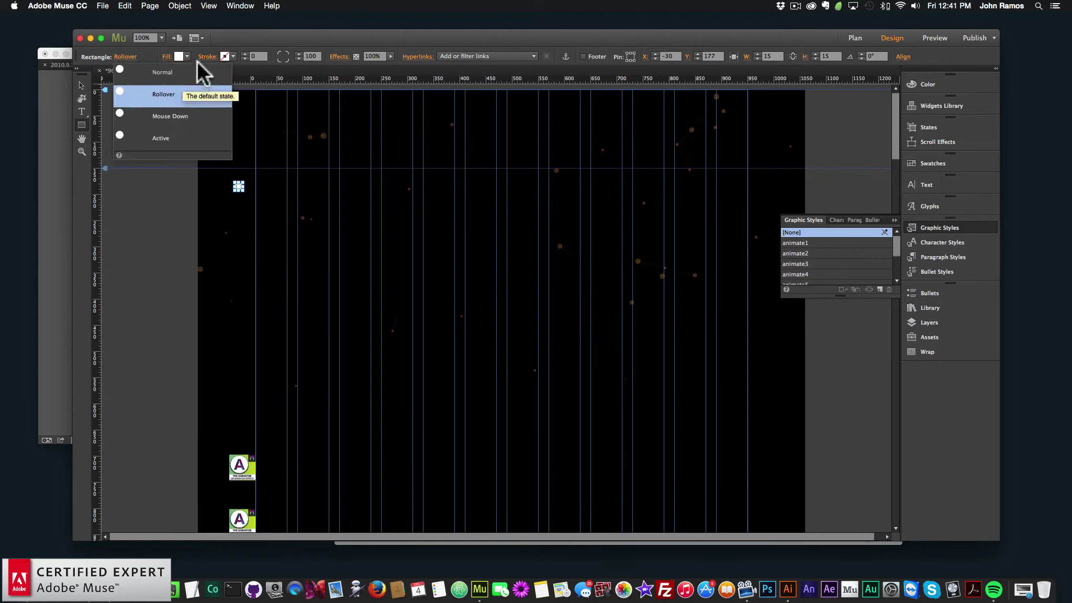
{"action": "left_click", "coordinate": [243, 52]}
{"action": "left_click", "coordinate": [243, 52]}
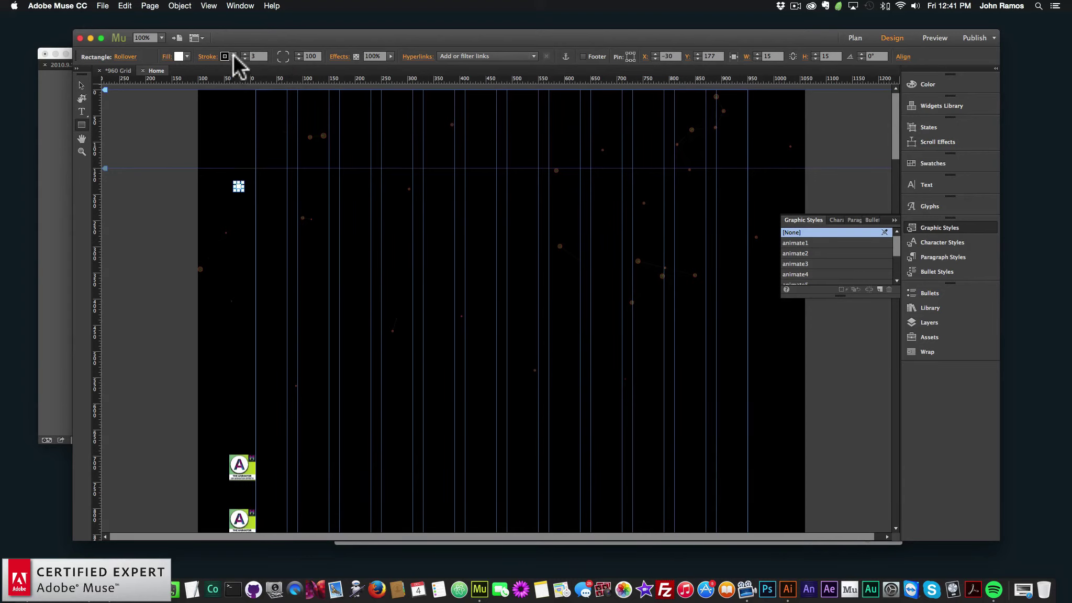
{"action": "left_click", "coordinate": [233, 54]}
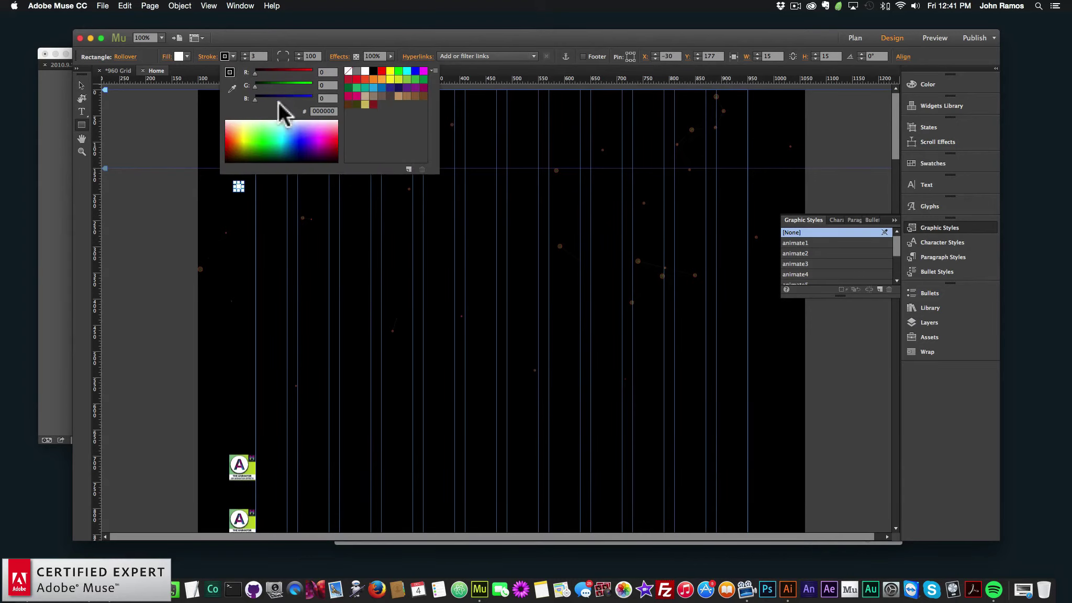
{"action": "left_click", "coordinate": [362, 103]}
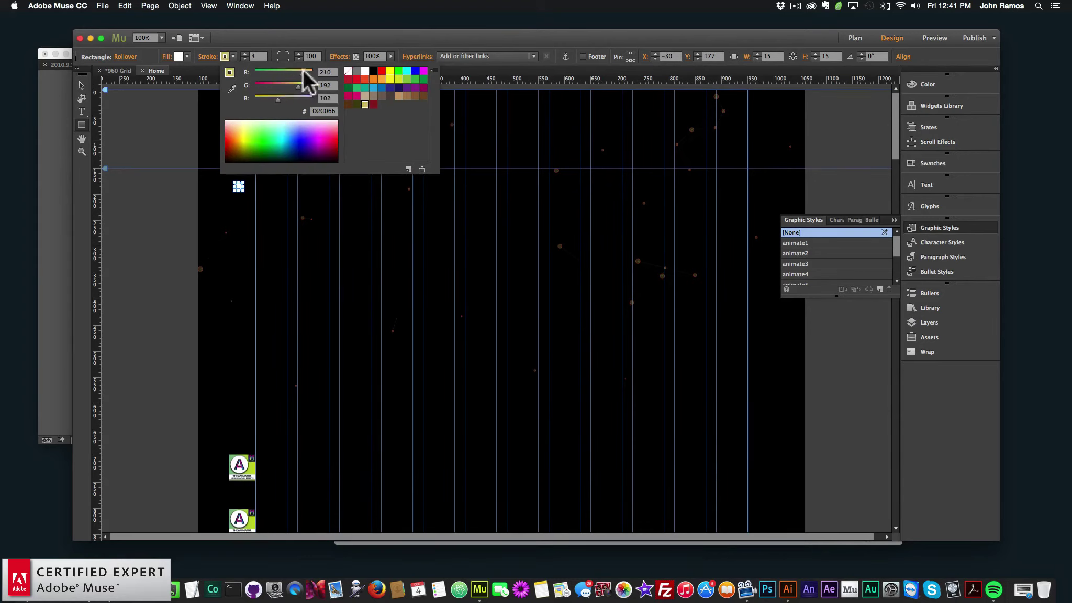
{"action": "left_click", "coordinate": [137, 59]}
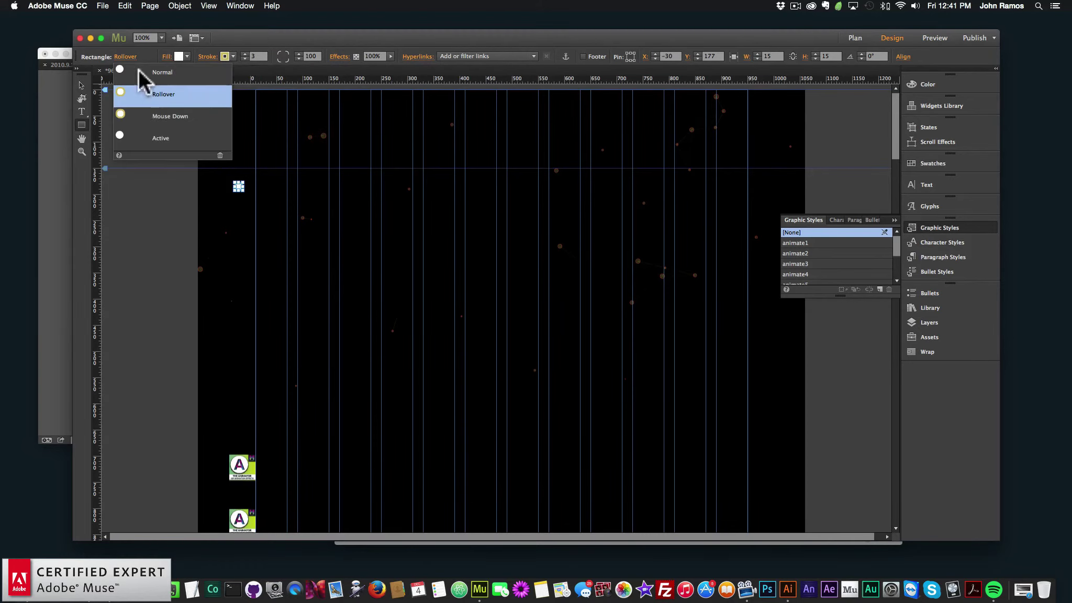
- Give the circle's Active state a dark red 8F1A1C stroke of weight 3, and return the shape to its Normal state
{"action": "left_click", "coordinate": [156, 139]}
{"action": "left_click", "coordinate": [234, 32]}
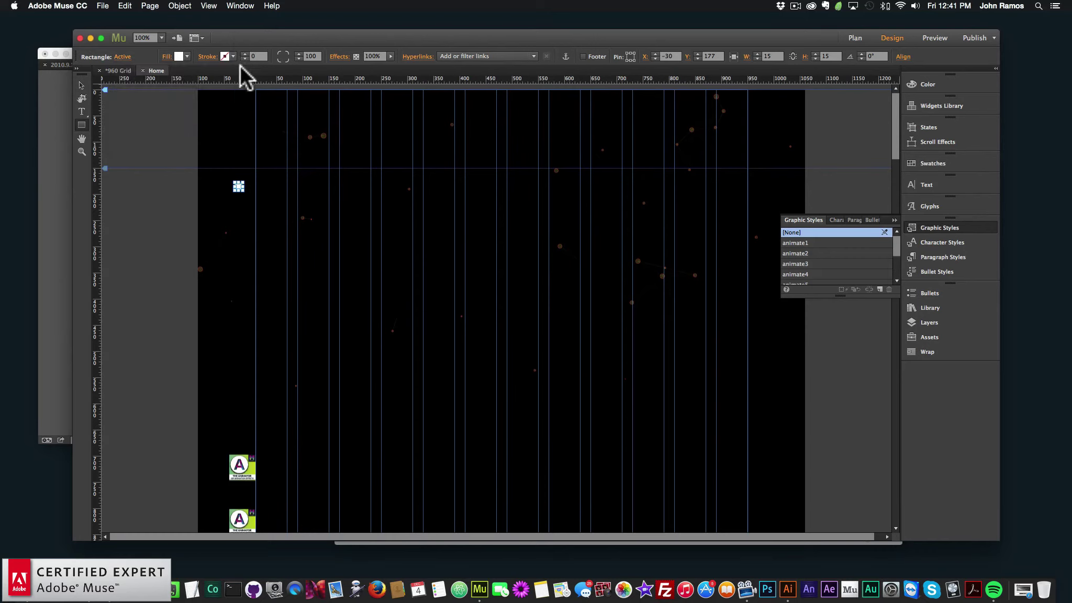
{"action": "left_click", "coordinate": [233, 56]}
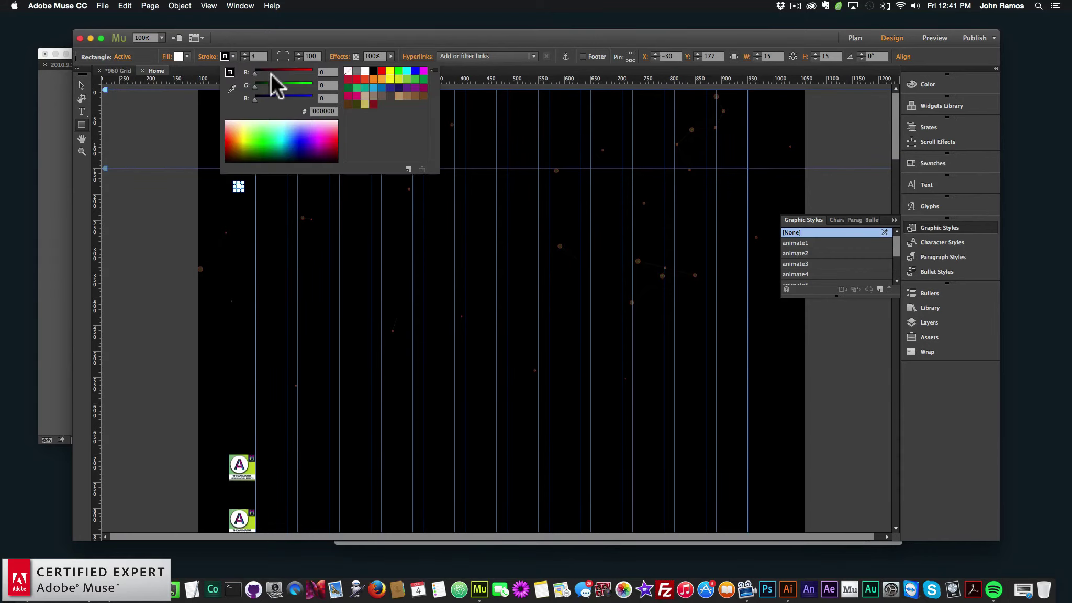
{"action": "left_click", "coordinate": [373, 104]}
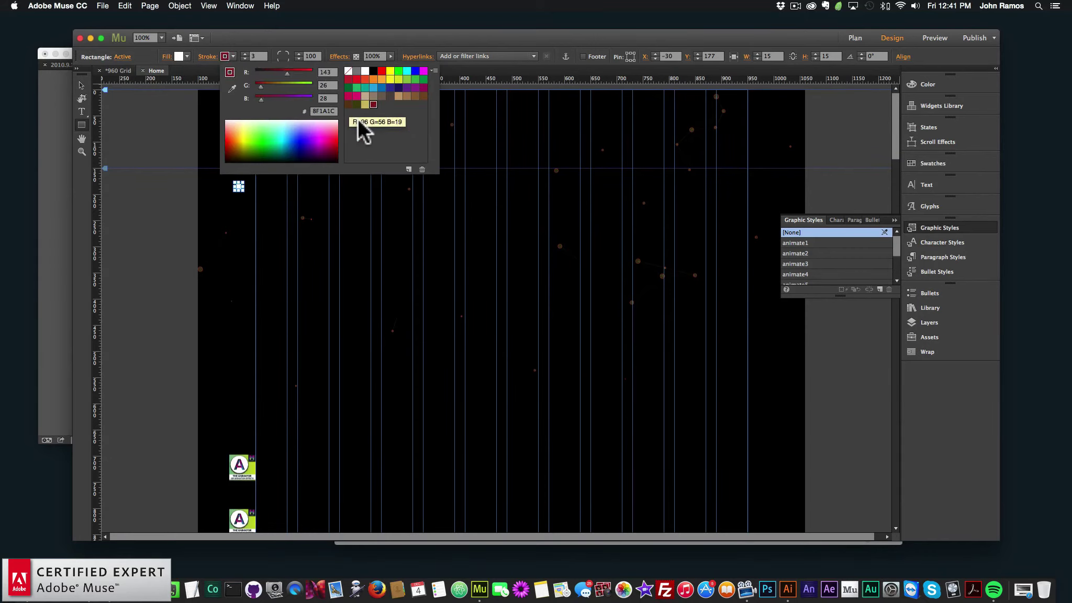
{"action": "left_click", "coordinate": [126, 56]}
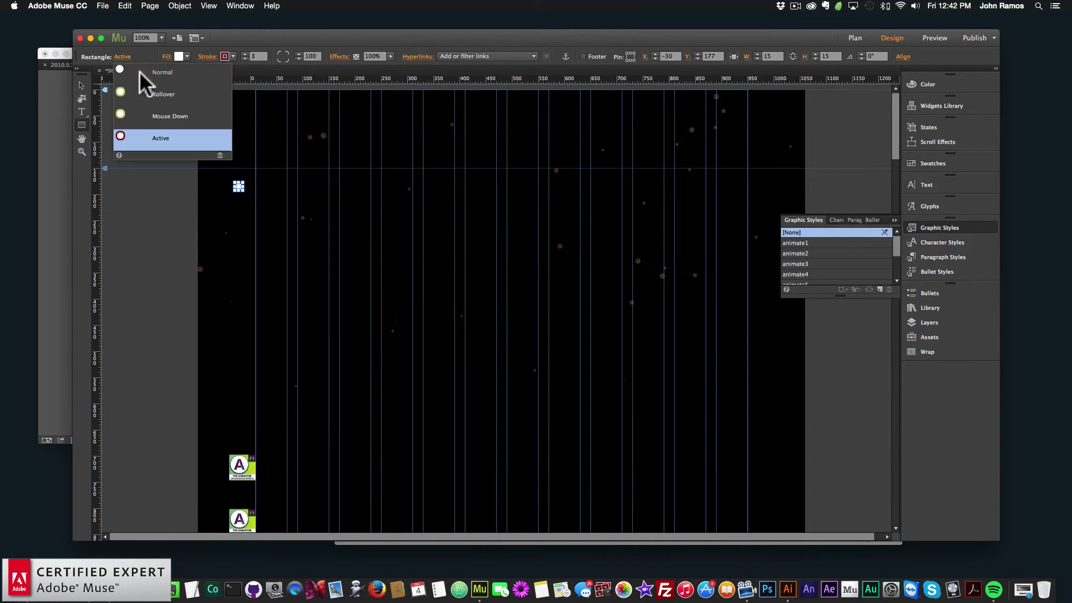
{"action": "left_click", "coordinate": [140, 72]}
{"action": "left_click", "coordinate": [150, 208]}
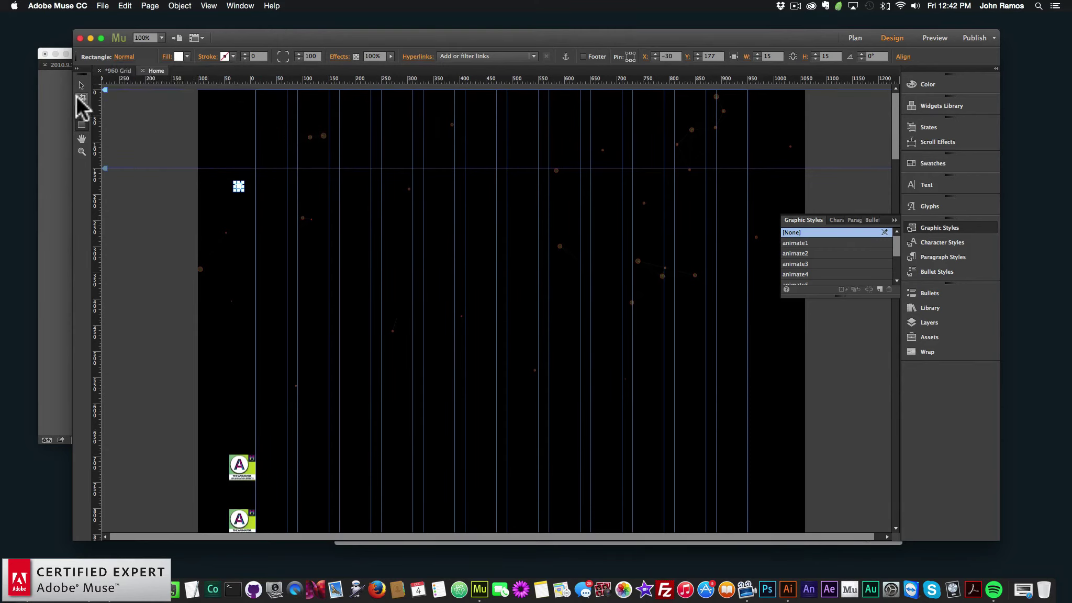
- Copy the white circle and paste five copies, placing them in a roughly even vertical column below the original
{"action": "left_click", "coordinate": [81, 85]}
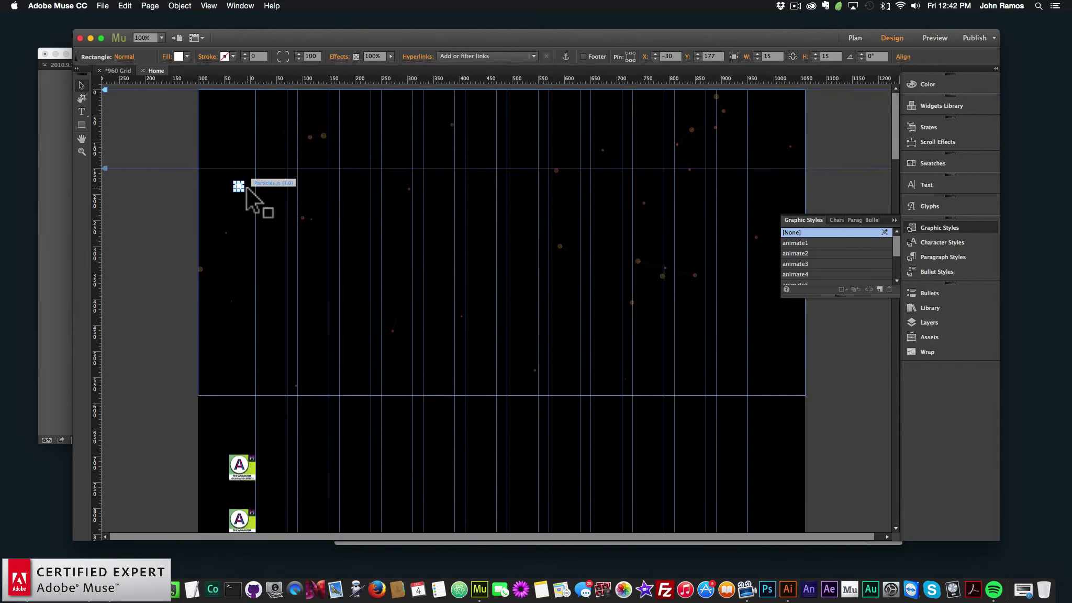
{"action": "key", "text": "super+c"}
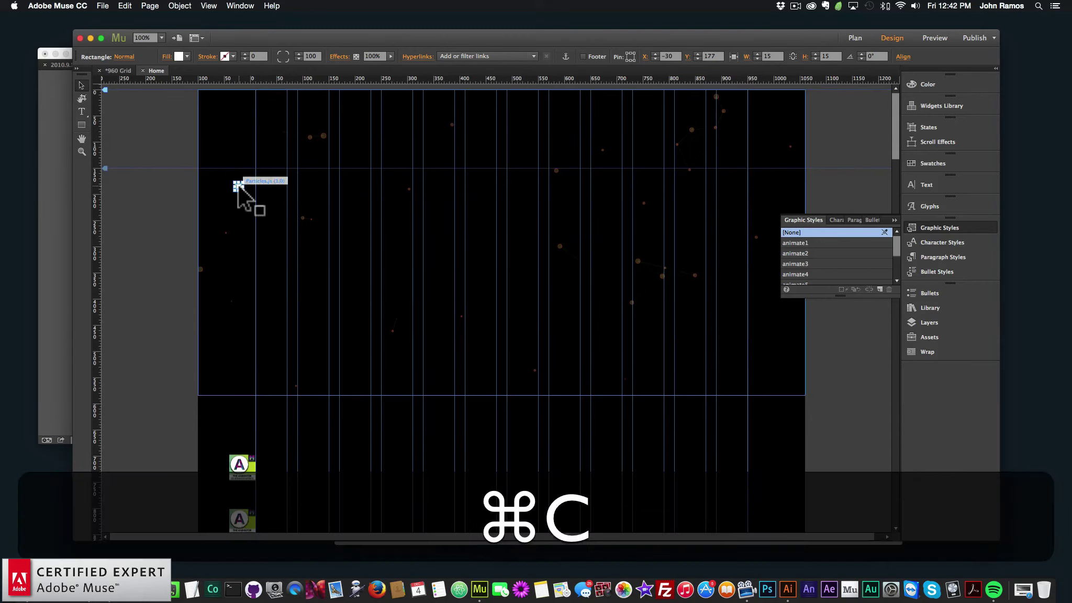
{"action": "key", "text": "super+v"}
{"action": "left_click_drag", "start_coordinate": [496, 309], "coordinate": [238, 208]}
{"action": "key", "text": "super+v"}
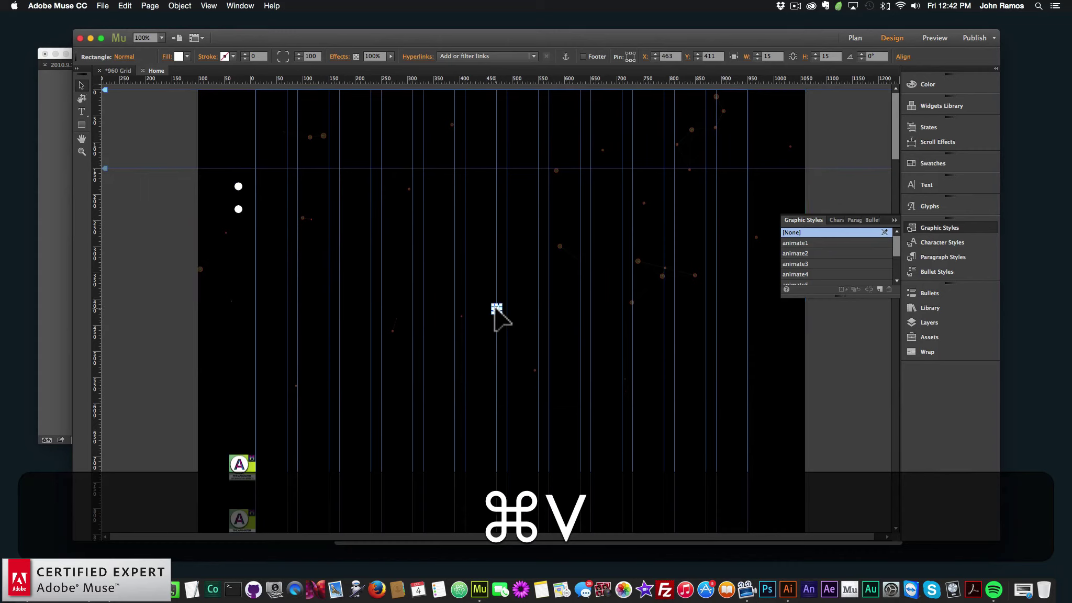
{"action": "left_click_drag", "start_coordinate": [495, 310], "coordinate": [238, 233]}
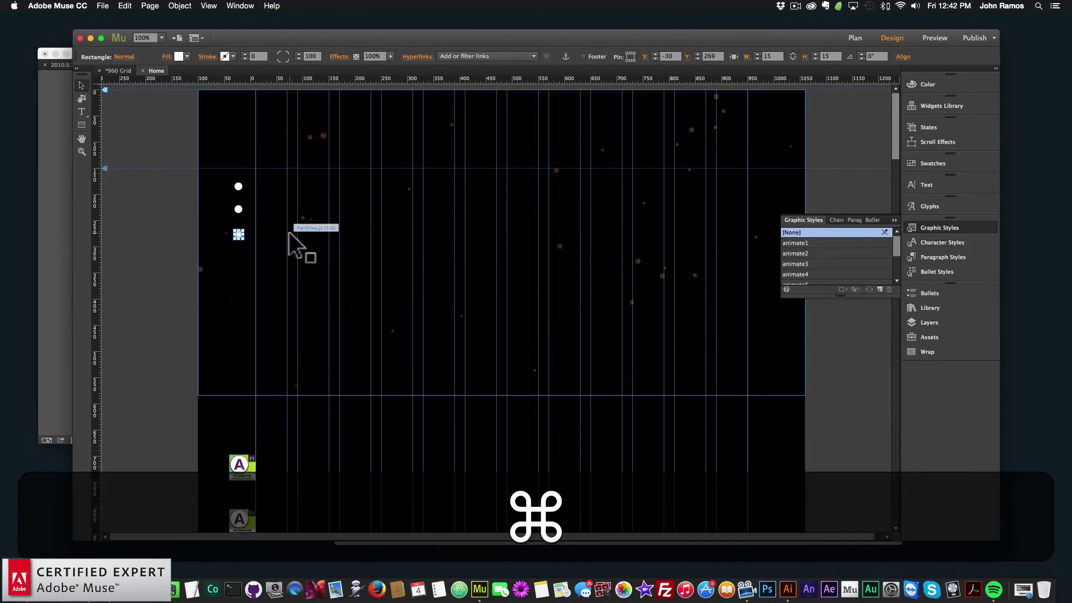
{"action": "key", "text": "super+v"}
{"action": "left_click_drag", "start_coordinate": [497, 309], "coordinate": [235, 262]}
{"action": "key", "text": "super+v"}
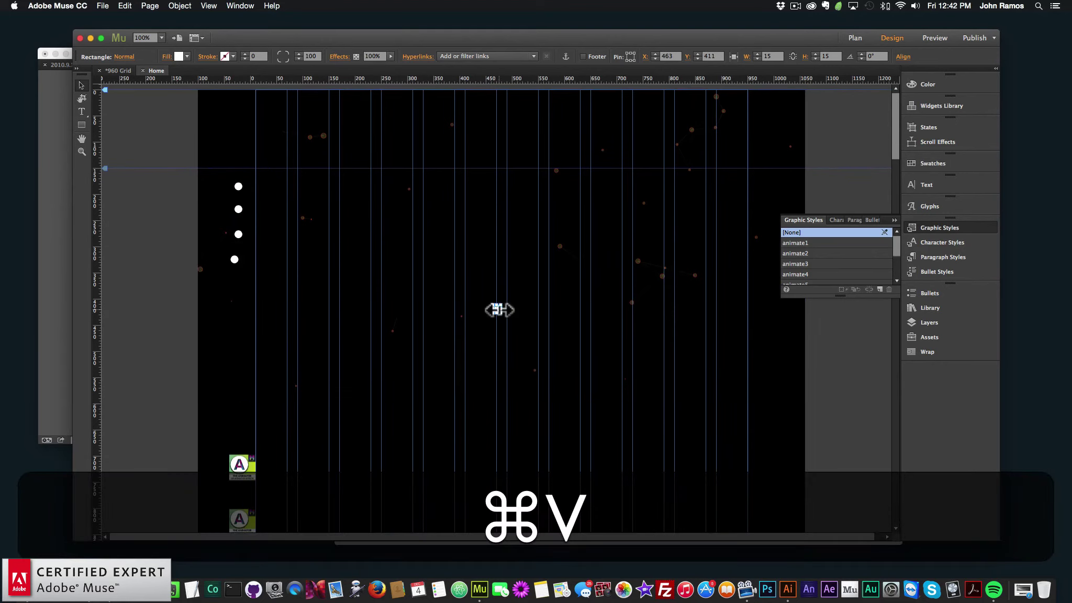
{"action": "left_click_drag", "start_coordinate": [498, 306], "coordinate": [240, 282]}
{"action": "key", "text": "super+v"}
{"action": "left_click_drag", "start_coordinate": [495, 307], "coordinate": [236, 311]}
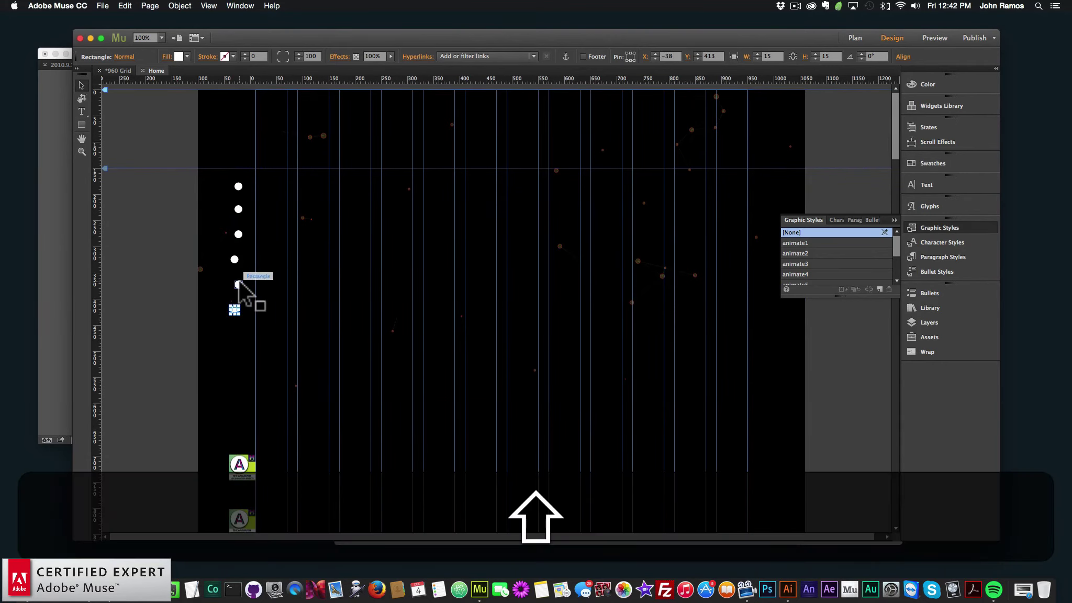
- Select all six circles, align their horizontal centers to the selection and distribute the vertical spacing evenly
{"action": "left_click", "coordinate": [239, 283], "text": "shift"}
{"action": "left_click", "coordinate": [235, 259], "text": "shift"}
{"action": "left_click", "coordinate": [239, 234], "text": "shift"}
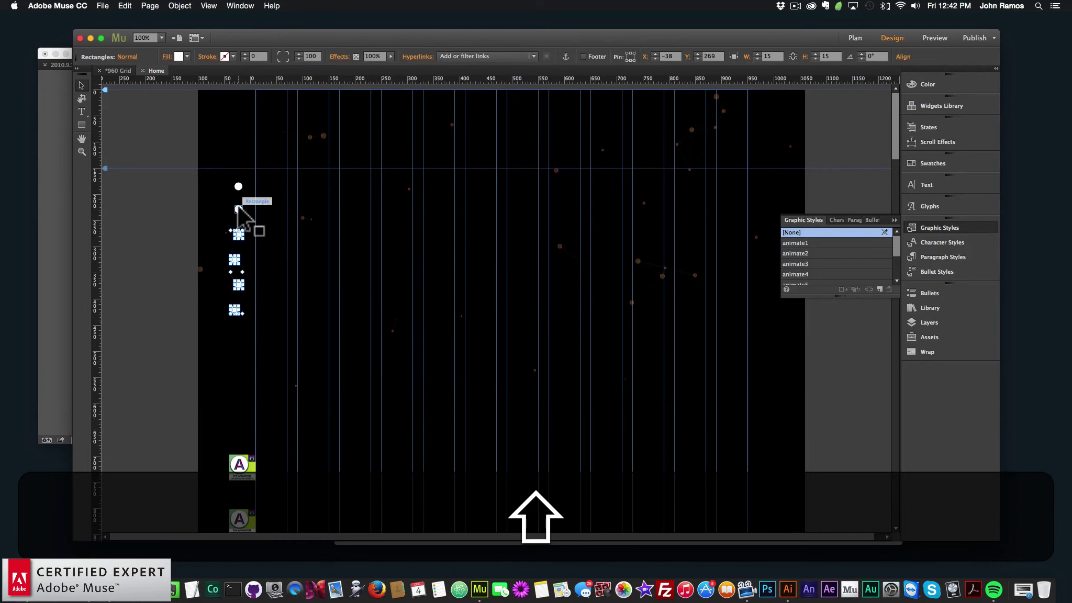
{"action": "left_click", "coordinate": [239, 210], "text": "shift"}
{"action": "left_click", "coordinate": [238, 186], "text": "shift"}
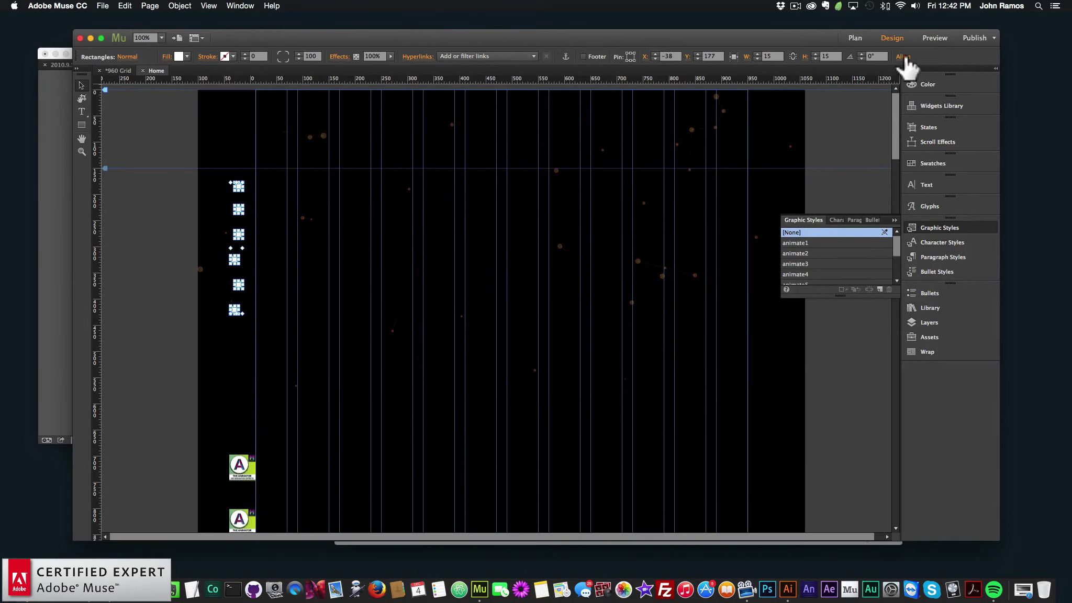
{"action": "left_click", "coordinate": [903, 57]}
{"action": "left_click", "coordinate": [998, 136]}
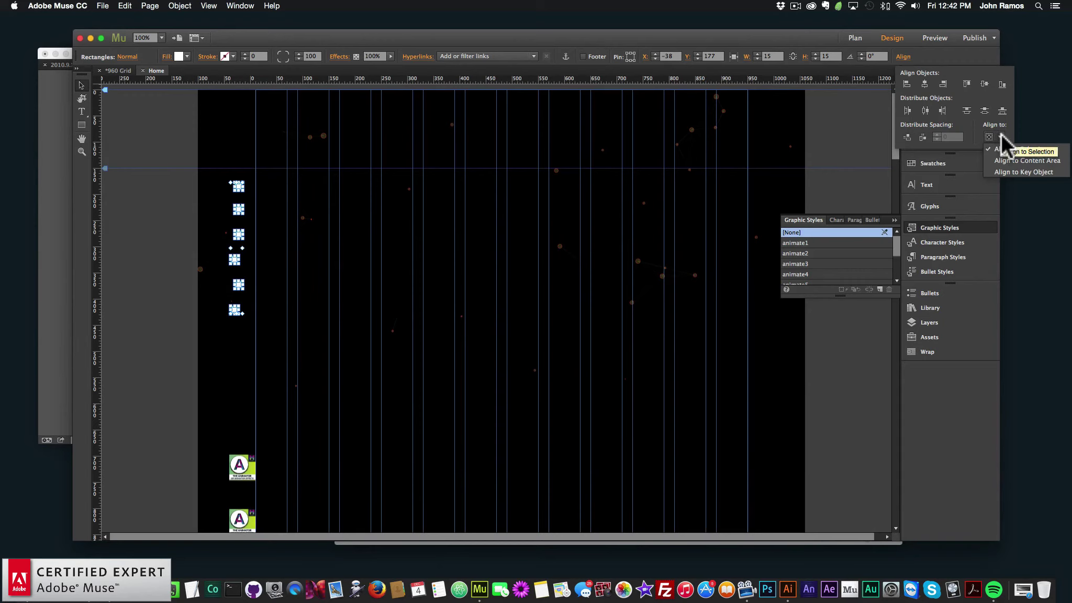
{"action": "left_click", "coordinate": [939, 65]}
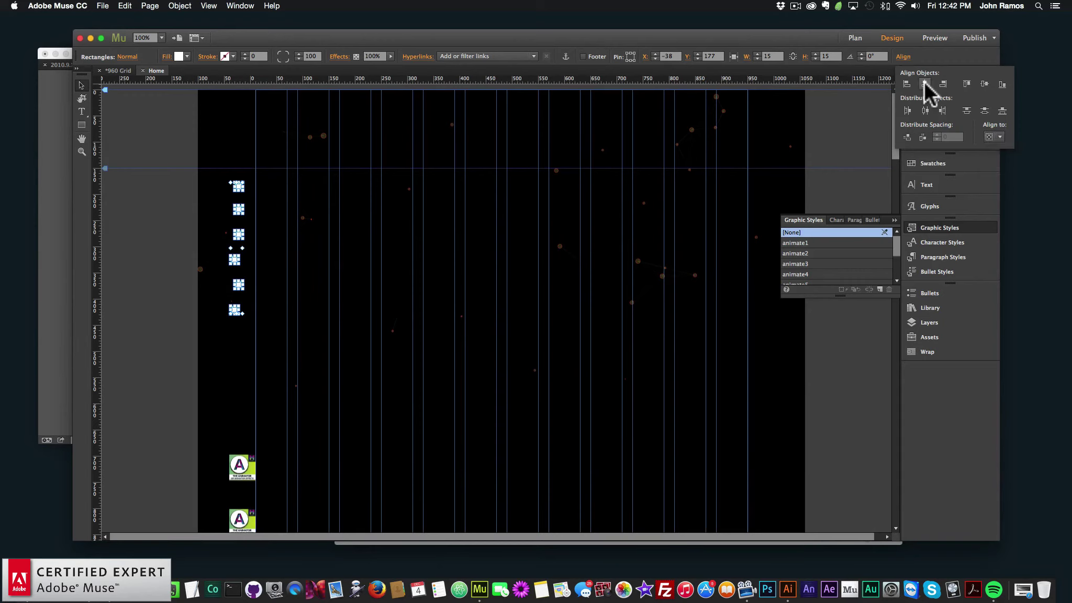
{"action": "left_click", "coordinate": [923, 83]}
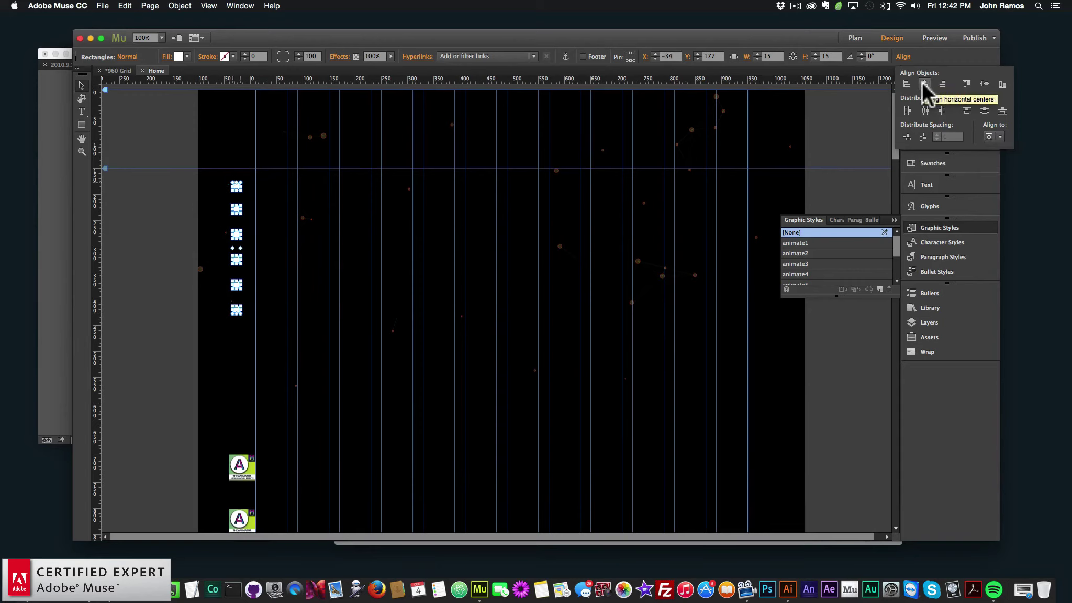
{"action": "left_click", "coordinate": [907, 135]}
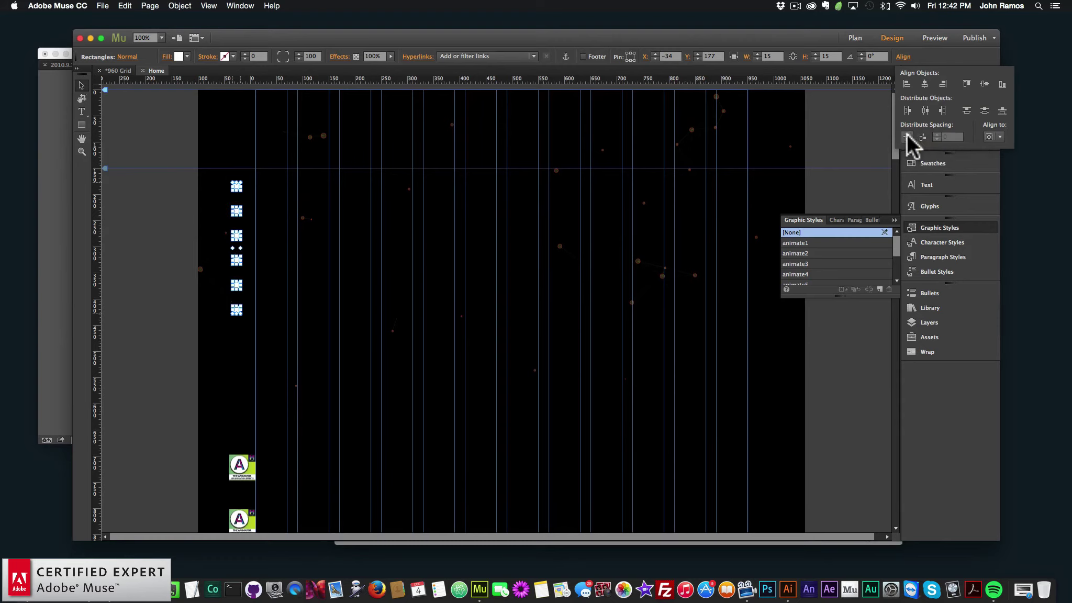
{"action": "left_click", "coordinate": [161, 227]}
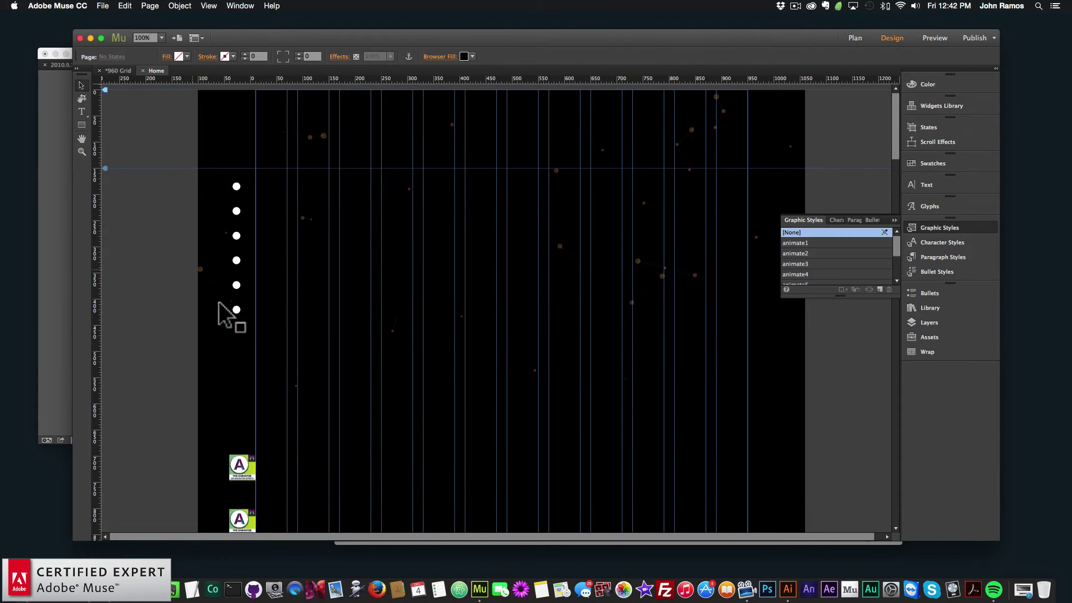
- Tighten the column by moving the top circle to Y 189 and the bottom one to Y 401, and redistribute all six evenly
{"action": "left_click", "coordinate": [236, 310]}
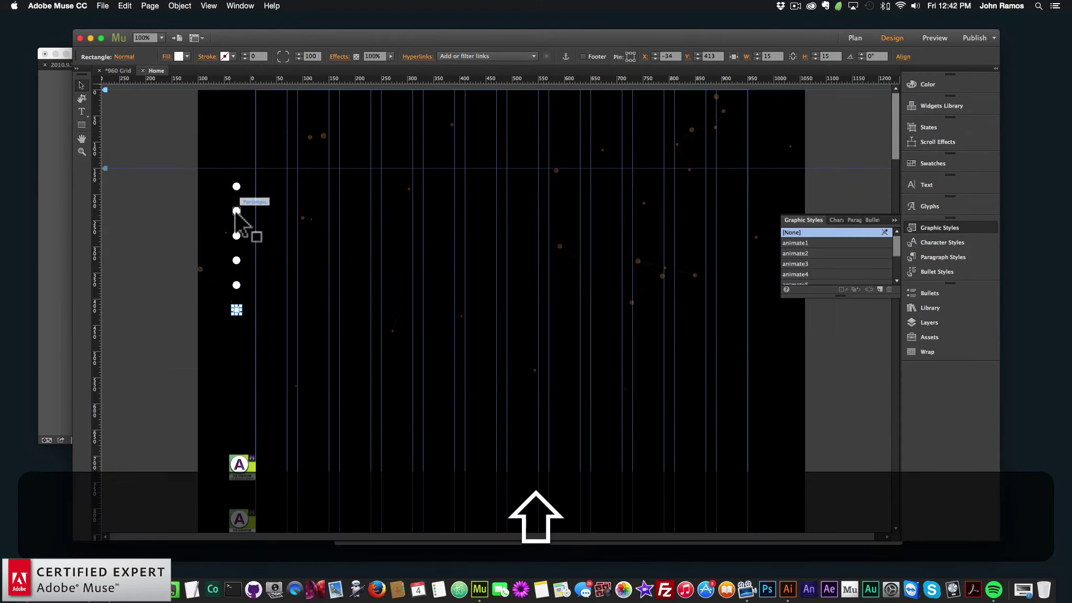
{"action": "left_click_drag", "start_coordinate": [237, 309], "coordinate": [237, 184]}
{"action": "left_click", "coordinate": [236, 211], "text": "shift"}
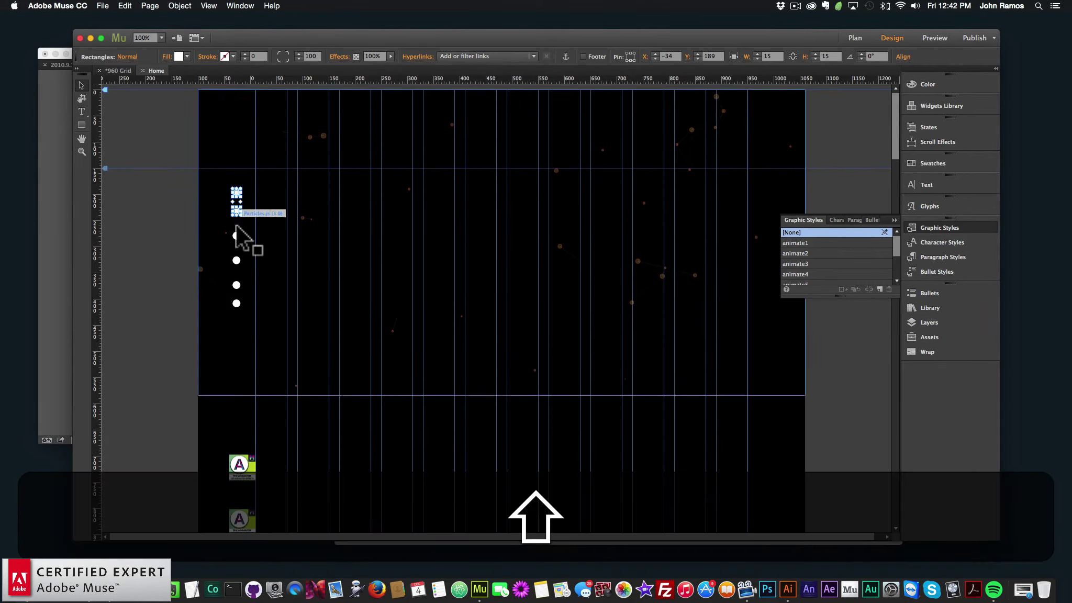
{"action": "left_click", "coordinate": [236, 236], "text": "shift"}
{"action": "left_click_drag", "start_coordinate": [234, 283], "coordinate": [242, 307]}
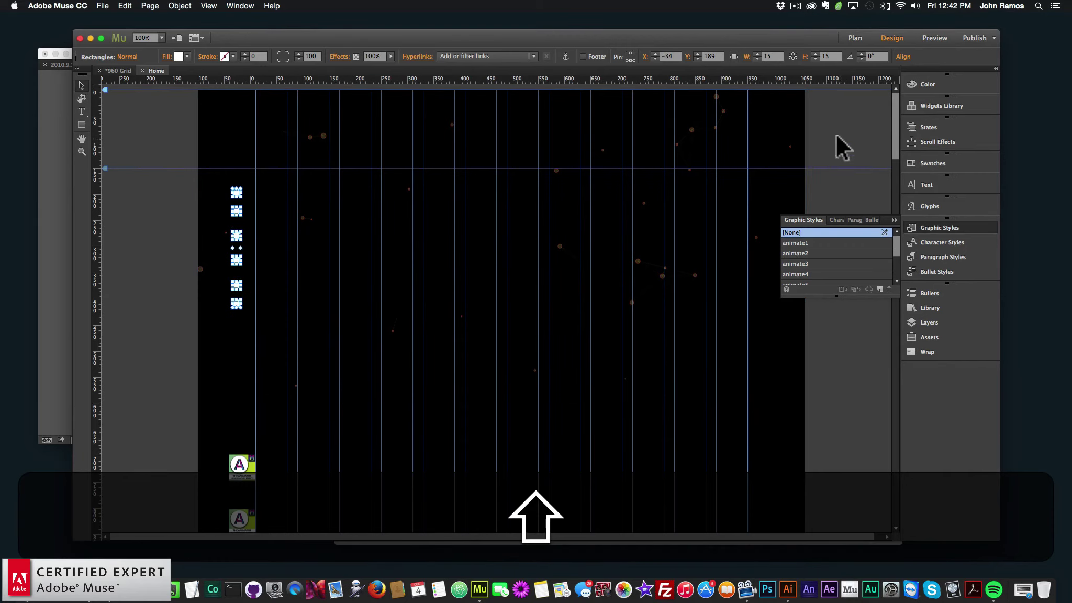
{"action": "left_click", "coordinate": [902, 56]}
{"action": "left_click", "coordinate": [905, 137]}
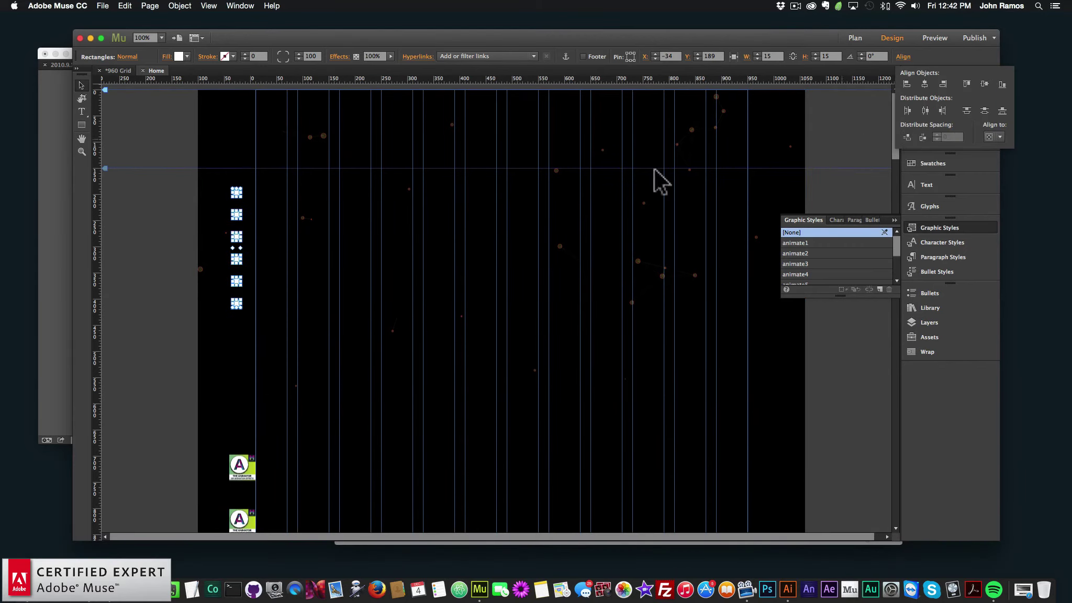
{"action": "left_click", "coordinate": [105, 249]}
- Select all six circles and move the column down to about Y 251, just outside the first grid column's left guide
{"action": "left_click", "coordinate": [236, 304]}
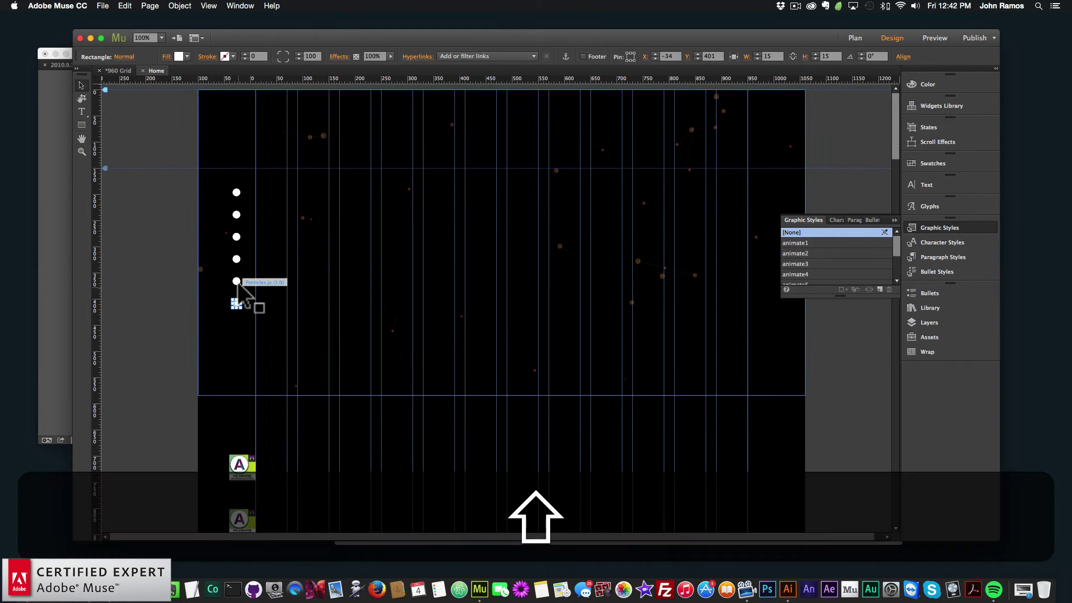
{"action": "left_click", "coordinate": [236, 281], "text": "shift"}
{"action": "left_click", "coordinate": [236, 258], "text": "shift"}
{"action": "left_click", "coordinate": [236, 236], "text": "shift"}
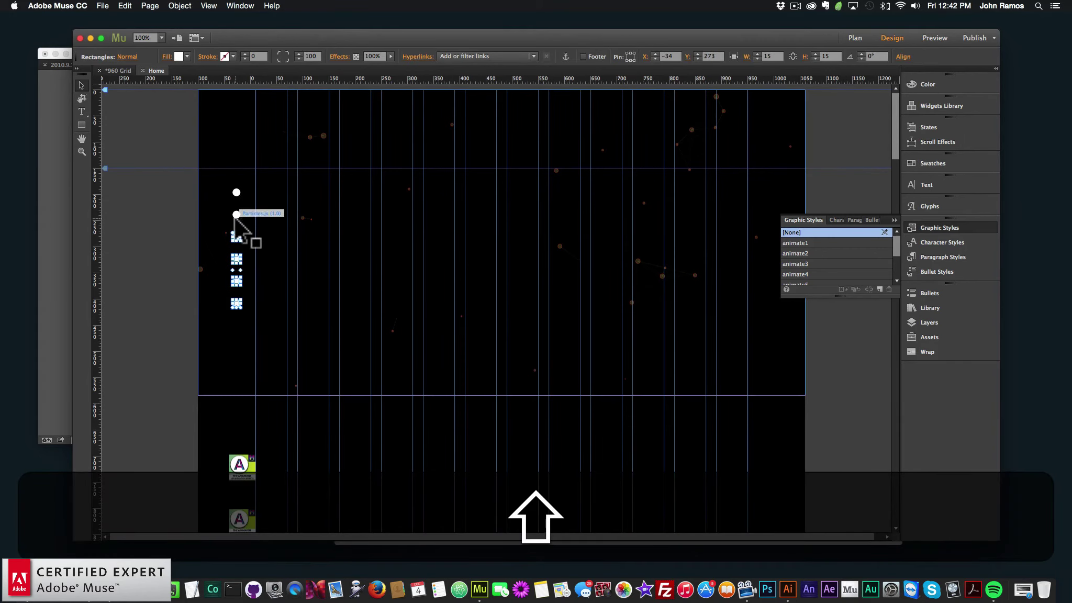
{"action": "left_click", "coordinate": [236, 214], "text": "shift"}
{"action": "left_click", "coordinate": [236, 192], "text": "shift"}
{"action": "left_click_drag", "start_coordinate": [239, 199], "coordinate": [260, 222]}
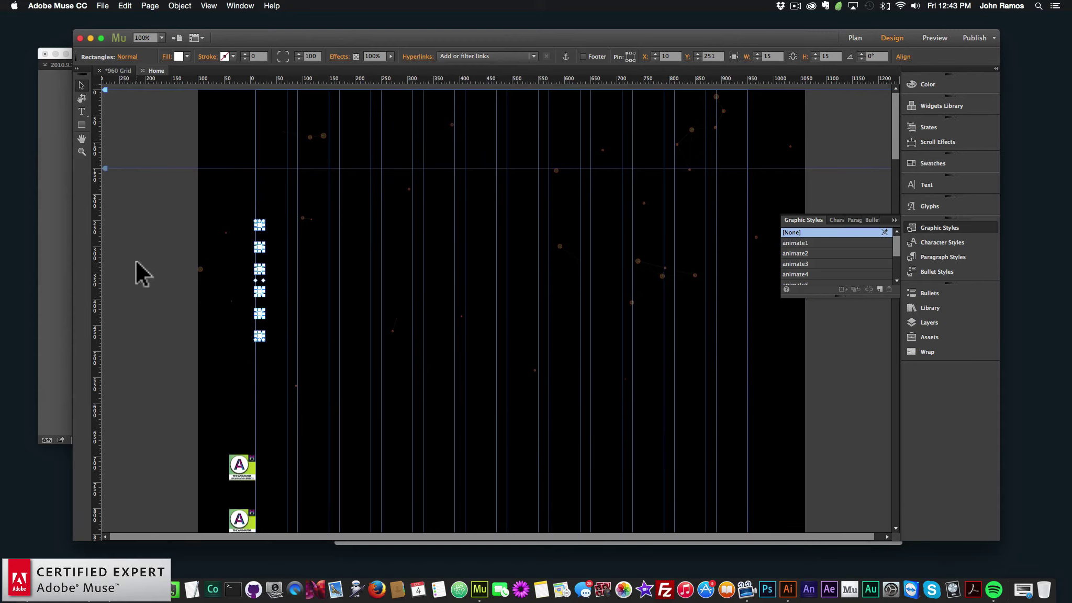
{"action": "left_click_drag", "start_coordinate": [259, 222], "coordinate": [252, 222]}
{"action": "left_click", "coordinate": [171, 240]}
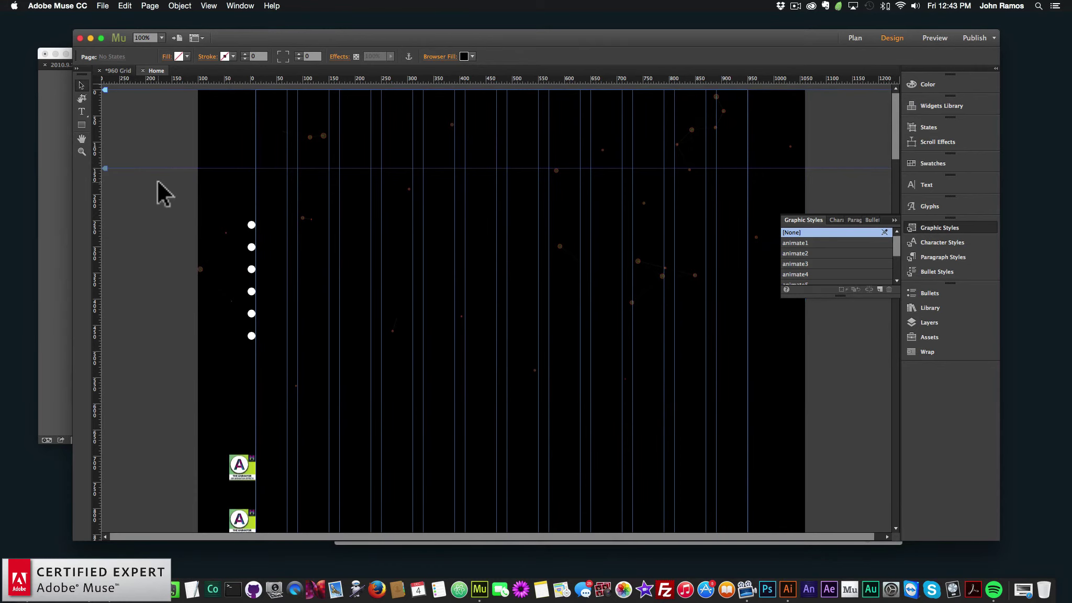
- Place an anchor near the middle of the page's upper edge and name it top
{"action": "key", "text": "super+minus"}
{"action": "key", "text": "super+minus"}
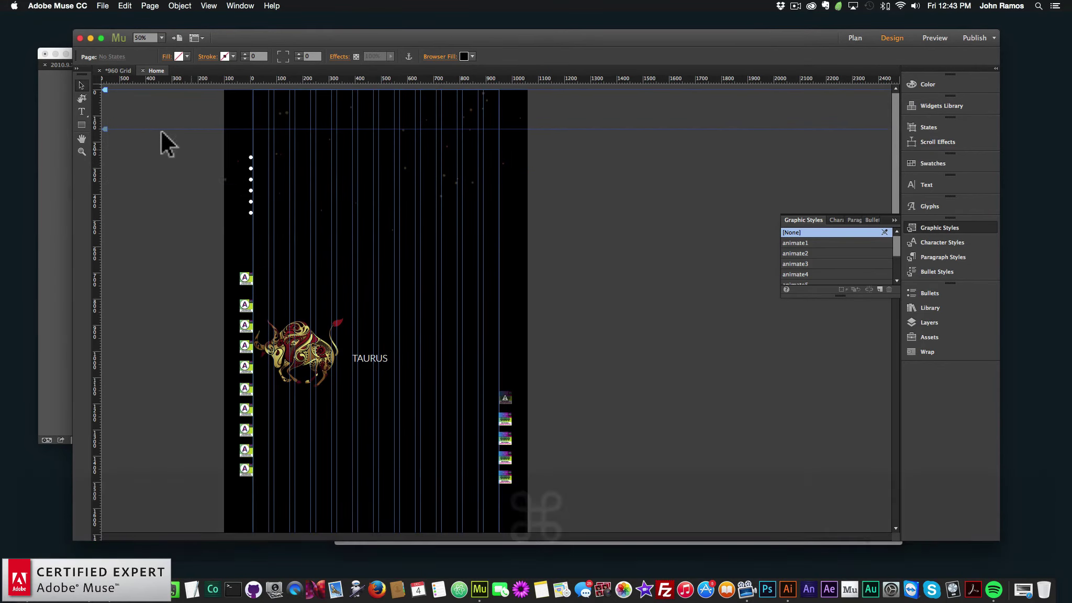
{"action": "left_click", "coordinate": [409, 56]}
{"action": "left_click", "coordinate": [378, 95]}
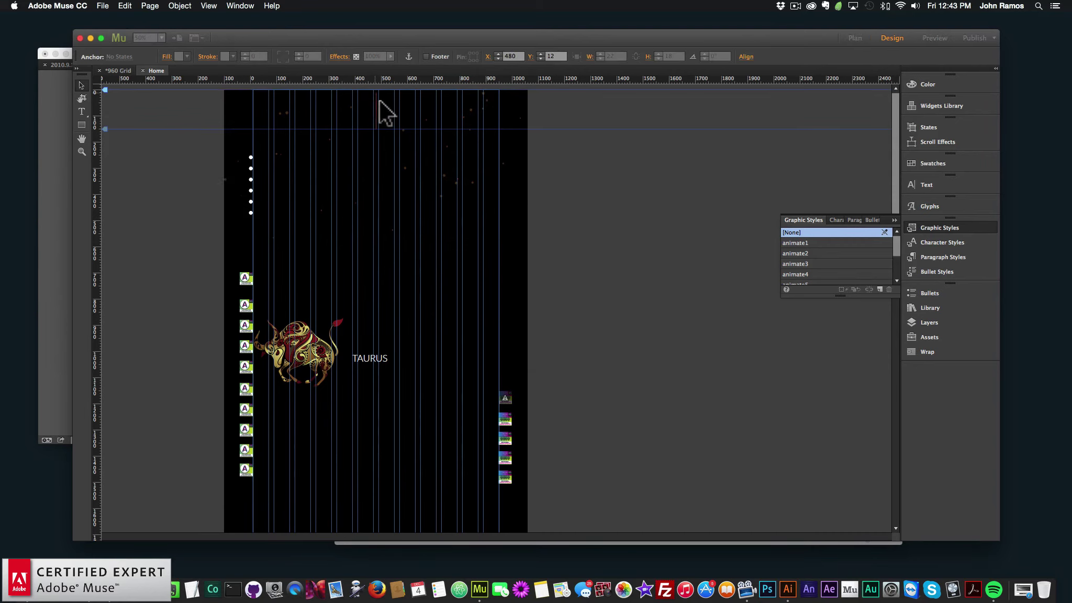
{"action": "type", "text": "tom"}
{"action": "key", "text": "BackSpace"}
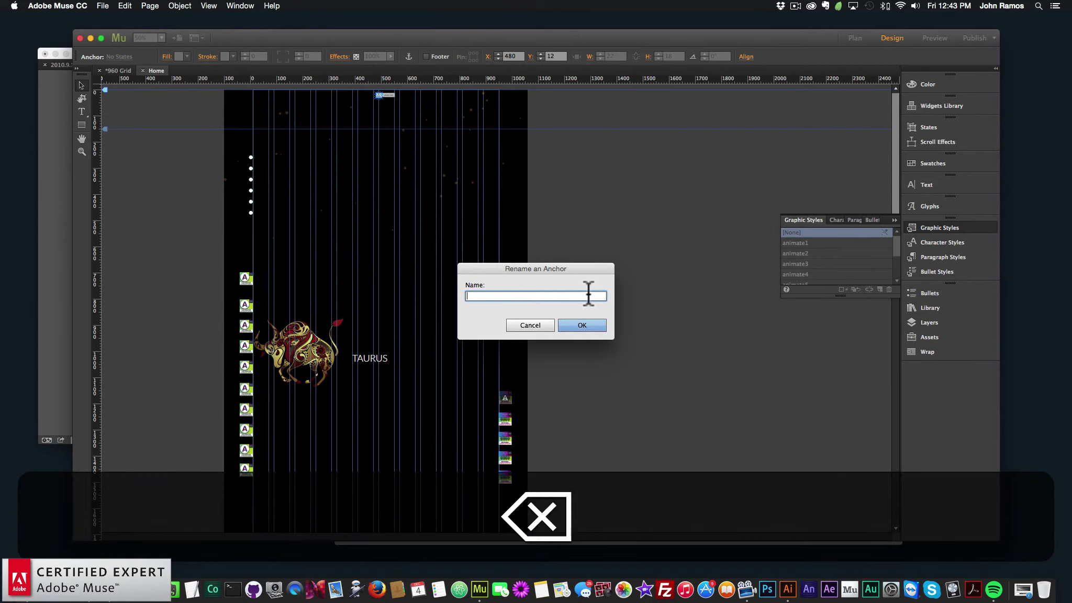
{"action": "type", "text": "p"}
{"action": "key", "text": "Return"}
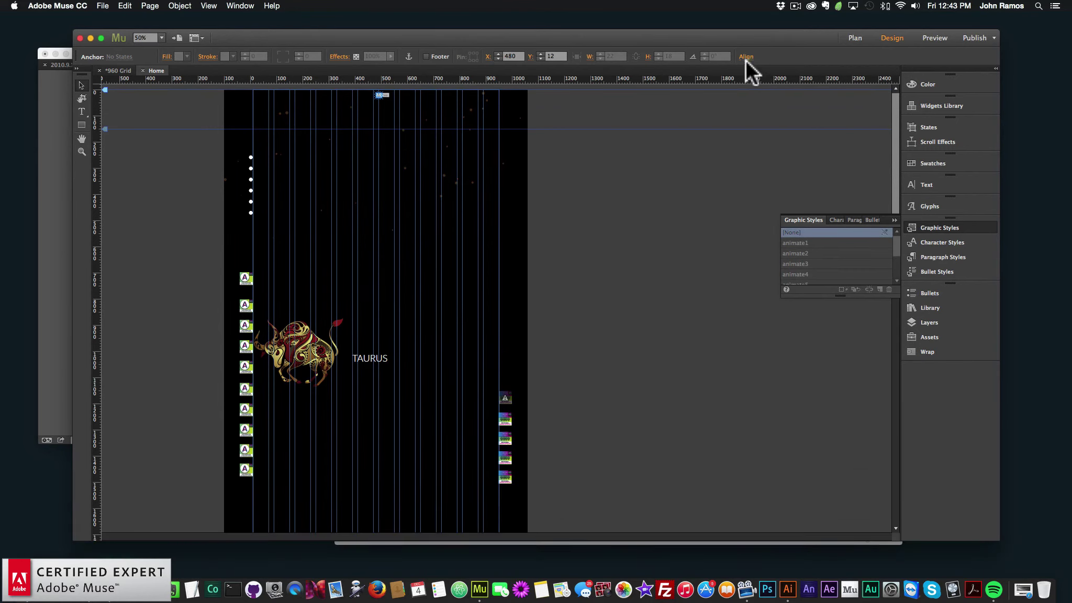
- Align the top anchor to the page's horizontal center and upper edge, at X 469, Y 0
{"action": "left_click", "coordinate": [746, 58]}
{"action": "left_click", "coordinate": [747, 57]}
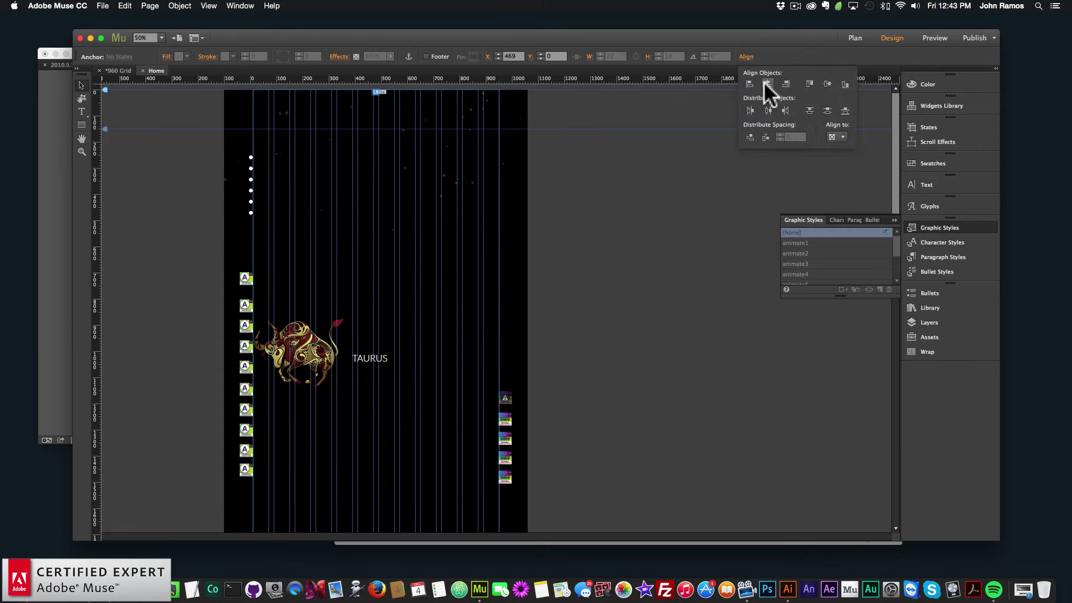
{"action": "left_click", "coordinate": [610, 201]}
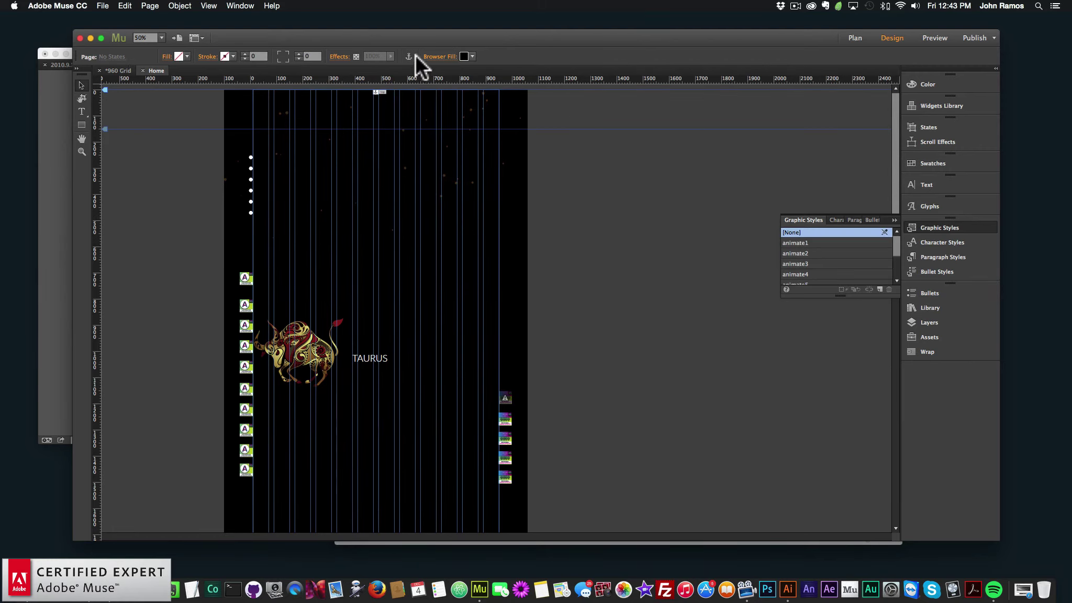
- Place an anchor named taurus above the Taurus artwork, horizontally centered on the page at X 469, Y 672
{"action": "left_click_drag", "start_coordinate": [409, 56], "coordinate": [373, 262]}
{"action": "scroll", "coordinate": [441, 288], "scroll_direction": "down", "scroll_amount": 3}
{"action": "scroll", "coordinate": [366, 201], "scroll_direction": "up", "scroll_amount": 3}
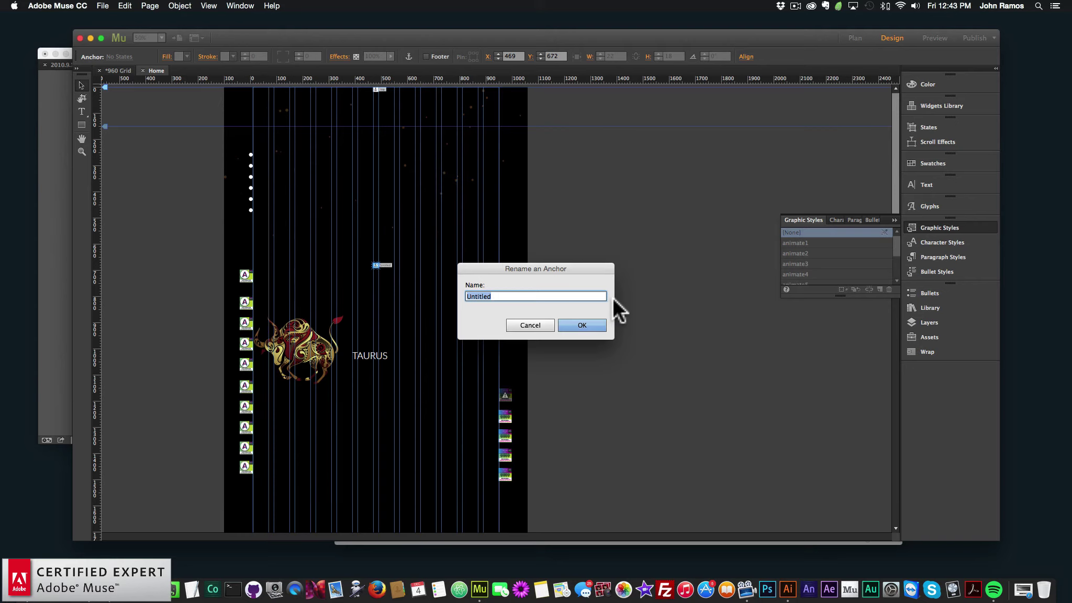
{"action": "type", "text": "taurus"}
{"action": "key", "text": "Return"}
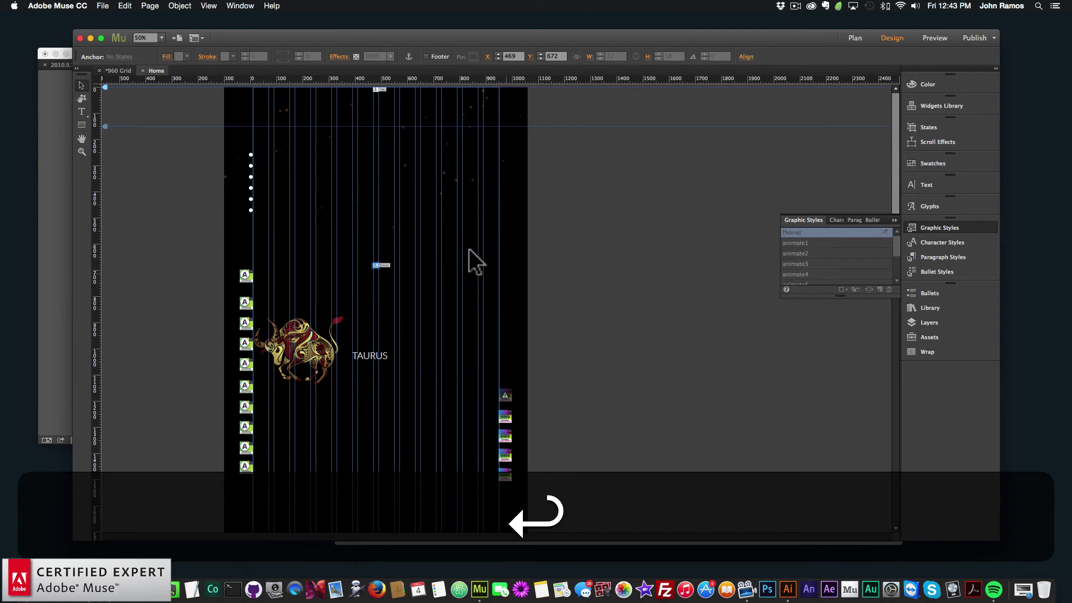
{"action": "left_click", "coordinate": [747, 56]}
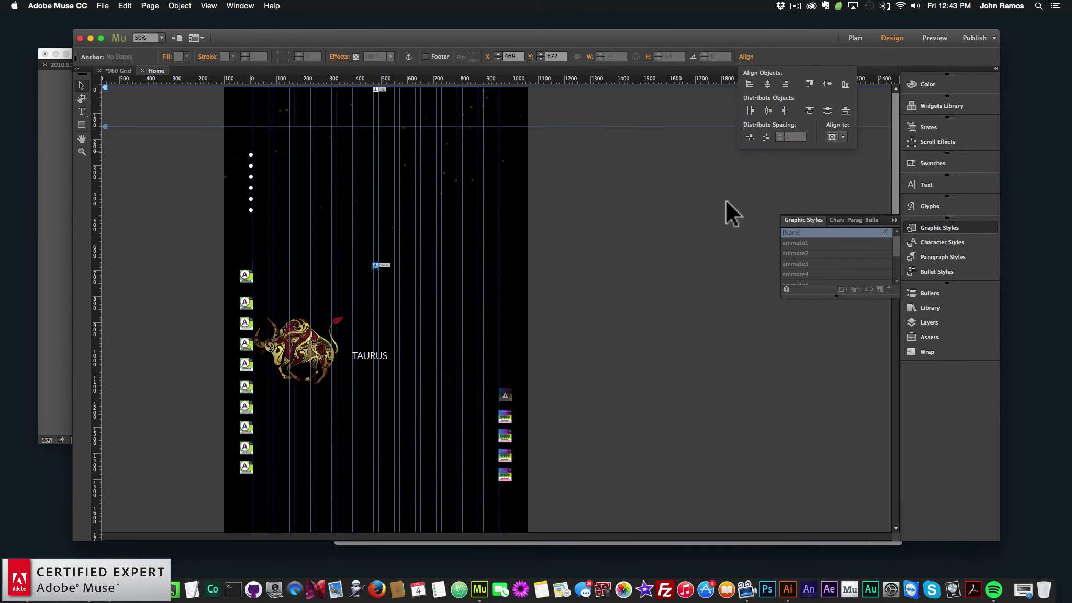
{"action": "left_click", "coordinate": [696, 236]}
- Place an anchor named aries above the Aries artwork at Y 1626 and align it to the page's horizontal center
{"action": "scroll", "coordinate": [689, 213], "scroll_direction": "down", "scroll_amount": 10}
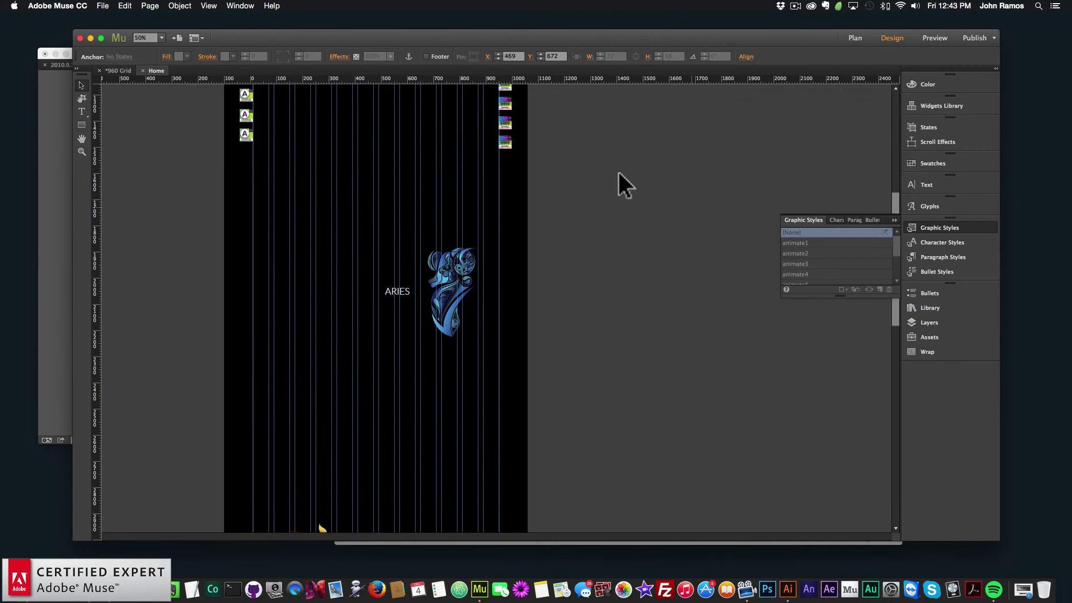
{"action": "left_click_drag", "start_coordinate": [413, 54], "coordinate": [373, 184]}
{"action": "type", "text": "aries"}
{"action": "key", "text": "Return"}
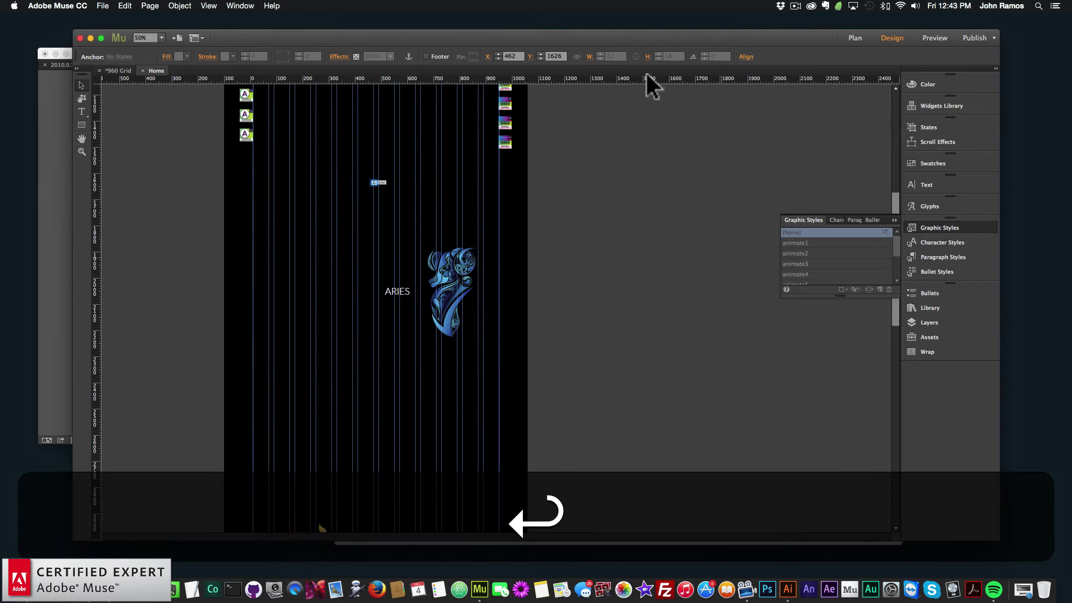
{"action": "left_click", "coordinate": [746, 56]}
{"action": "left_click", "coordinate": [765, 81]}
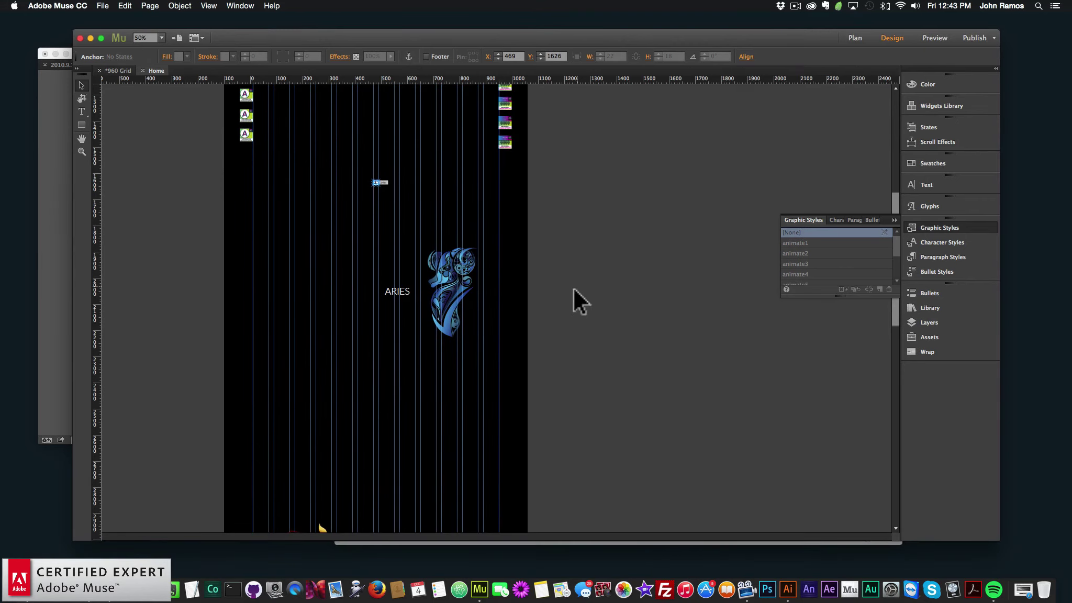
- Place an anchor named leo above the Leo artwork at Y 2760 and align it to the page's horizontal center
{"action": "scroll", "coordinate": [573, 286], "scroll_direction": "down", "scroll_amount": 5}
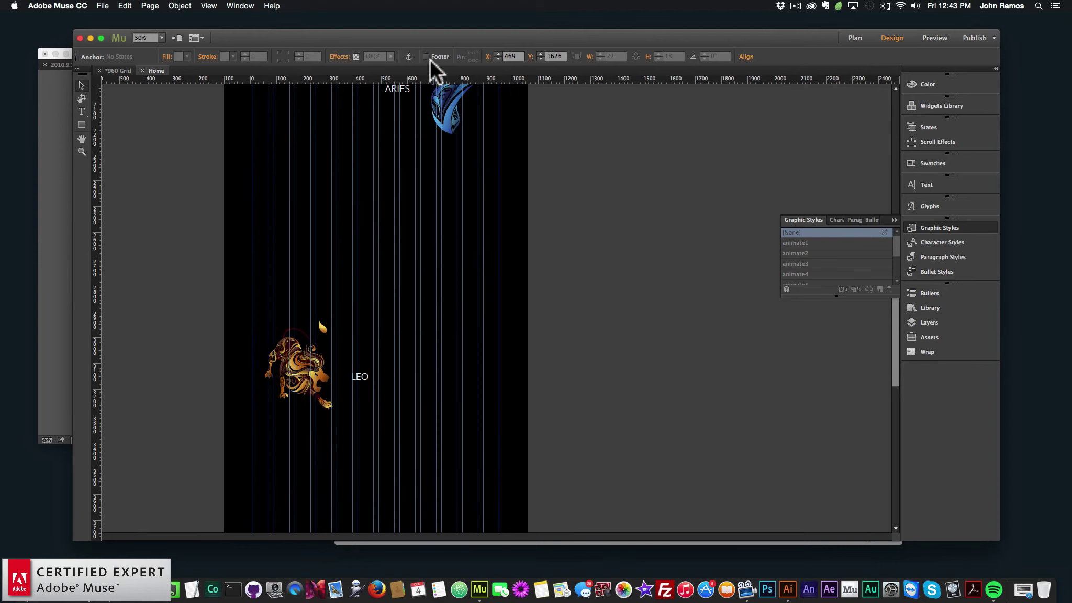
{"action": "left_click_drag", "start_coordinate": [369, 222], "coordinate": [374, 276]}
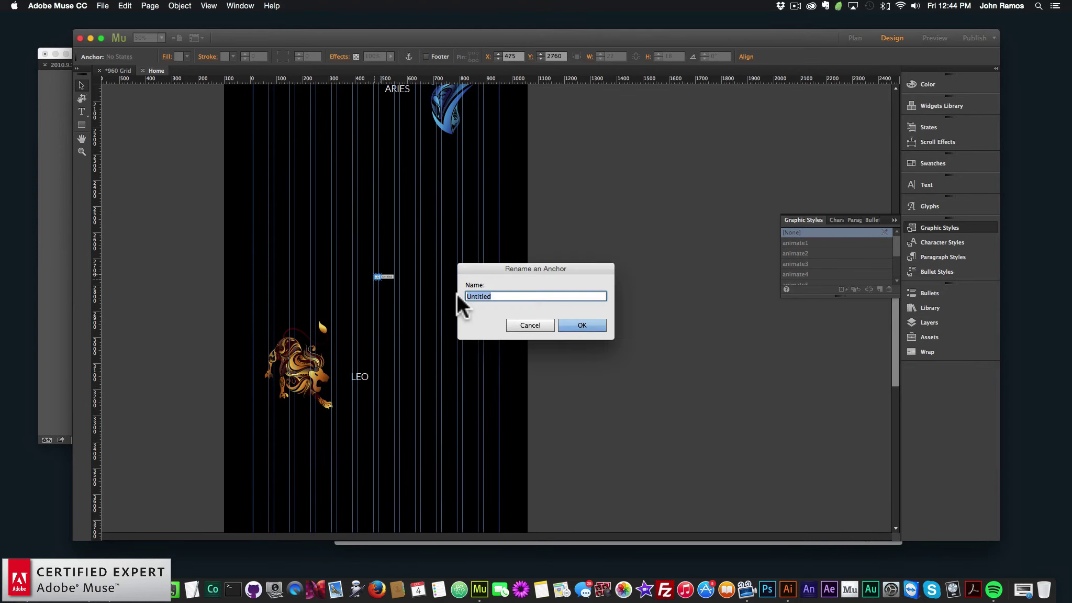
{"action": "type", "text": "leo"}
{"action": "key", "text": "Return"}
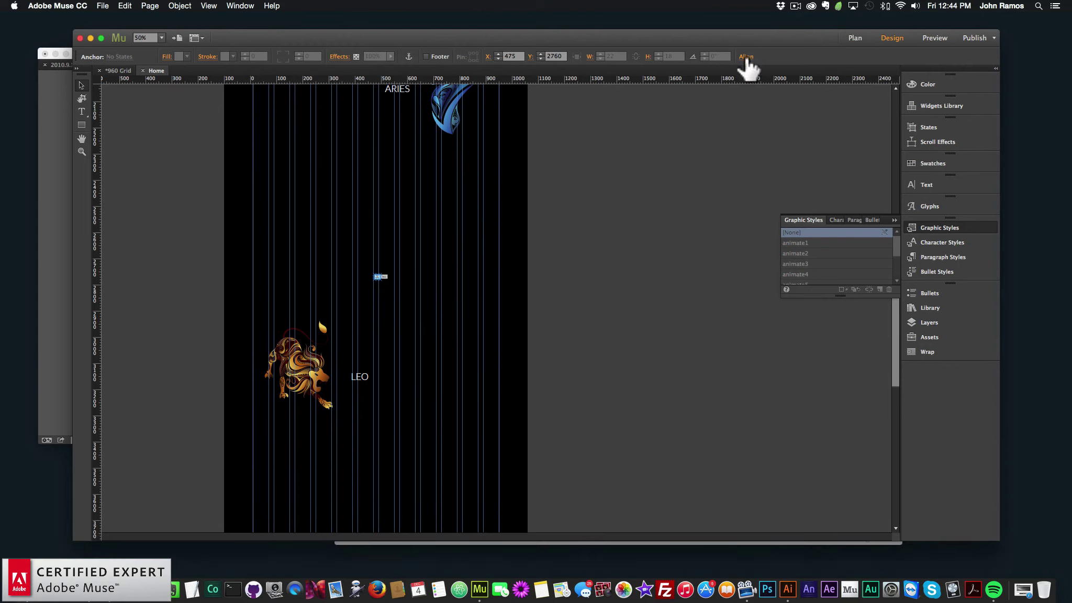
{"action": "left_click", "coordinate": [747, 58]}
{"action": "left_click", "coordinate": [628, 241]}
- Place an anchor named virgo above the Virgo artwork at Y 3752 and align it to the page's horizontal center
{"action": "scroll", "coordinate": [555, 272], "scroll_direction": "down", "scroll_amount": 10}
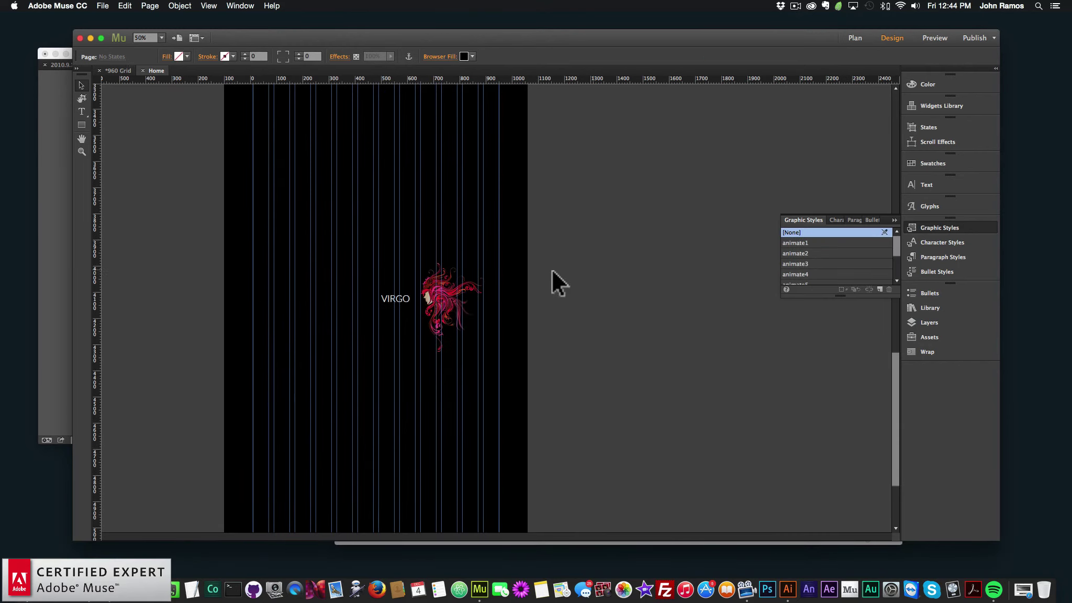
{"action": "scroll", "coordinate": [385, 91], "scroll_direction": "up", "scroll_amount": 3}
{"action": "left_click_drag", "start_coordinate": [408, 56], "coordinate": [382, 319]}
{"action": "type", "text": "g"}
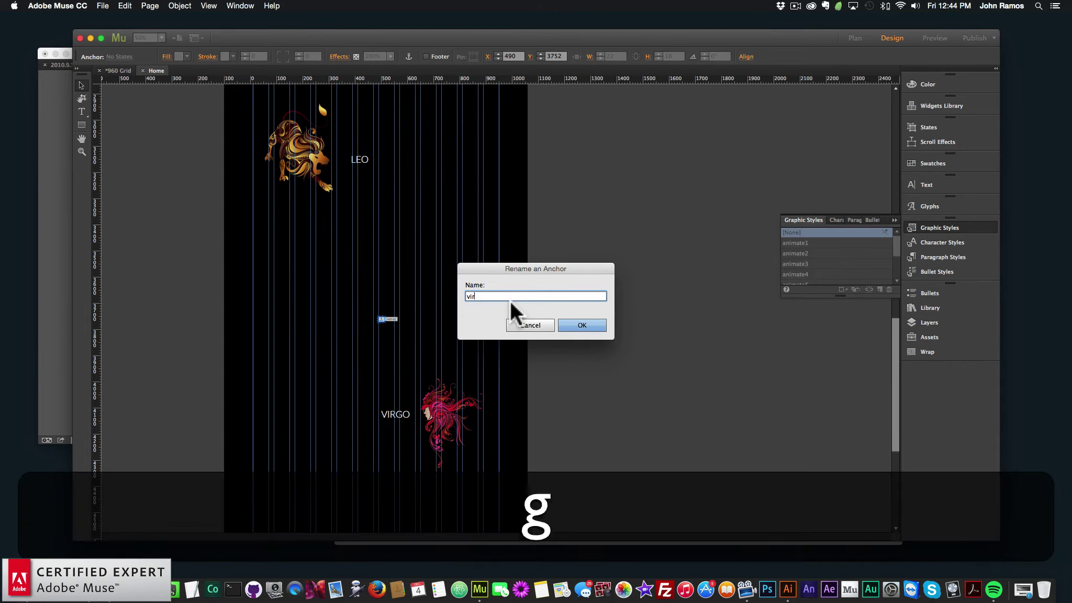
{"action": "key", "text": "Return"}
{"action": "left_click", "coordinate": [746, 57]}
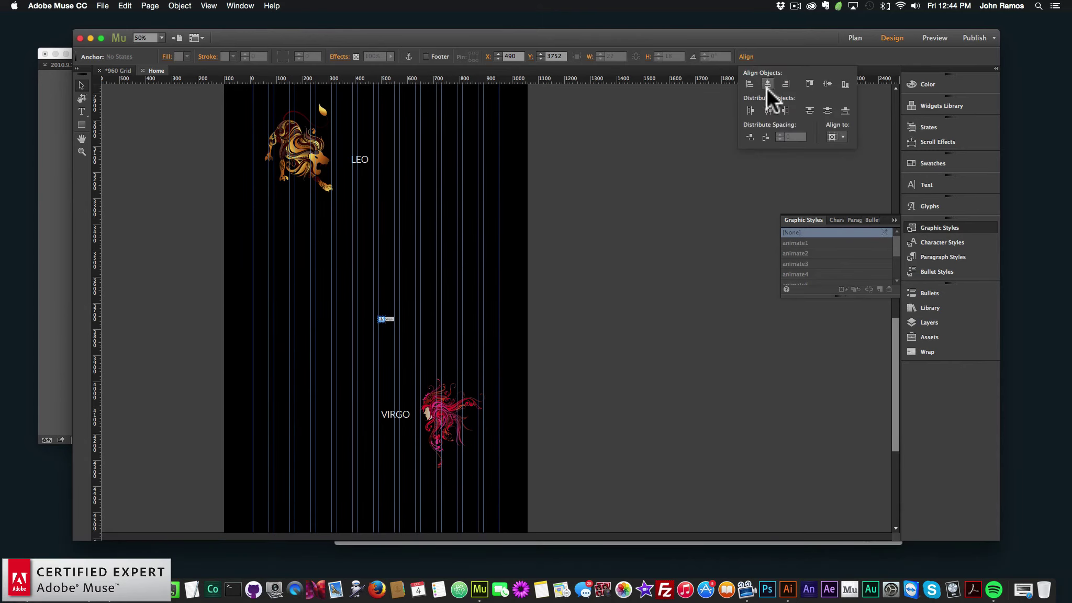
{"action": "left_click", "coordinate": [767, 83]}
- Place an anchor named capricorn above the Capricorn artwork at Y 4792 and align it to the page's horizontal center
{"action": "scroll", "coordinate": [502, 314], "scroll_direction": "down", "scroll_amount": 5}
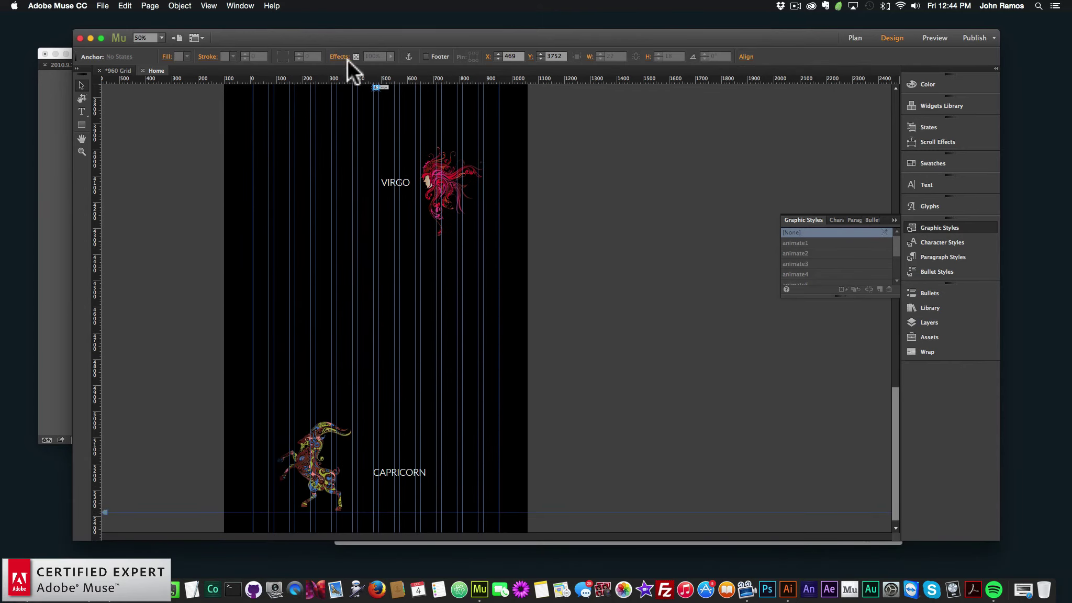
{"action": "left_click_drag", "start_coordinate": [348, 335], "coordinate": [379, 358]}
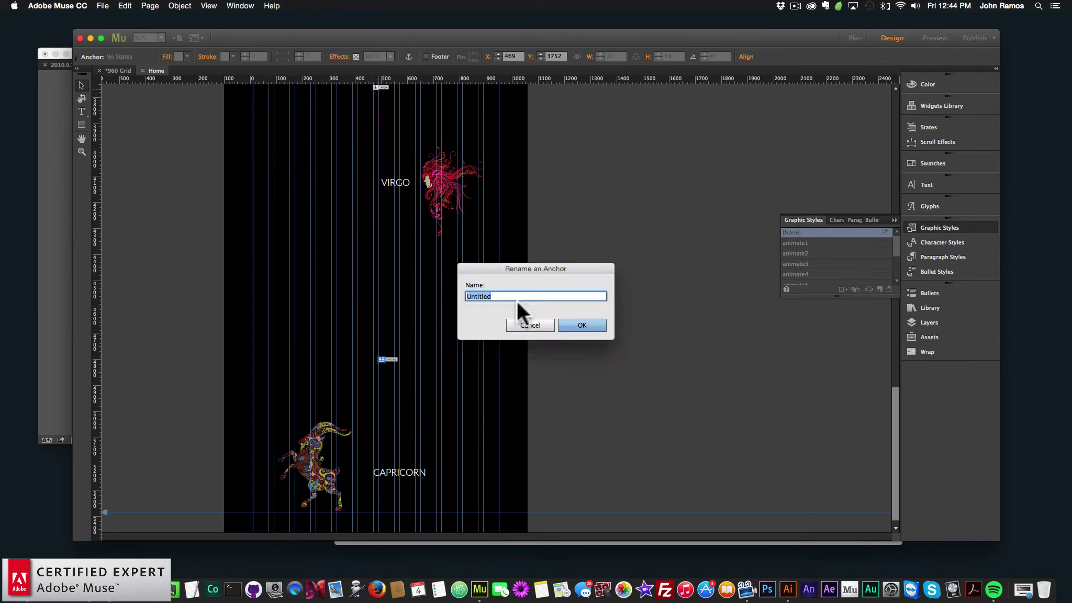
{"action": "type", "text": "capricorn"}
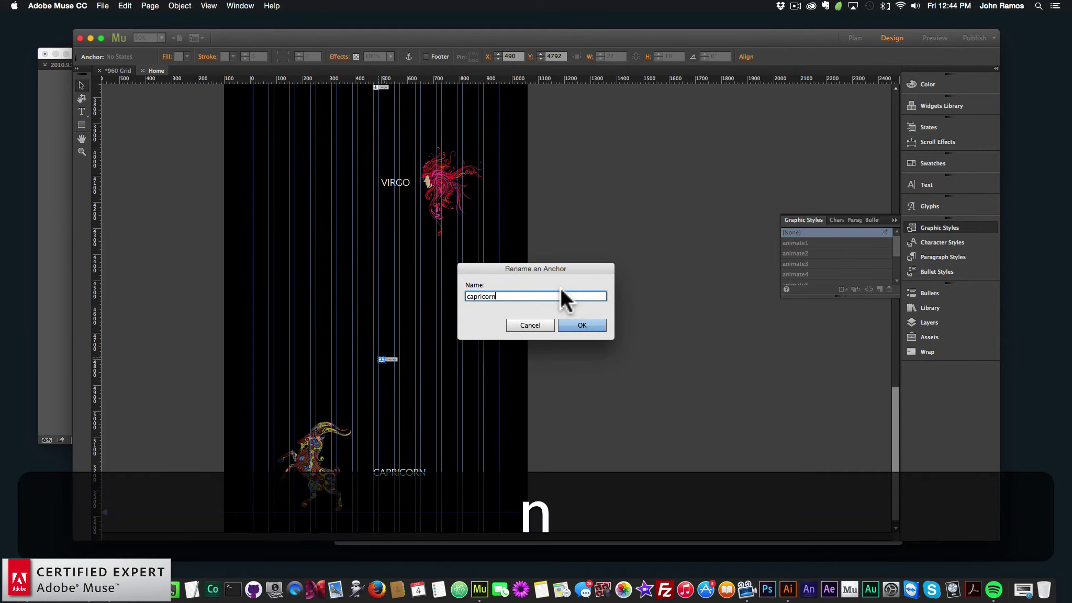
{"action": "key", "text": "Return"}
{"action": "left_click", "coordinate": [746, 56]}
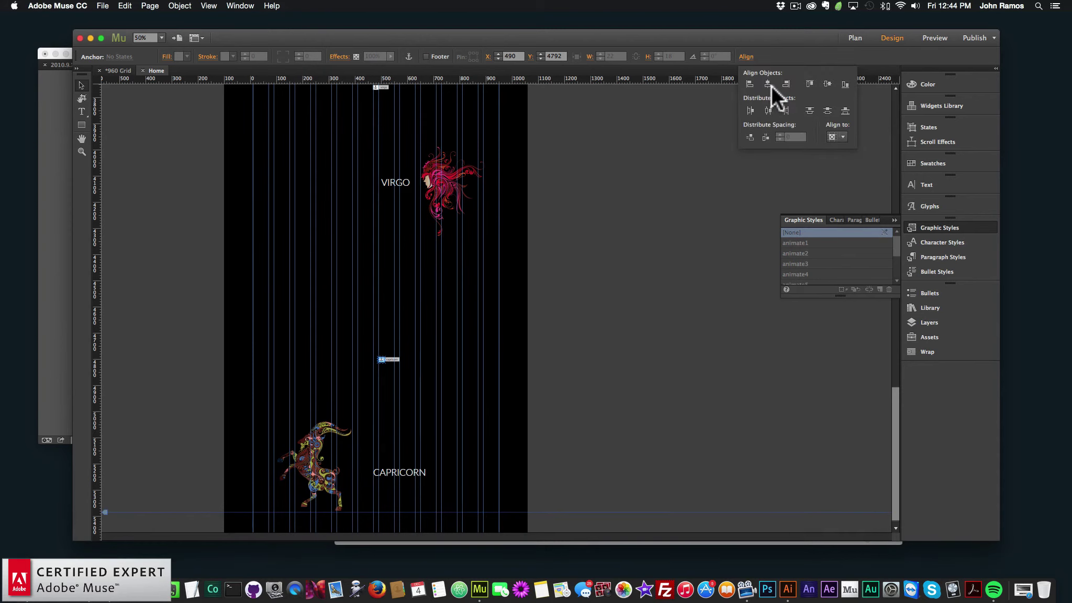
- Hyperlink the first circle of the column to the top anchor and the second circle to the taurus anchor
{"action": "scroll", "coordinate": [510, 335], "scroll_direction": "up", "scroll_amount": 20}
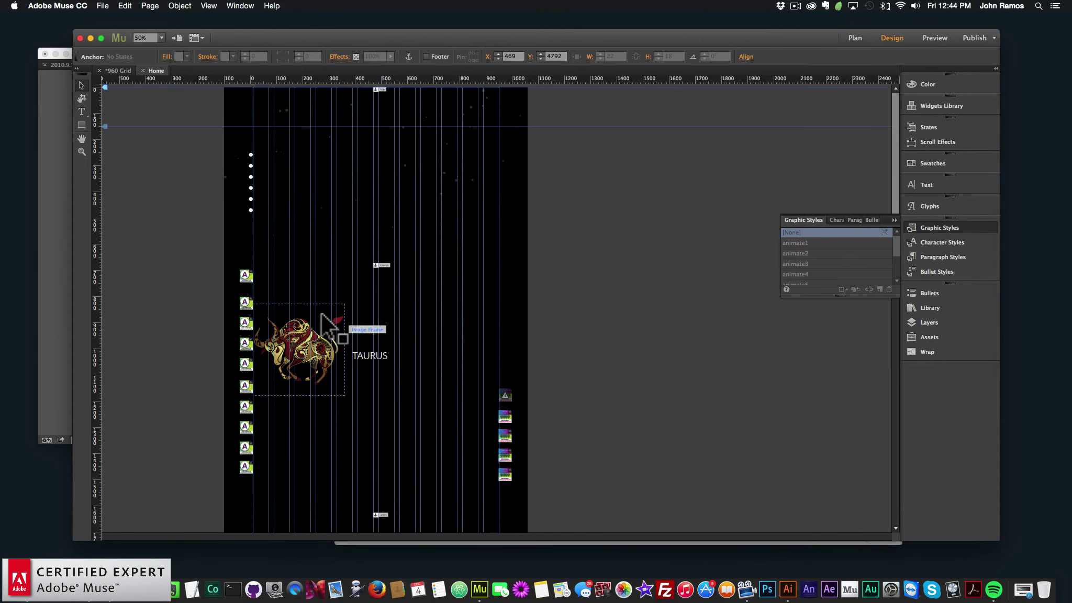
{"action": "left_click", "coordinate": [251, 155]}
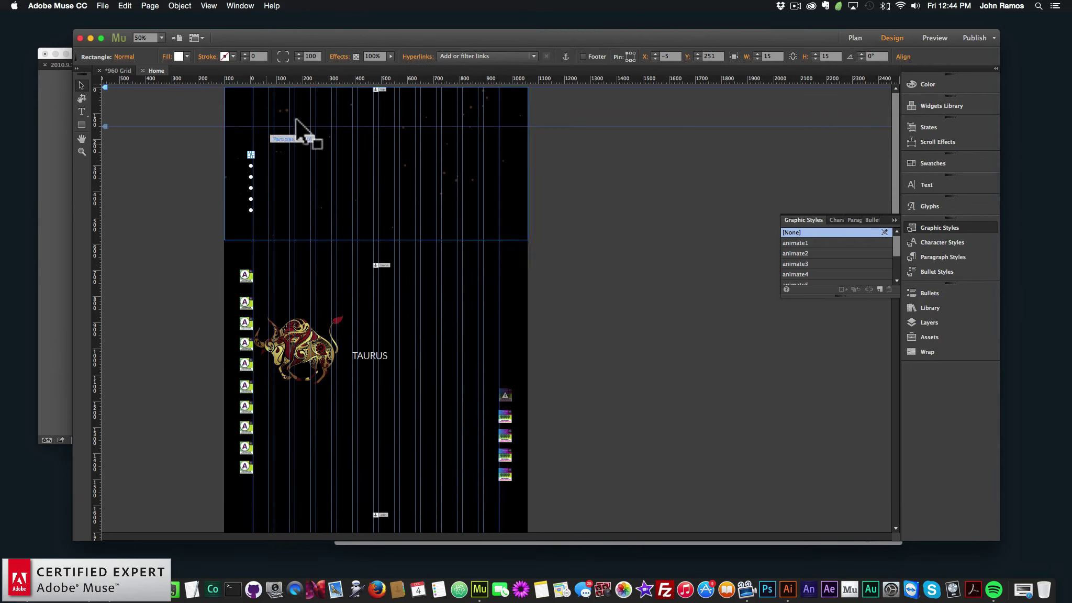
{"action": "left_click", "coordinate": [468, 55]}
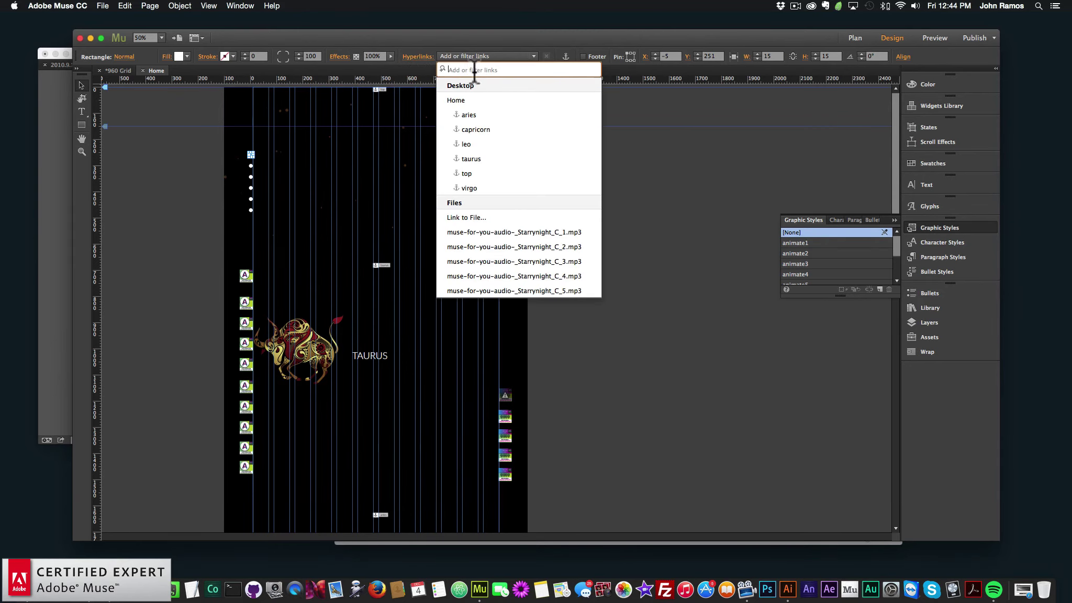
{"action": "left_click", "coordinate": [479, 171]}
{"action": "left_click", "coordinate": [250, 165]}
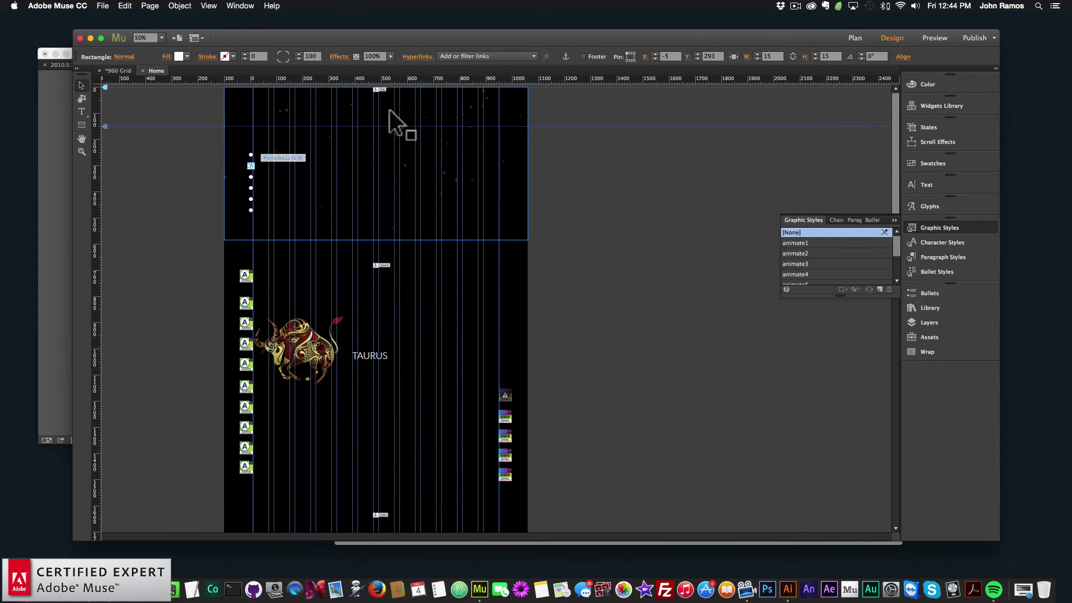
{"action": "left_click", "coordinate": [478, 54]}
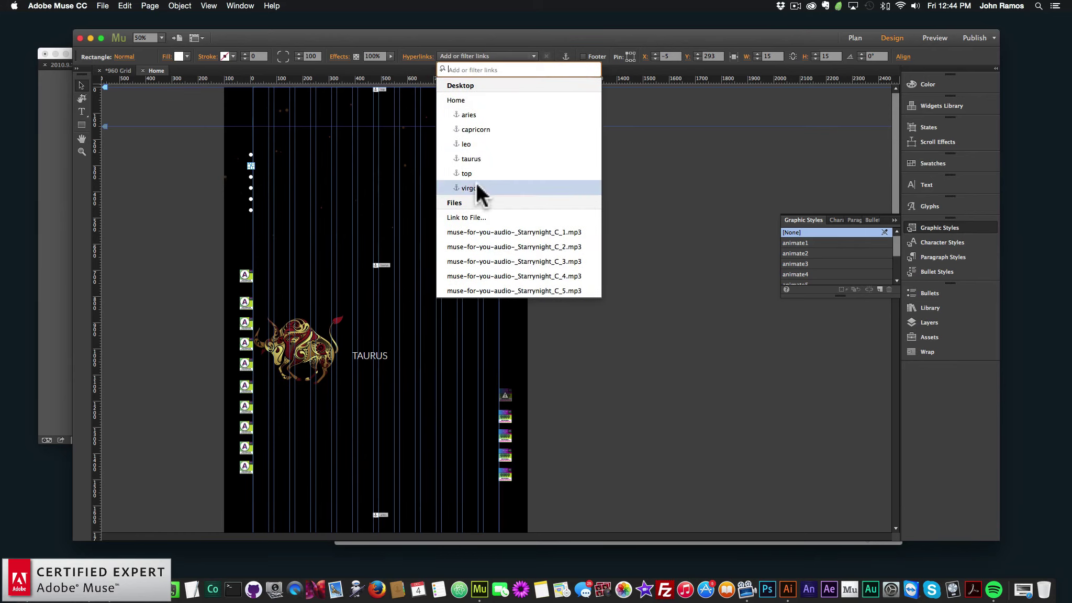
{"action": "left_click", "coordinate": [474, 159]}
- Hyperlink the third circle of the column to the aries anchor and the fourth circle to the leo anchor
{"action": "left_click", "coordinate": [249, 177]}
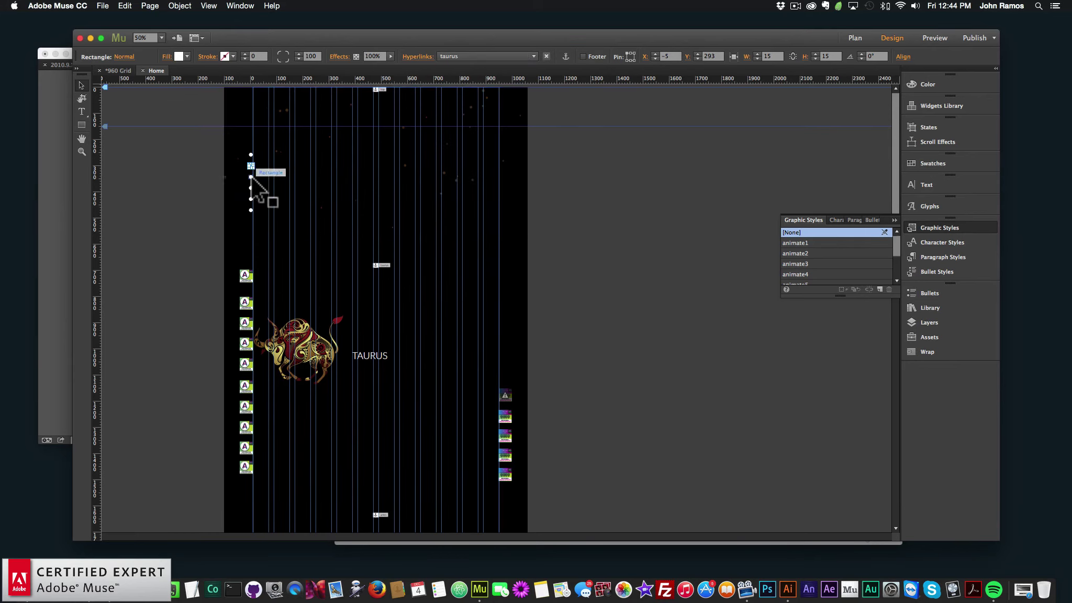
{"action": "left_click", "coordinate": [464, 57]}
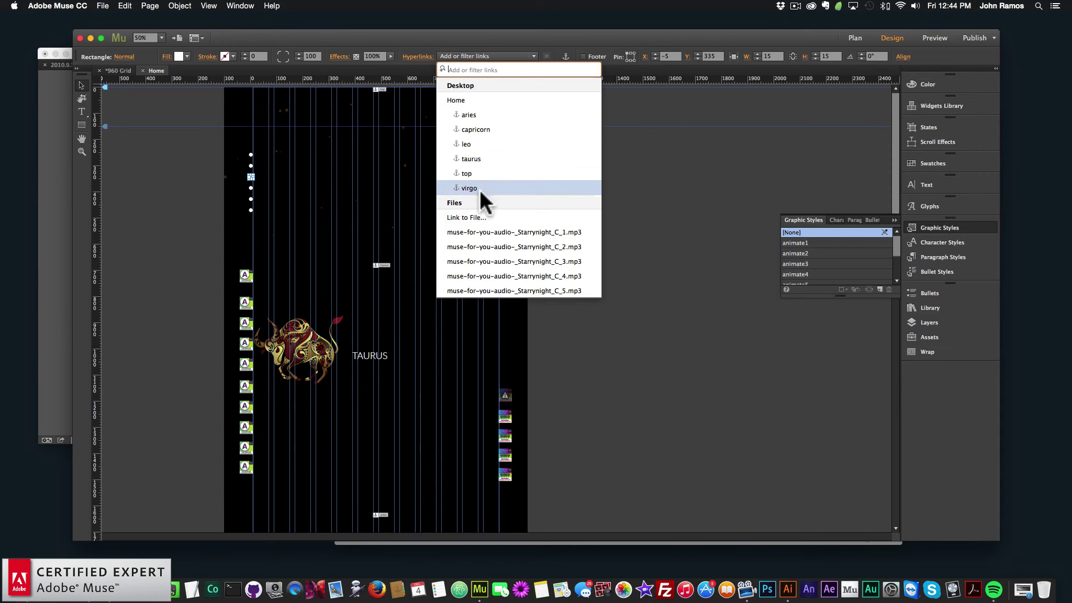
{"action": "left_click", "coordinate": [470, 114]}
{"action": "left_click", "coordinate": [250, 187]}
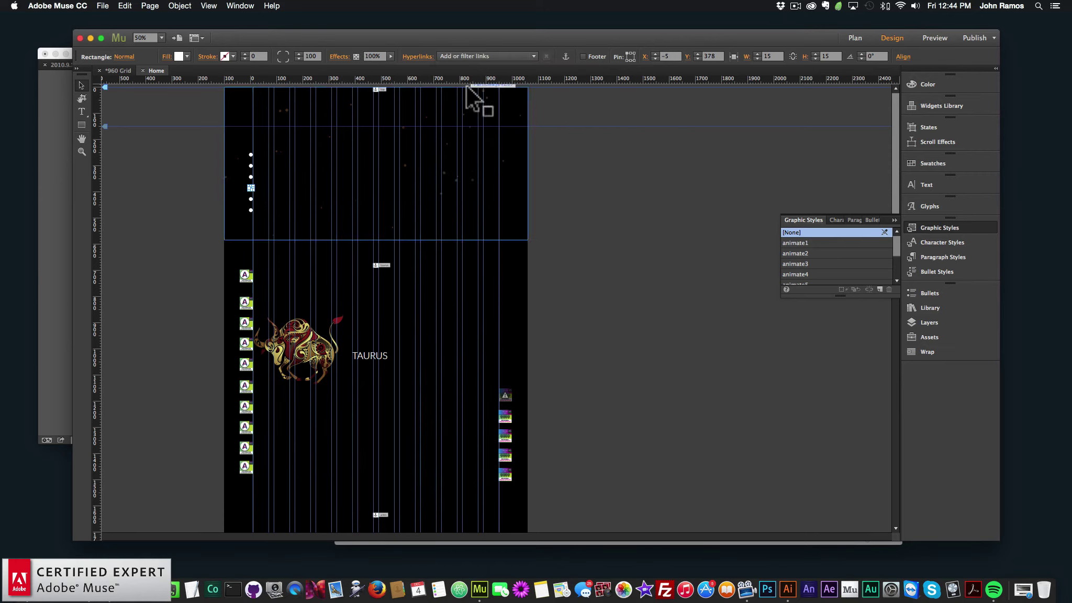
{"action": "left_click", "coordinate": [475, 54]}
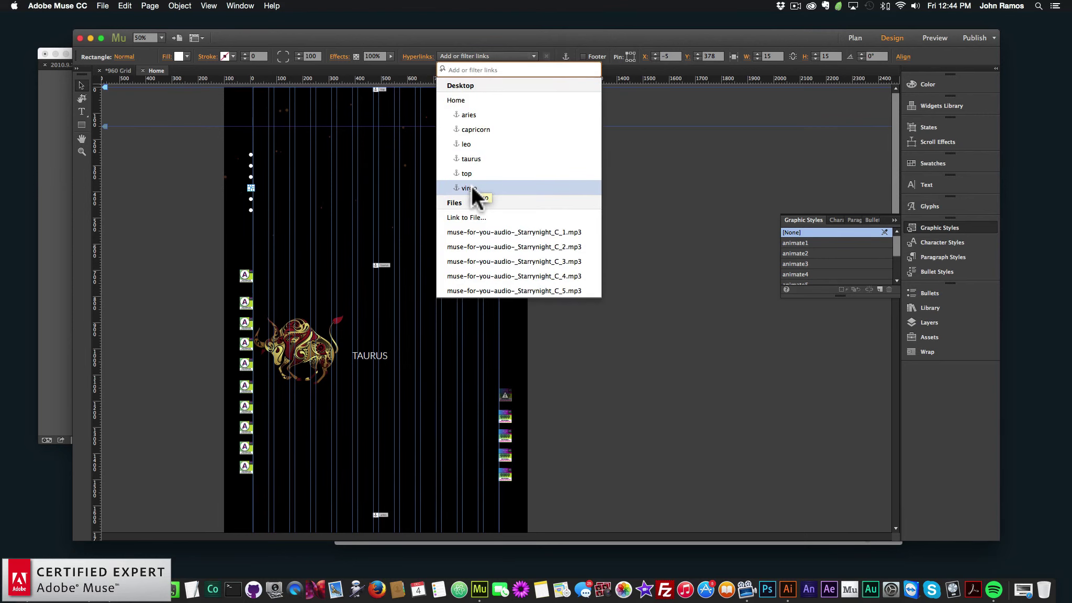
{"action": "left_click", "coordinate": [468, 144]}
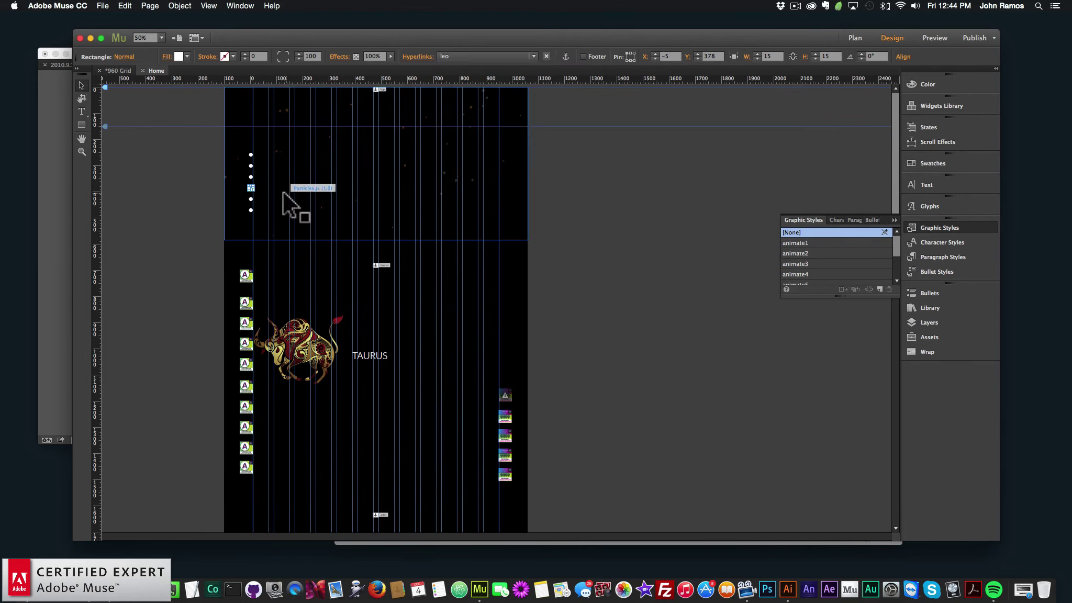
- Hyperlink the fifth circle of the column to the virgo anchor and the sixth circle to the capricorn anchor
{"action": "left_click", "coordinate": [251, 199]}
{"action": "left_click", "coordinate": [478, 56]}
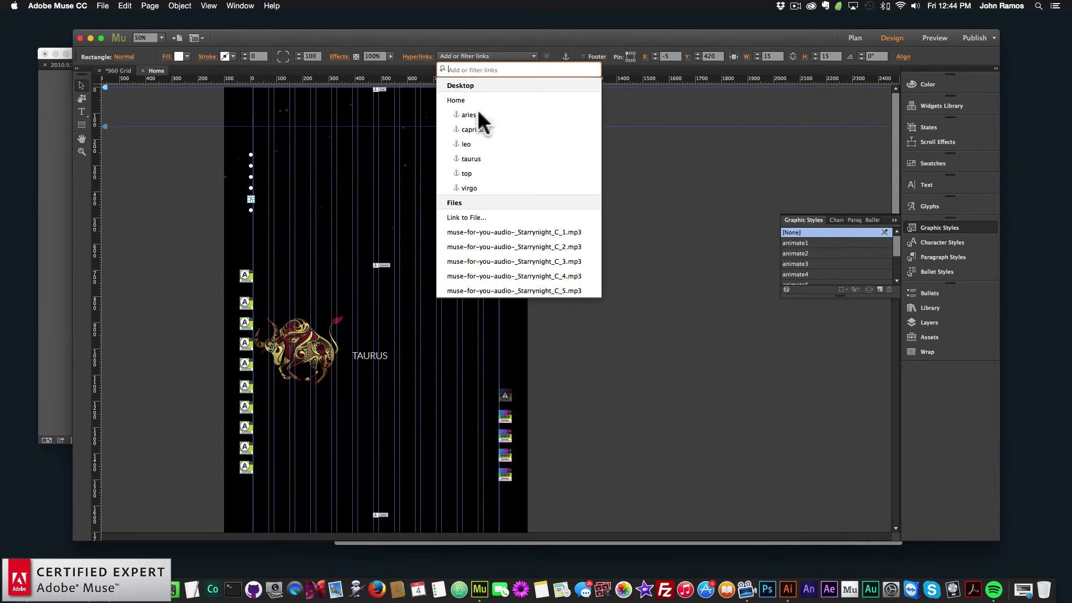
{"action": "left_click", "coordinate": [476, 187]}
{"action": "left_click", "coordinate": [250, 210]}
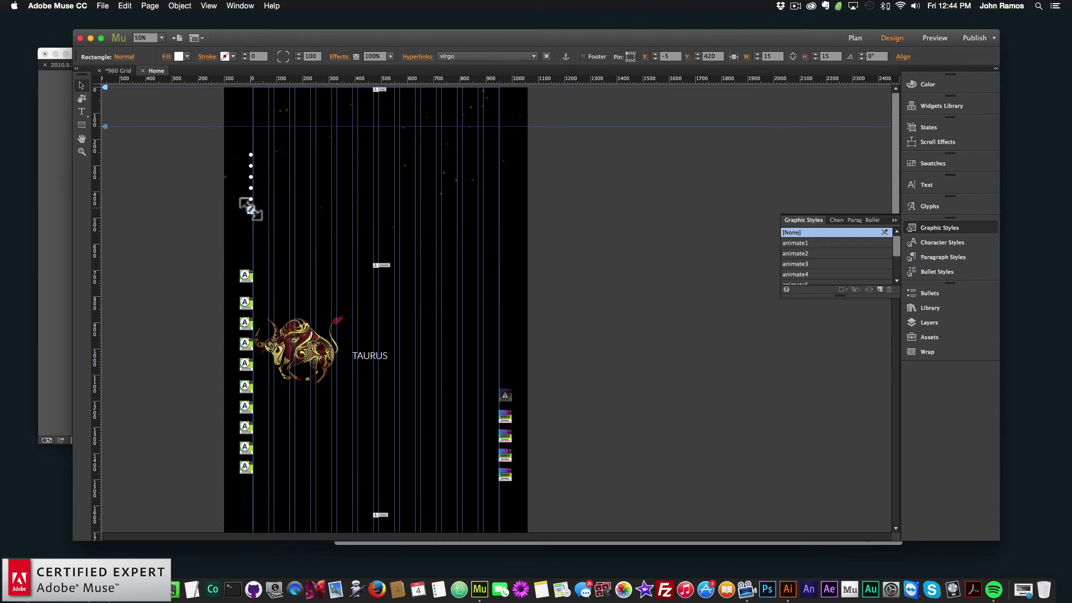
{"action": "left_click", "coordinate": [479, 57]}
{"action": "left_click", "coordinate": [476, 129]}
{"action": "left_click", "coordinate": [631, 505]}
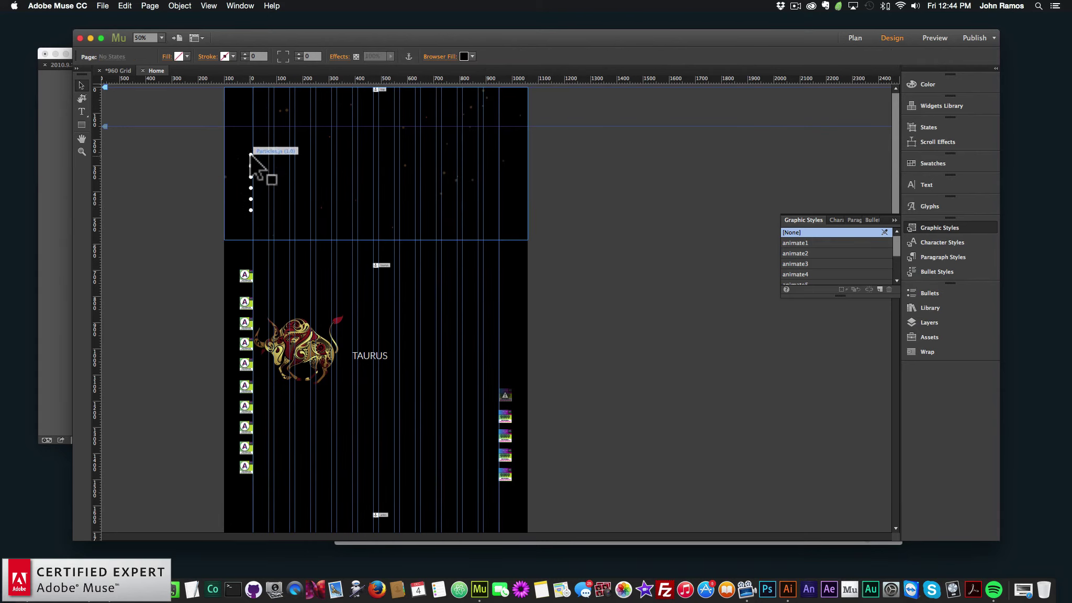
- Preview the page in the browser and test the second through sixth navigation circles, from taurus to capricorn
{"action": "left_click", "coordinate": [104, 7]}
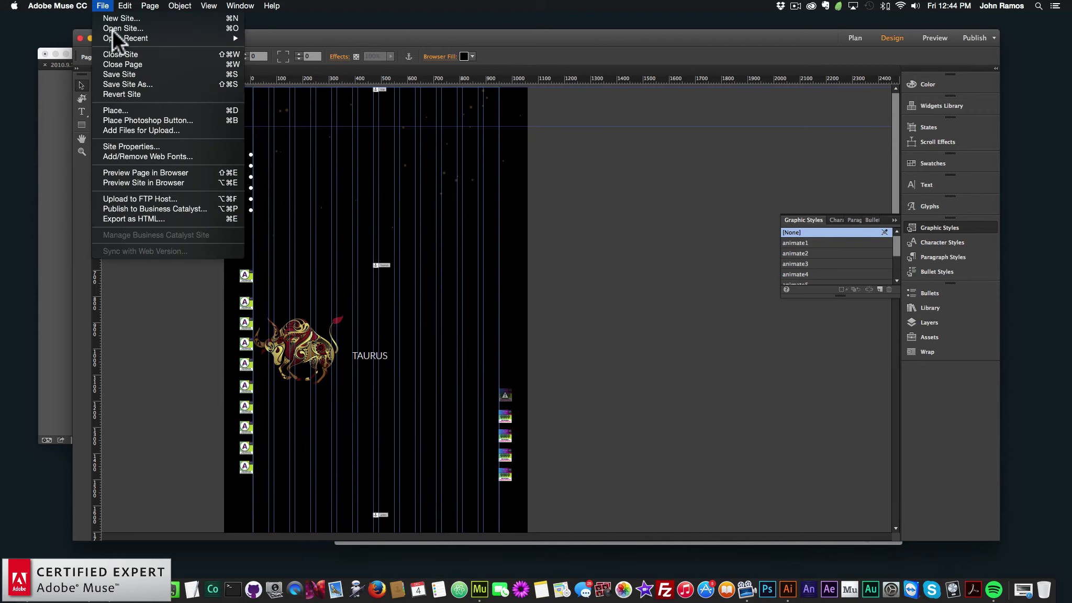
{"action": "left_click", "coordinate": [134, 176]}
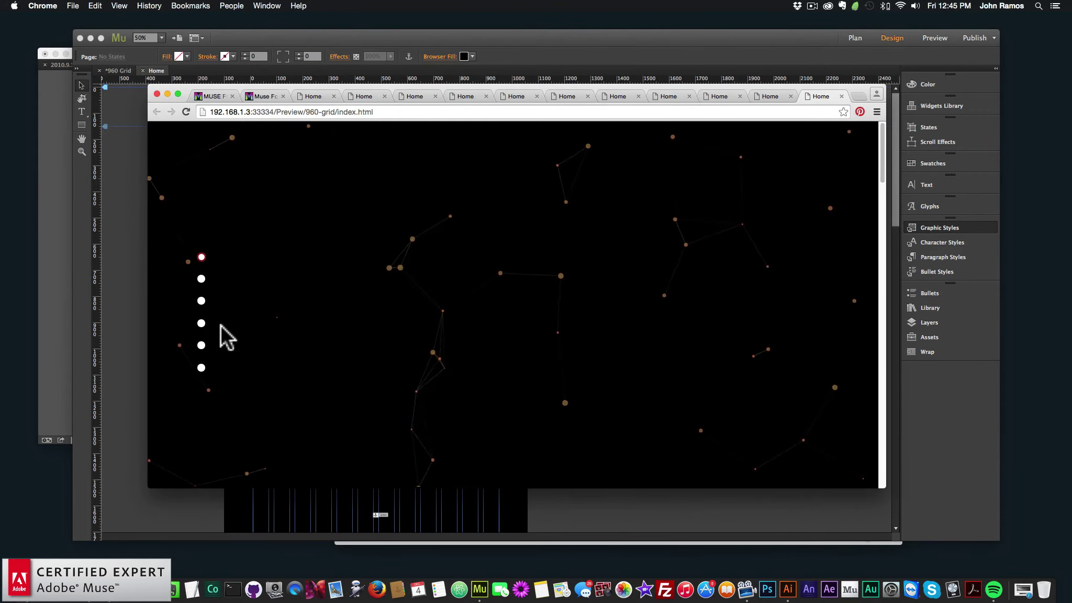
{"action": "left_click", "coordinate": [201, 280]}
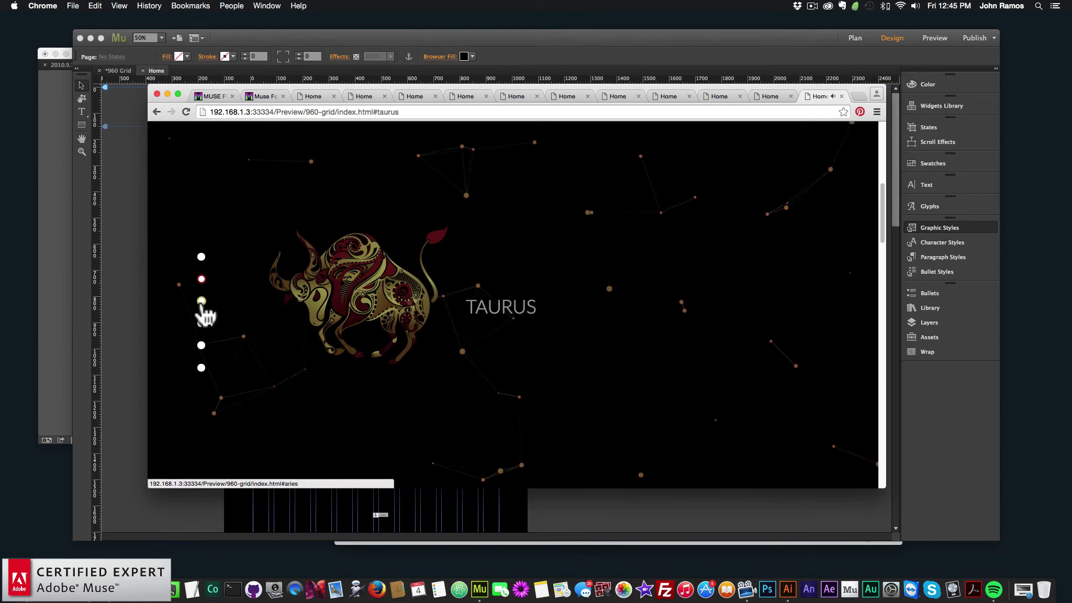
{"action": "left_click", "coordinate": [202, 309]}
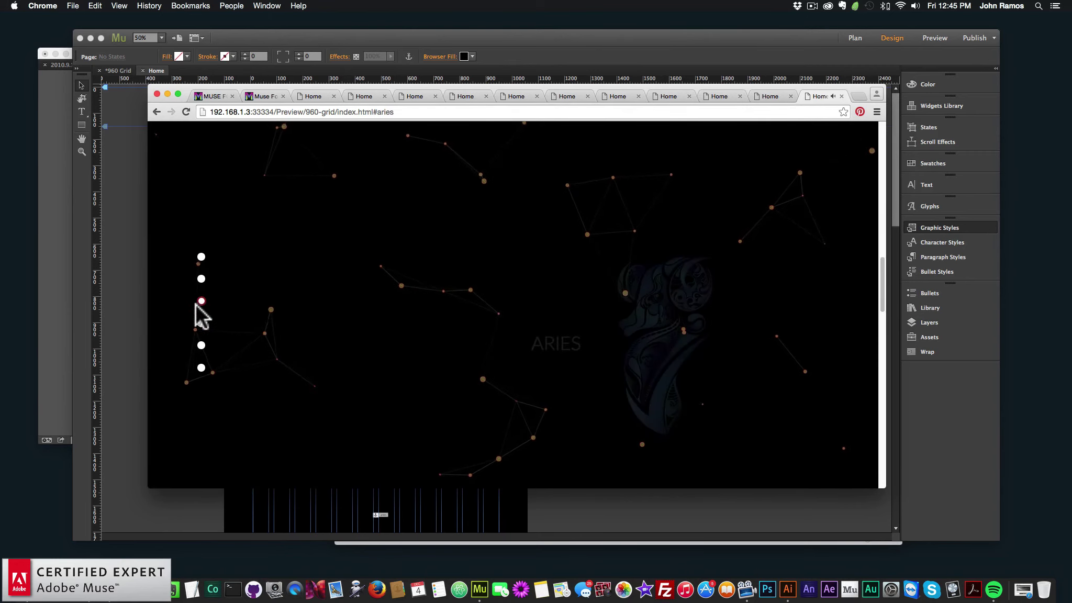
{"action": "left_click", "coordinate": [202, 325]}
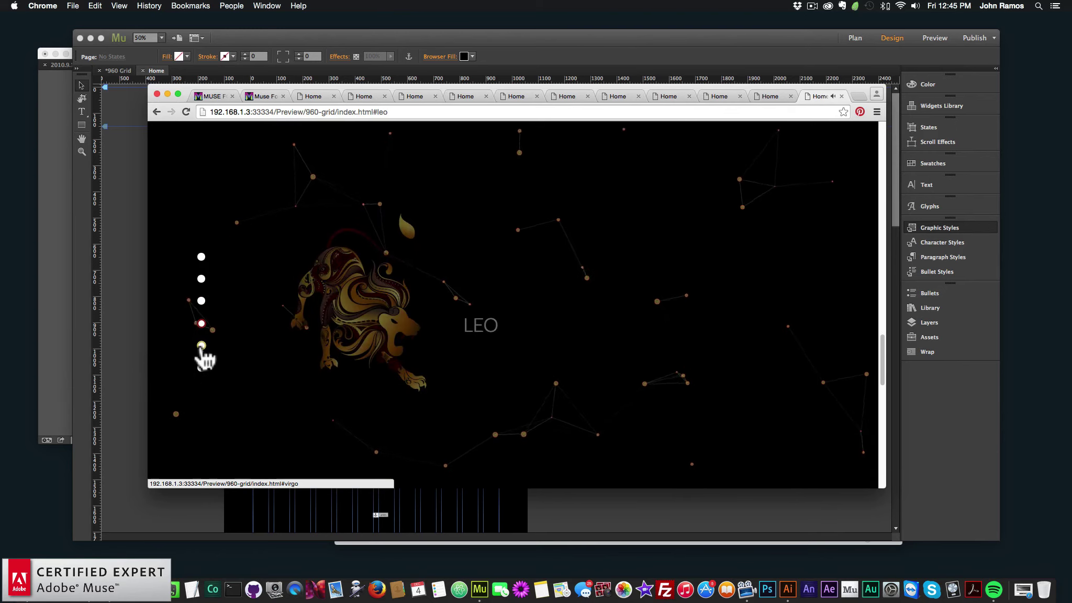
{"action": "left_click", "coordinate": [201, 346]}
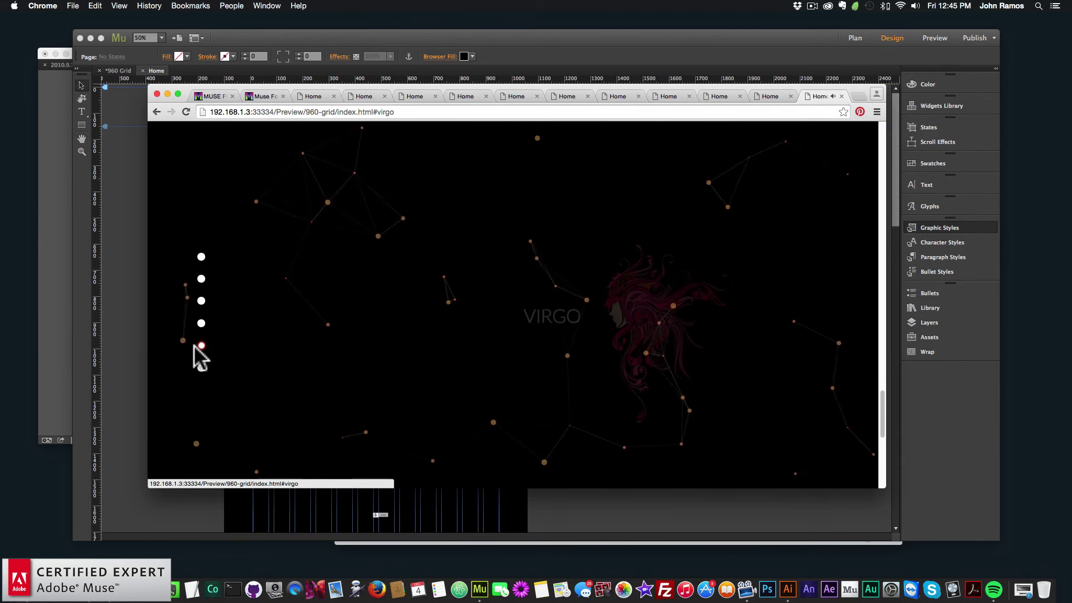
{"action": "left_click", "coordinate": [201, 369]}
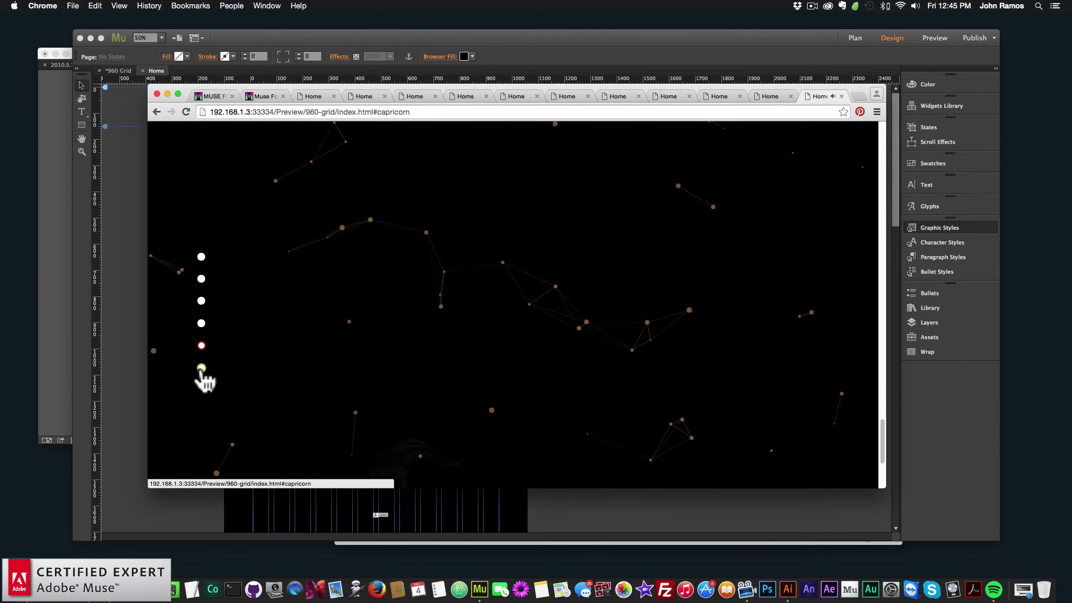
- Return to Muse and extend the page's bottom edge well below the Capricorn artwork
{"action": "left_click", "coordinate": [111, 394]}
{"action": "scroll", "coordinate": [130, 393], "scroll_direction": "down", "scroll_amount": 20}
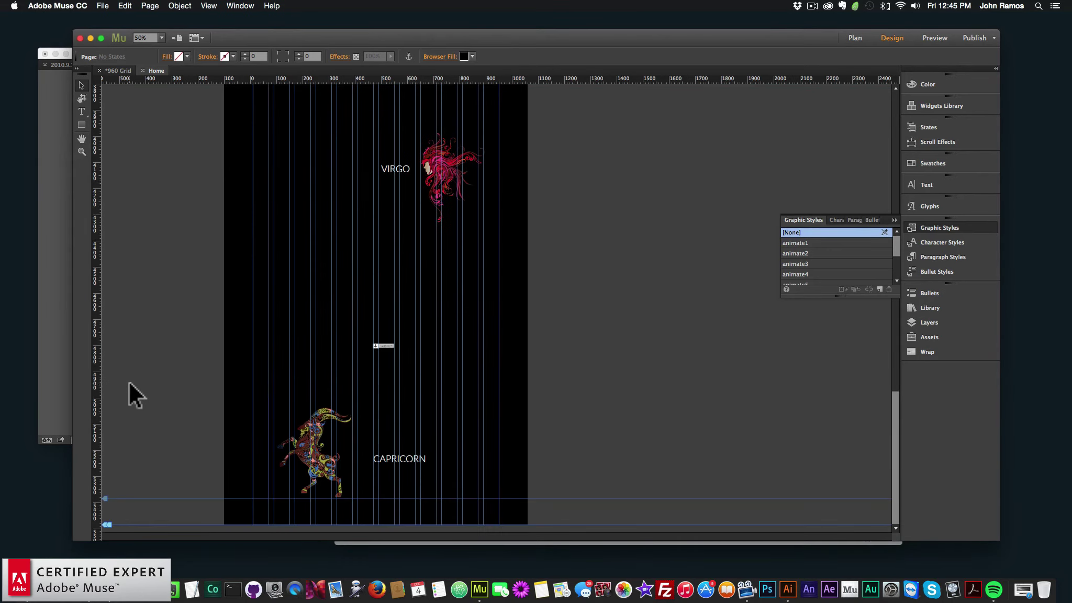
{"action": "left_click_drag", "start_coordinate": [103, 533], "coordinate": [105, 579]}
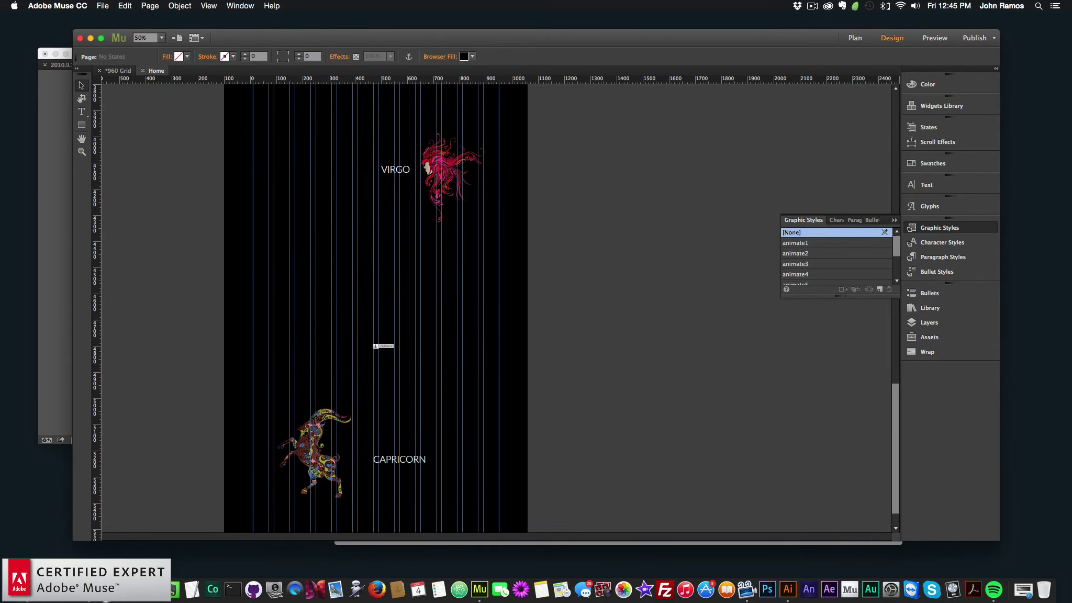
{"action": "scroll", "coordinate": [151, 461], "scroll_direction": "down", "scroll_amount": 3}
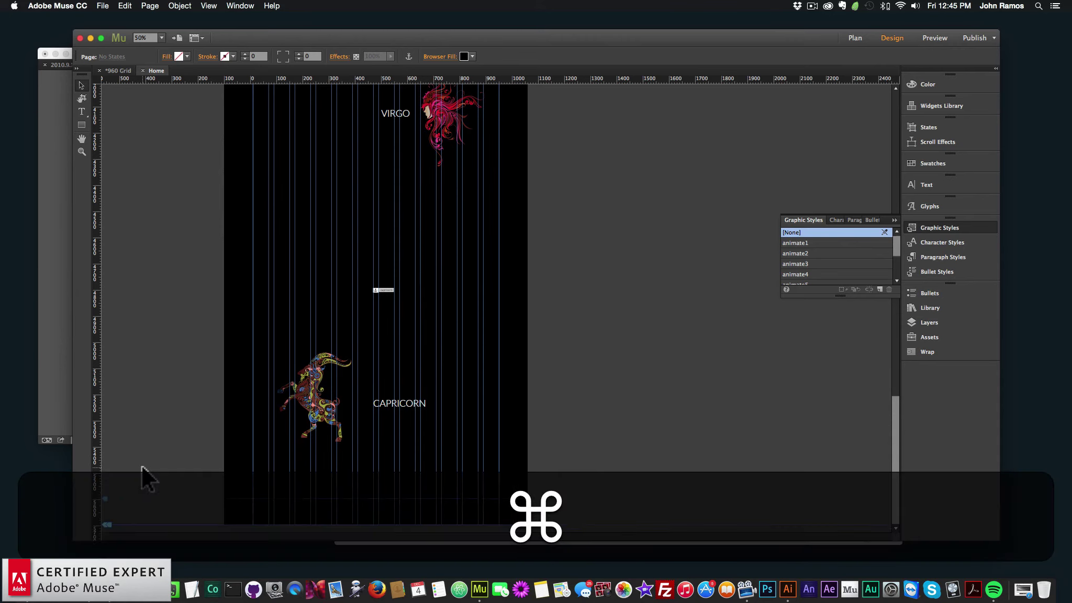
{"action": "key", "text": "super+minus"}
{"action": "left_click_drag", "start_coordinate": [108, 530], "coordinate": [106, 451]}
- Preview the lengthened page in the browser, test the second through sixth circles, and return to the aries section
{"action": "left_click", "coordinate": [102, 6]}
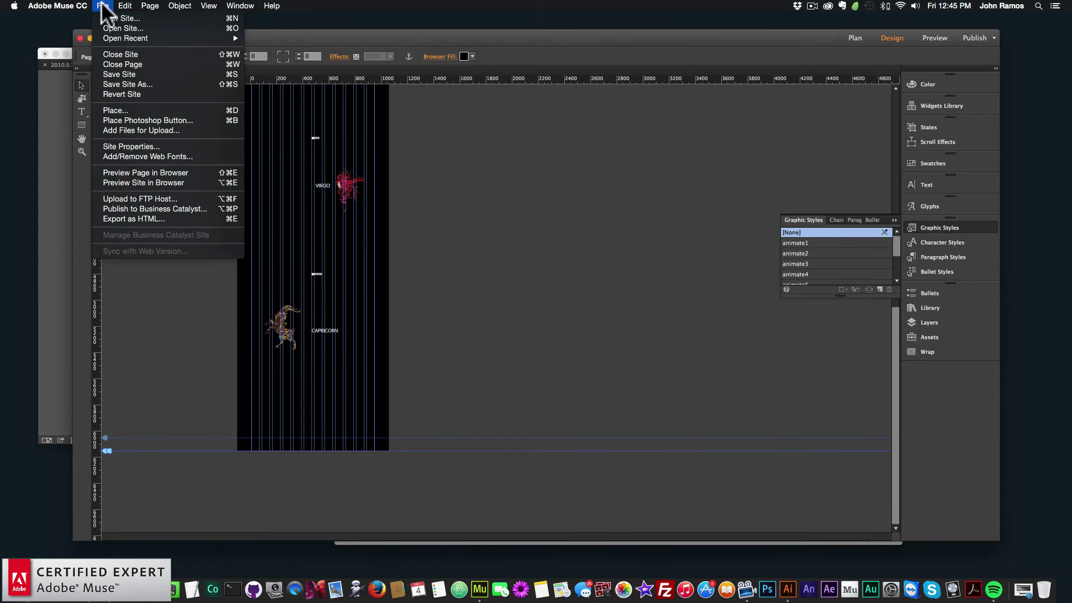
{"action": "left_click", "coordinate": [116, 170]}
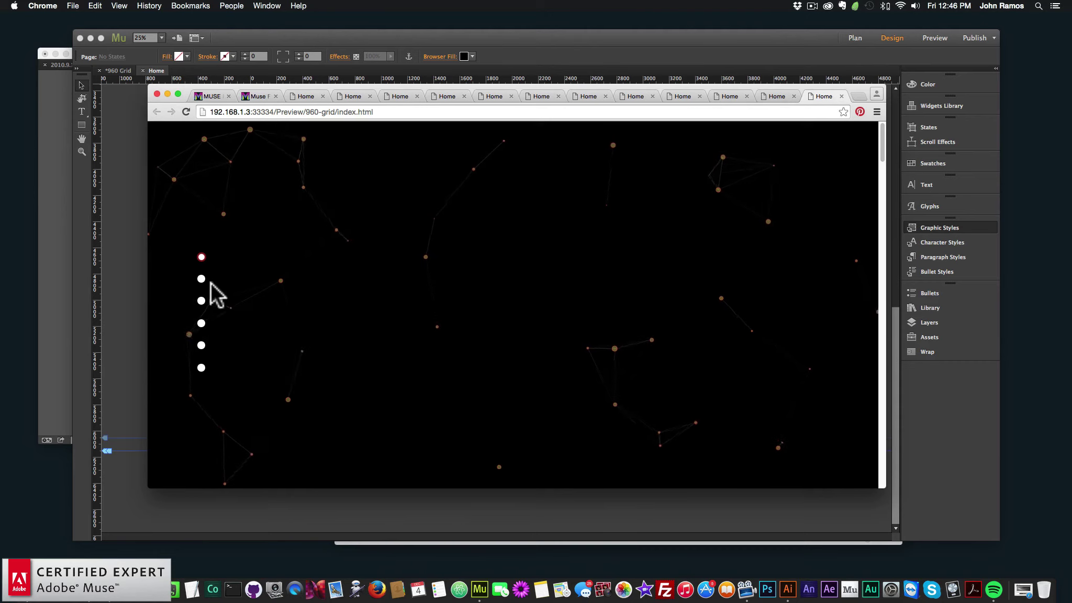
{"action": "left_click", "coordinate": [201, 281]}
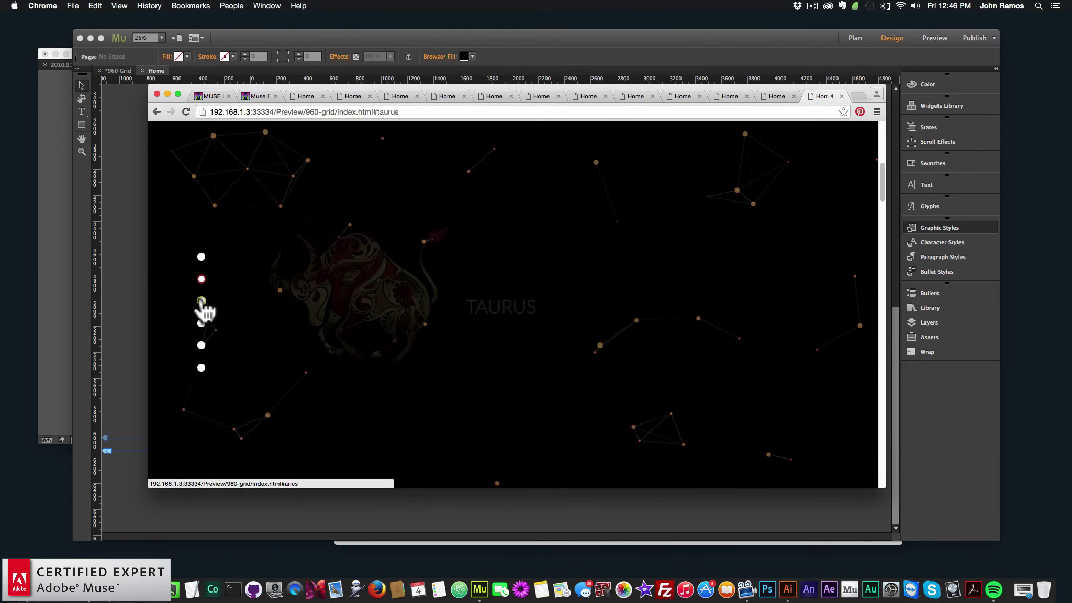
{"action": "left_click", "coordinate": [201, 308]}
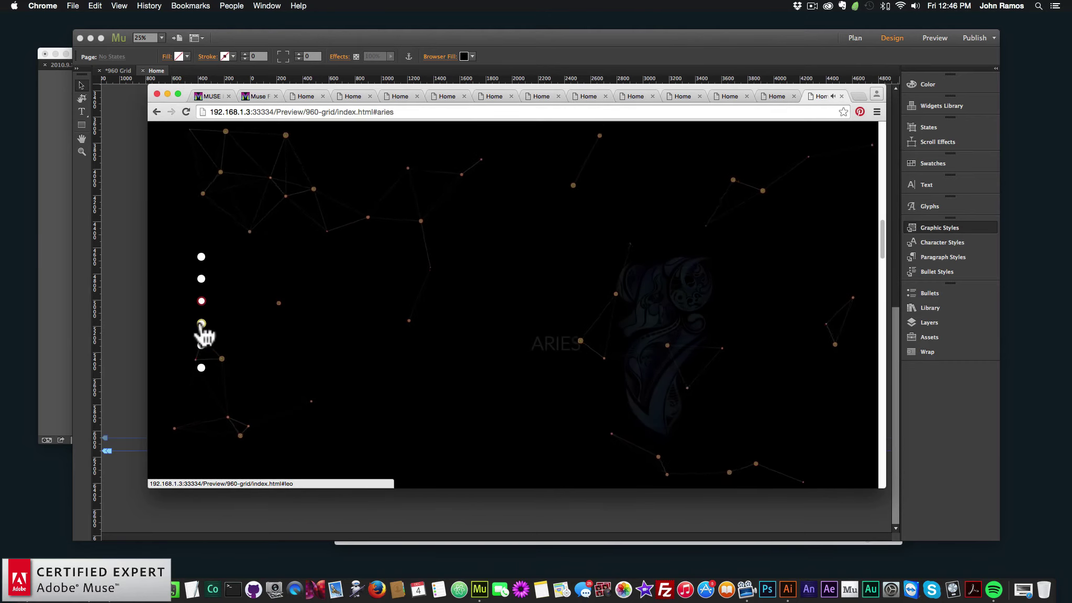
{"action": "left_click", "coordinate": [202, 323]}
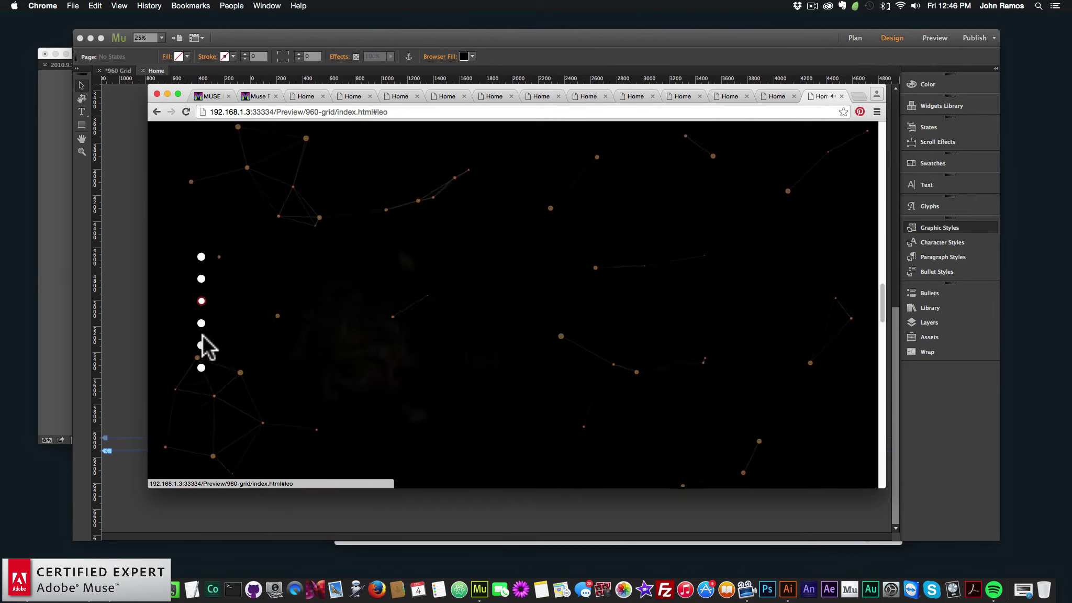
{"action": "left_click", "coordinate": [201, 346]}
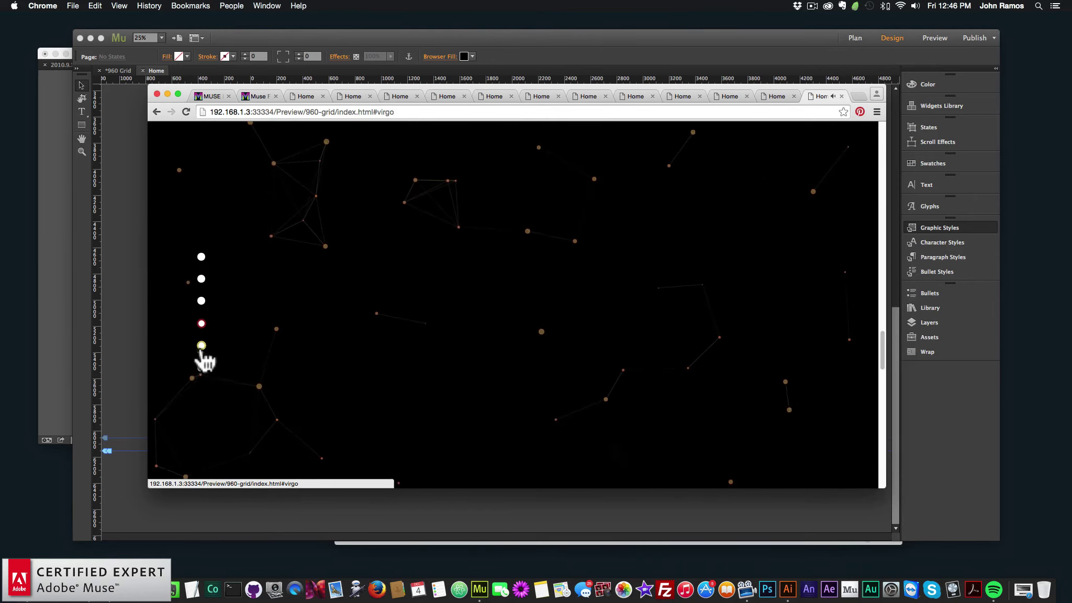
{"action": "left_click", "coordinate": [201, 368]}
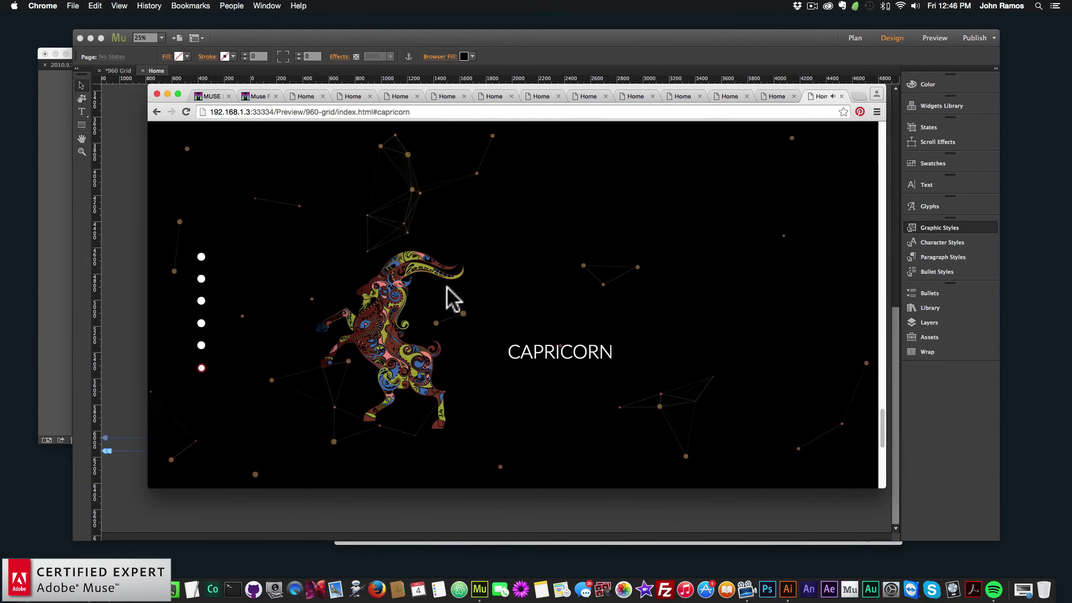
{"action": "left_click", "coordinate": [202, 301]}
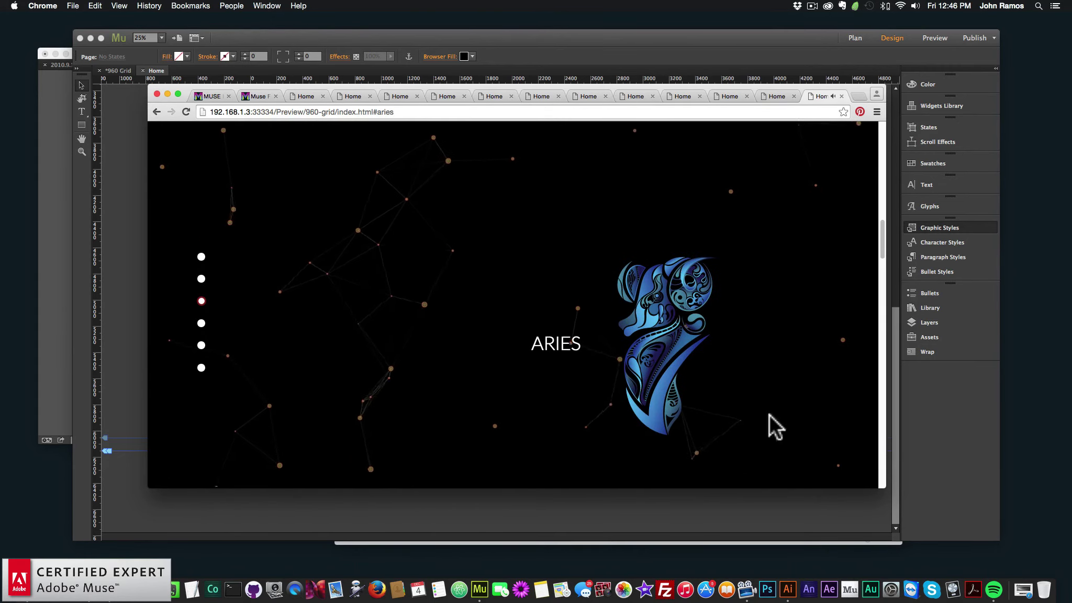
- Switch back to Muse and move the aries anchor down to Y 1706, closer to the Aries artwork
{"action": "left_click", "coordinate": [942, 420]}
{"action": "scroll", "coordinate": [299, 226], "scroll_direction": "up", "scroll_amount": 6}
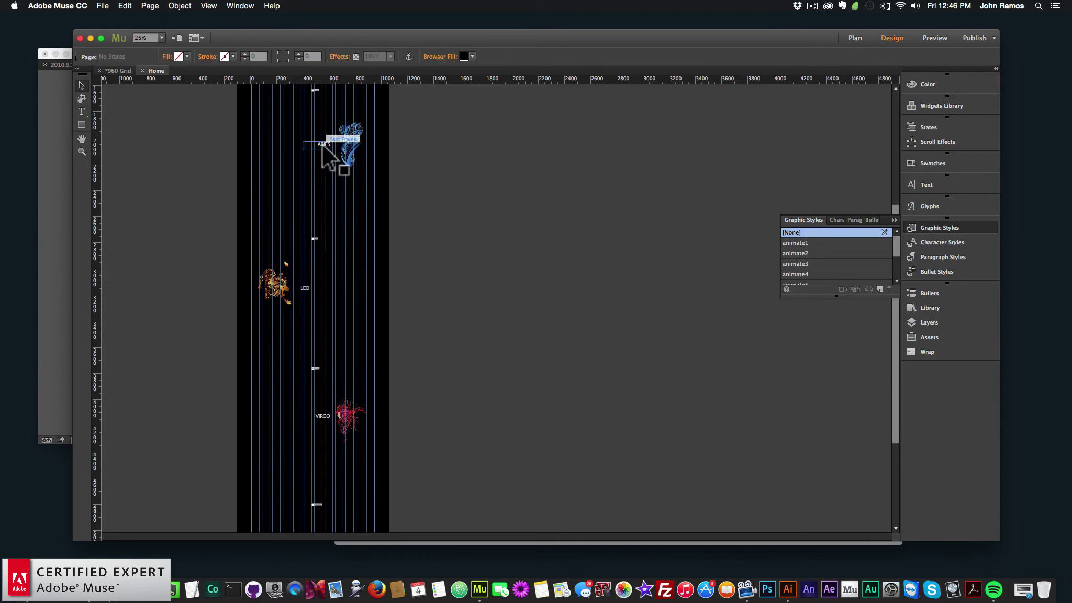
{"action": "left_click", "coordinate": [314, 171]}
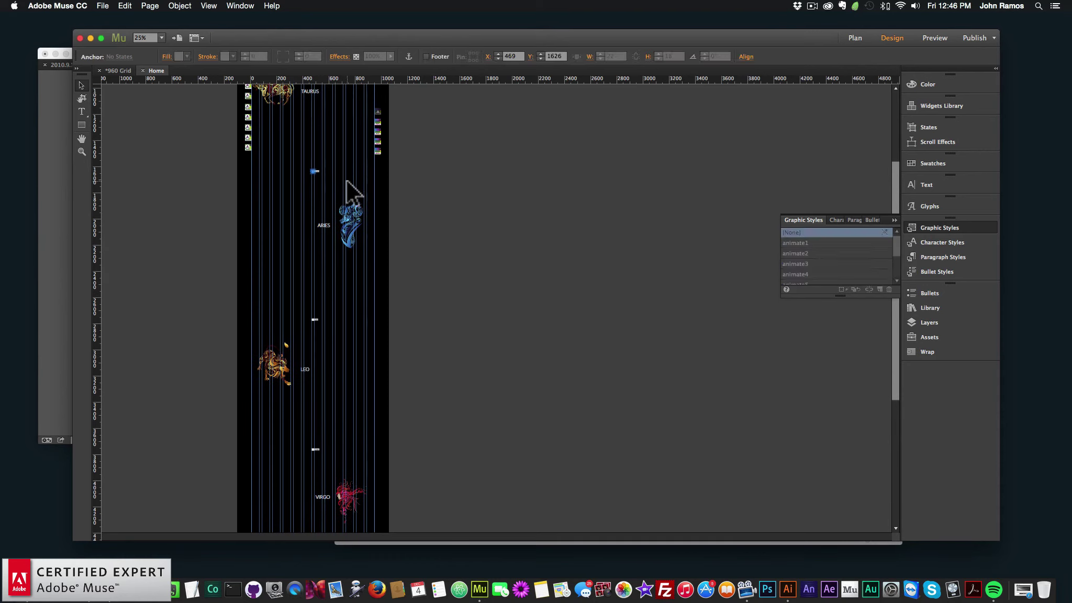
{"action": "key", "text": "shift+Down"}
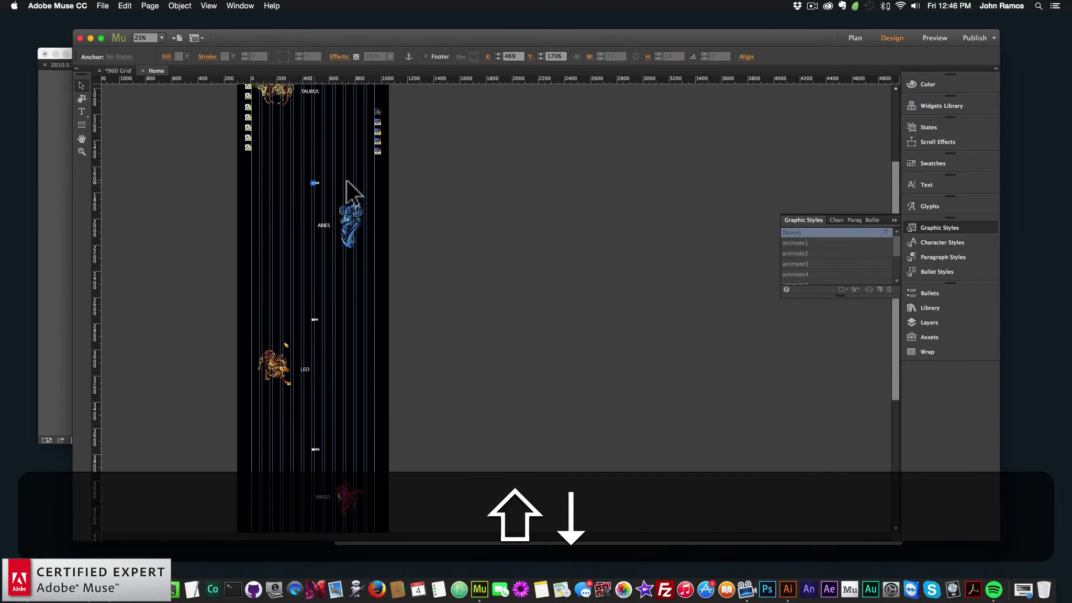
{"action": "left_click", "coordinate": [478, 200]}
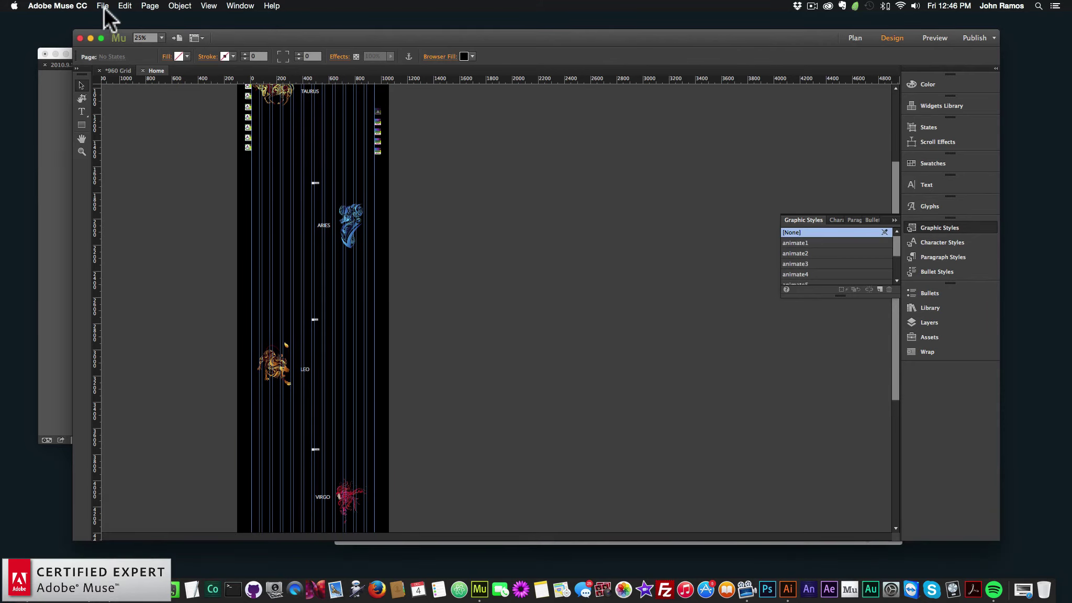
- Preview the page in the browser, scroll to Taurus, and test the circles for aries, leo, virgo and capricorn
{"action": "left_click", "coordinate": [103, 6]}
{"action": "left_click", "coordinate": [119, 170]}
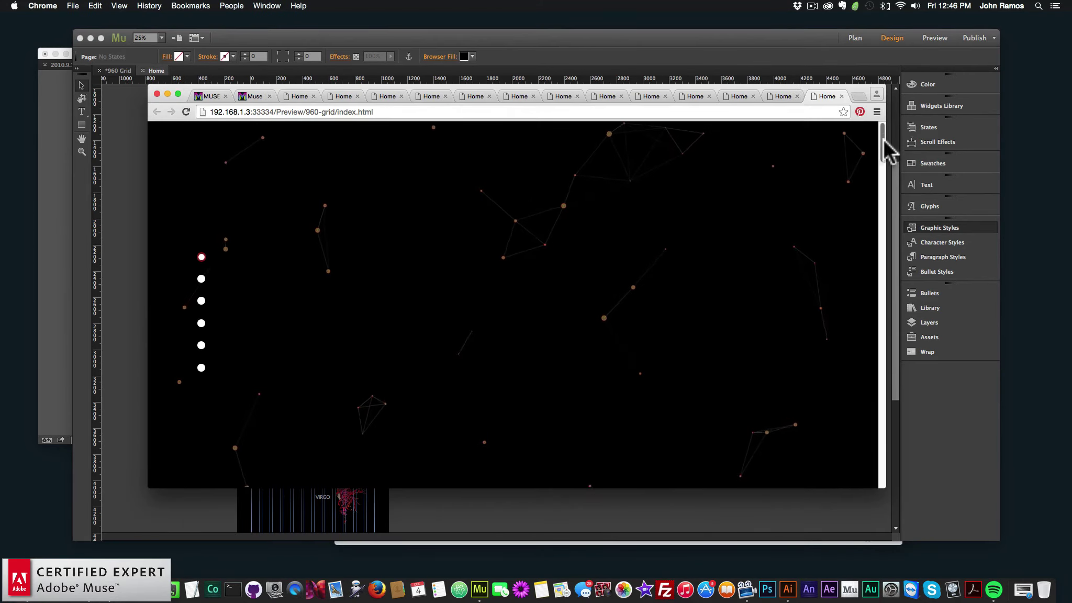
{"action": "left_click_drag", "start_coordinate": [884, 139], "coordinate": [881, 184]}
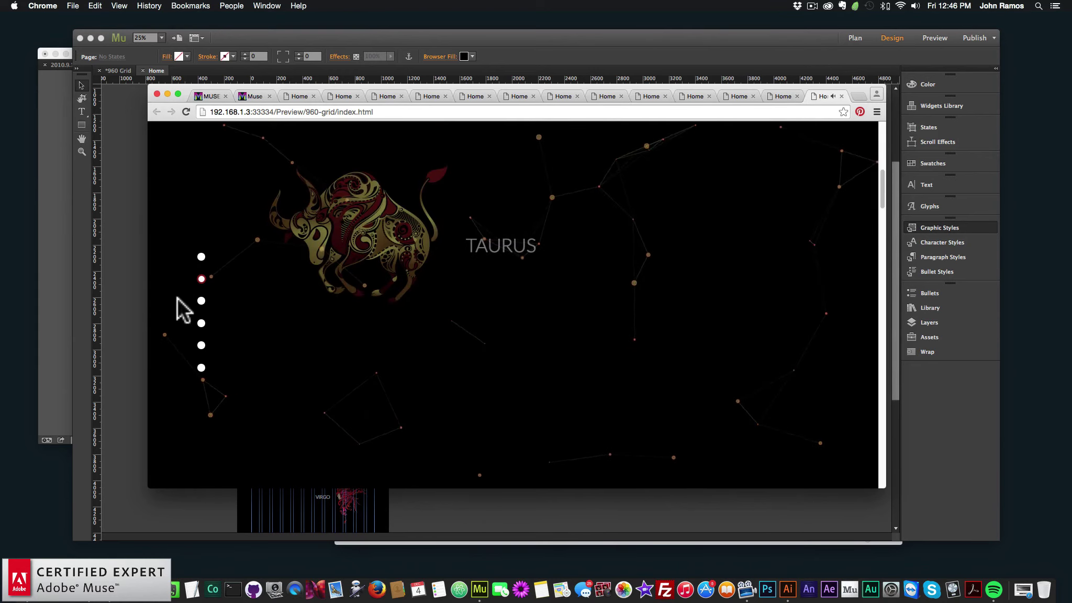
{"action": "left_click", "coordinate": [201, 301]}
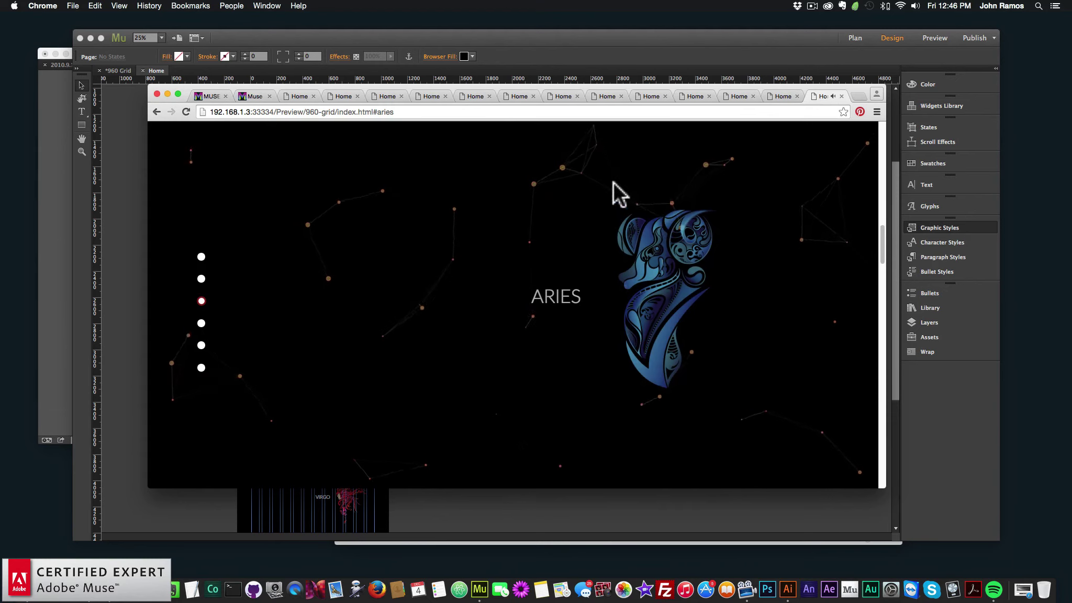
{"action": "left_click", "coordinate": [201, 324]}
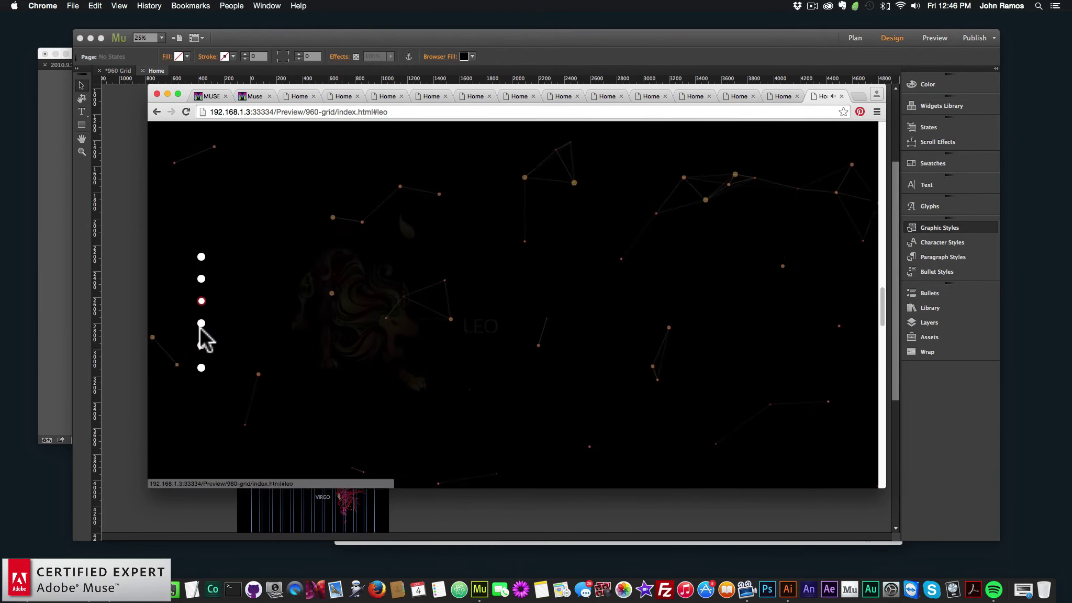
{"action": "left_click", "coordinate": [202, 347]}
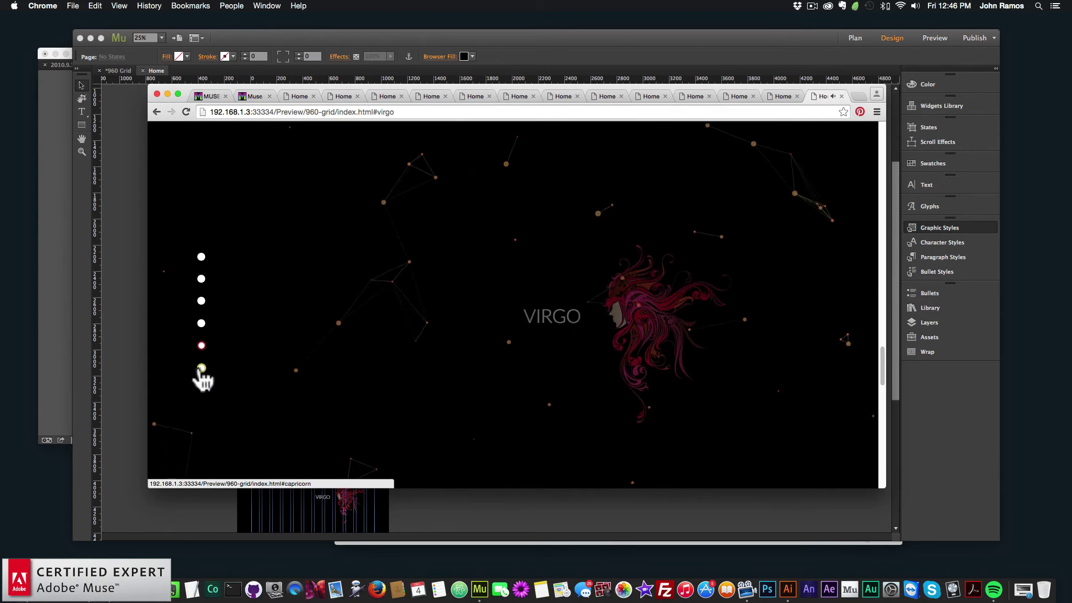
{"action": "left_click", "coordinate": [201, 369]}
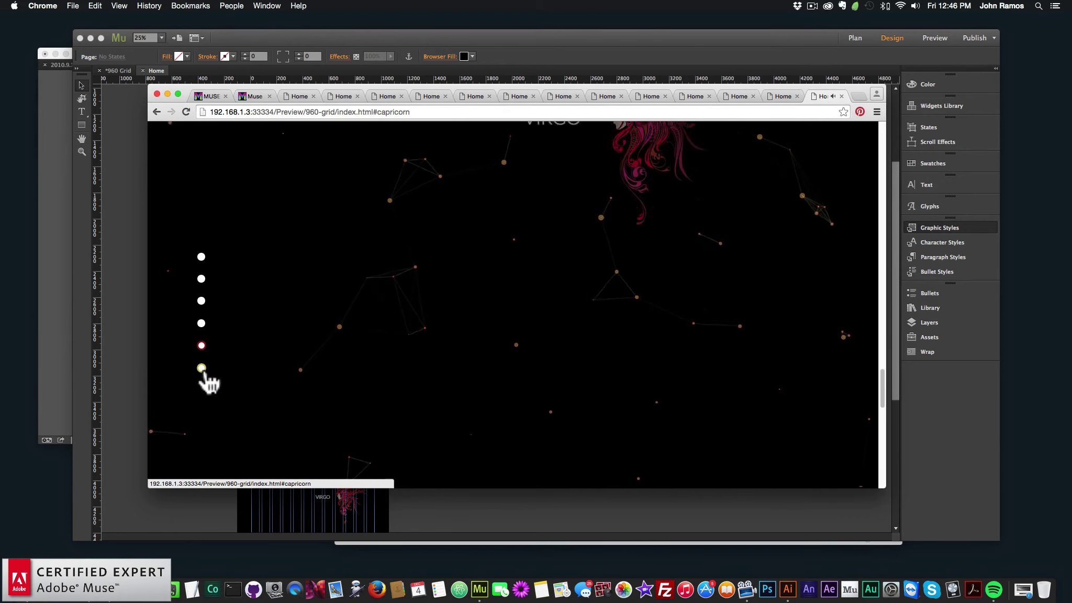
- Return to Muse and move the virgo anchor down to Y 3852, closer to the Virgo artwork
{"action": "left_click", "coordinate": [519, 514]}
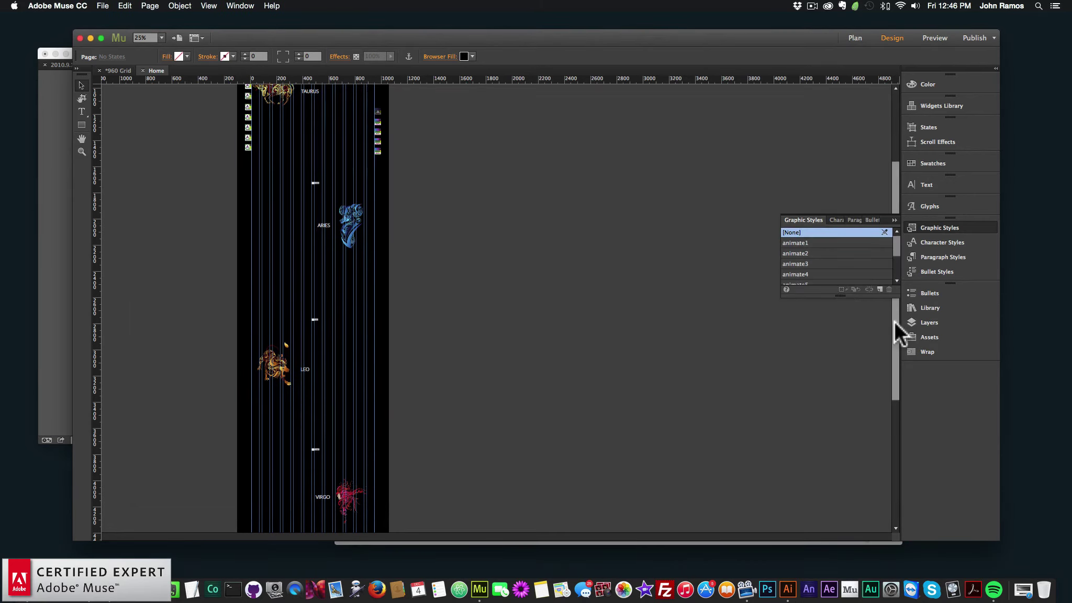
{"action": "left_click_drag", "start_coordinate": [895, 321], "coordinate": [895, 370]}
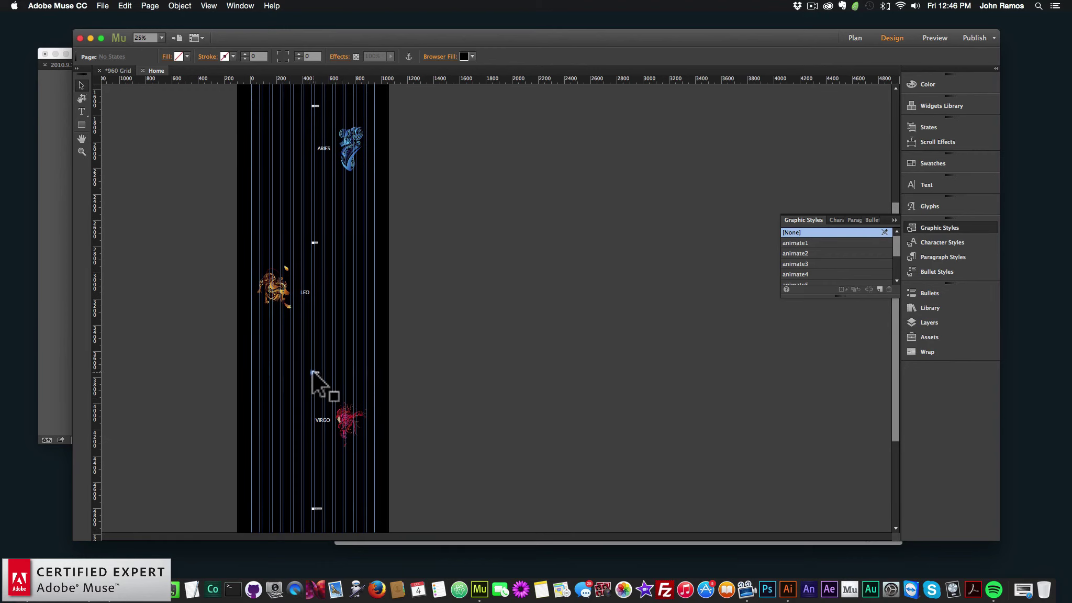
{"action": "left_click", "coordinate": [312, 371]}
{"action": "key", "text": "shift+Down"}
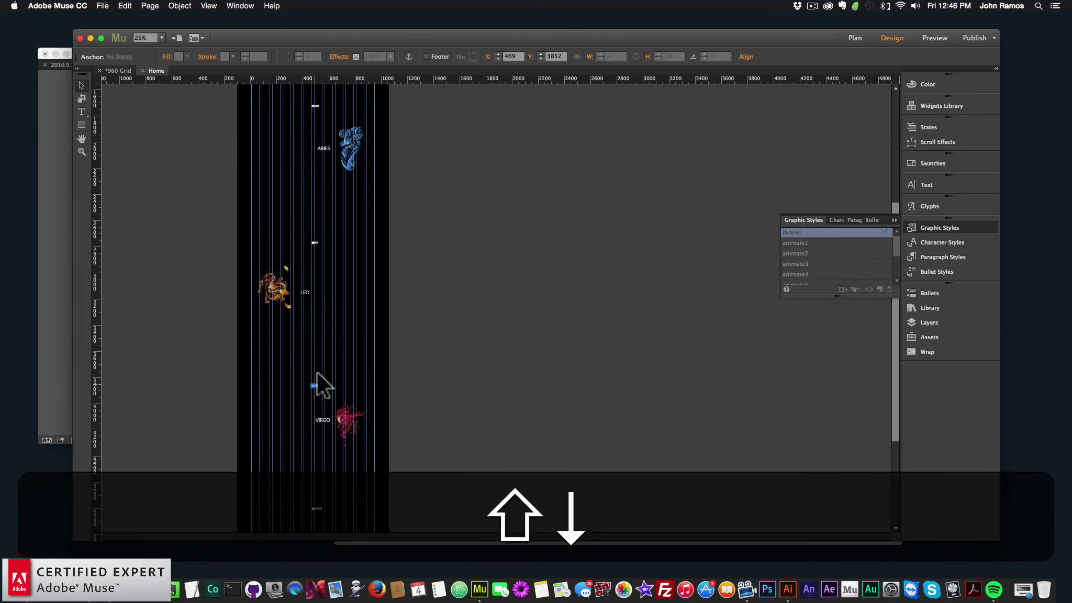
- Move the capricorn anchor down closer to the Capricorn artwork, to slightly below Y 4842
{"action": "scroll", "coordinate": [375, 409], "scroll_direction": "down", "scroll_amount": 5}
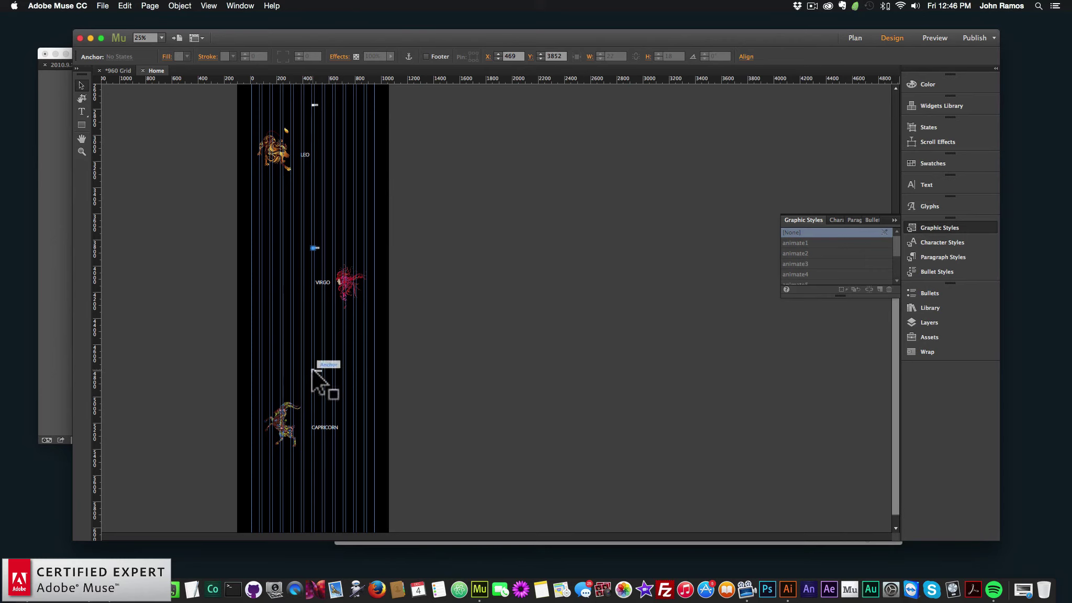
{"action": "left_click", "coordinate": [312, 369]}
{"action": "key", "text": "shift+Down"}
{"action": "key", "text": "shift+Down"}
{"action": "key", "text": "shift+Down"}
{"action": "key", "text": "shift+Down"}
{"action": "key", "text": "shift+Down"}
{"action": "key", "text": "shift+Down"}
{"action": "key", "text": "shift+Down"}
{"action": "key", "text": "shift+Down"}
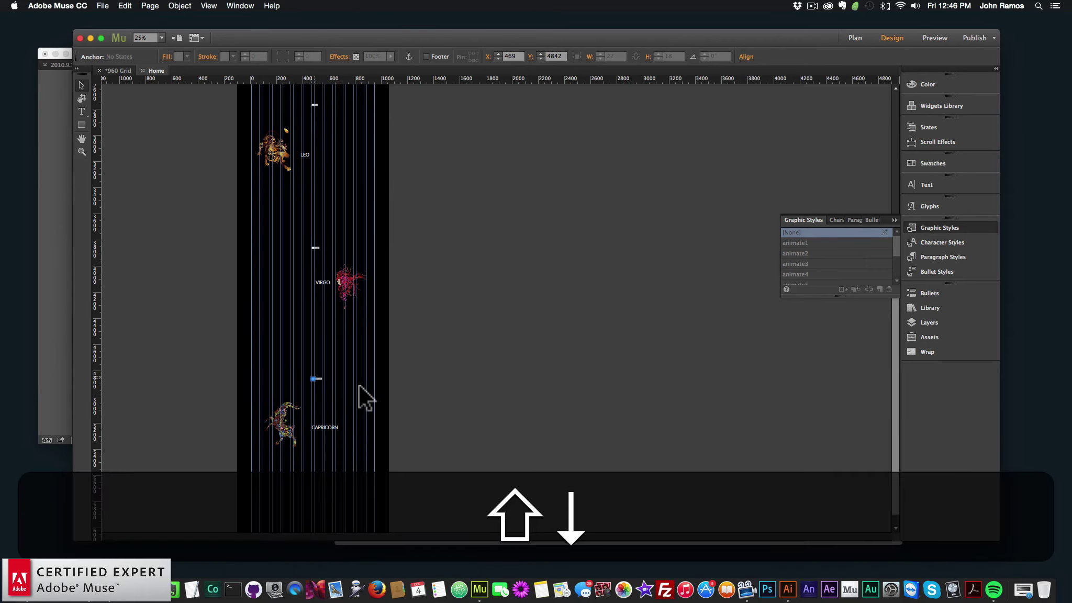
{"action": "key", "text": "shift+Down"}
{"action": "key", "text": "shift+Down"}
{"action": "left_click", "coordinate": [493, 354]}
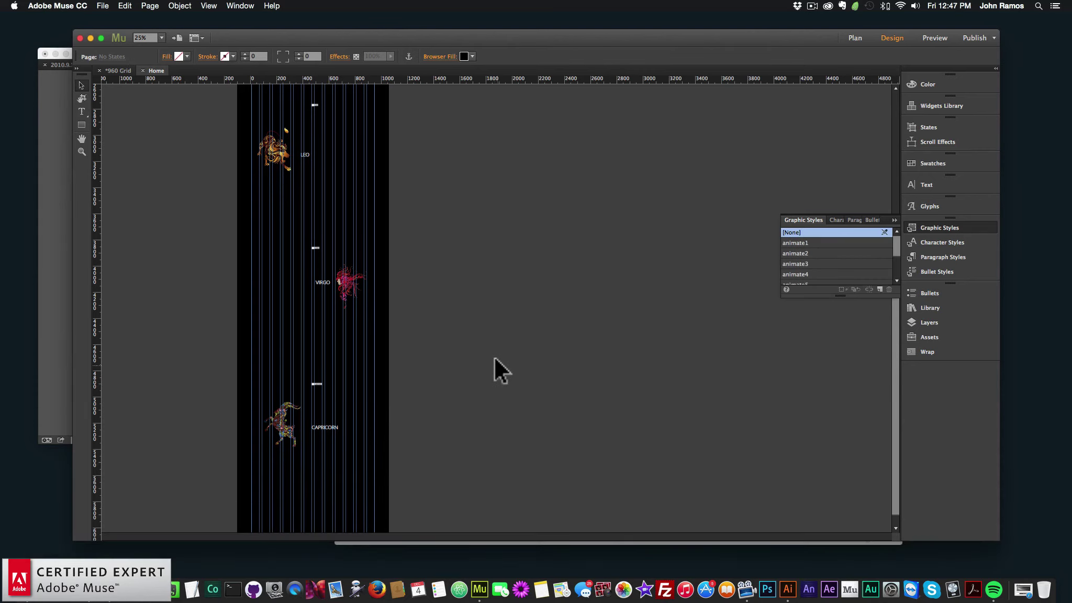
- Preview the page in the browser and test the navigation circles for taurus, aries, leo, virgo and capricorn
{"action": "left_click", "coordinate": [110, 7]}
{"action": "left_click", "coordinate": [144, 173]}
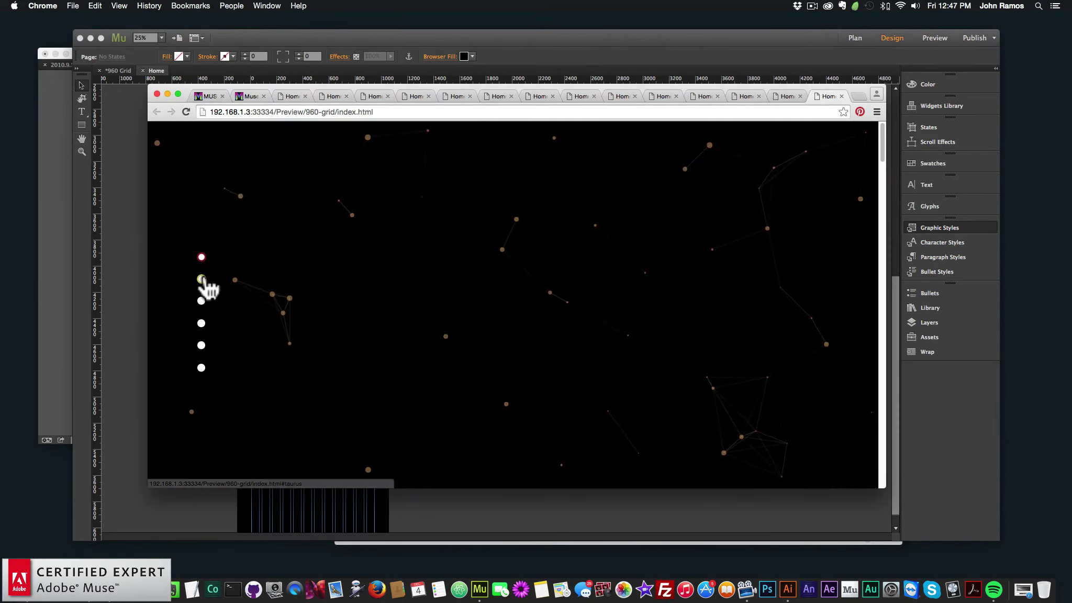
{"action": "left_click", "coordinate": [204, 281]}
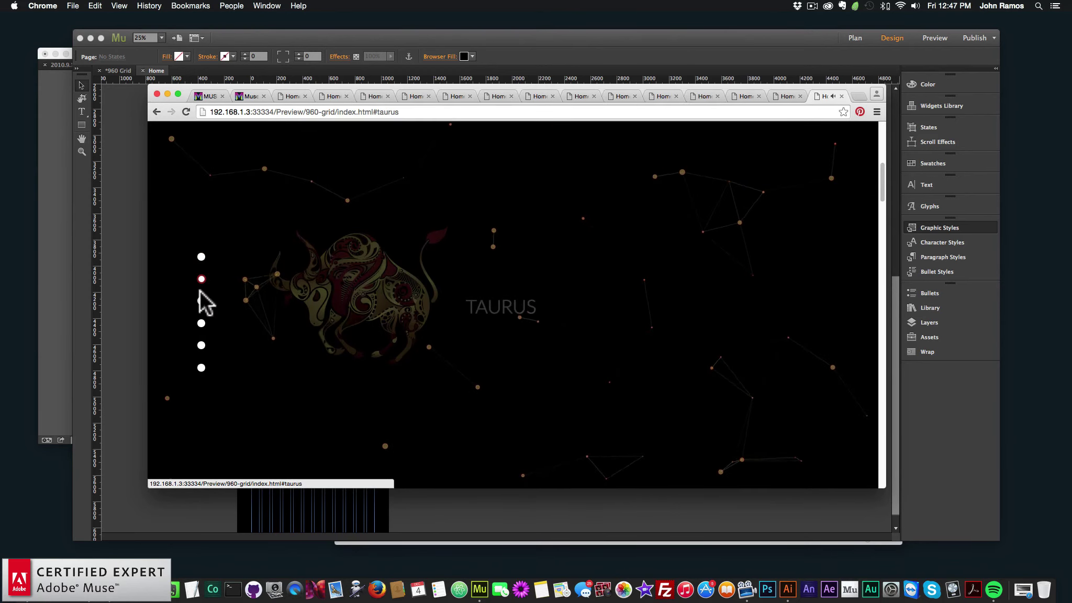
{"action": "left_click", "coordinate": [202, 302]}
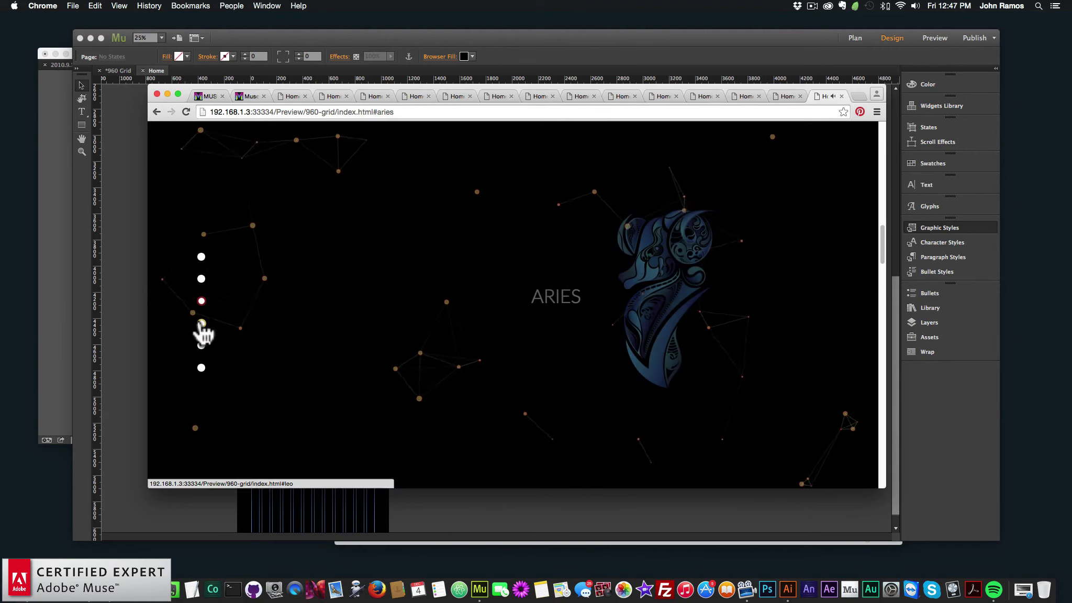
{"action": "left_click", "coordinate": [201, 323]}
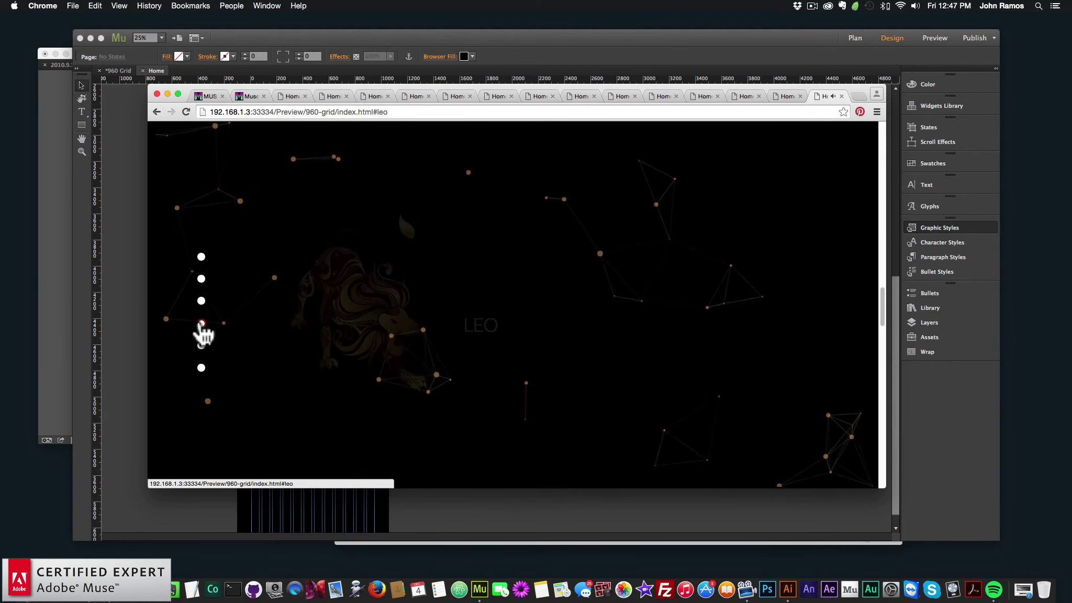
{"action": "left_click", "coordinate": [201, 346]}
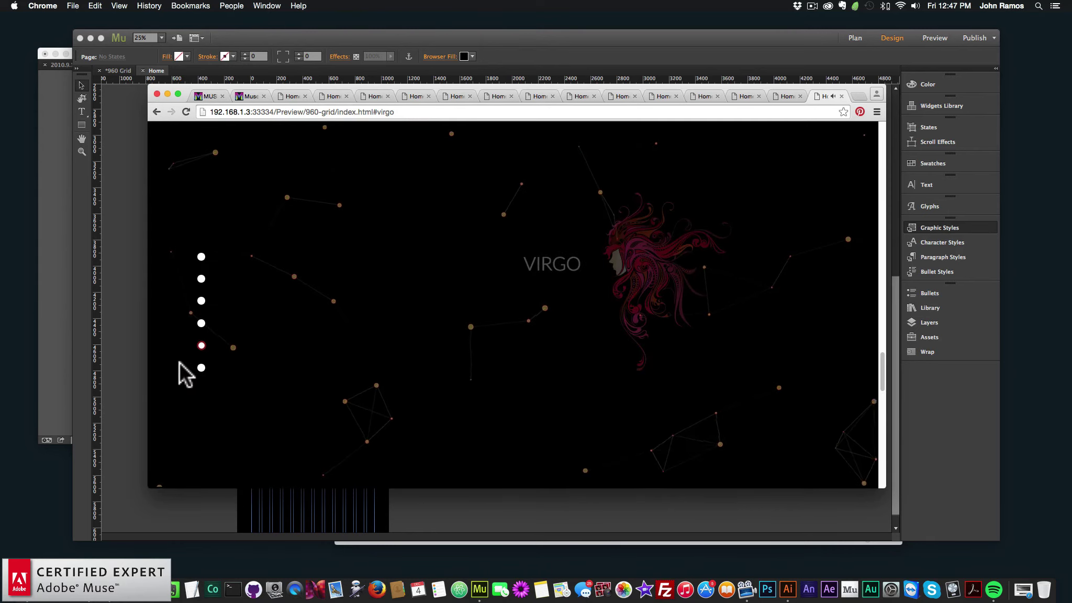
{"action": "left_click", "coordinate": [204, 368]}
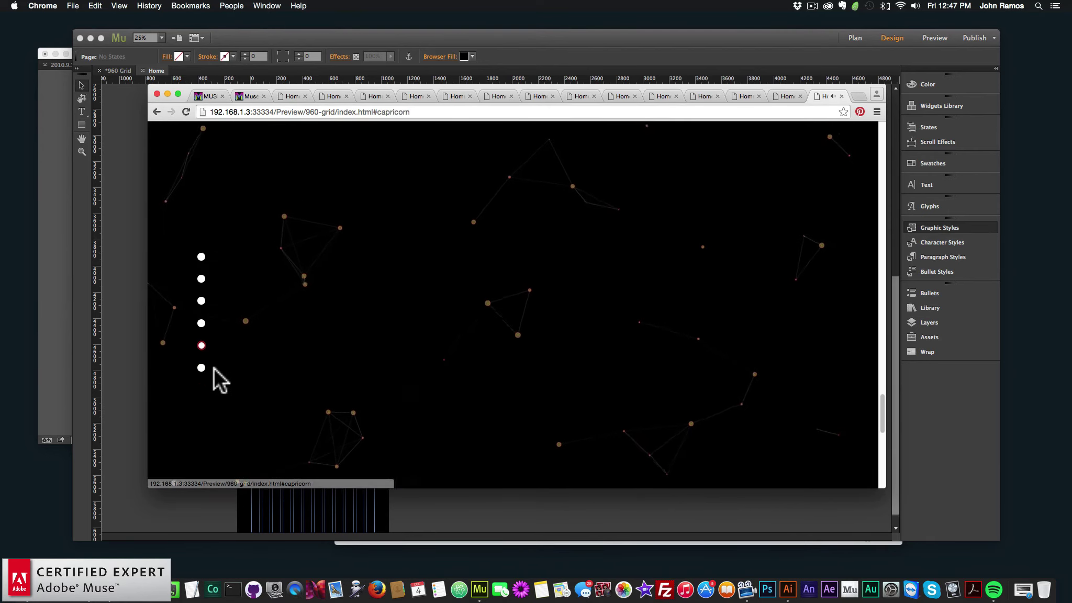
- Return to Muse and move the virgo anchor up to Y 3812, above the Virgo artwork
{"action": "left_click", "coordinate": [137, 369]}
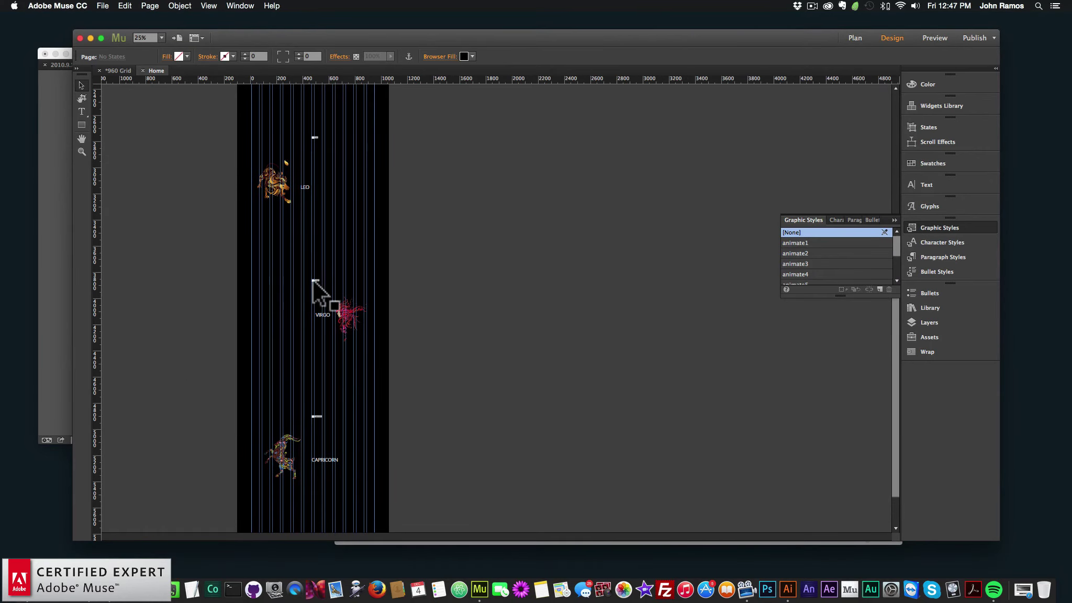
{"action": "left_click", "coordinate": [312, 281]}
{"action": "key", "text": "shift+Up"}
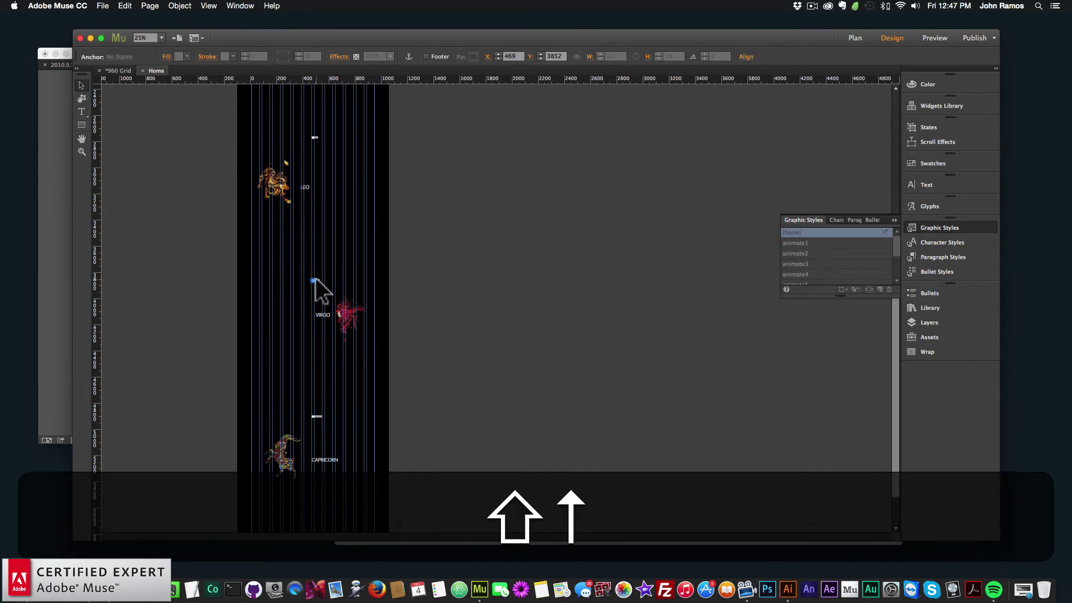
- Move the capricorn anchor up by about 40 px, above the Capricorn artwork
{"action": "left_click", "coordinate": [314, 416]}
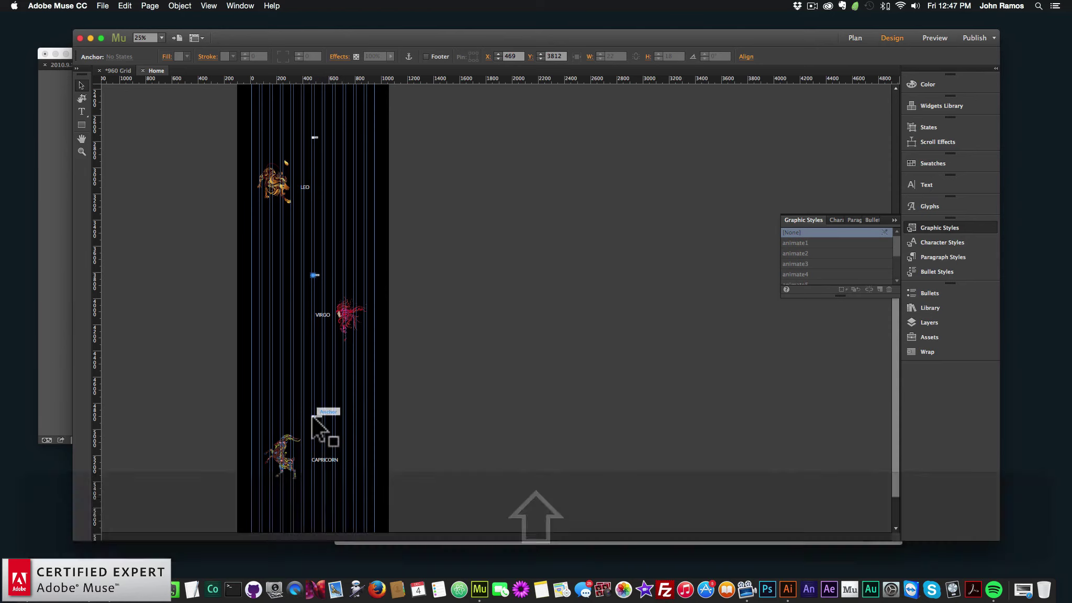
{"action": "key", "text": "shift+Up"}
{"action": "key", "text": "shift+Up"}
{"action": "key", "text": "shift+Up"}
{"action": "key", "text": "shift+Up"}
{"action": "left_click", "coordinate": [602, 284]}
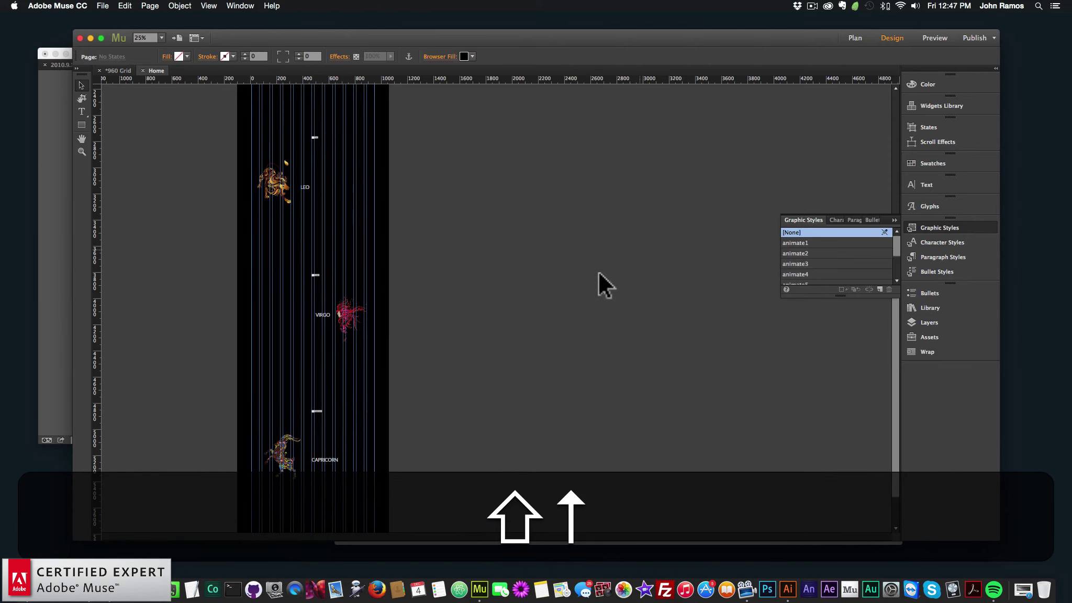
- Draw a text frame about 566 by 198 px near the top of the page and enter the heading "WHAT'S YOUR SIGN?"
{"action": "scroll", "coordinate": [311, 246], "scroll_direction": "up", "scroll_amount": 6}
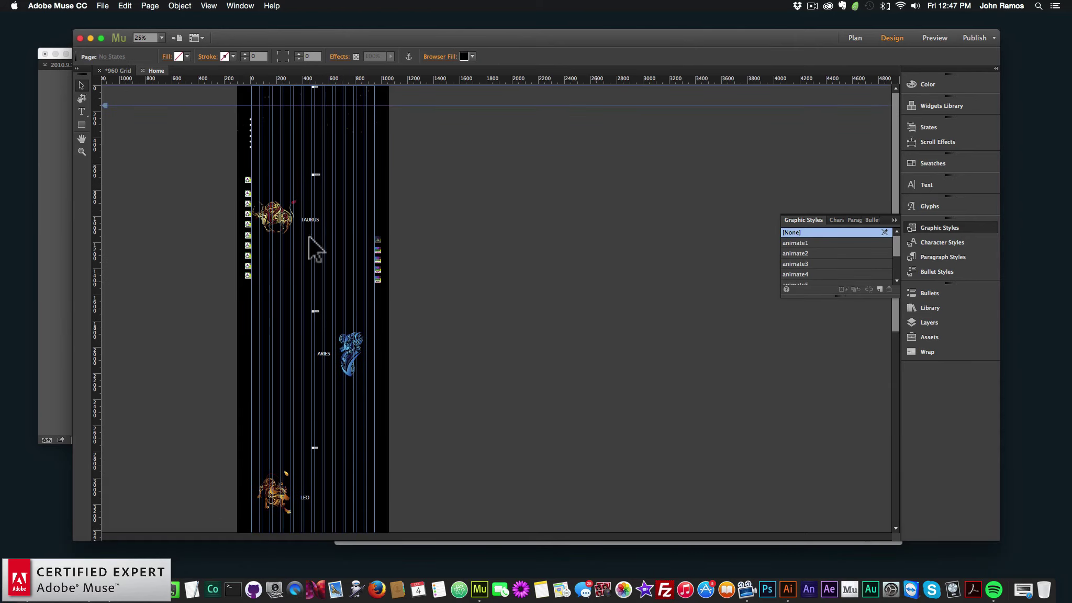
{"action": "left_click", "coordinate": [82, 152]}
{"action": "left_click", "coordinate": [372, 132]}
{"action": "key", "text": "super+equal"}
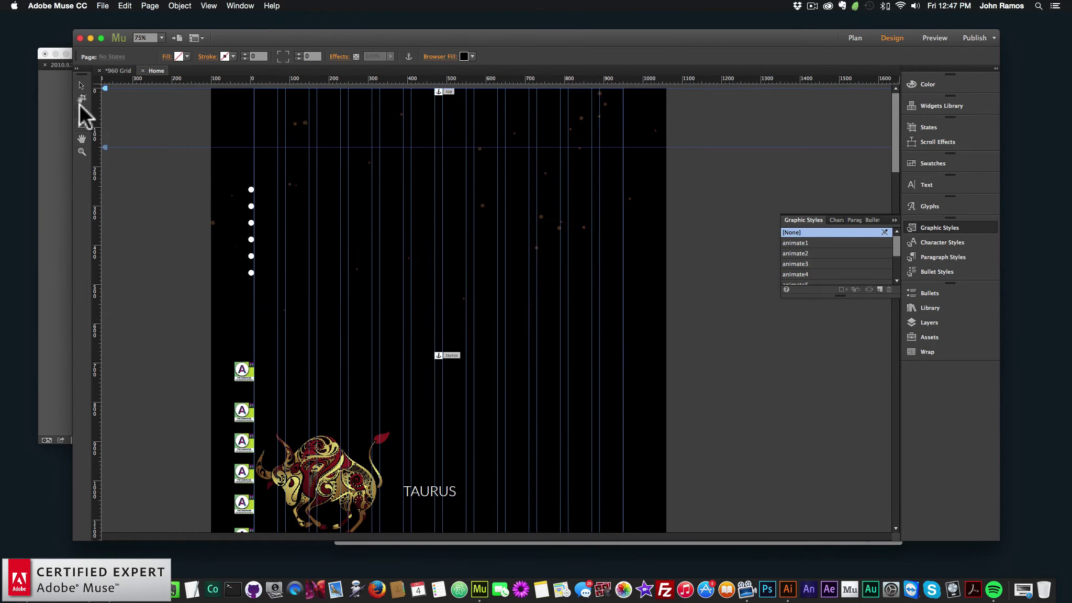
{"action": "left_click_drag", "start_coordinate": [342, 155], "coordinate": [566, 233]}
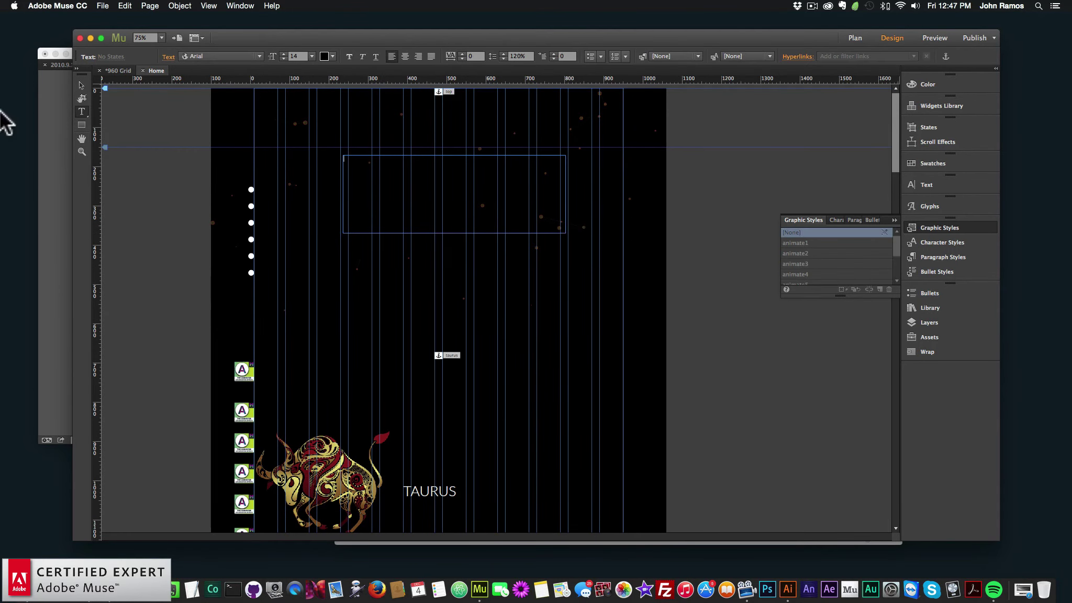
{"action": "left_click", "coordinate": [81, 85]}
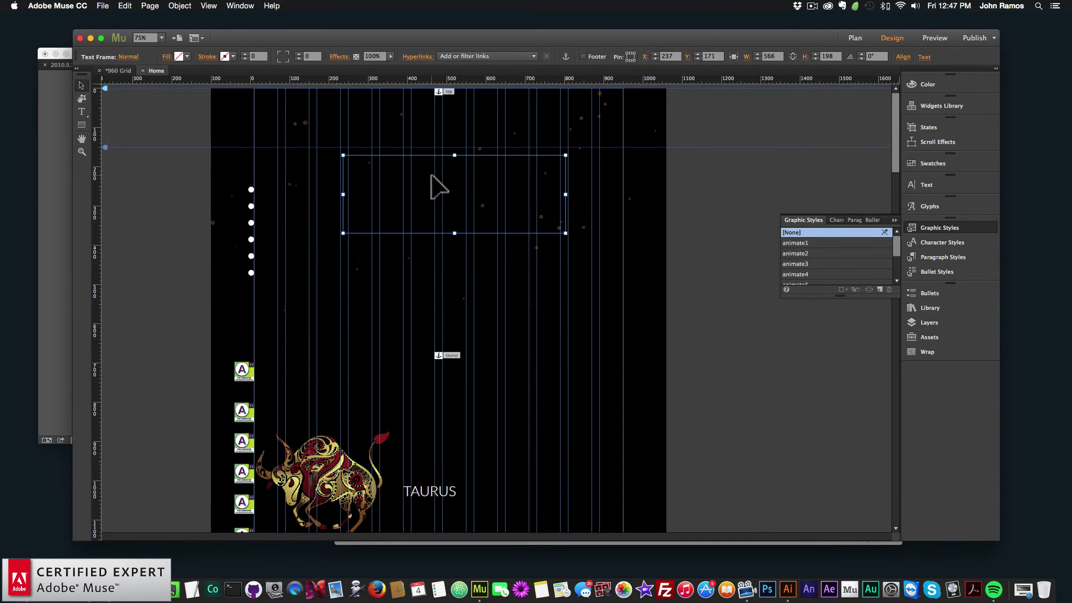
{"action": "double_click", "coordinate": [431, 175]}
{"action": "type", "text": "A\""}
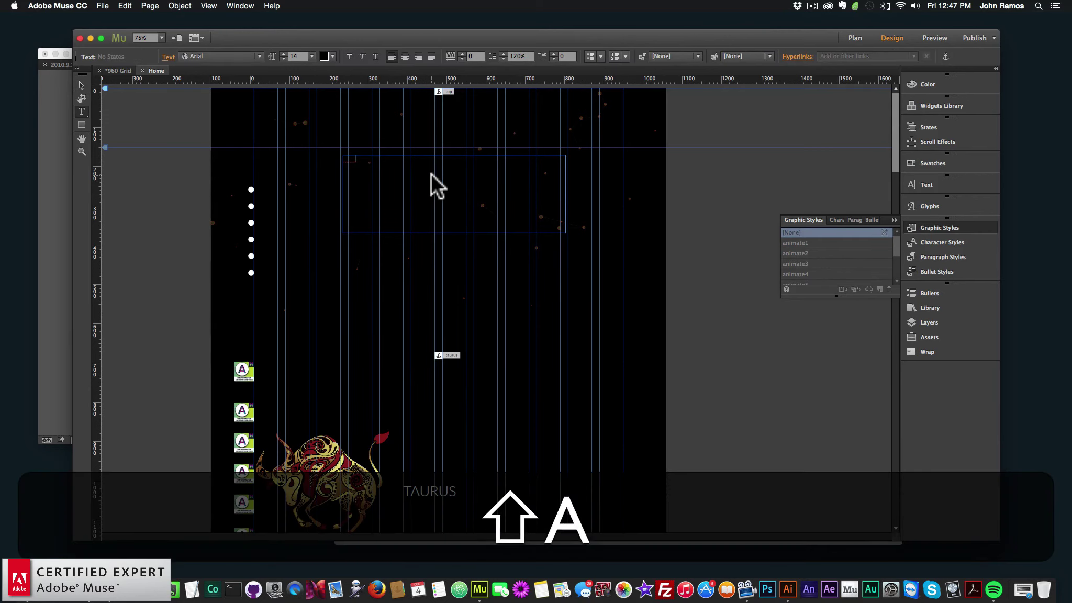
{"action": "key", "text": "BackSpace"}
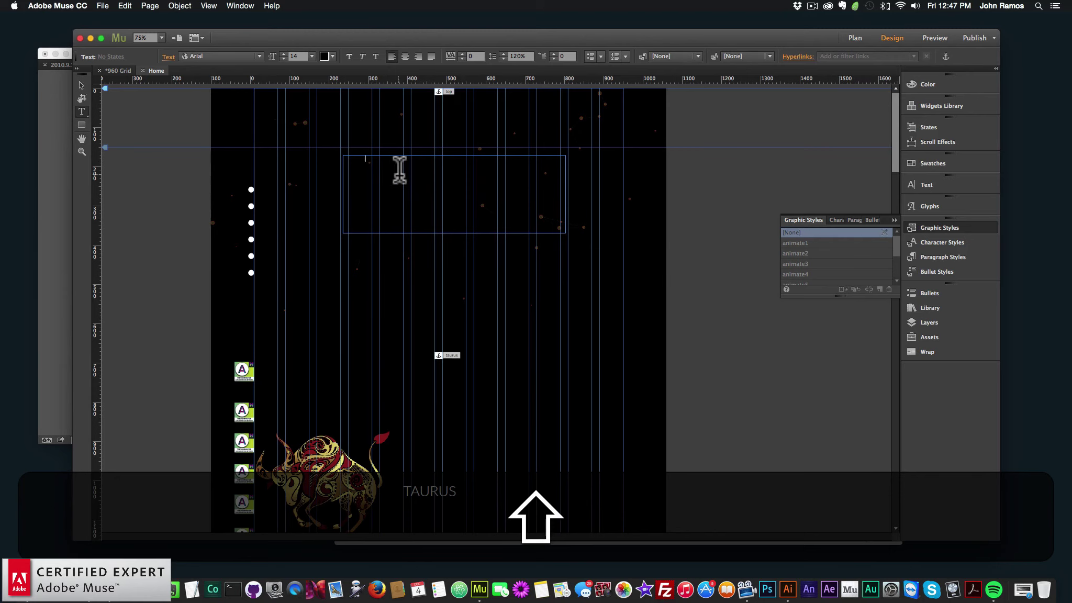
{"action": "type", "text": "YOUR SIGN?"}
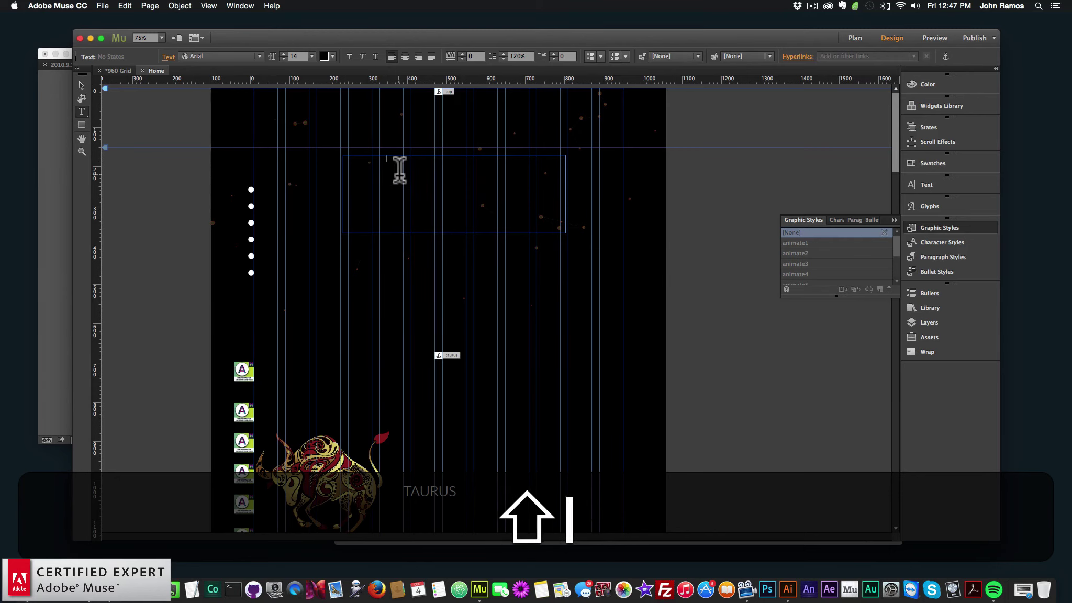
- Format the "WHAT'S YOUR SIGN?" heading in white Lato Light at size 72
{"action": "key", "text": "shift+super+a"}
{"action": "left_click", "coordinate": [225, 56]}
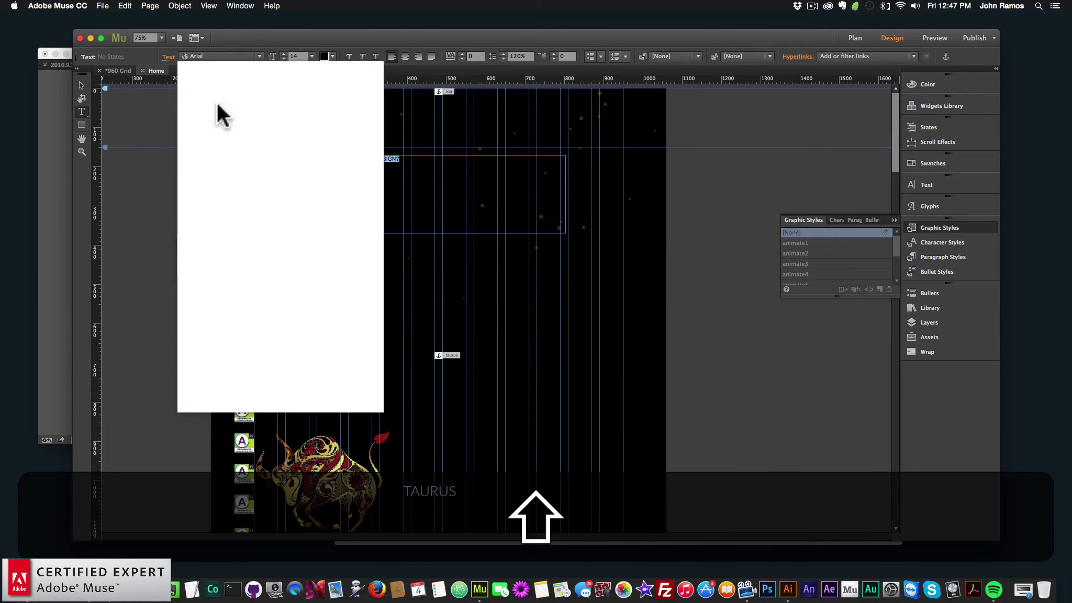
{"action": "left_click", "coordinate": [246, 99]}
{"action": "left_click", "coordinate": [311, 56]}
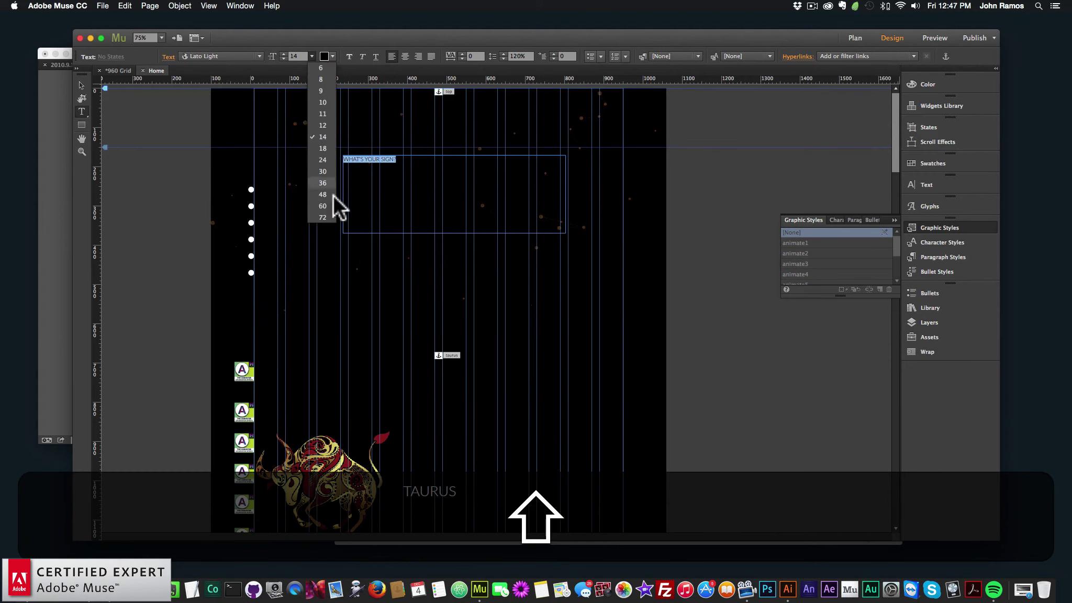
{"action": "left_click", "coordinate": [322, 216]}
{"action": "left_click", "coordinate": [331, 55]}
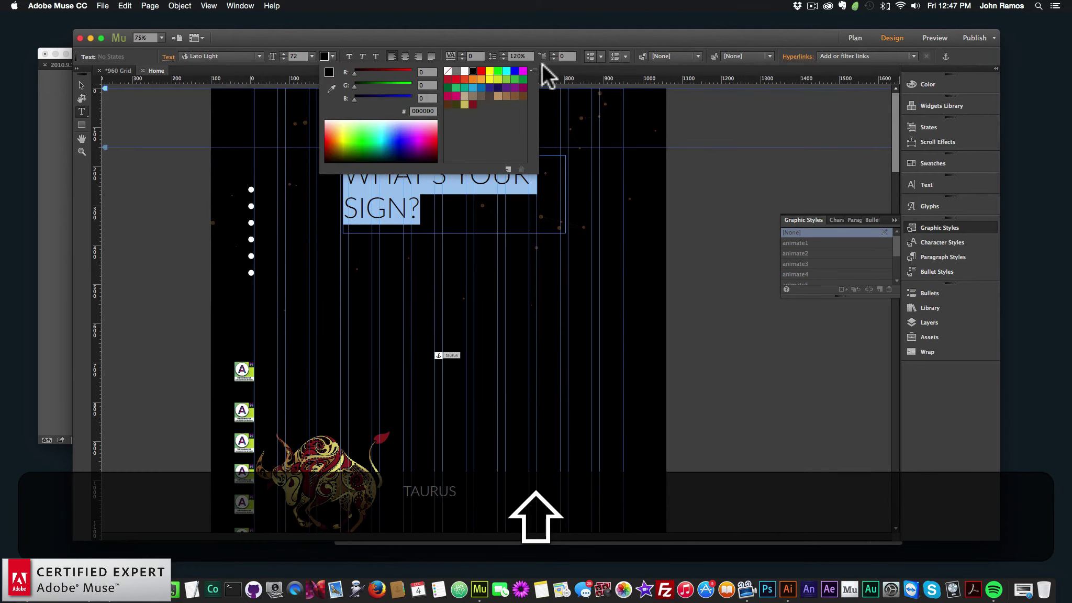
{"action": "left_click", "coordinate": [464, 70]}
{"action": "left_click", "coordinate": [82, 84]}
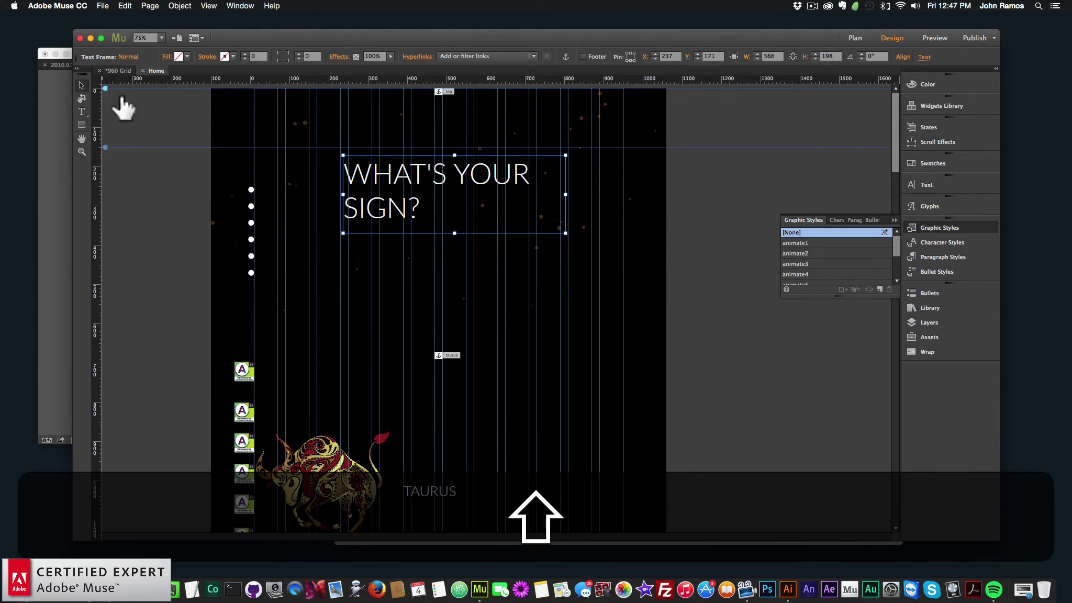
- Widen the heading's text frame to about 756 px and centre it horizontally on the page at about Y 187
{"action": "left_click_drag", "start_coordinate": [565, 195], "coordinate": [640, 193]}
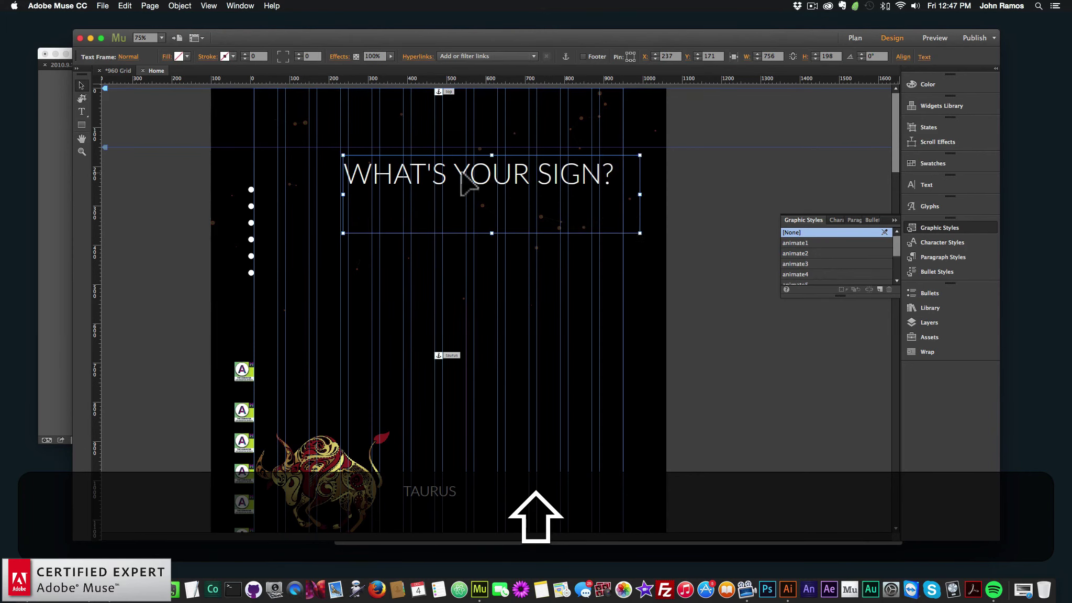
{"action": "left_click_drag", "start_coordinate": [467, 181], "coordinate": [434, 178]}
{"action": "left_click", "coordinate": [903, 57]}
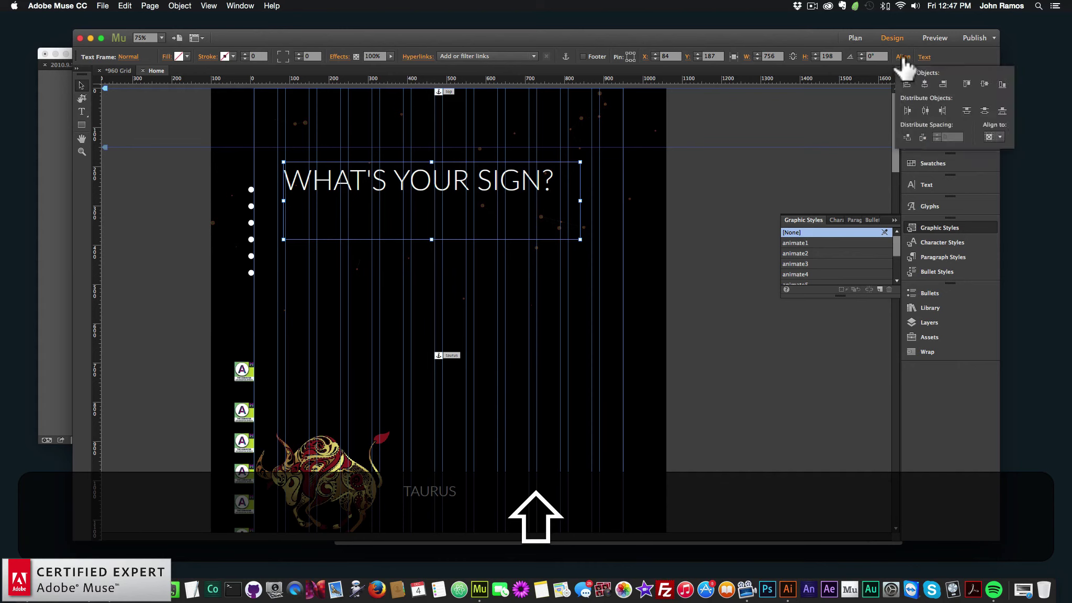
{"action": "left_click", "coordinate": [924, 84]}
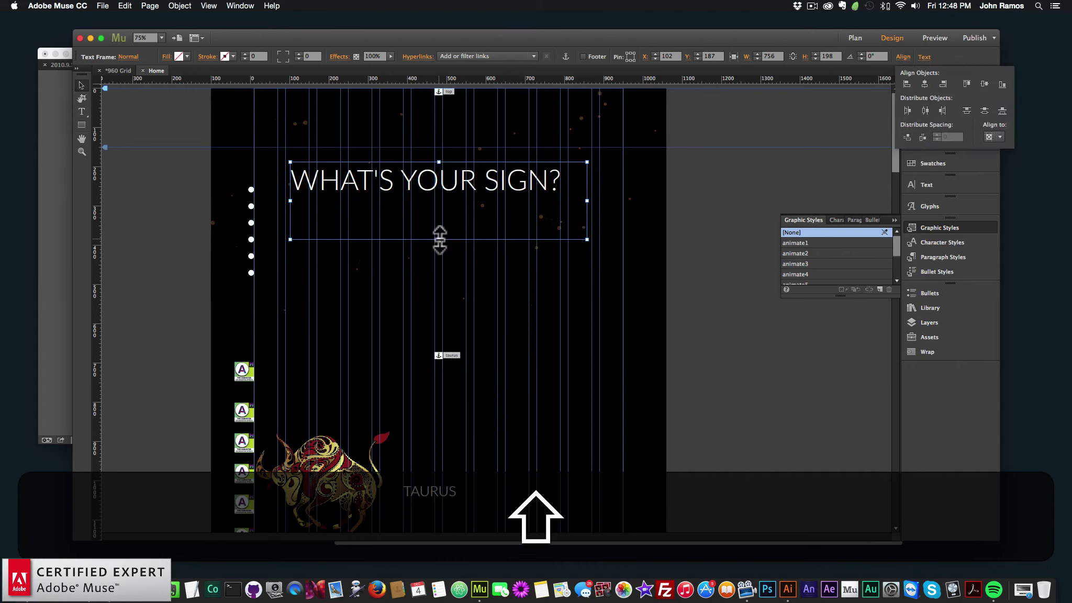
- Shorten the heading's text frame to about 92 px high and centre-align the text inside it
{"action": "left_click", "coordinate": [437, 219]}
{"action": "left_click_drag", "start_coordinate": [439, 239], "coordinate": [440, 199]}
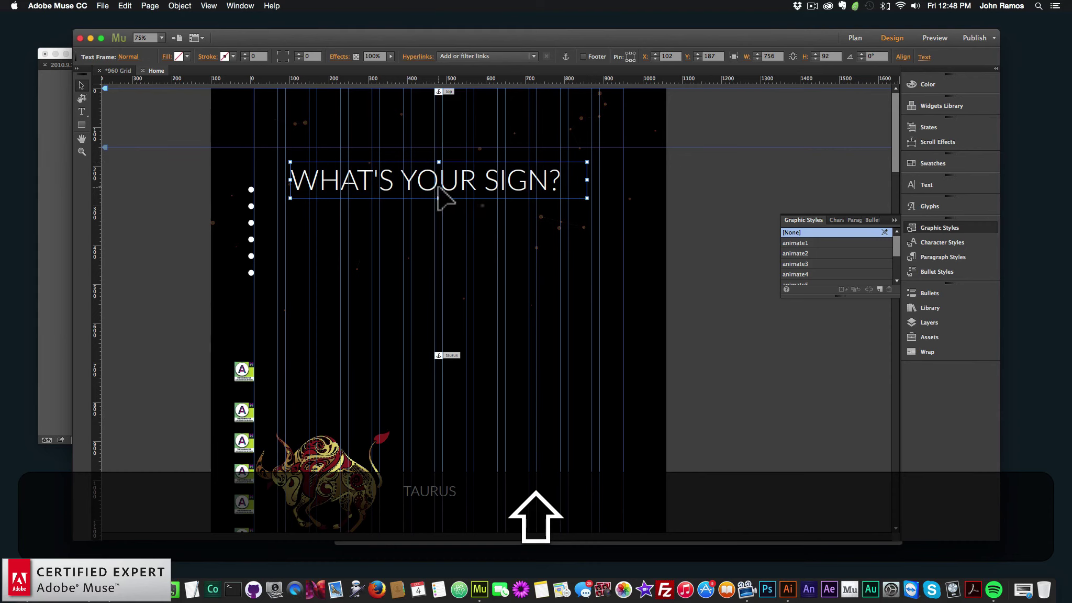
{"action": "double_click", "coordinate": [547, 189]}
{"action": "key", "text": "super+a"}
{"action": "left_click", "coordinate": [405, 56]}
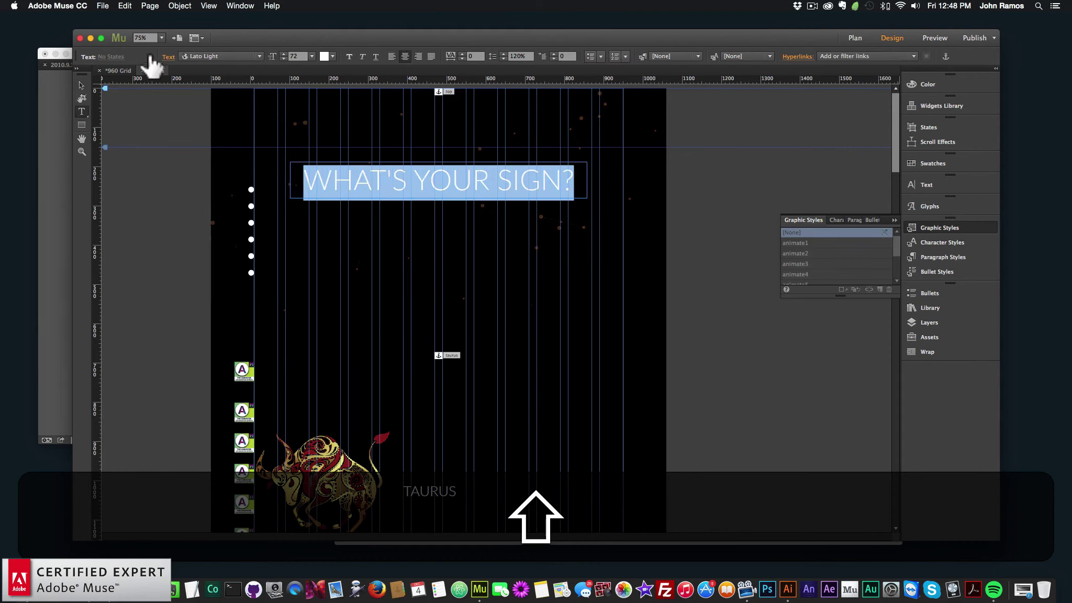
{"action": "left_click", "coordinate": [81, 85]}
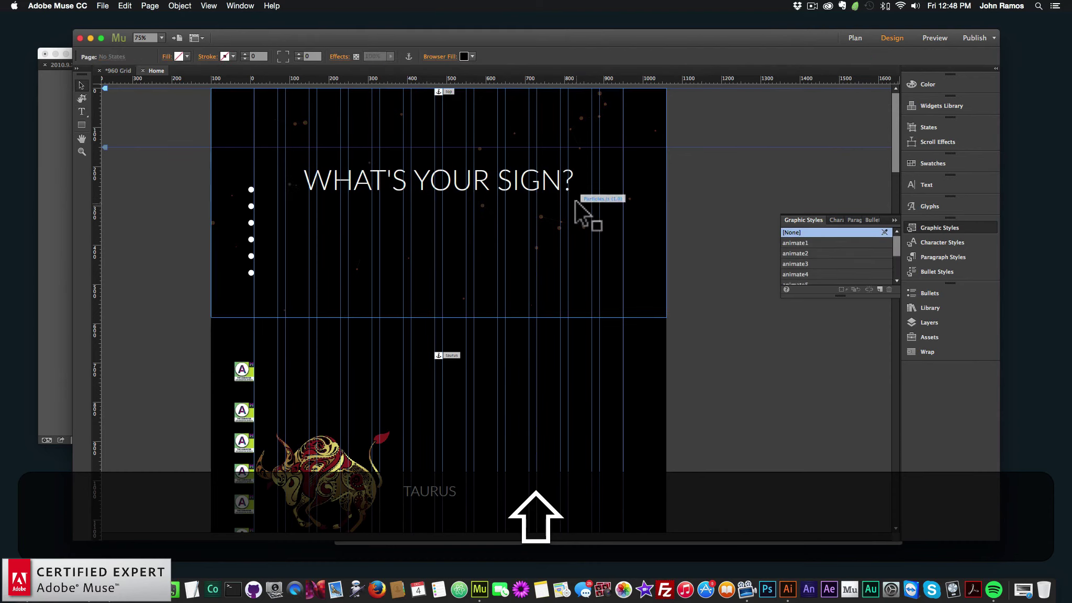
- Reduce the "WHAT'S YOUR SIGN?" heading's font size to 60
{"action": "double_click", "coordinate": [554, 193]}
{"action": "key", "text": "shift+super+a"}
{"action": "left_click", "coordinate": [311, 56]}
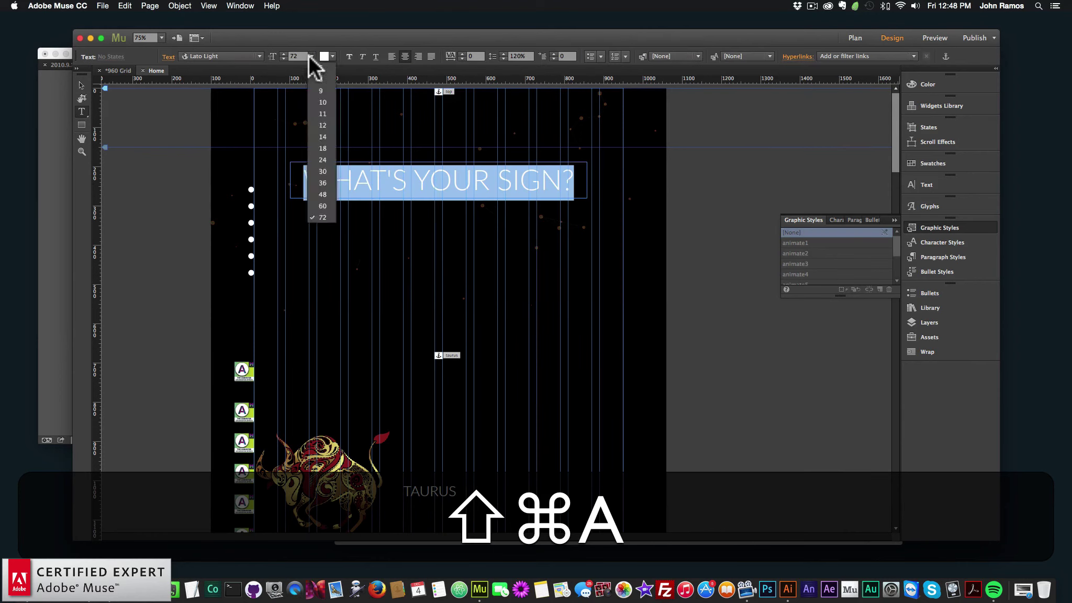
{"action": "left_click", "coordinate": [321, 202]}
{"action": "left_click", "coordinate": [134, 204]}
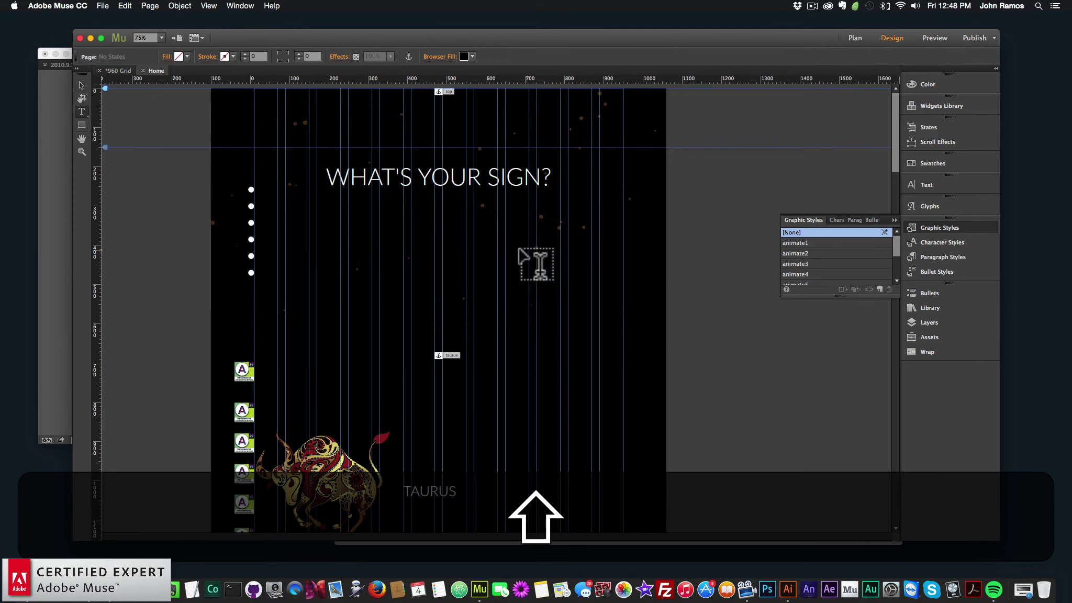
- Draw a small text frame directly beneath the heading and enter "SCROLL DOWN"
{"action": "left_click_drag", "start_coordinate": [380, 202], "coordinate": [505, 222]}
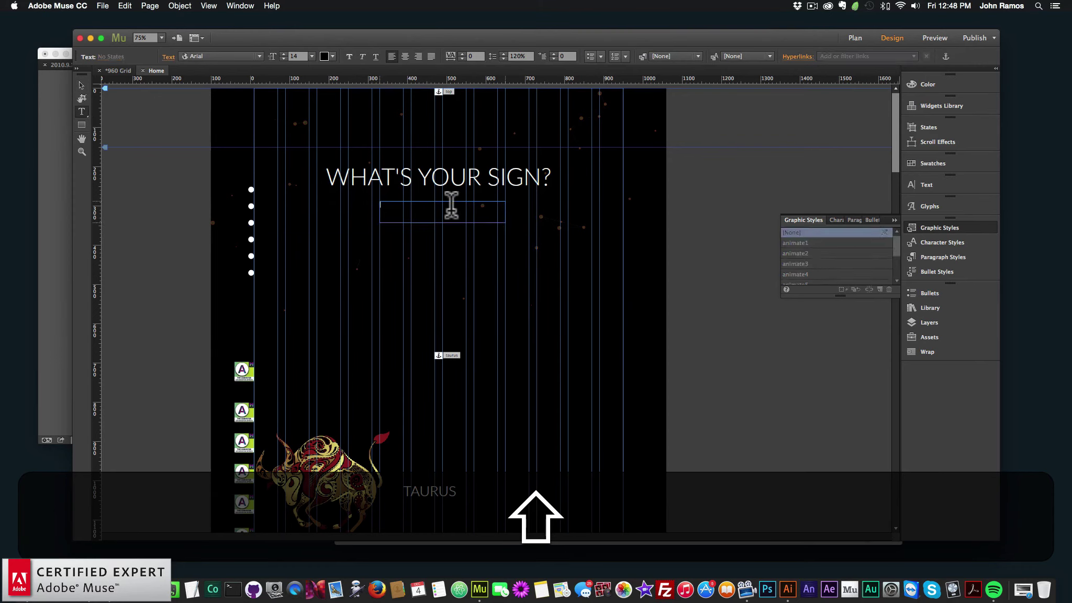
{"action": "type", "text": "S"}
{"action": "key", "text": "shift+BackSpace"}
{"action": "type", "text": "O"}
{"action": "key", "text": "shift+BackSpace"}
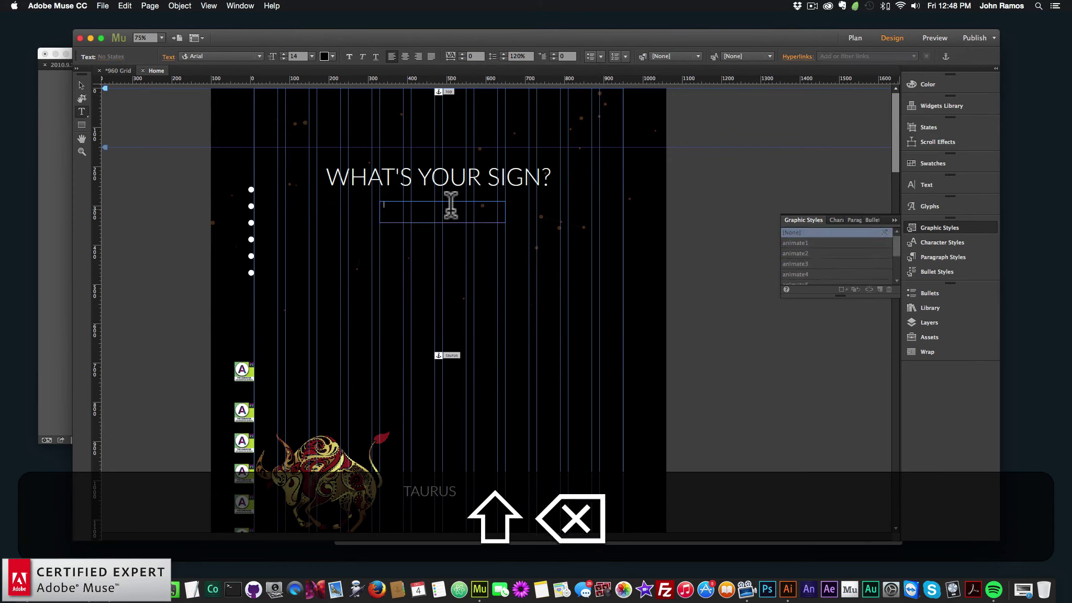
{"action": "type", "text": "CROLL DOWN"}
- Set the "SCROLL DOWN" text to Lato Light at size 36
{"action": "key", "text": "shift+super+a"}
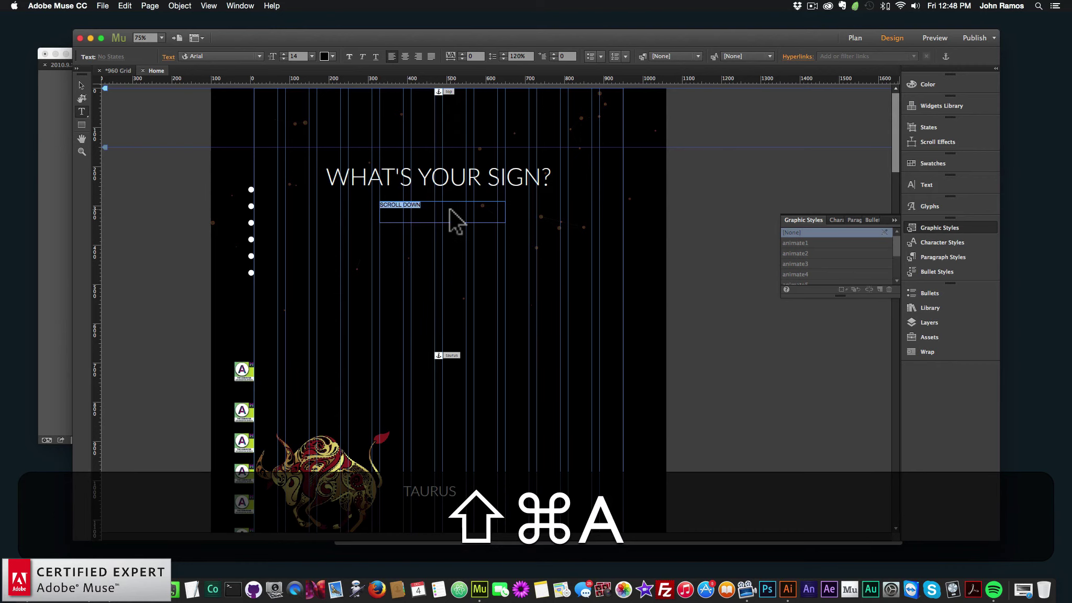
{"action": "left_click", "coordinate": [259, 56]}
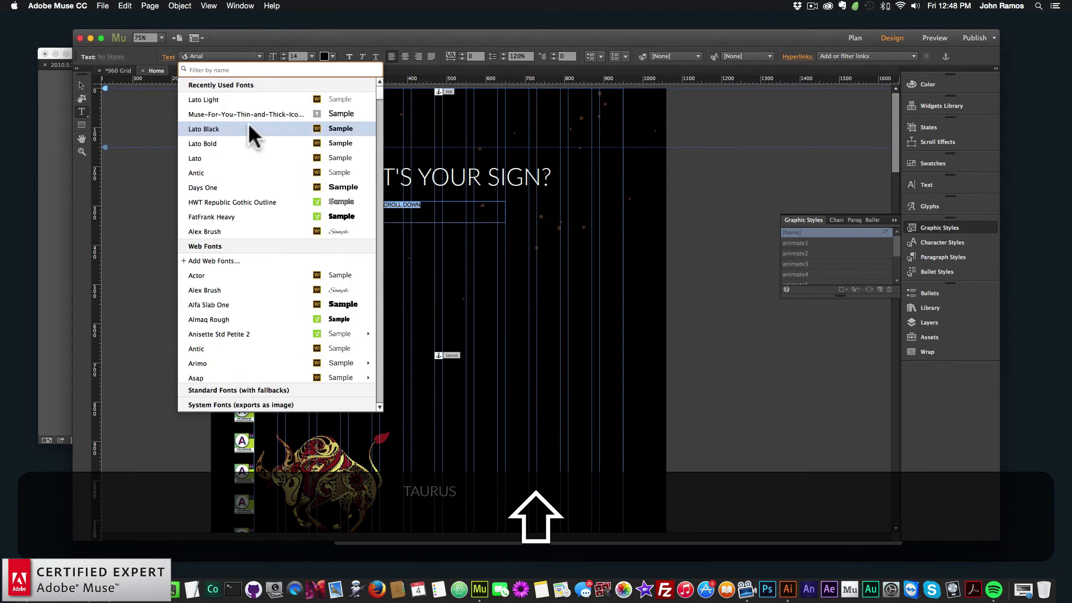
{"action": "left_click", "coordinate": [246, 99]}
{"action": "left_click", "coordinate": [312, 56]}
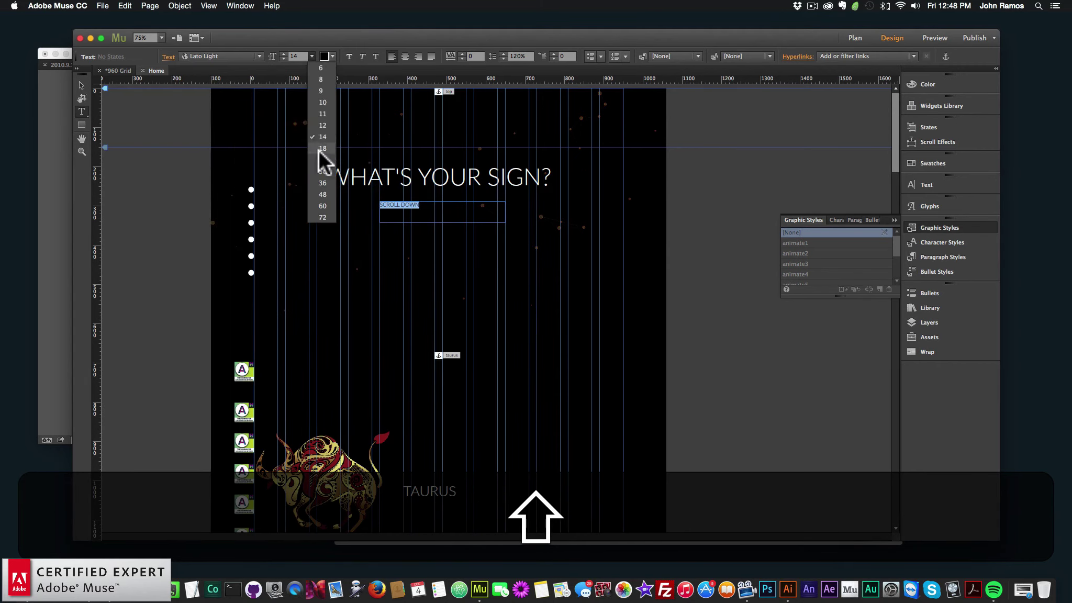
{"action": "left_click", "coordinate": [325, 180]}
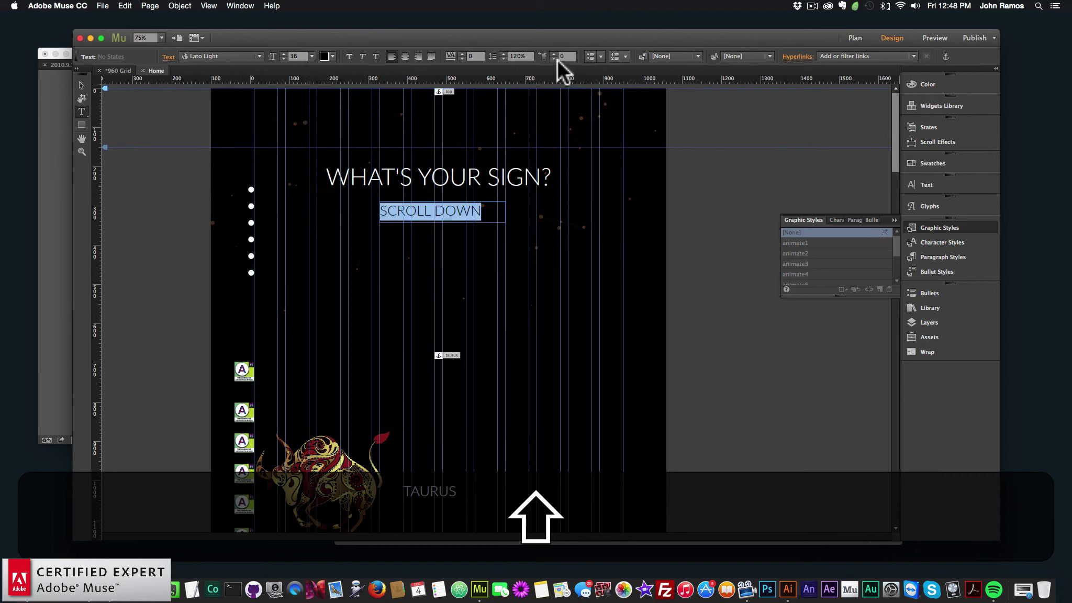
- Set the "SCROLL DOWN" text to size 30, colour it white and centre-align it in its frame
{"action": "left_click", "coordinate": [310, 54]}
{"action": "left_click", "coordinate": [319, 167]}
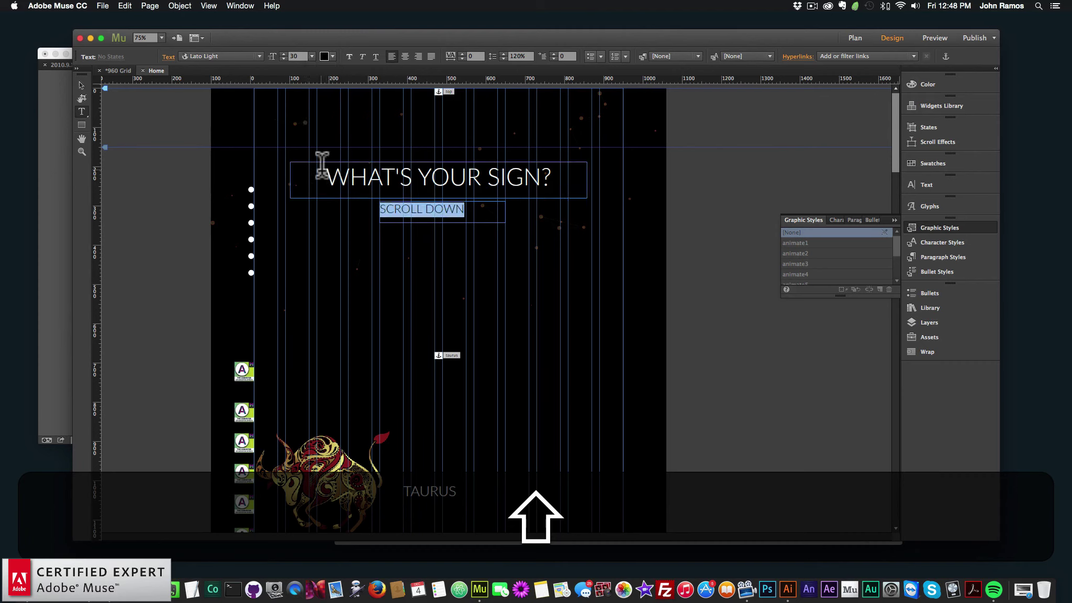
{"action": "left_click", "coordinate": [332, 56]}
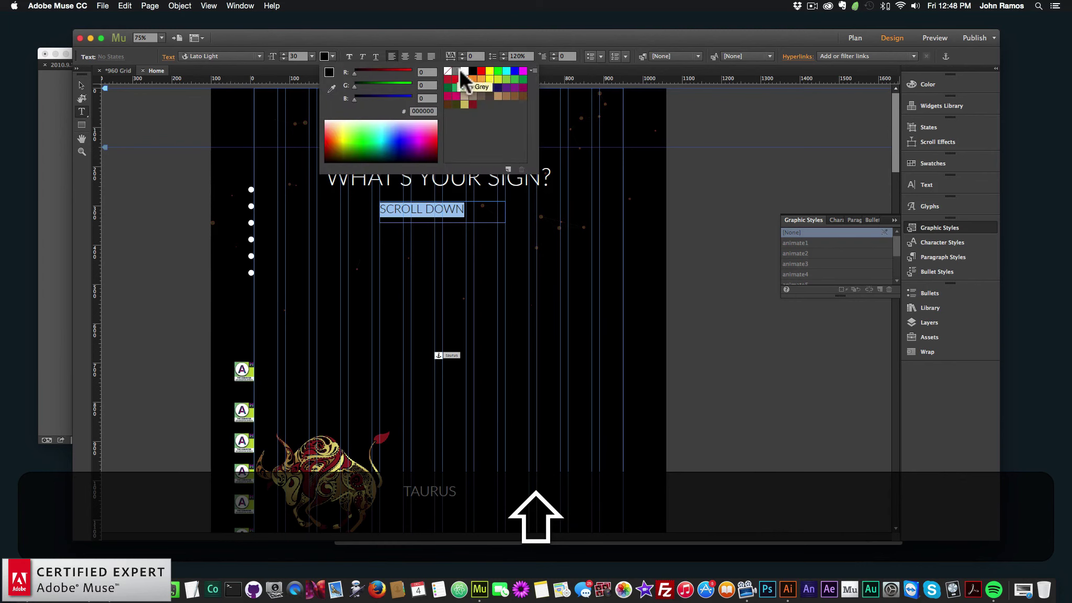
{"action": "left_click", "coordinate": [460, 69]}
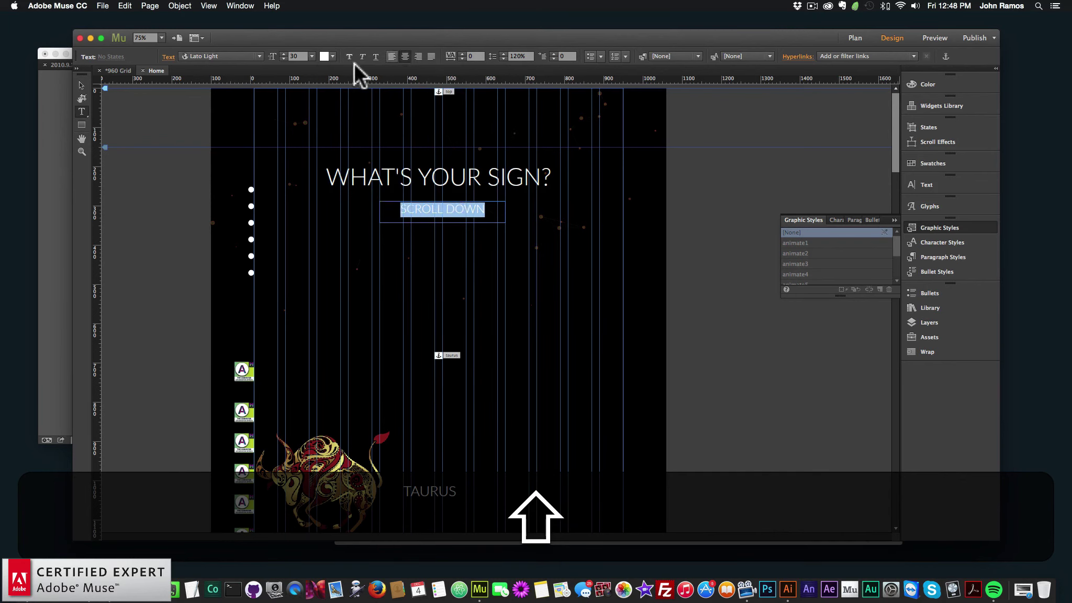
- Centre the "SCROLL DOWN" text frame horizontally on the page beneath the heading
{"action": "left_click", "coordinate": [80, 85]}
{"action": "left_click", "coordinate": [903, 57]}
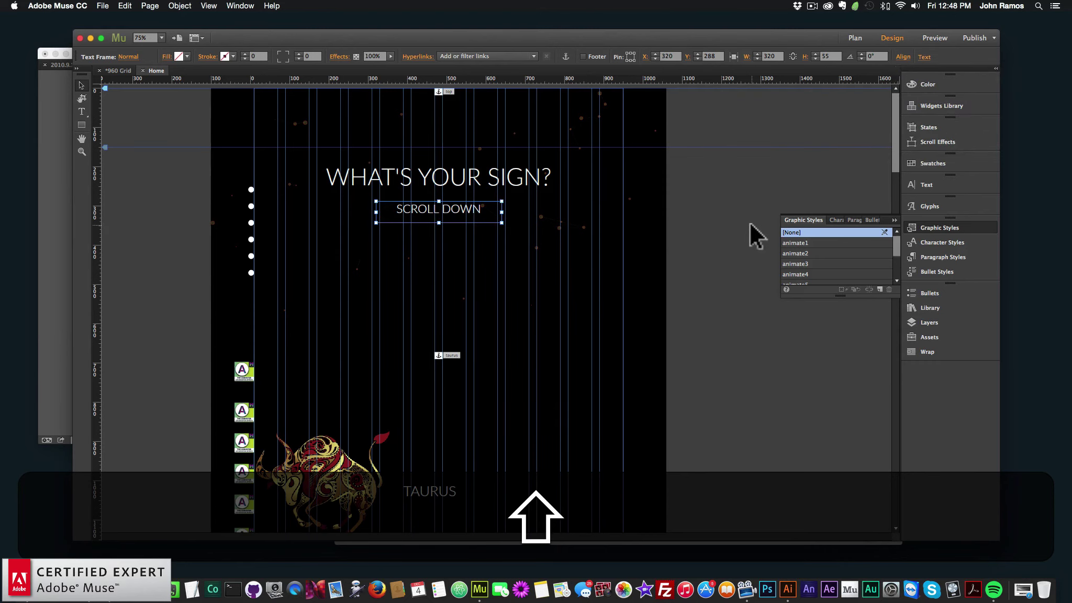
{"action": "left_click", "coordinate": [766, 294]}
- Preview the page in the browser to check the heading and scroll prompt, and return to the Muse design
{"action": "left_click", "coordinate": [103, 6]}
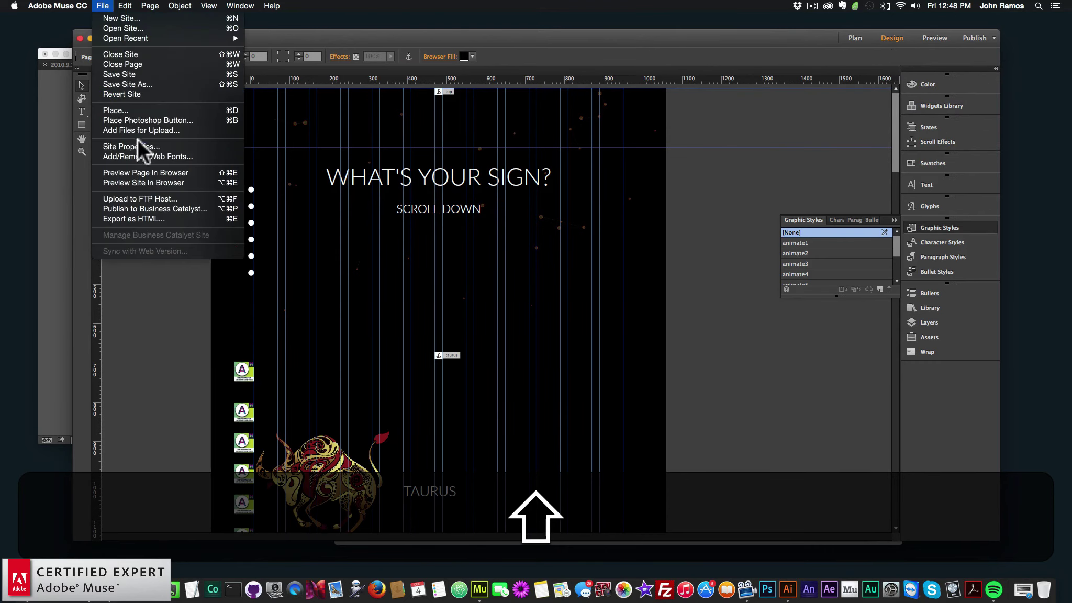
{"action": "left_click", "coordinate": [136, 169]}
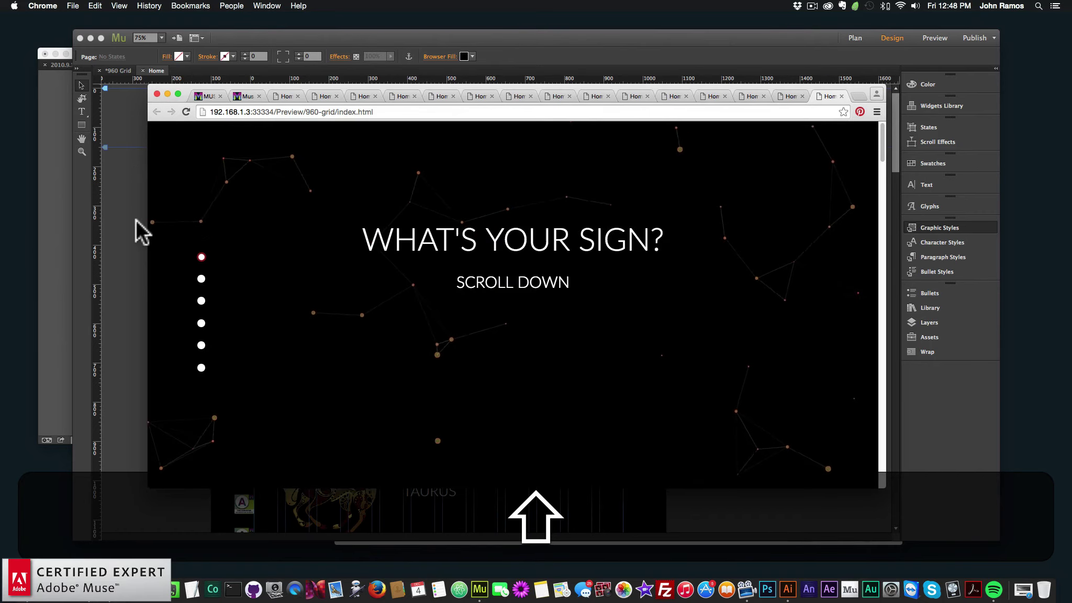
{"action": "left_click", "coordinate": [120, 206]}
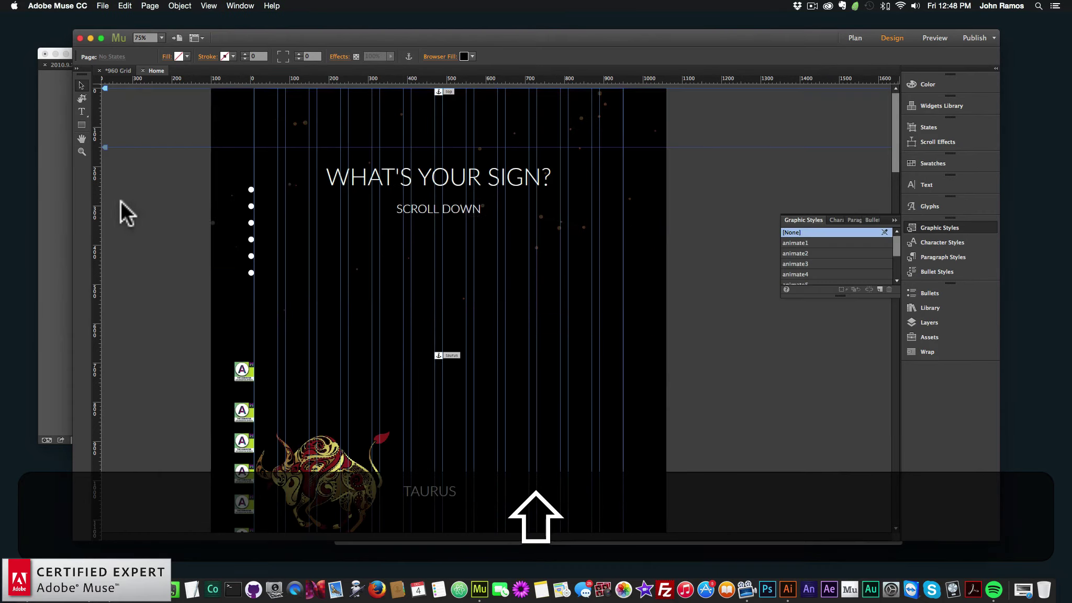
{"action": "double_click", "coordinate": [460, 178]}
{"action": "left_click_drag", "start_coordinate": [555, 178], "coordinate": [108, 135]}
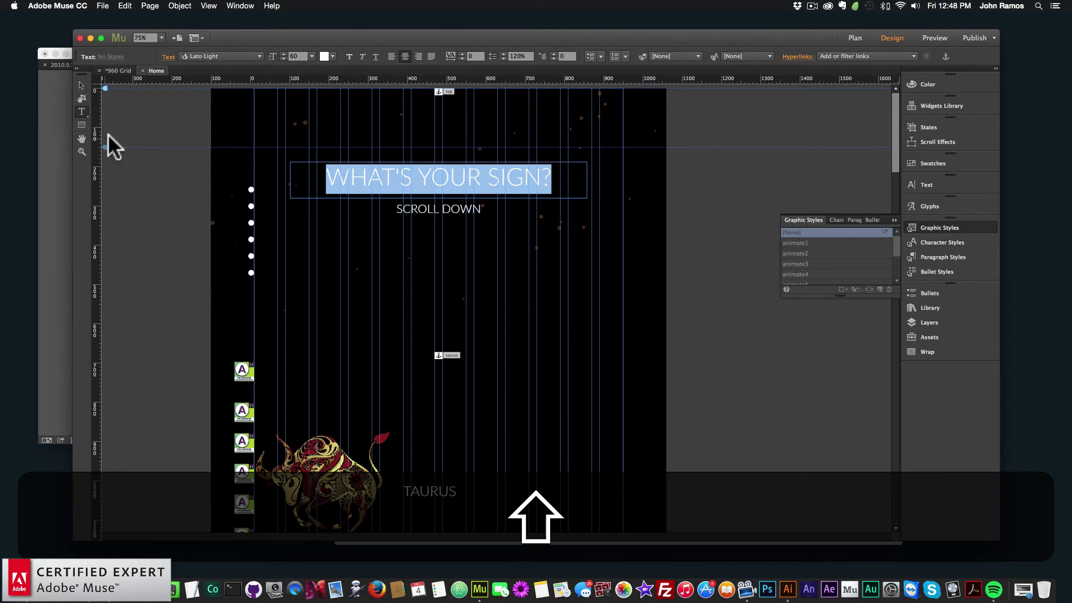
{"action": "left_click", "coordinate": [81, 85]}
{"action": "left_click", "coordinate": [716, 252]}
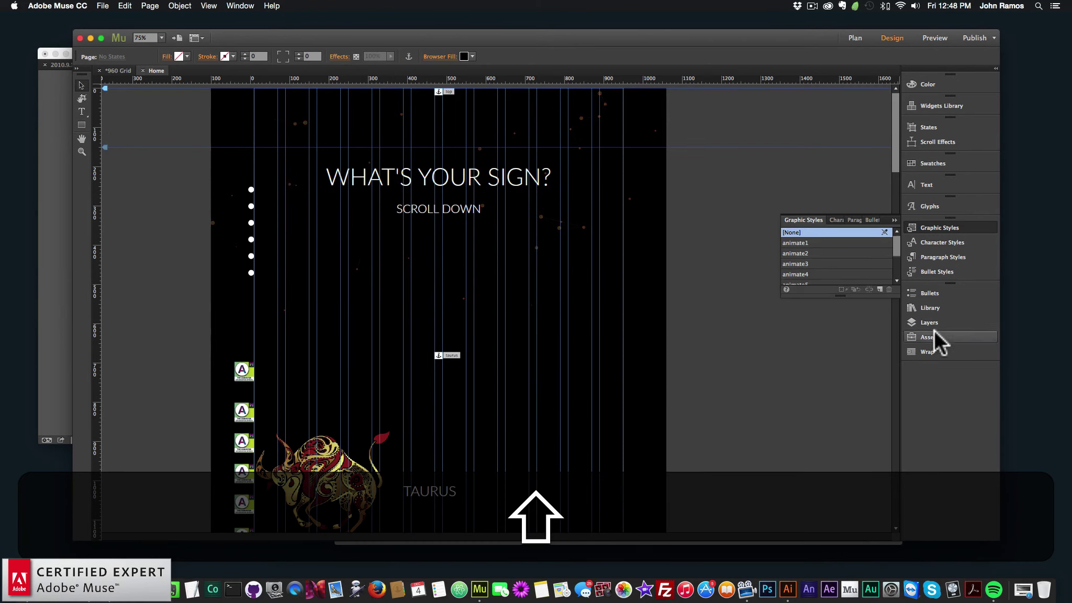
- Place the Muse For You Font Smoother Light Widget from the library on the page's upper-left area, above the round navigation buttons
{"action": "left_click", "coordinate": [930, 308]}
{"action": "left_click_drag", "start_coordinate": [898, 320], "coordinate": [894, 417]}
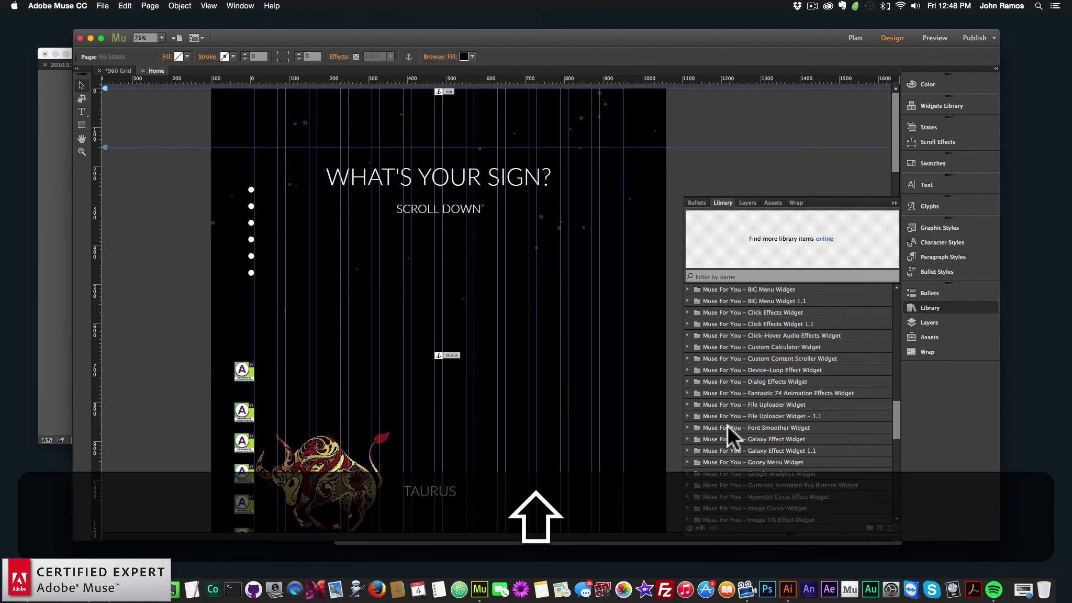
{"action": "left_click", "coordinate": [687, 428]}
{"action": "left_click", "coordinate": [739, 451]}
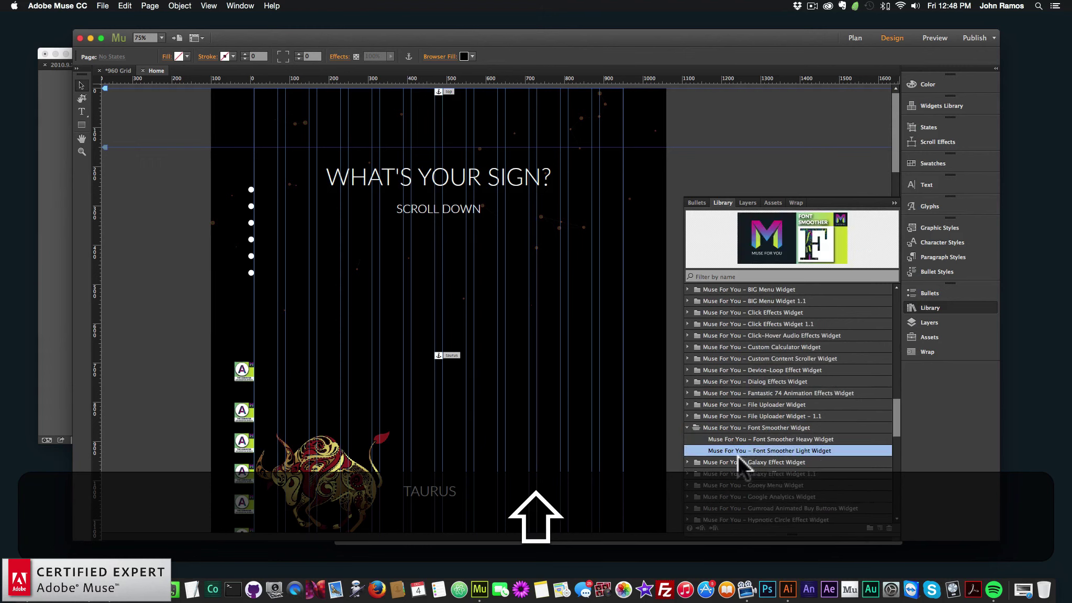
{"action": "left_click_drag", "start_coordinate": [780, 449], "coordinate": [243, 125]}
{"action": "left_click", "coordinate": [196, 136]}
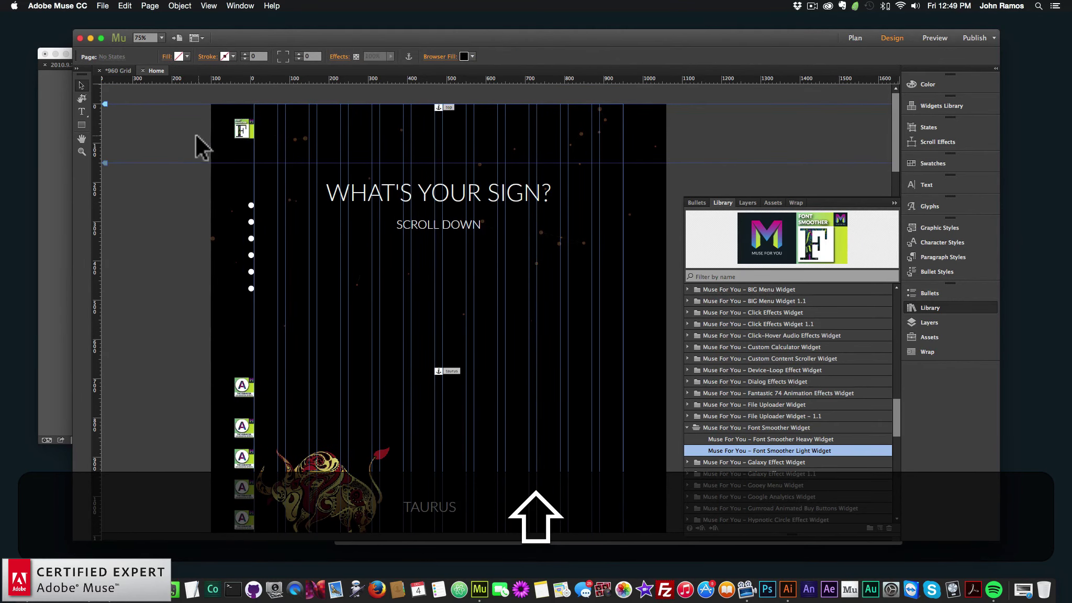
- Preview the page in the browser and test each round navigation button from Taurus to Capricorn, ending back at the heading section
{"action": "left_click", "coordinate": [107, 7]}
{"action": "left_click", "coordinate": [173, 173]}
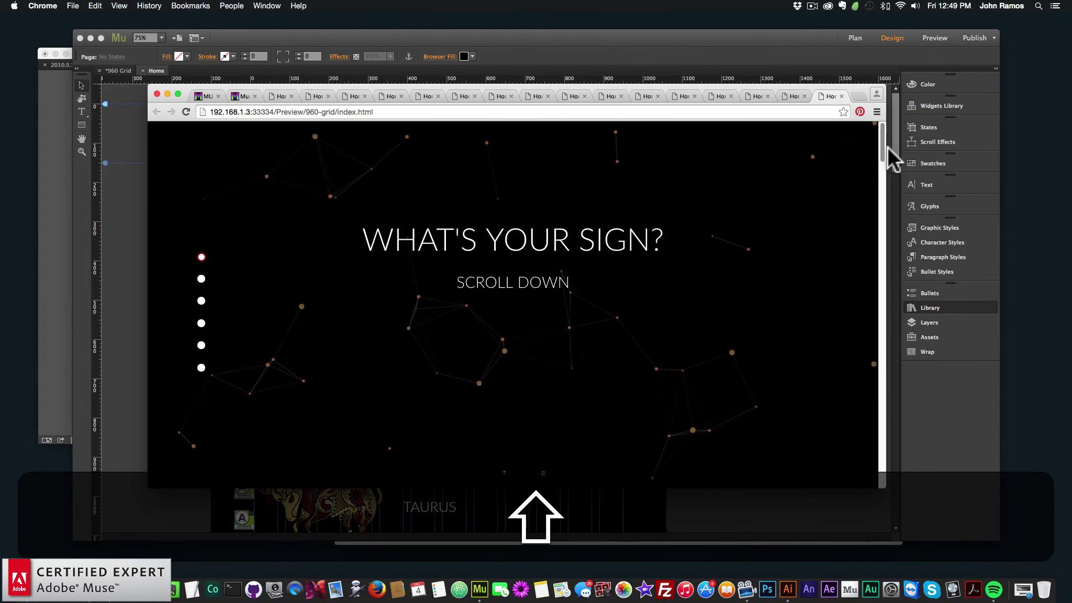
{"action": "left_click", "coordinate": [201, 279]}
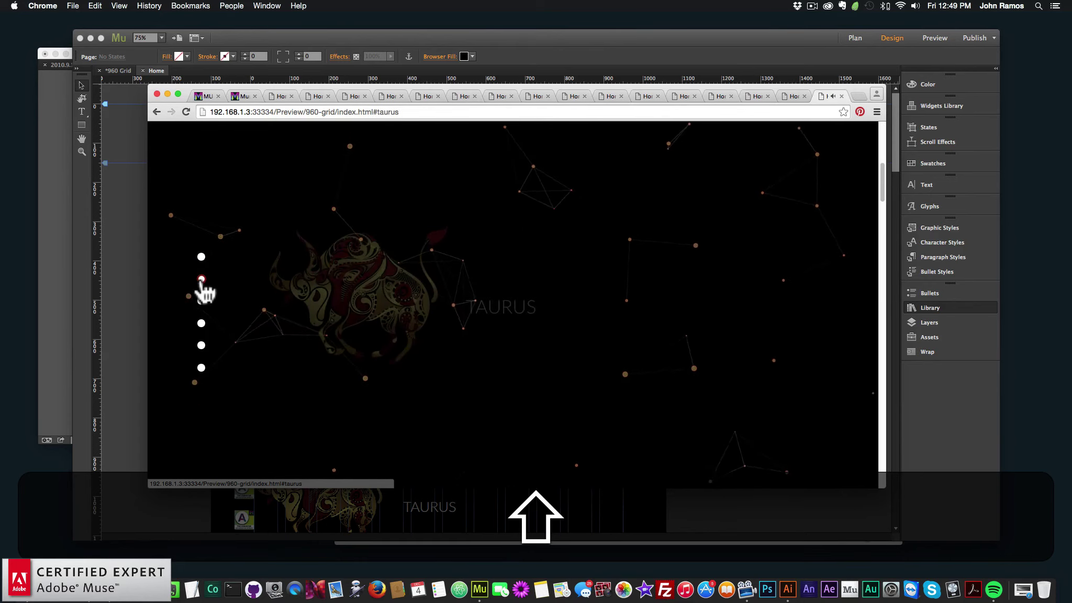
{"action": "left_click", "coordinate": [202, 301]}
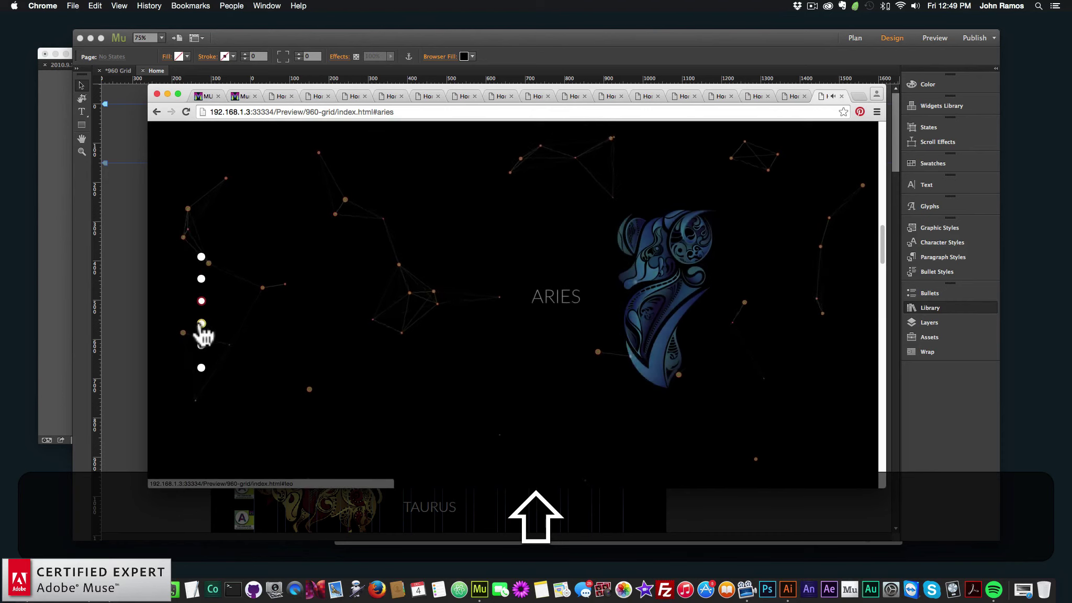
{"action": "left_click", "coordinate": [201, 324]}
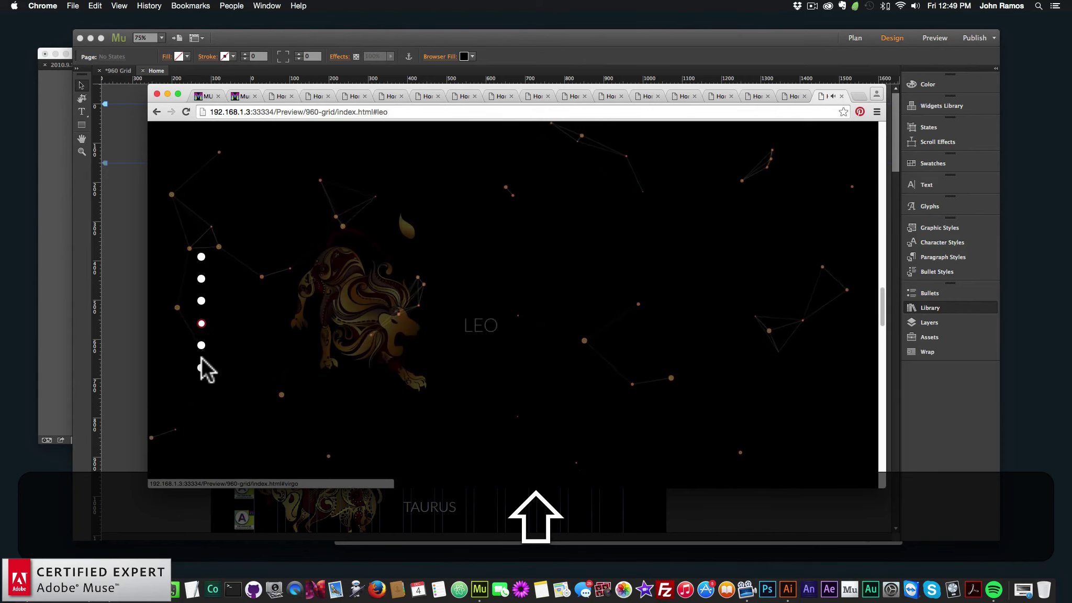
{"action": "left_click", "coordinate": [202, 346]}
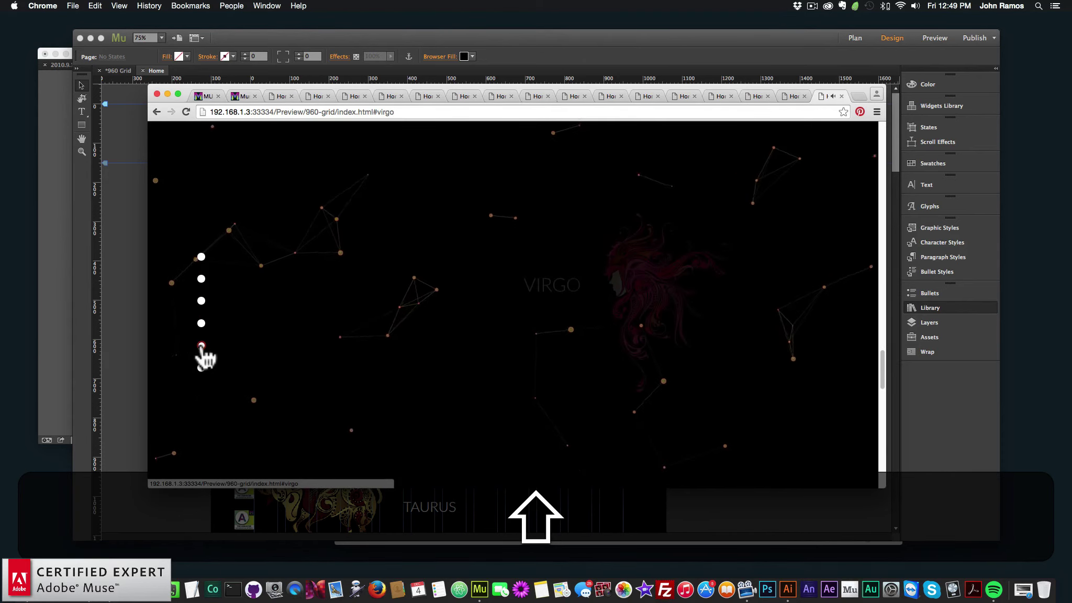
{"action": "left_click", "coordinate": [202, 368]}
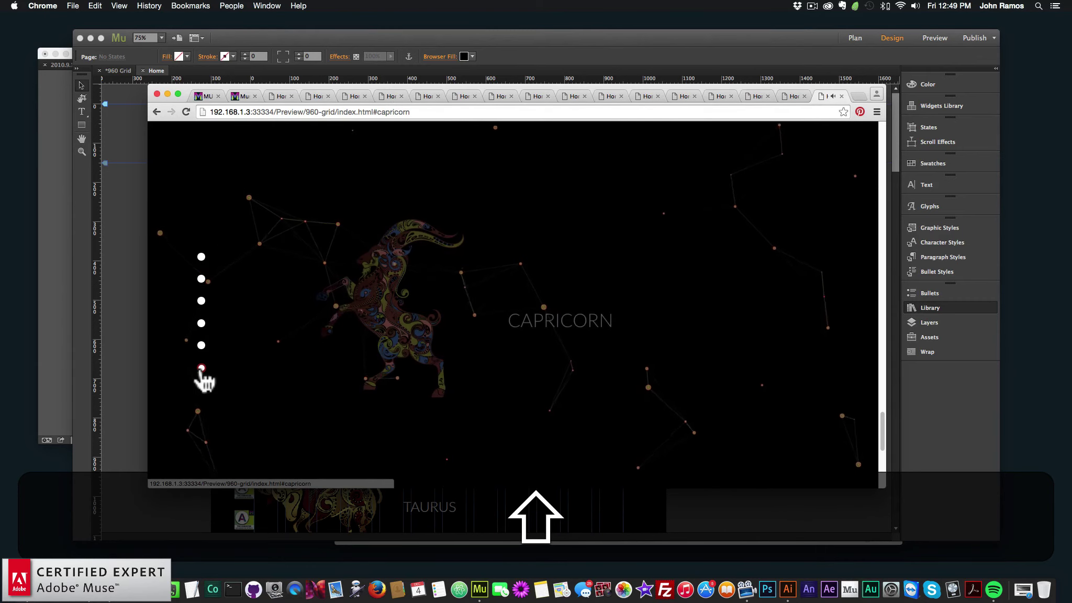
{"action": "left_click", "coordinate": [201, 258]}
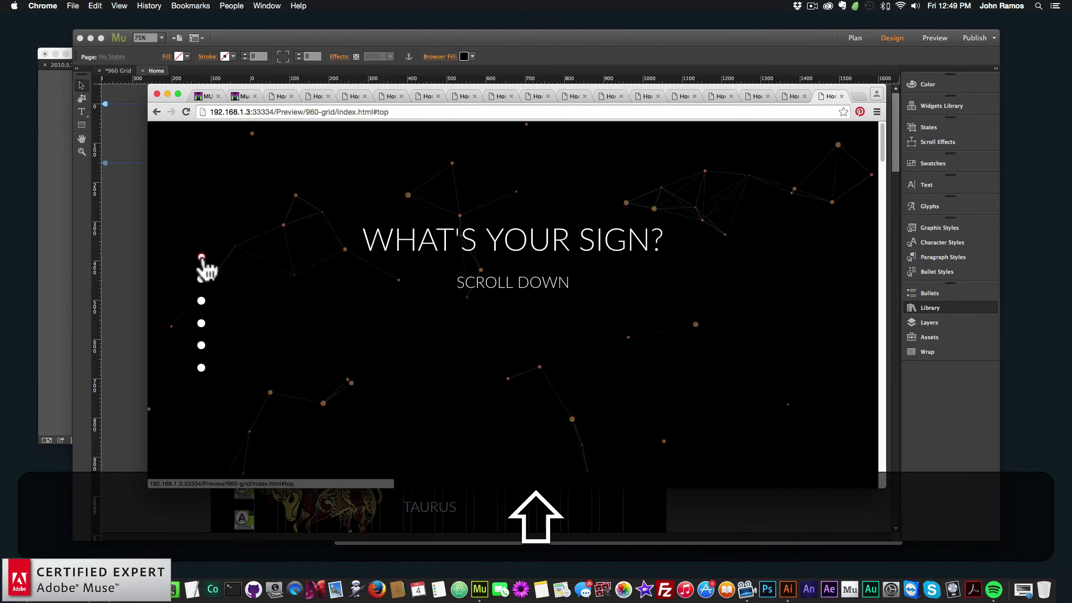
- Visit museforyoushop.com in a new browser tab, go through to the widget store and open the On Scroll Audio Effects Widget product
{"action": "left_click", "coordinate": [858, 95]}
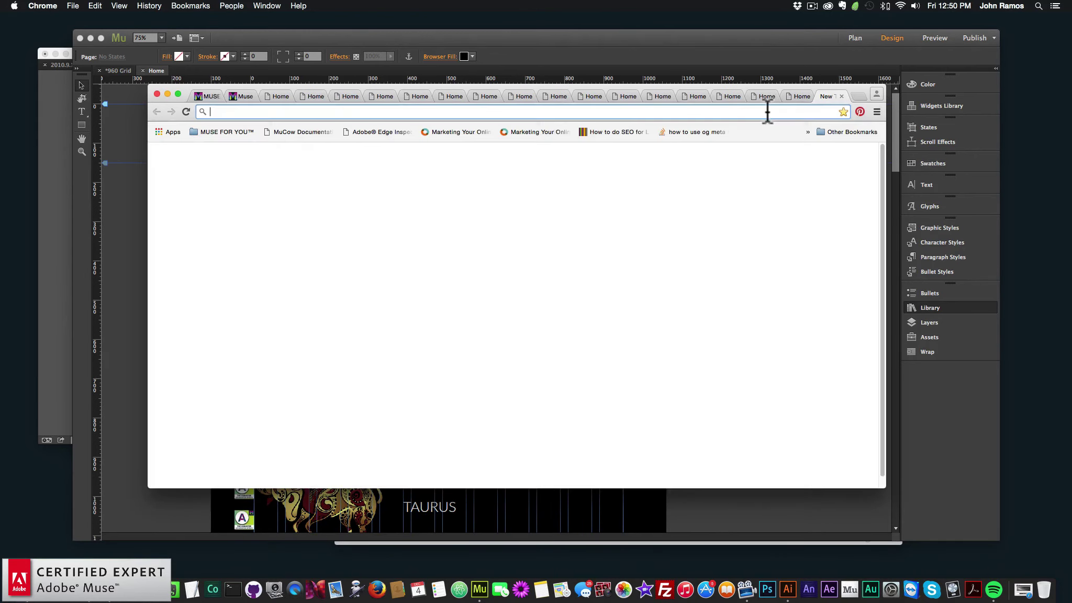
{"action": "type", "text": "museforyoushop.com"}
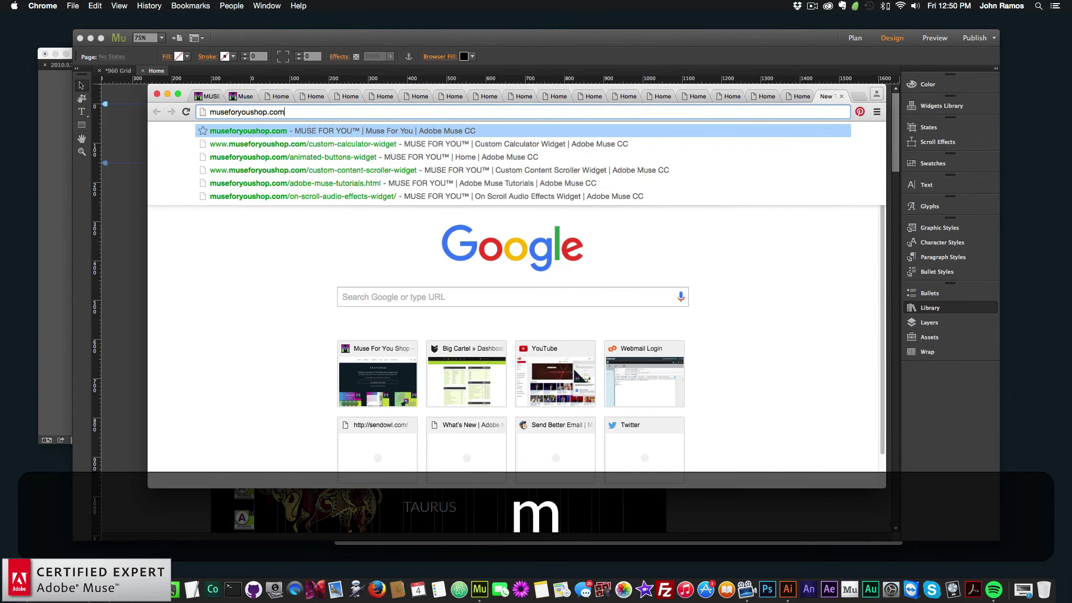
{"action": "key", "text": "Return"}
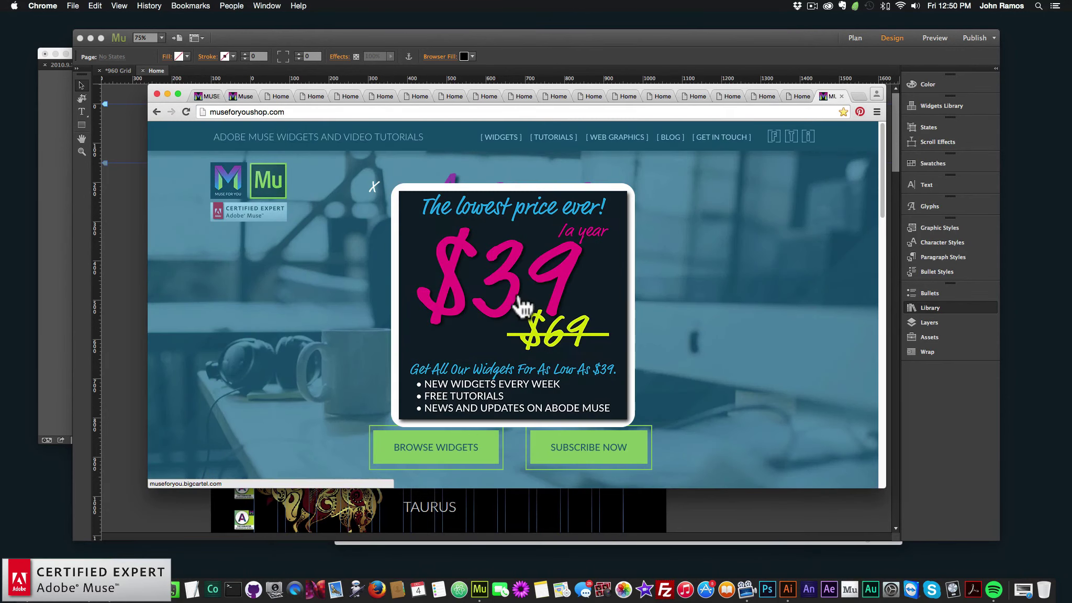
{"action": "left_click", "coordinate": [522, 306]}
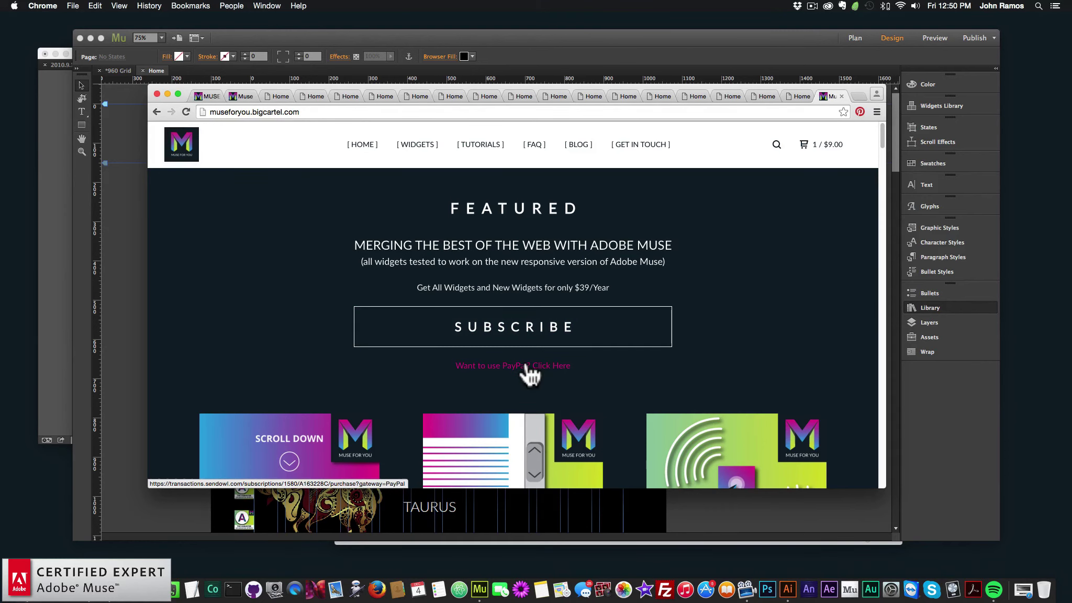
{"action": "scroll", "coordinate": [440, 405], "scroll_direction": "down", "scroll_amount": 3}
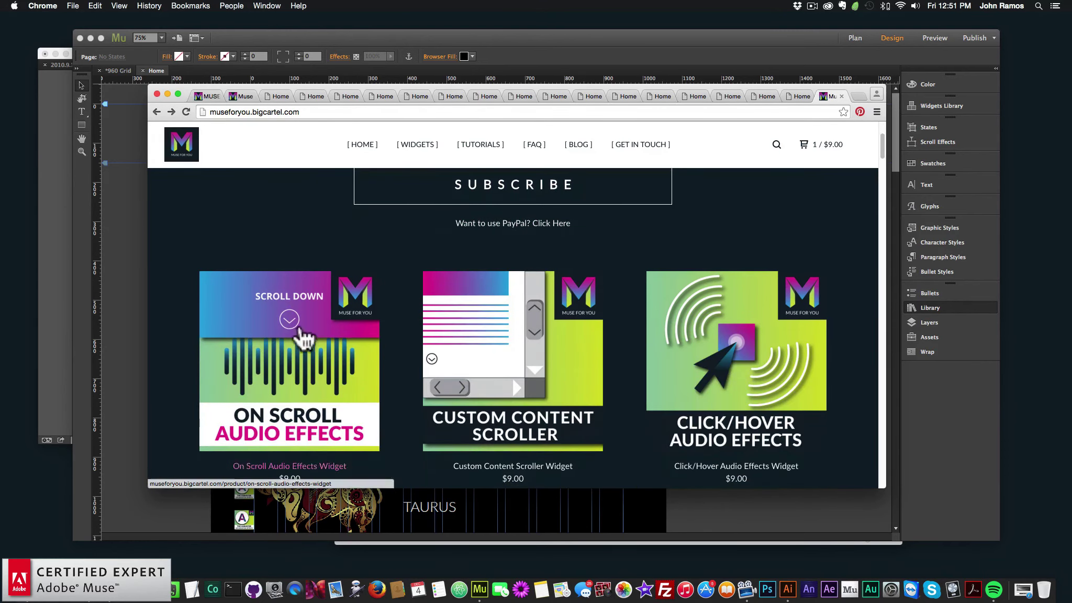
{"action": "left_click", "coordinate": [286, 362]}
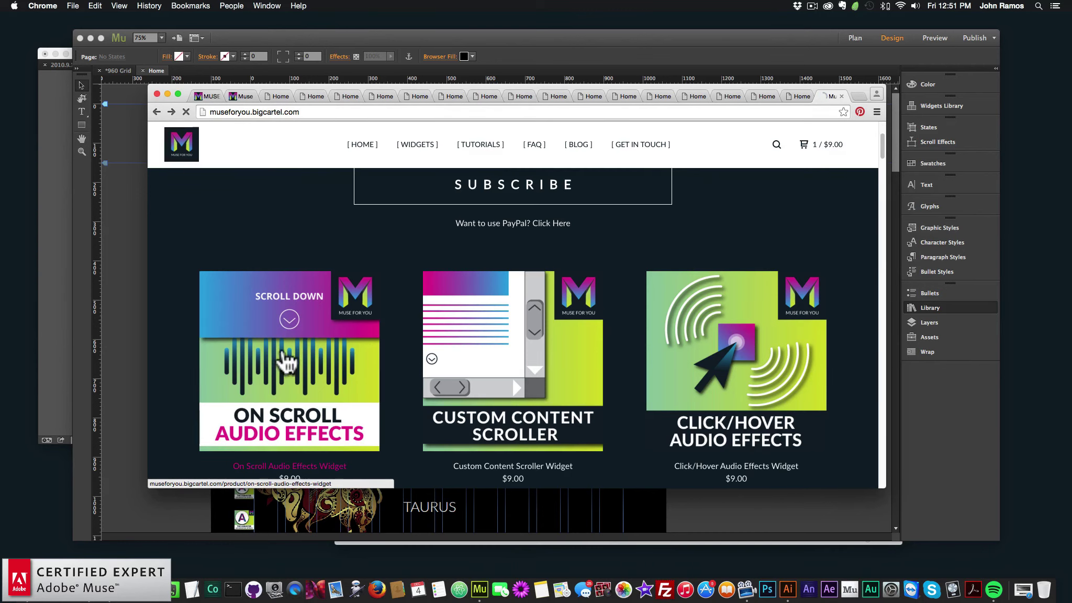